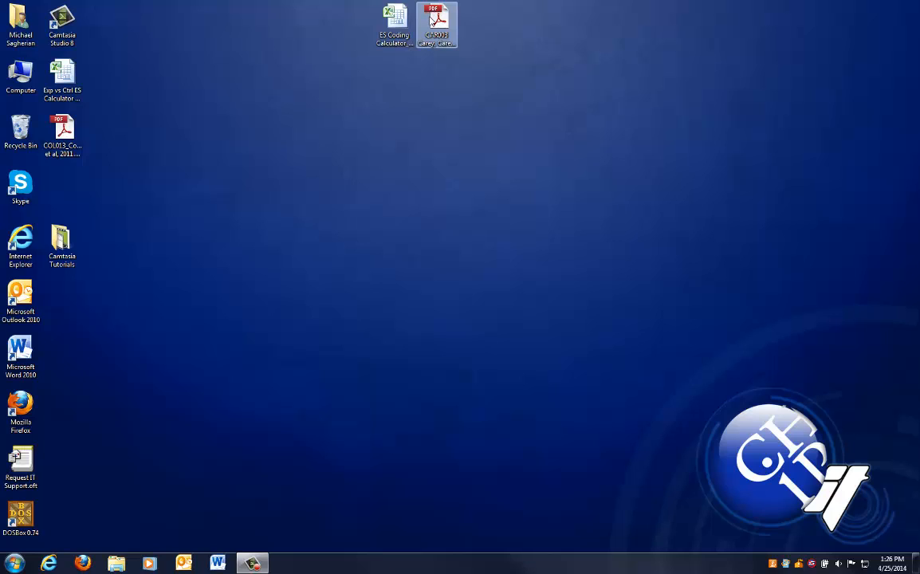
Open the ES Coding Calculator workbook from the desktop
left_click(584, 161)
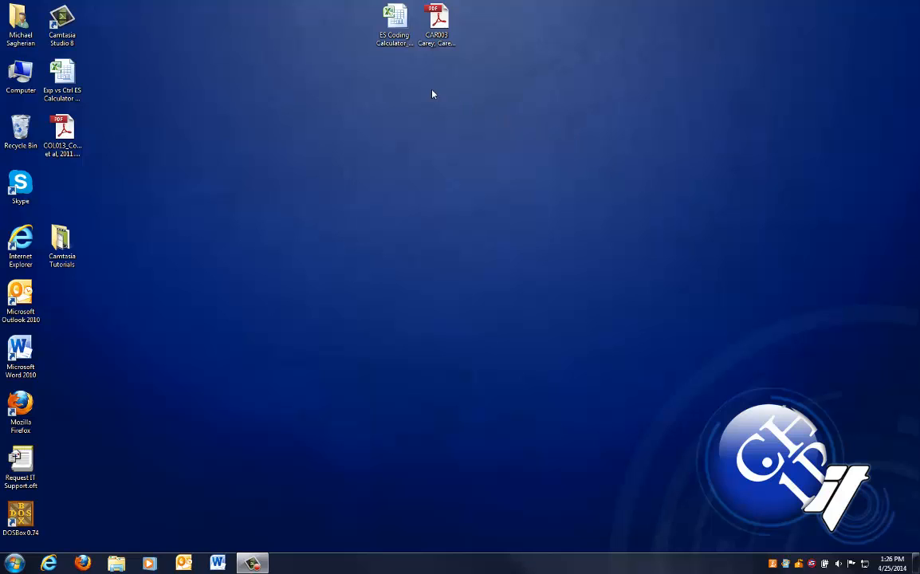
left_click(444, 31)
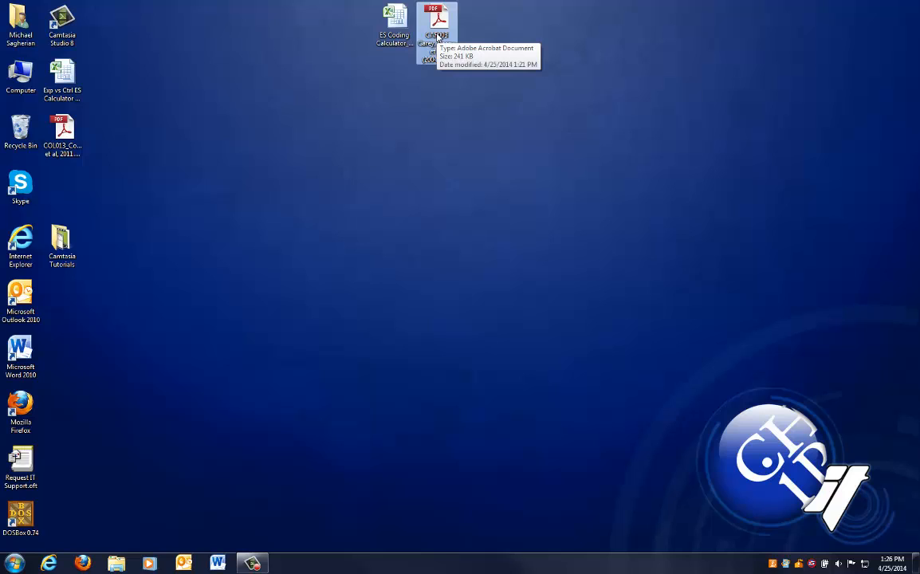
left_click(391, 32)
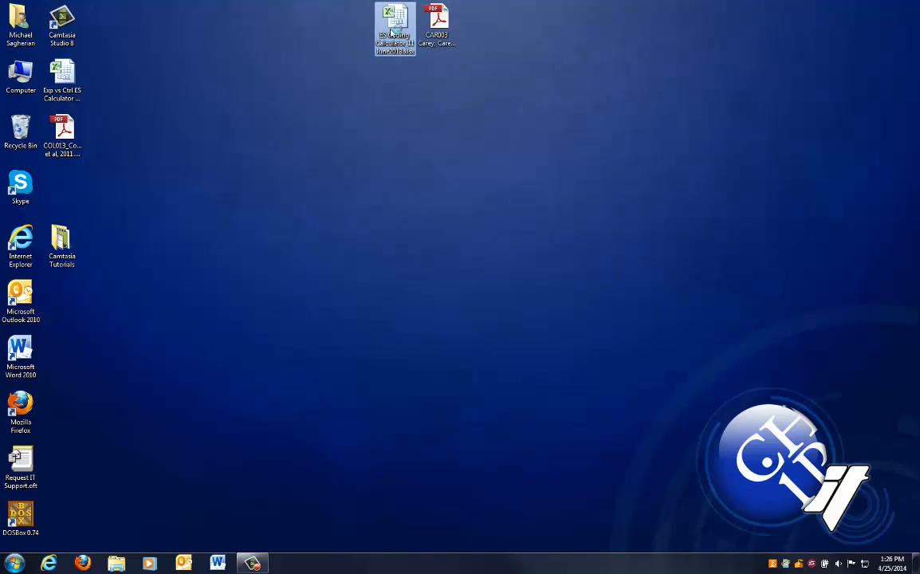
double_click(393, 31)
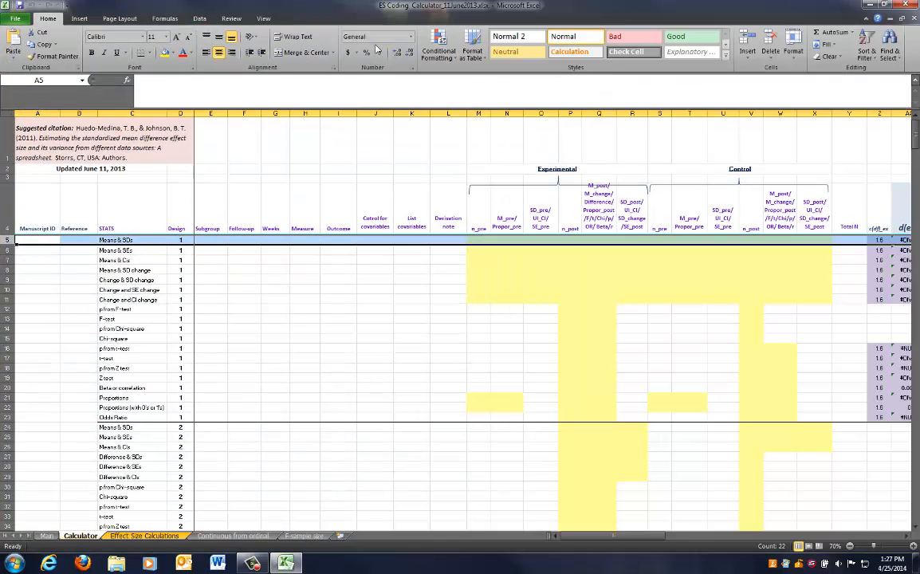
Compare the header rows of the Calculator and Effect Size Calculations sheets, then minimize the workbook
left_click(145, 536)
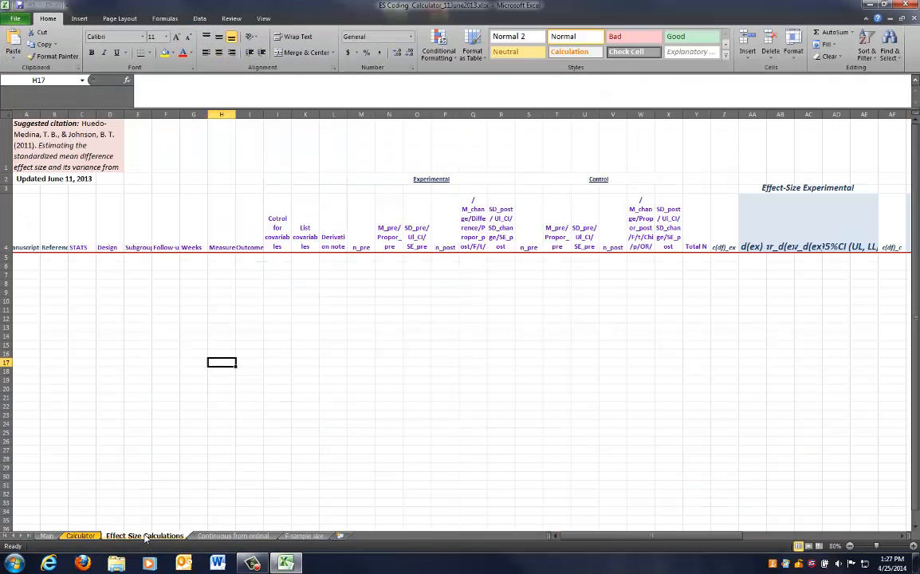
left_click_drag(4, 195, 2, 156)
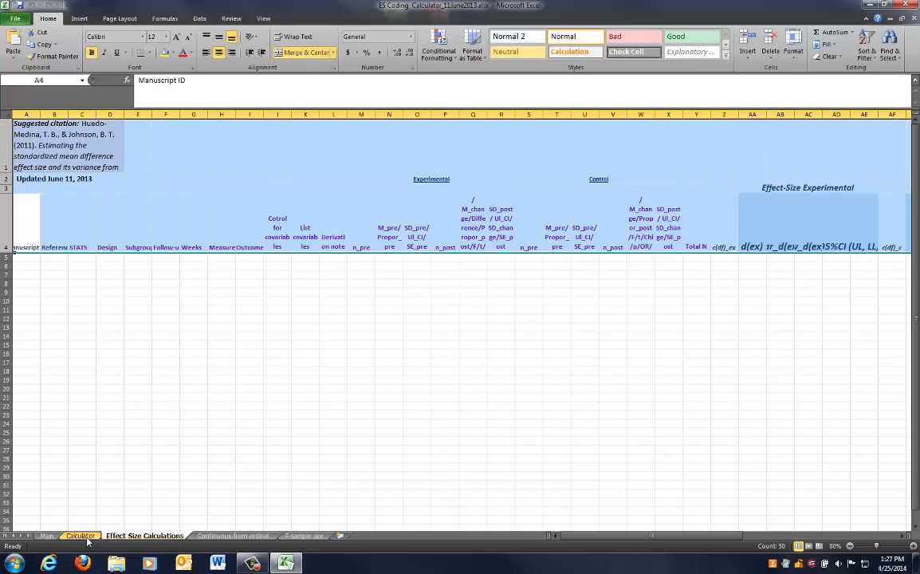
left_click(86, 539)
left_click(121, 538)
left_click(81, 536)
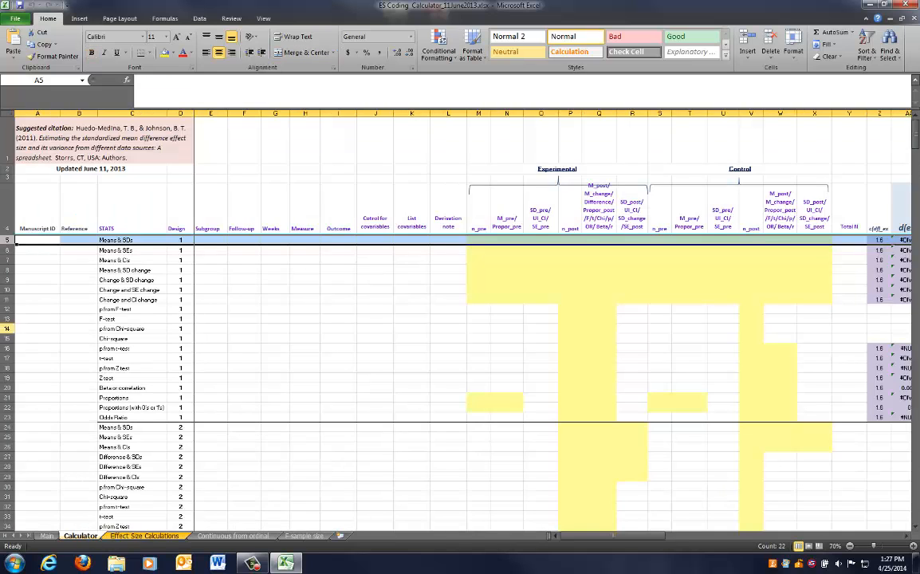
left_click_drag(4, 207, 7, 126)
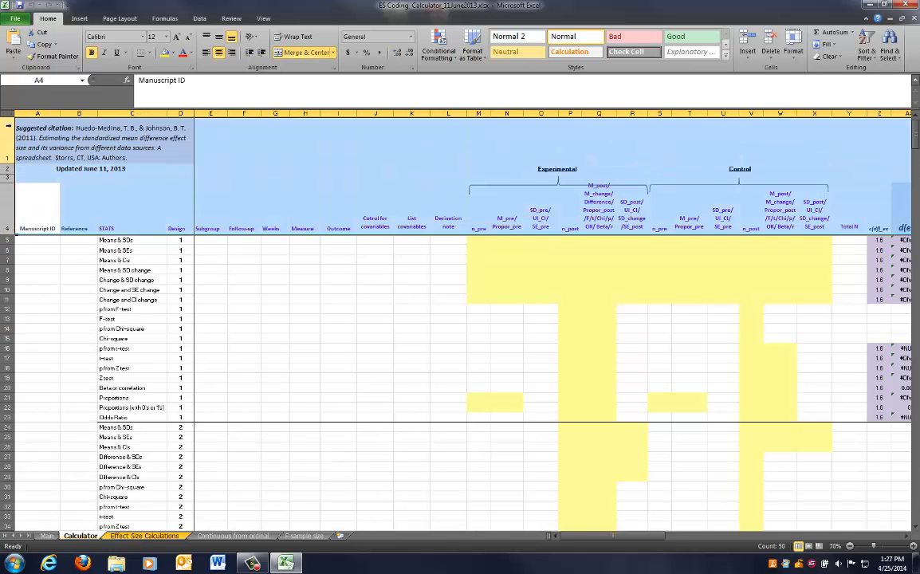
left_click(144, 536)
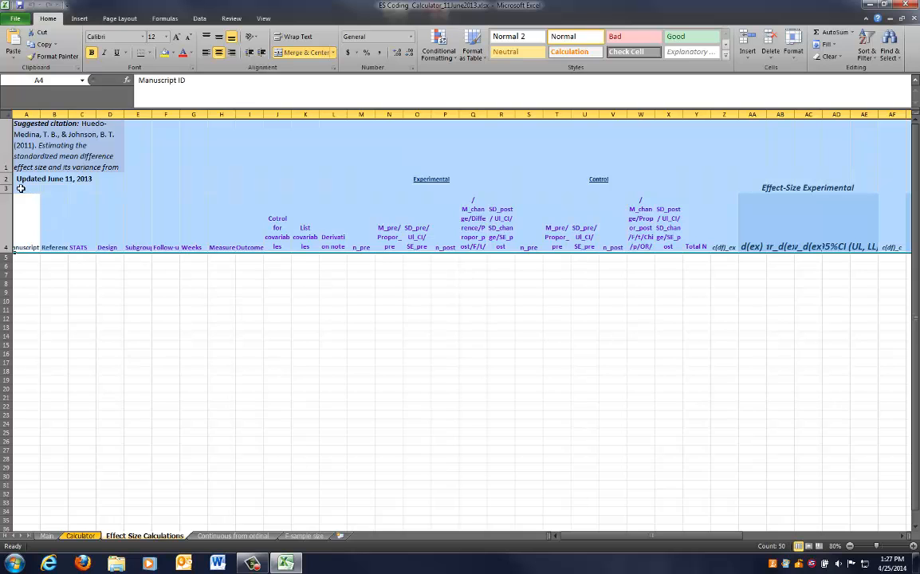
left_click(128, 309)
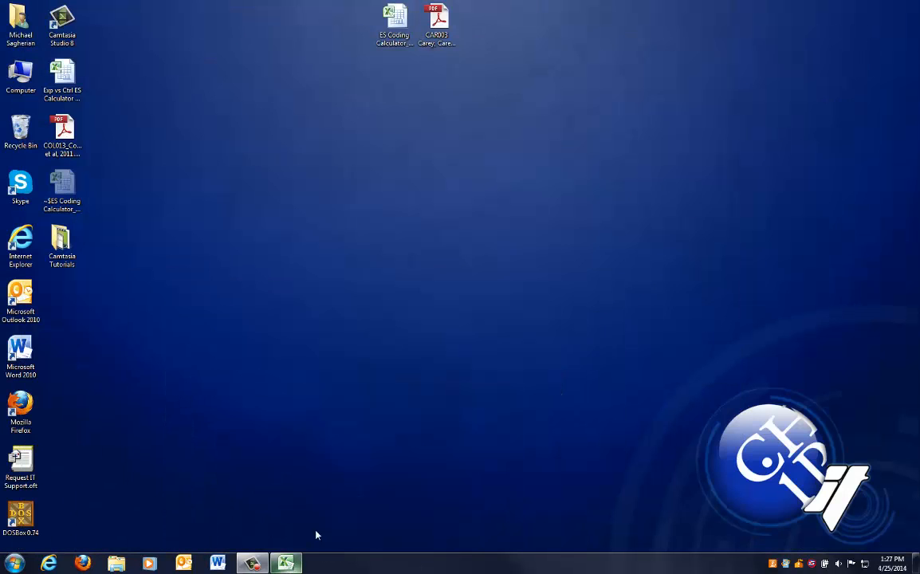
Open the Carey et al. (2004) article PDF maximized and scroll to the outcomes table on page 8
double_click(437, 24)
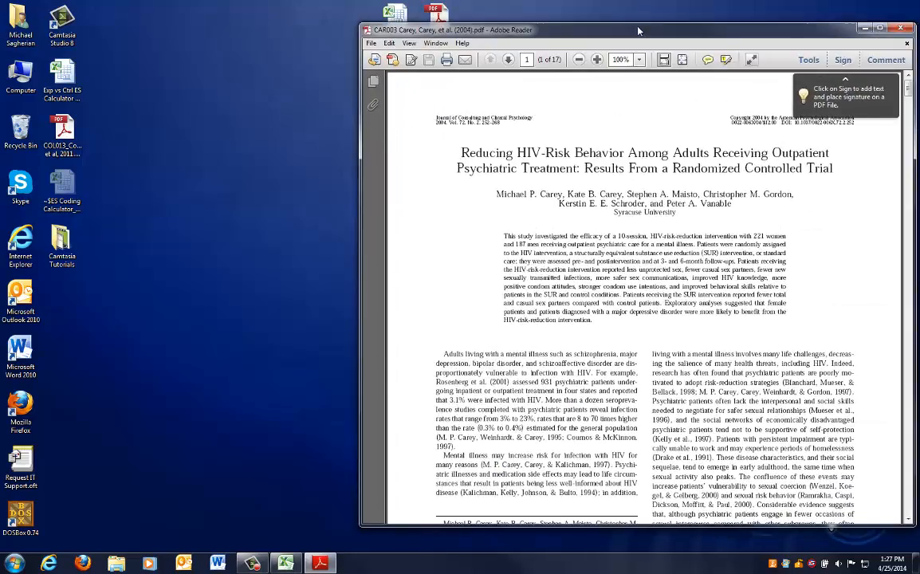
double_click(575, 23)
scroll(777, 120, "down", 3)
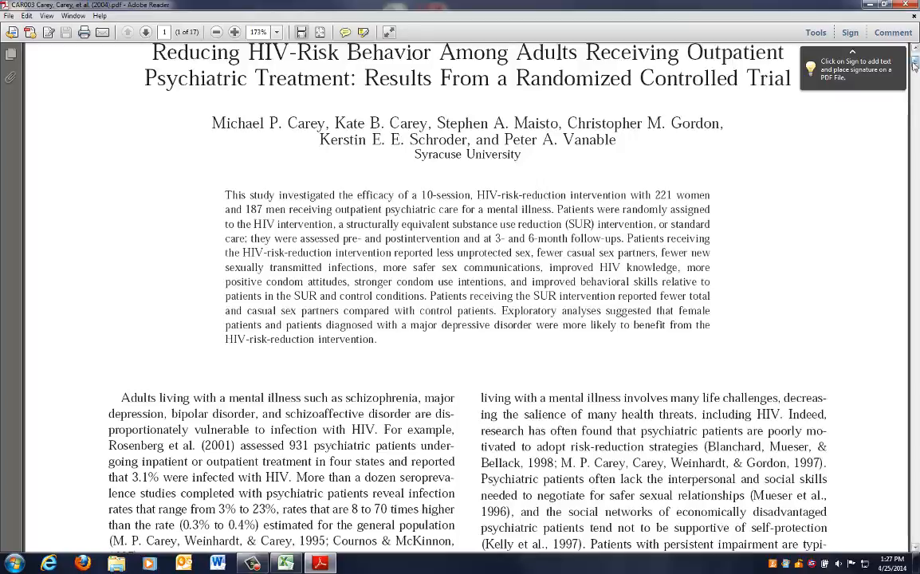
left_click_drag(915, 65, 916, 266)
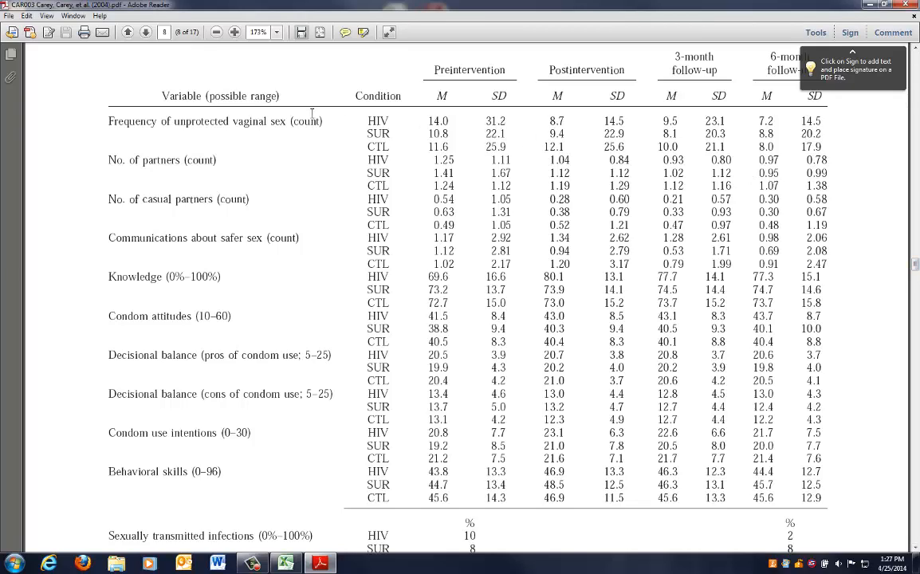
Highlight the unprotected vaginal sex, number of partners and casual partners rows of Table 2 at 125% zoom
left_click_drag(368, 116, 387, 136)
left_click(393, 135)
scroll(382, 120, "down", 3)
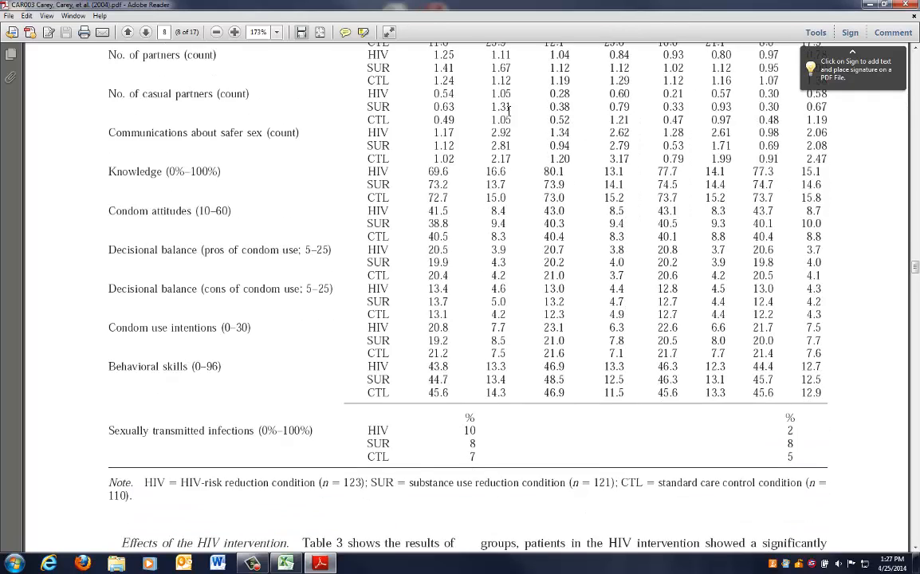
scroll(509, 112, "down", 2)
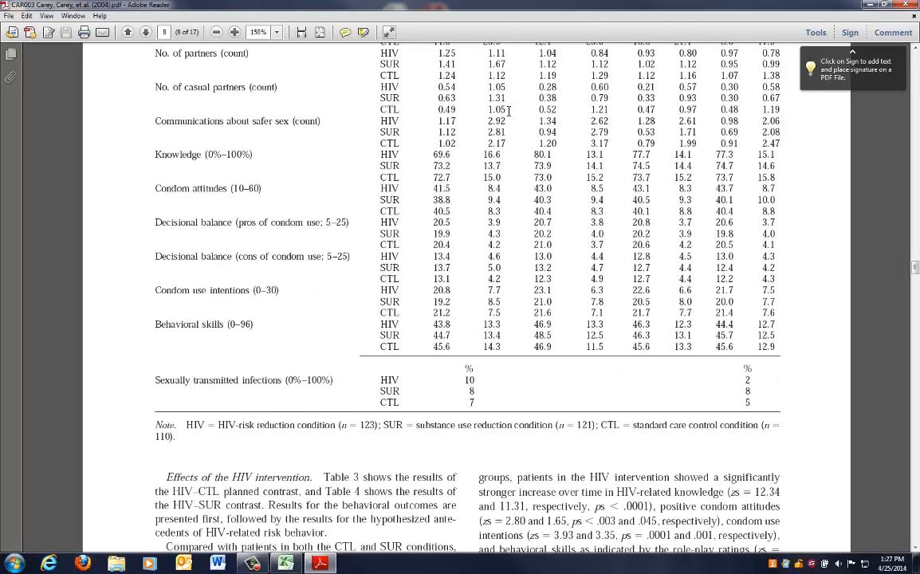
scroll(509, 111, "up", 2)
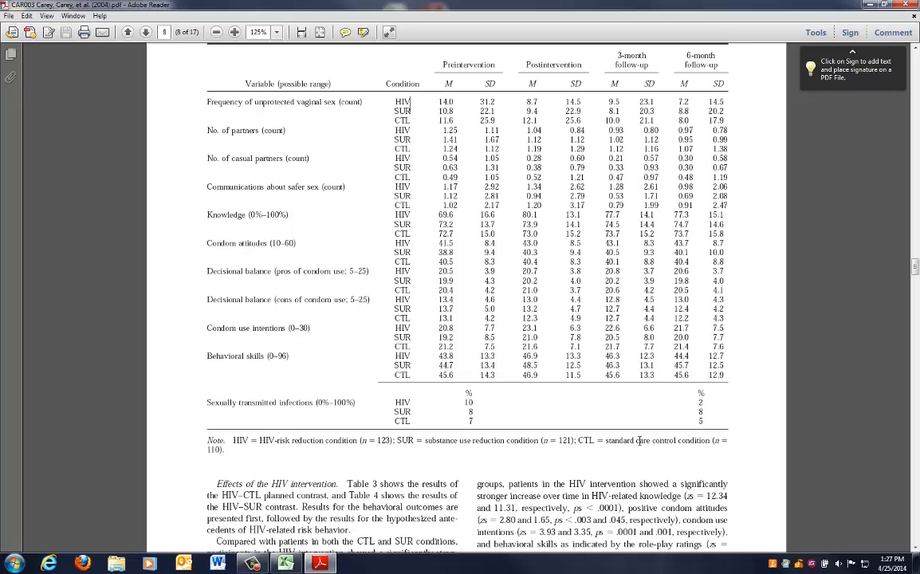
scroll(638, 440, "up", 1)
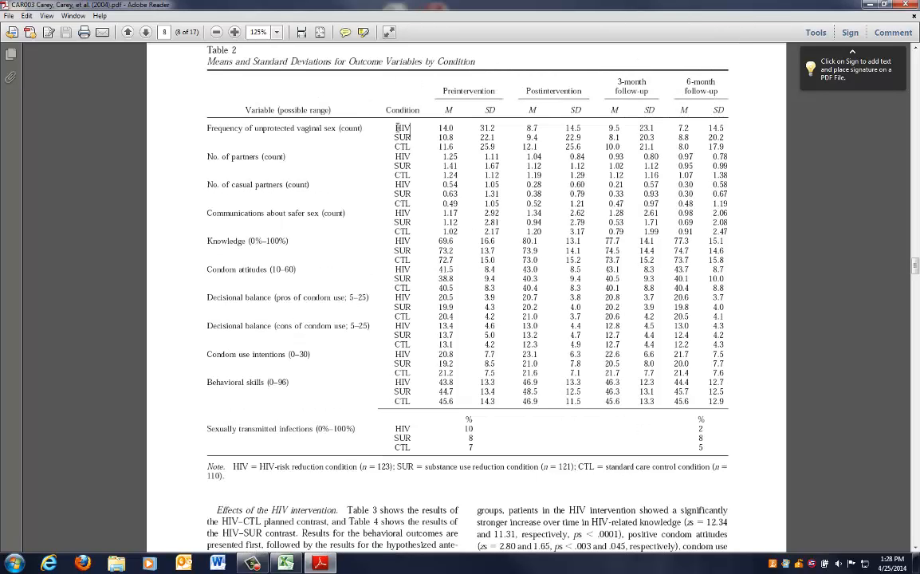
left_click_drag(729, 399, 199, 119)
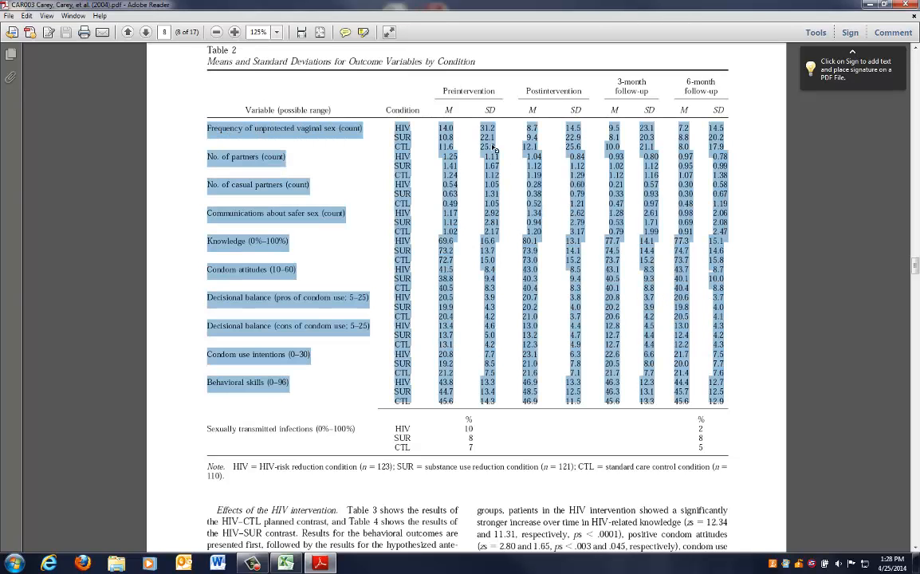
left_click_drag(404, 101, 724, 111)
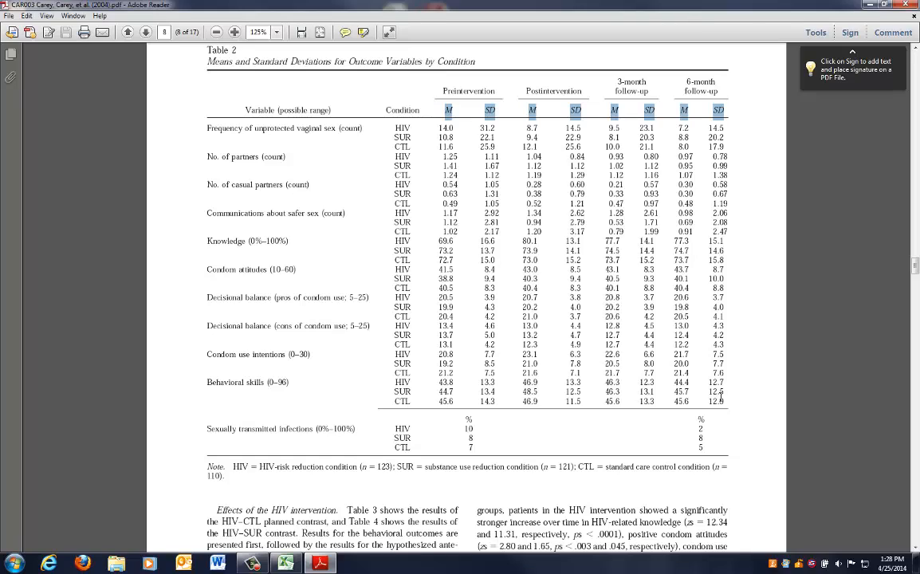
left_click(440, 138)
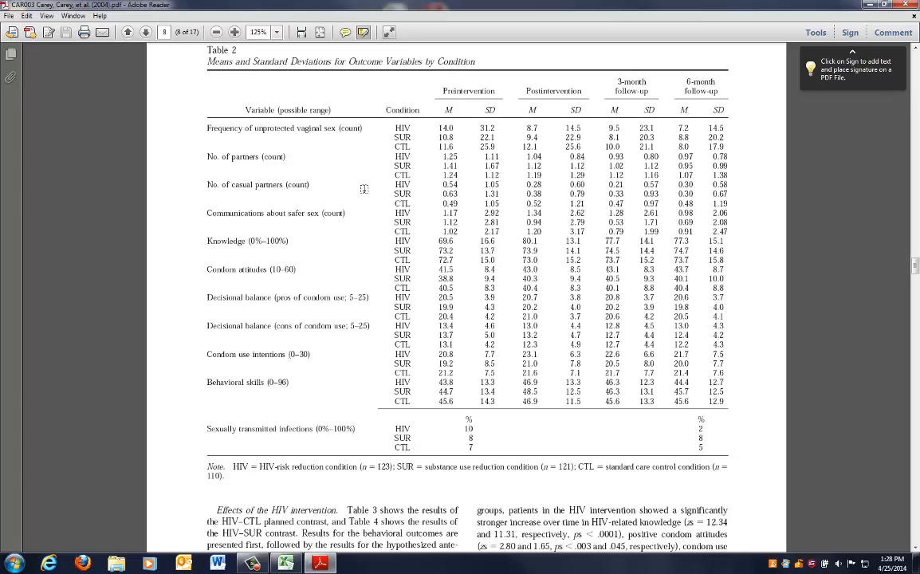
mouse_move(189, 116)
left_mouse_down()
mouse_move(457, 199)
mouse_move(728, 205)
left_mouse_up()
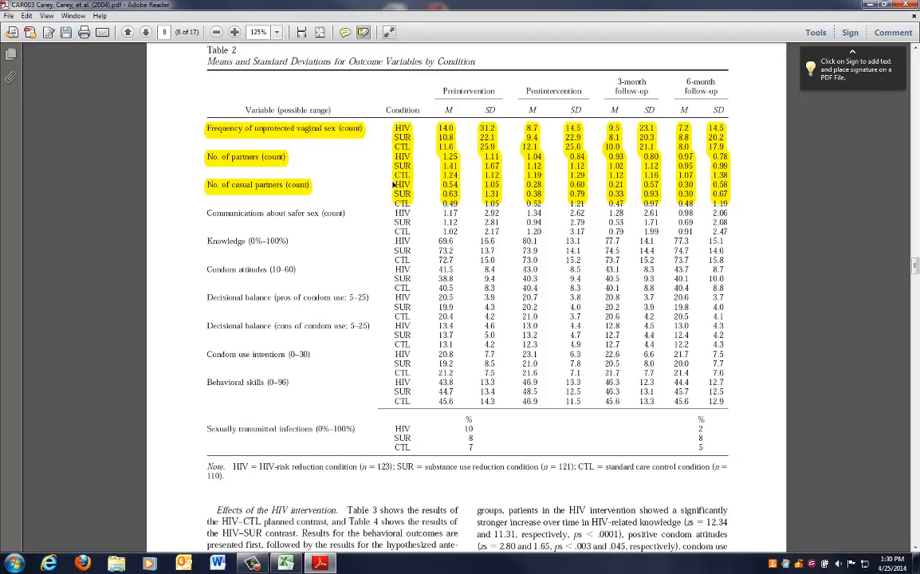
Arrange the article and workbook windows side by side
scroll(356, 169, "down", 1)
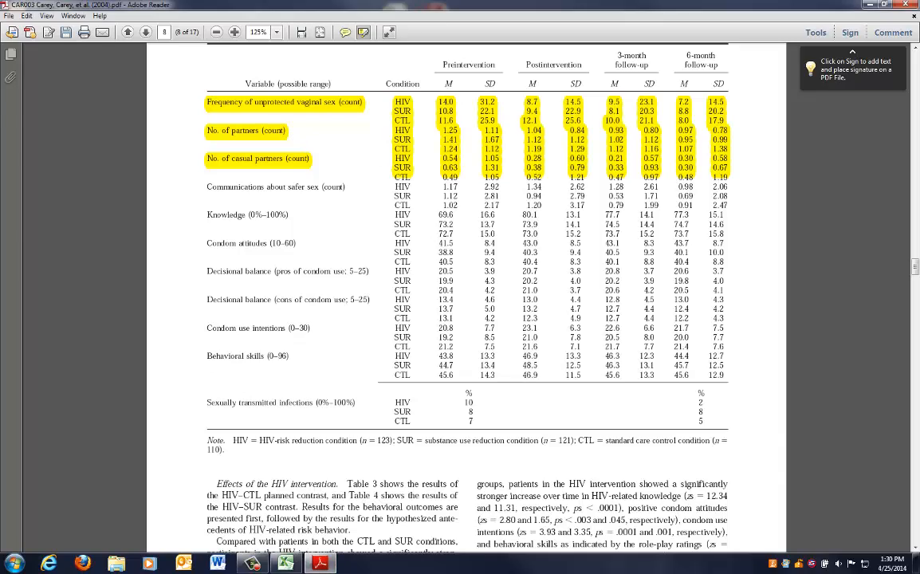
left_click_drag(465, 7, 645, 13)
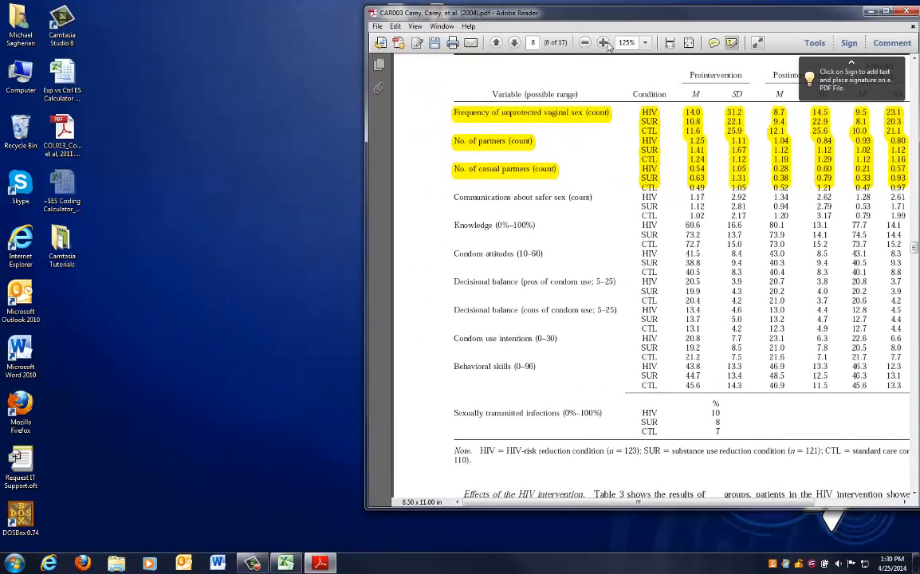
left_click(281, 566)
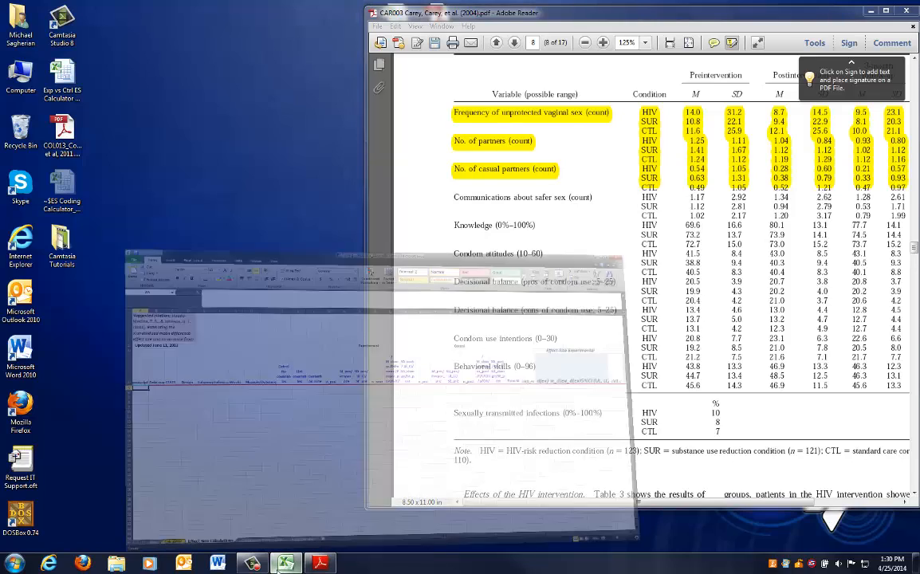
mouse_move(324, 5)
left_mouse_down()
mouse_move(336, 11)
mouse_move(327, 8)
left_mouse_up()
left_click(163, 487)
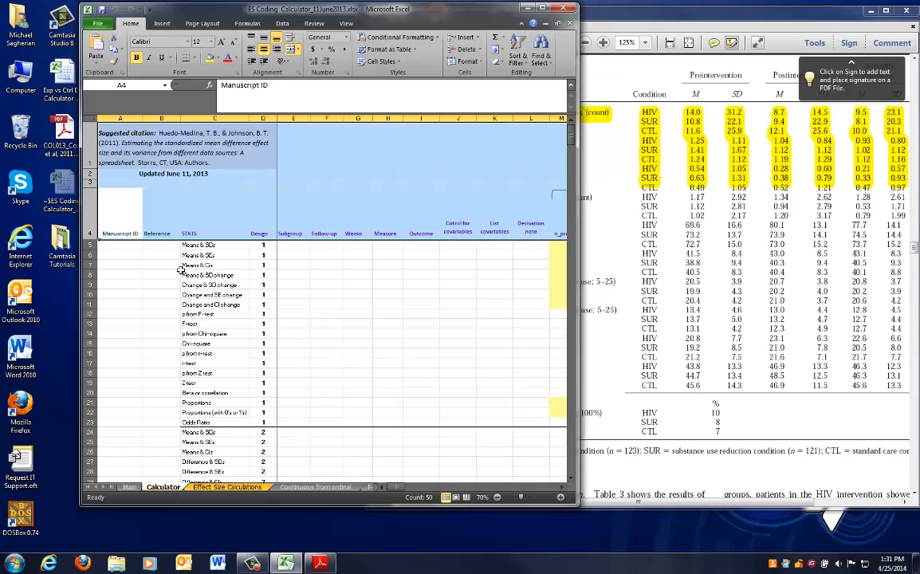
Copy row 5 (Means & SDs) from the Calculator sheet into rows 5 to 22 of the Effect Size Calculations sheet
left_click(89, 244)
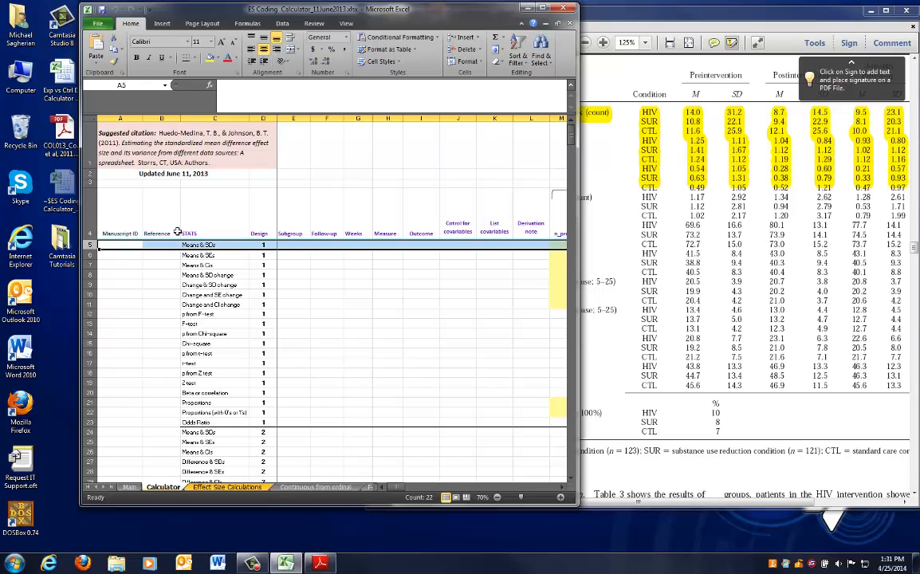
key("ctrl+c")
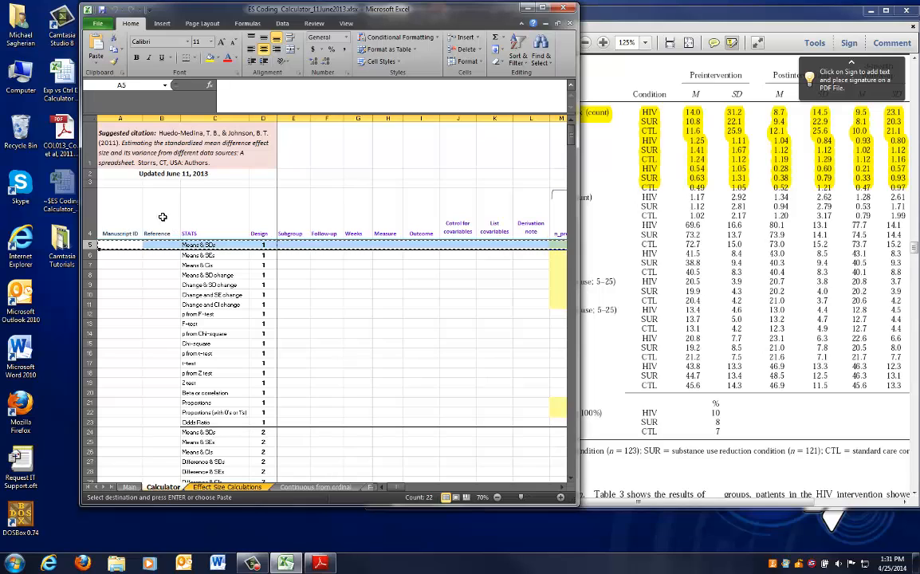
left_click(227, 488)
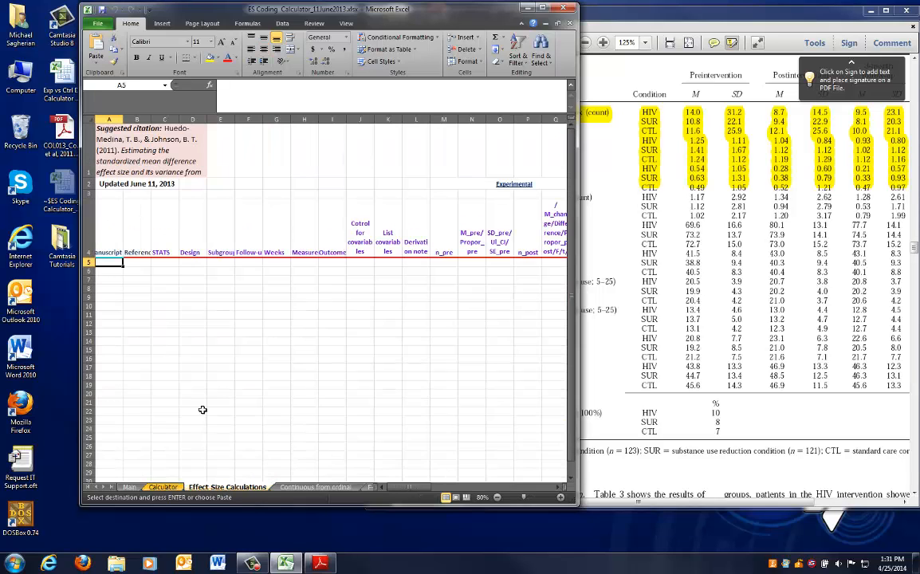
left_click(601, 232)
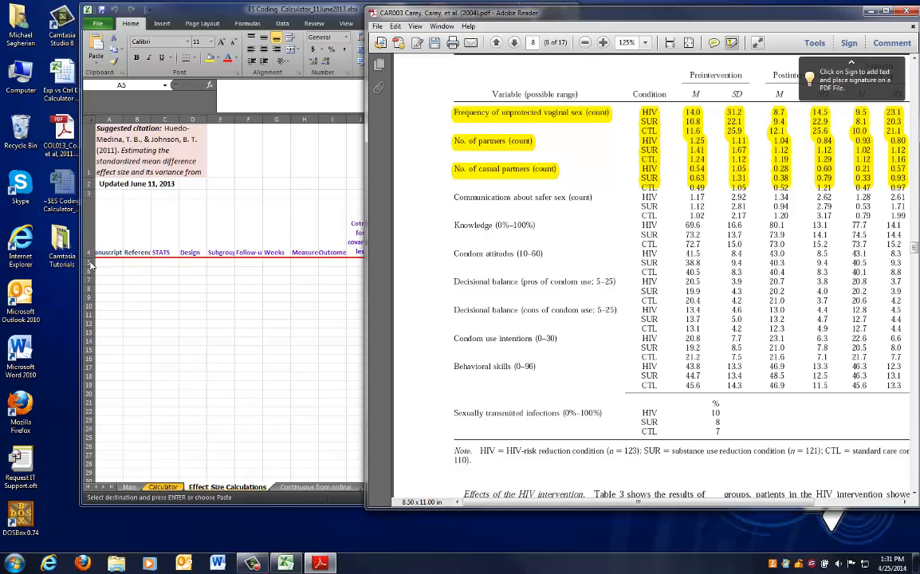
left_click(119, 263)
left_click(86, 268)
left_click_drag(86, 271, 154, 396)
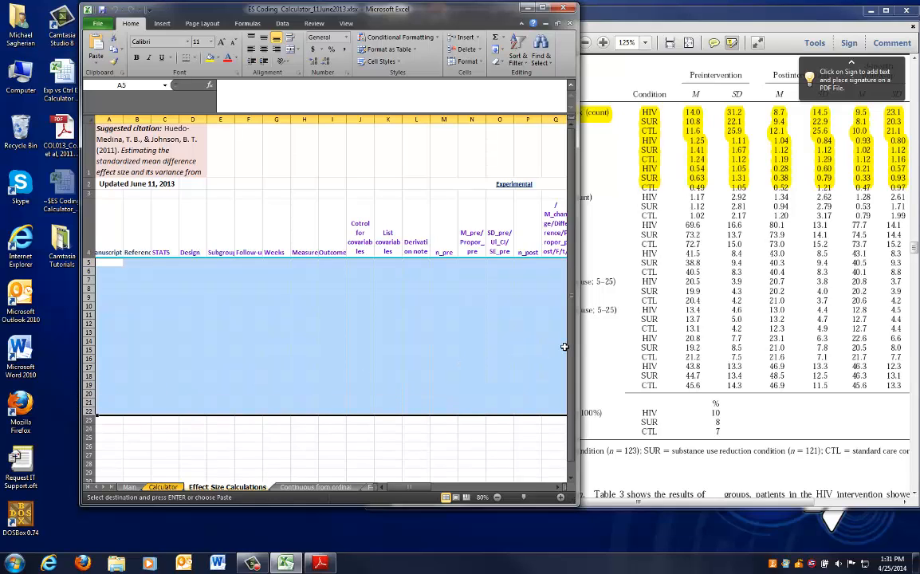
key("ctrl+v")
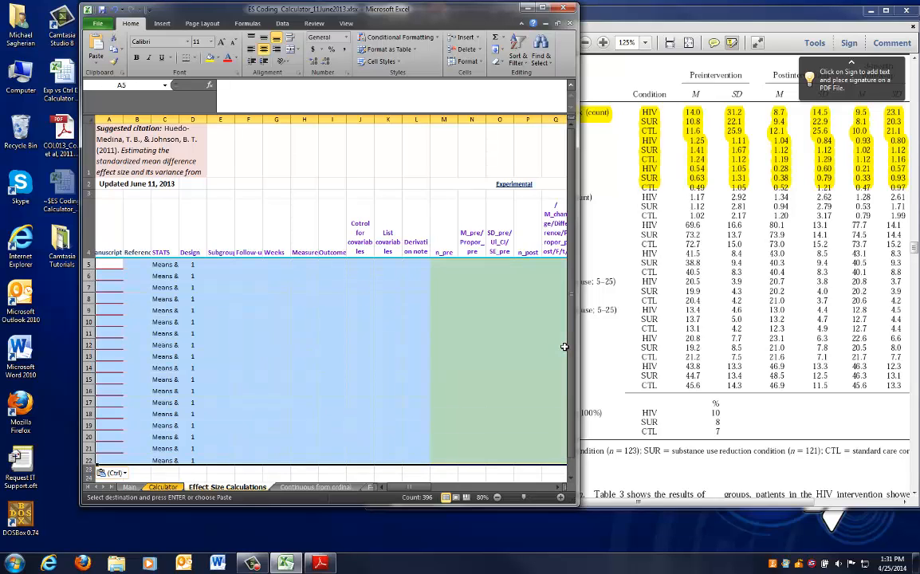
Remove all borders from the pasted rows
scroll(281, 244, "down", 1)
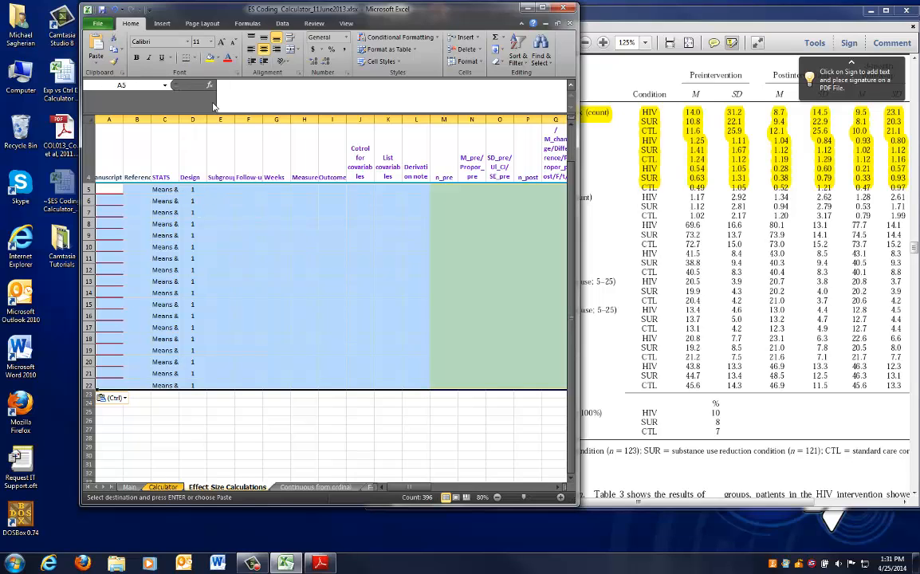
left_click(195, 58)
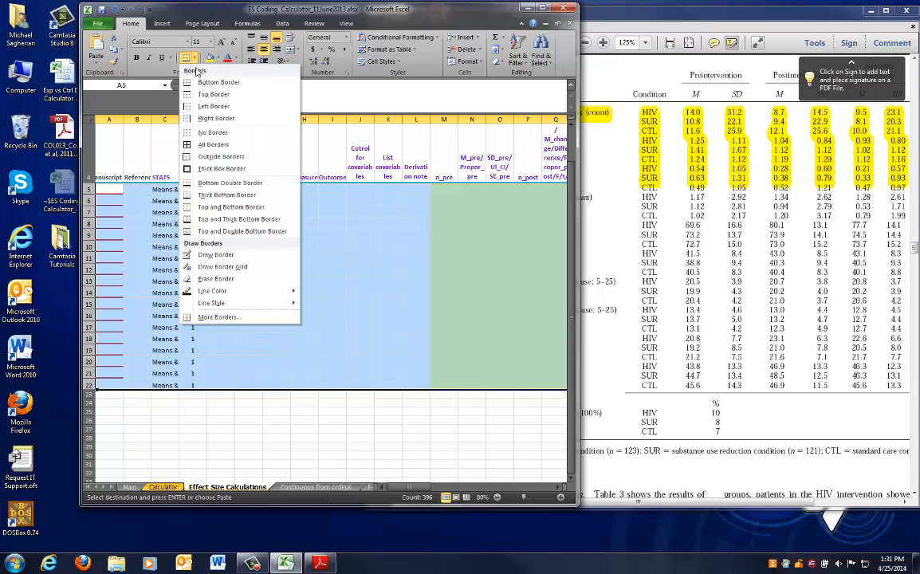
left_click(212, 136)
Compare the three six-row blocks of the worksheet rows 5 to 22 with the highlighted outcomes in Table 2
left_click(160, 225)
scroll(158, 227, "up", 1)
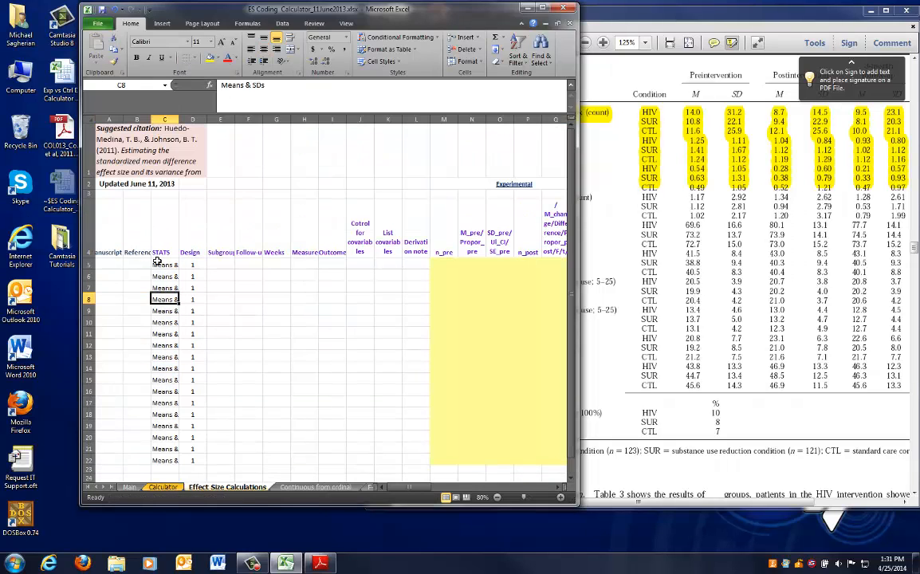
key("Up")
key("Up")
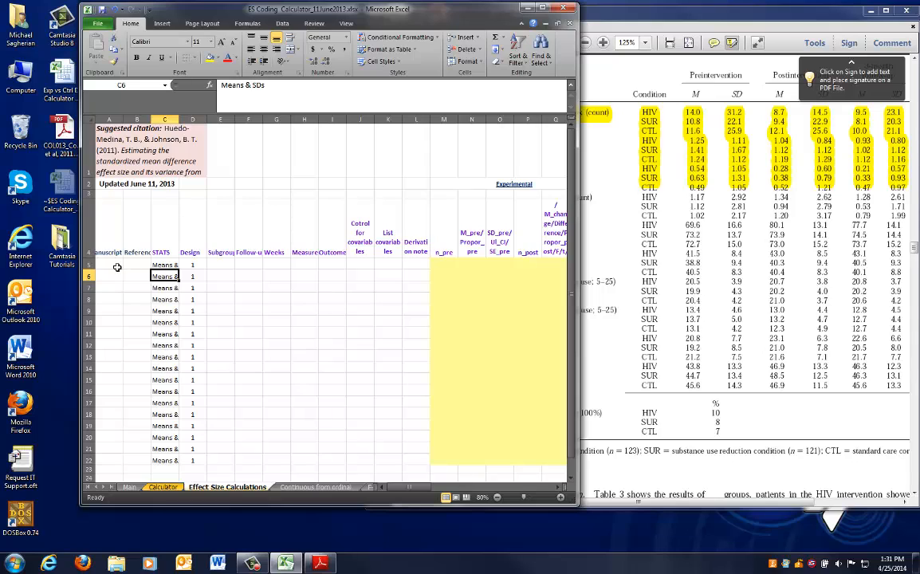
left_click_drag(88, 265, 88, 334)
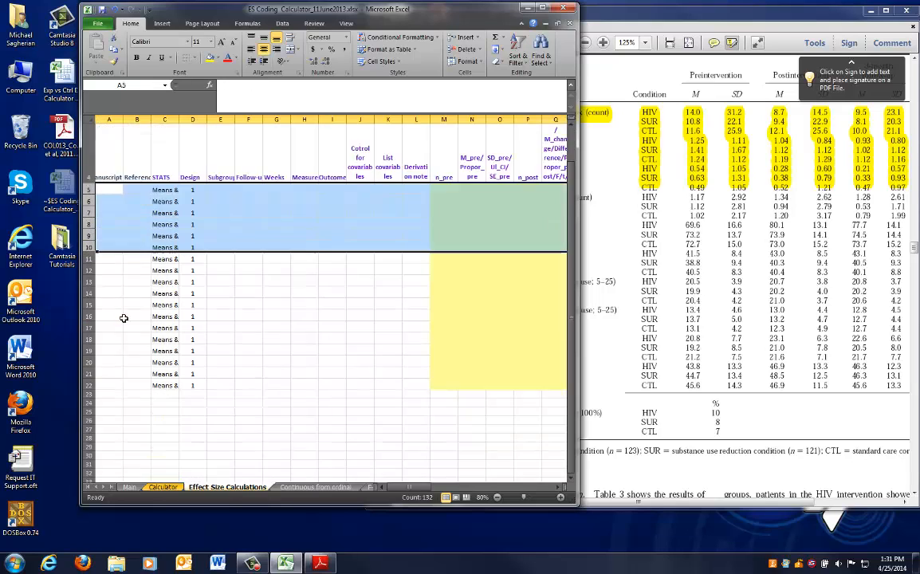
scroll(112, 279, "down", 2)
left_click(581, 232)
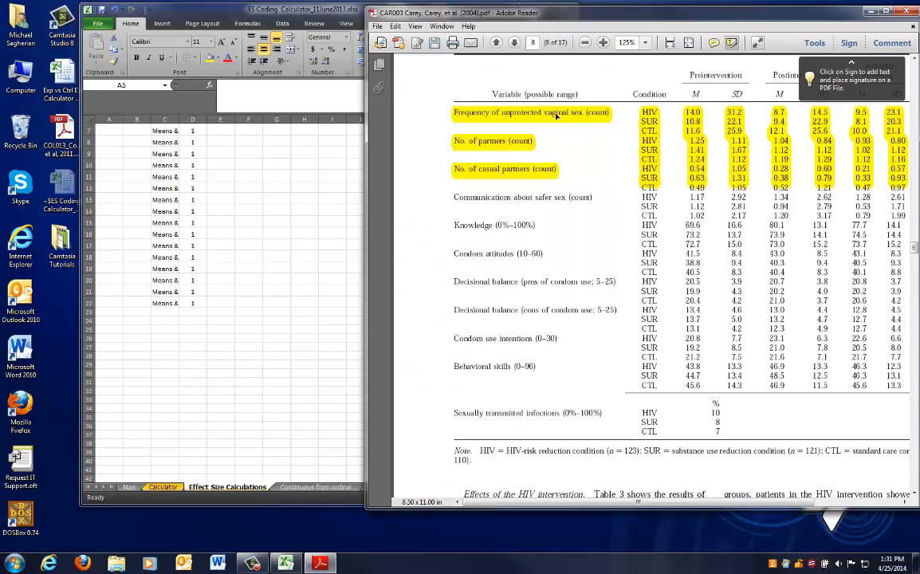
left_click(203, 192)
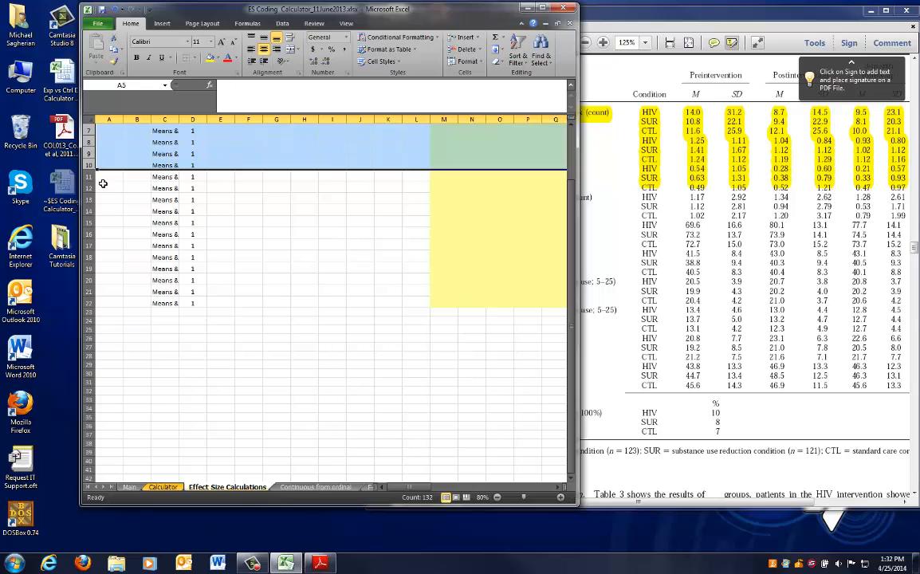
left_click_drag(86, 176, 76, 230)
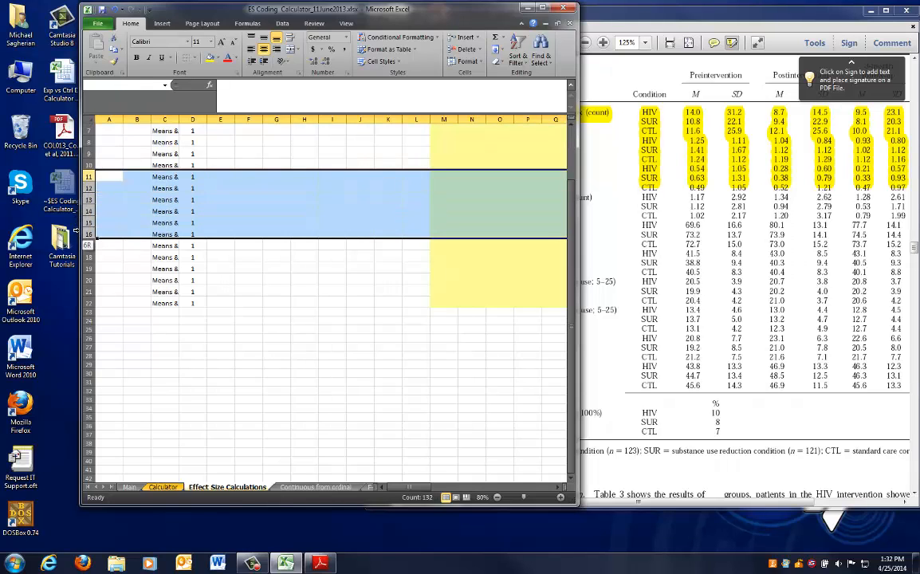
left_click(612, 215)
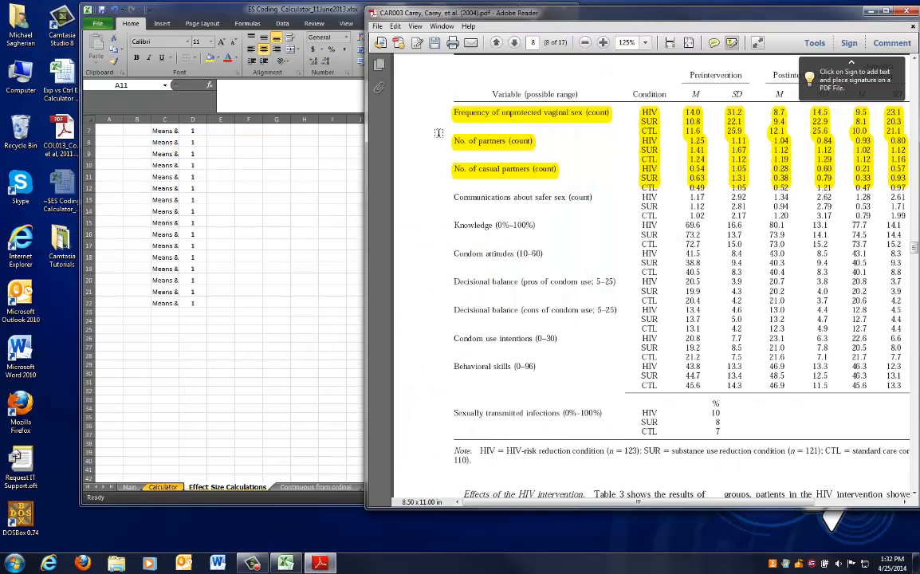
left_click(269, 214)
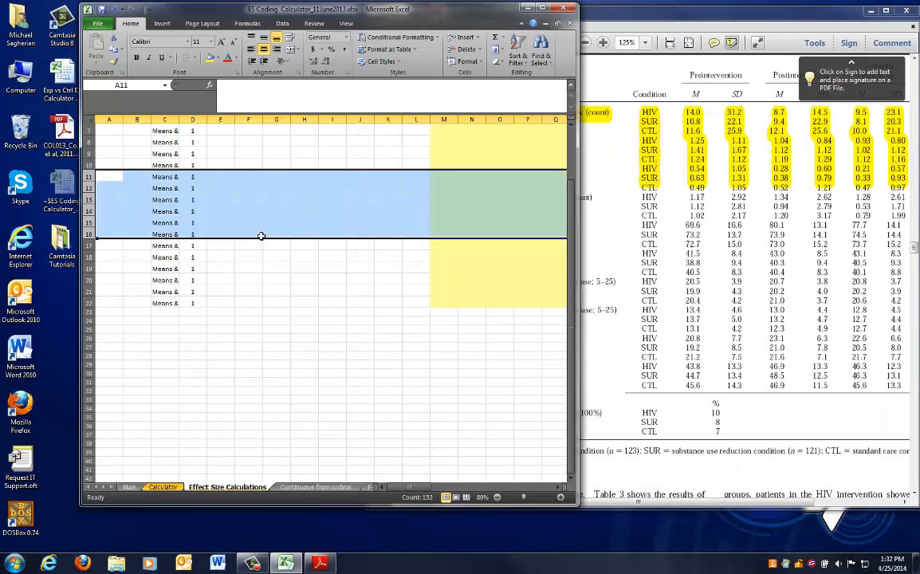
left_click(87, 245)
left_click_drag(87, 244, 82, 301)
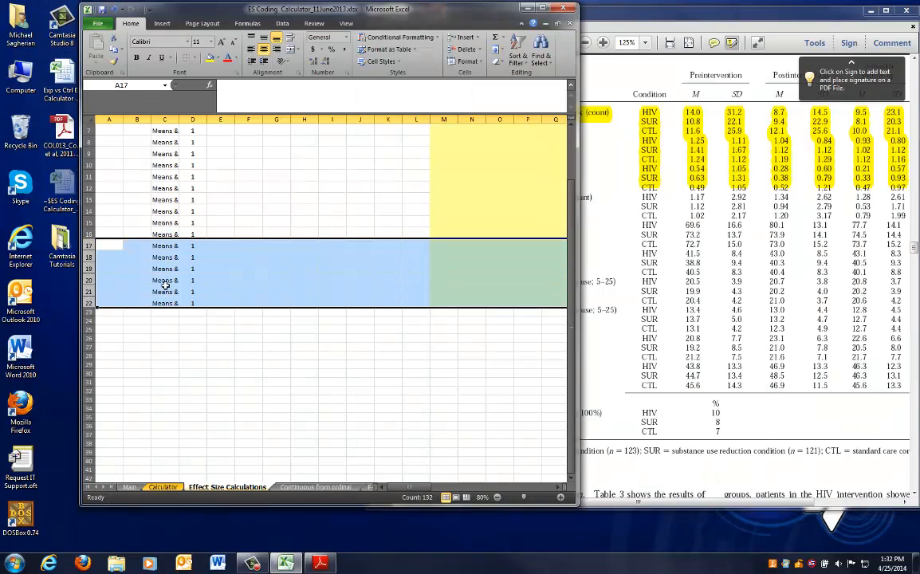
left_click(755, 211)
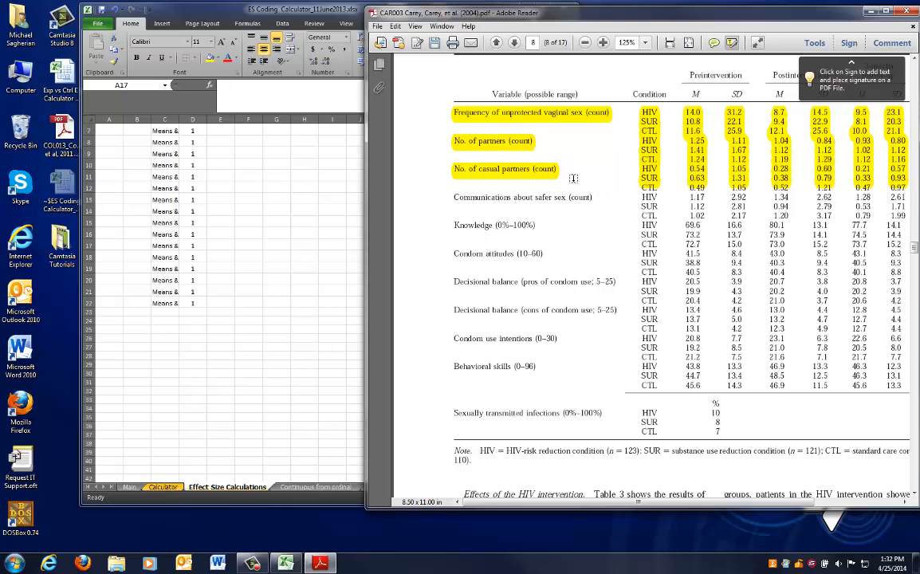
left_click(274, 228)
scroll(274, 228, "up", 2)
left_click(114, 264)
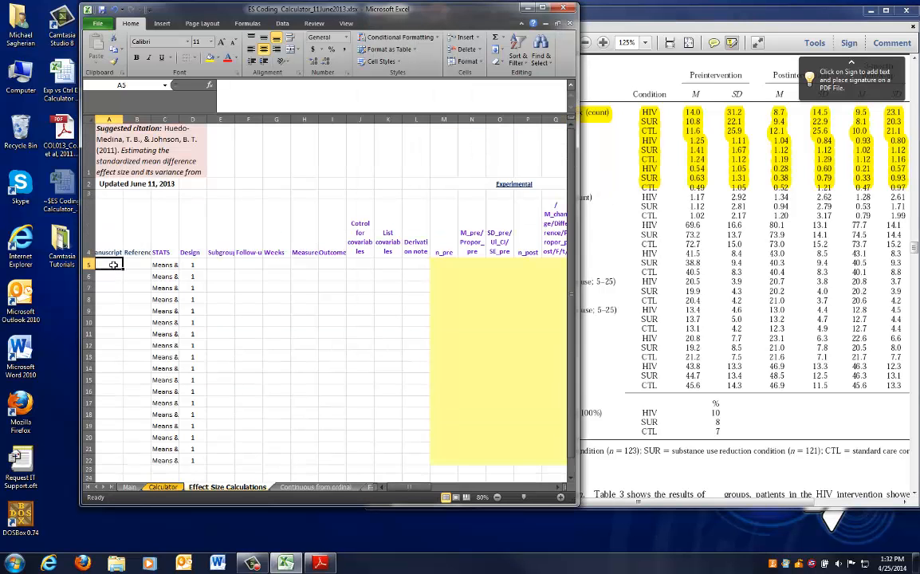
left_click(662, 224)
scroll(560, 132, "up", 3)
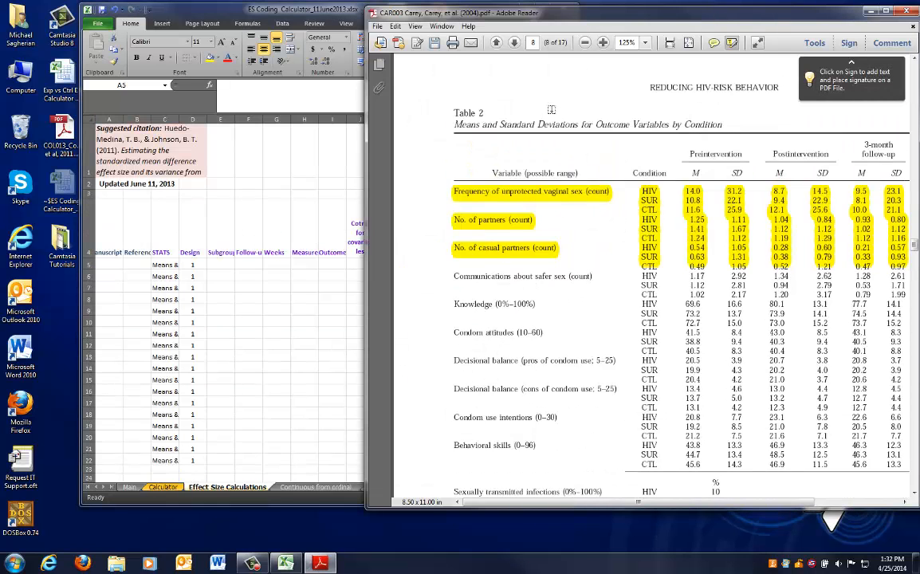
scroll(561, 132, "down", 3)
scroll(503, 120, "up", 1)
Enter the manuscript ID CAR003 in the first data row
left_click(97, 237)
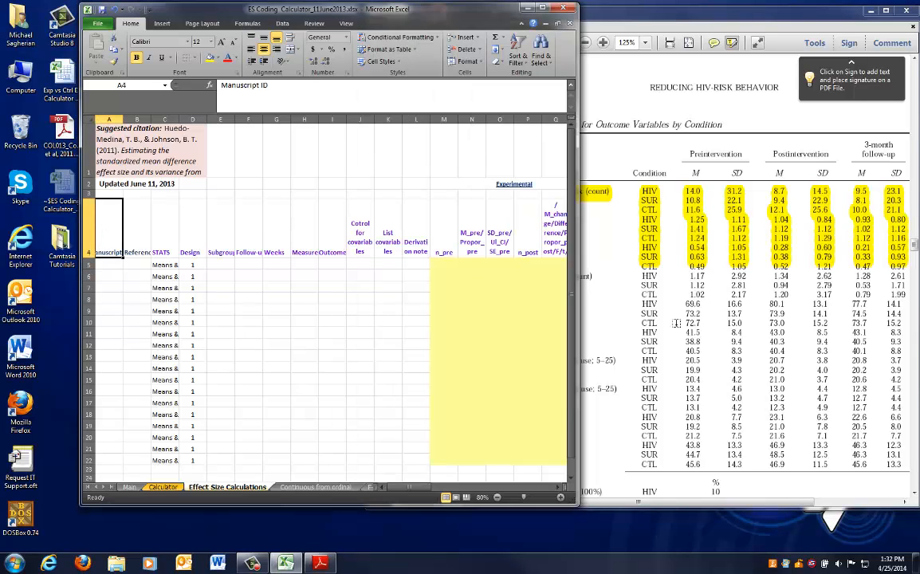
left_click(610, 292)
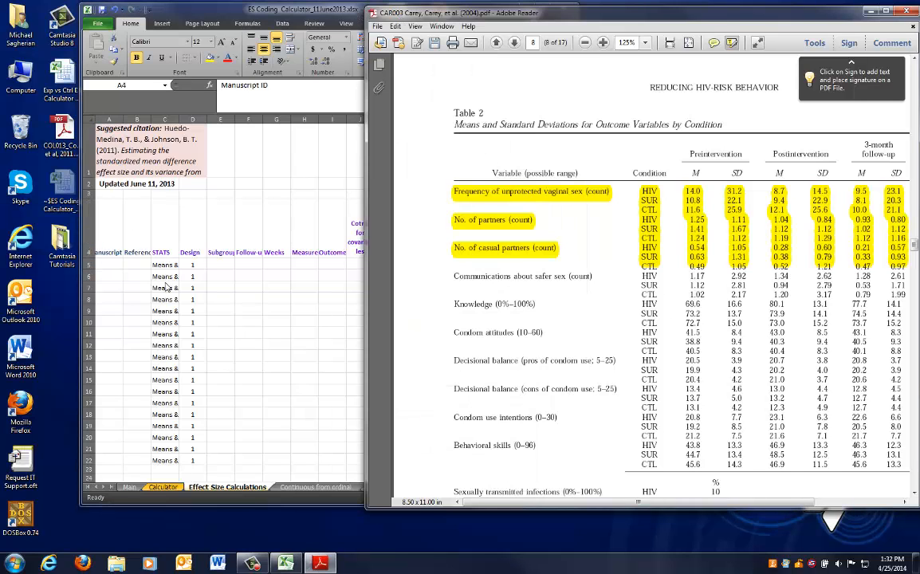
left_click(107, 264)
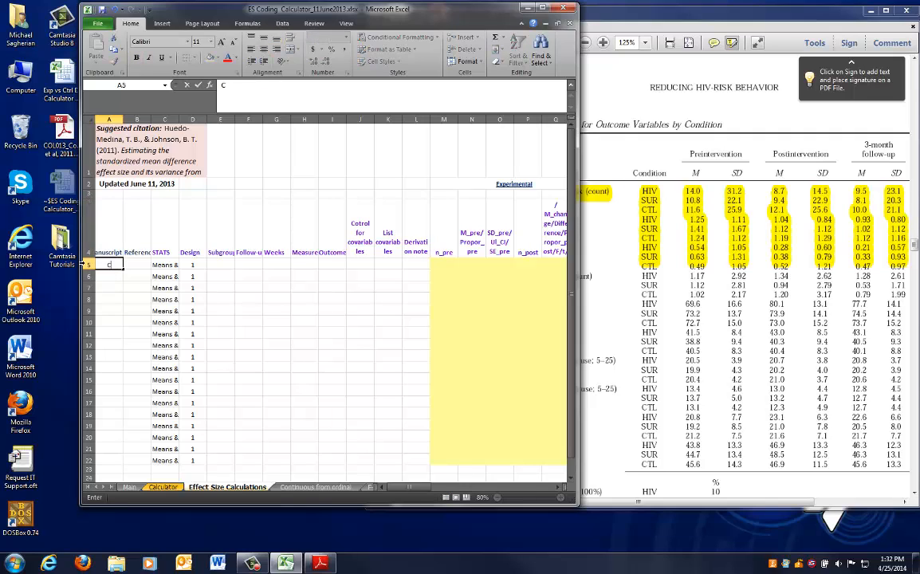
type("CAR003")
key("Tab")
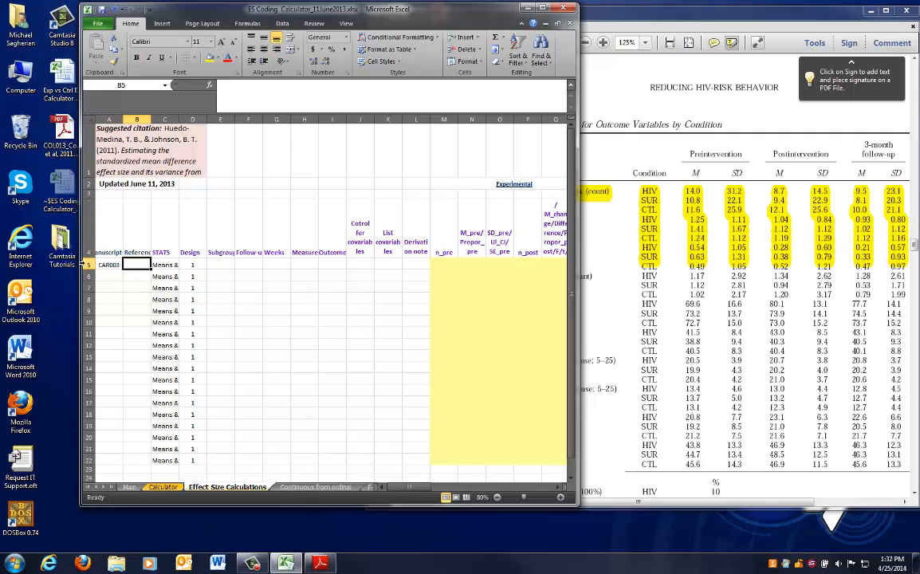
Enter the reference Carey et al, 2004 next to the manuscript ID in row 5
left_click(604, 19)
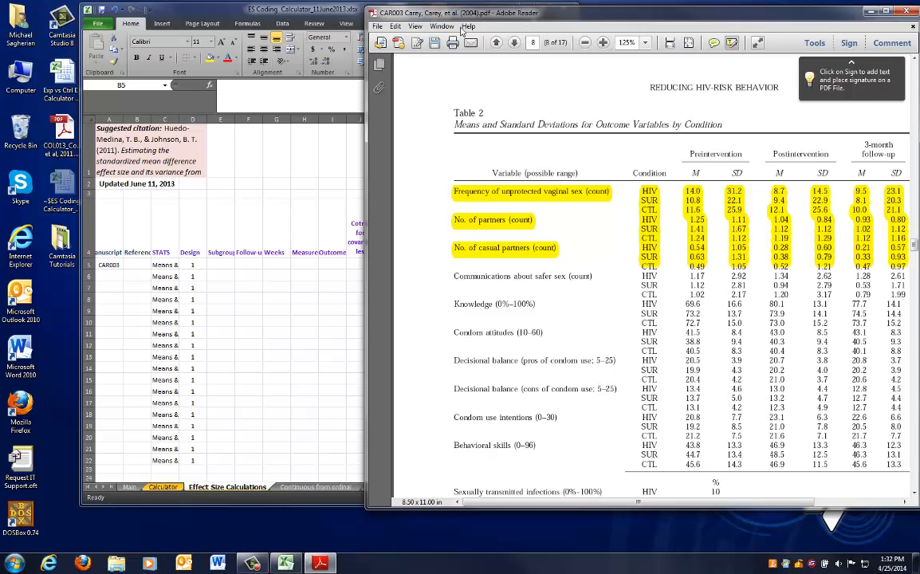
left_click(132, 264)
type("c")
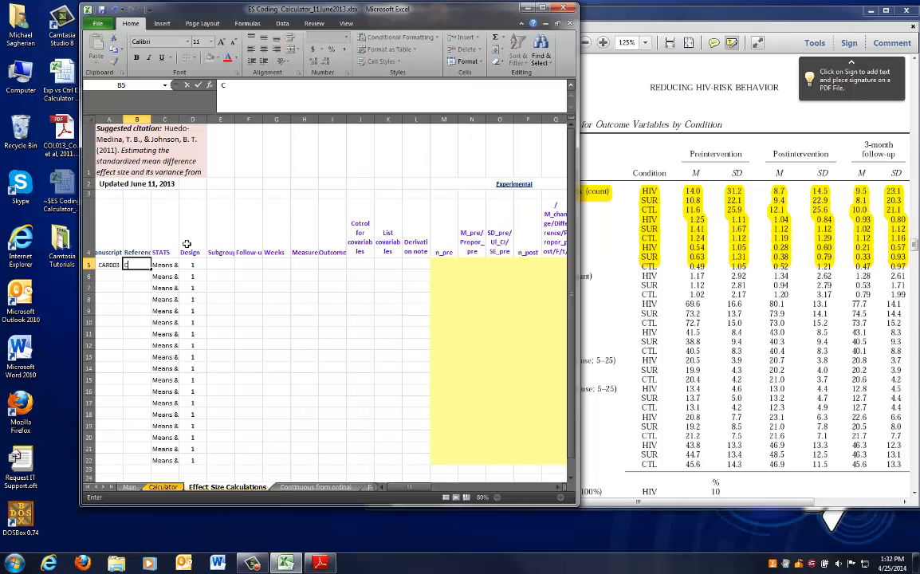
type("arey et al, 2003")
left_click(293, 94)
key("Return")
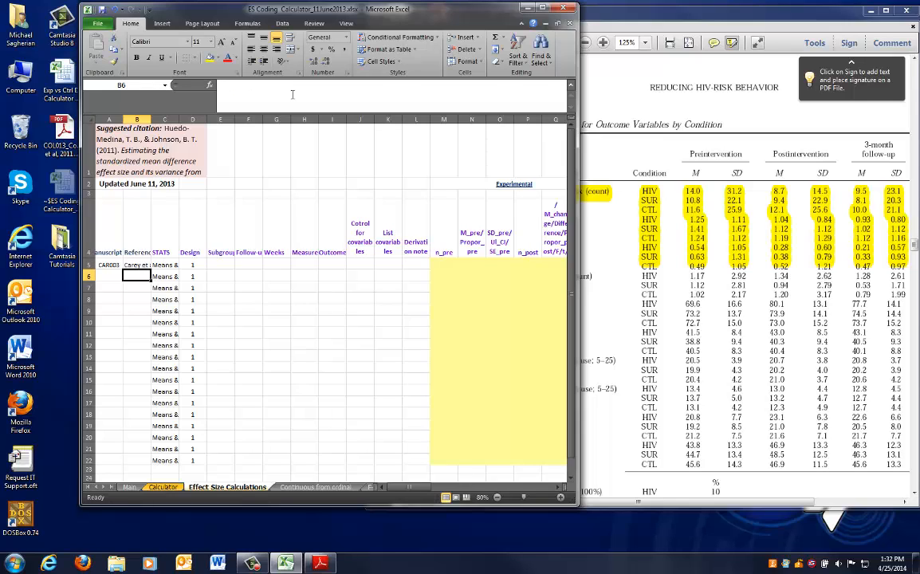
Copy the manuscript ID and reference down through rows 5 to 22
left_click(166, 264)
left_click(191, 265)
left_click(161, 265)
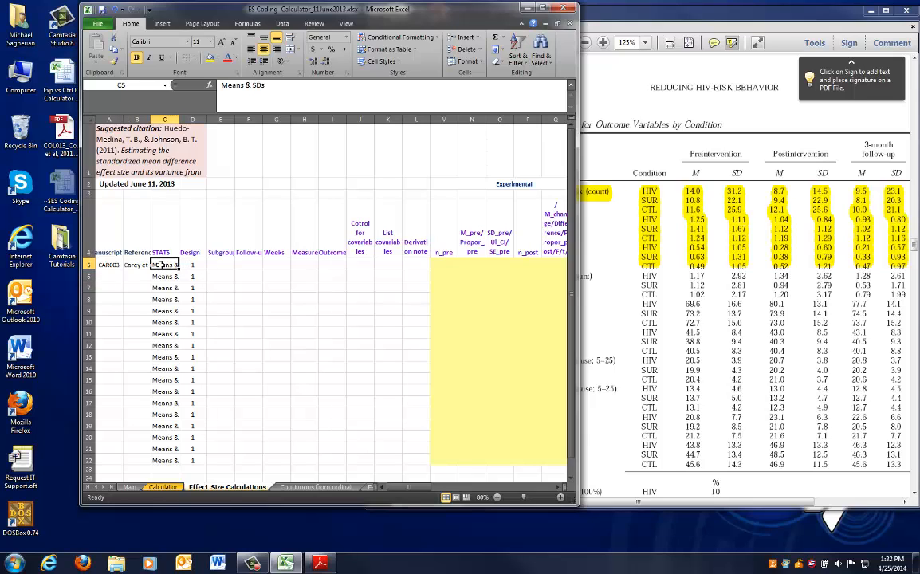
left_click_drag(161, 265, 195, 265)
left_click(215, 264)
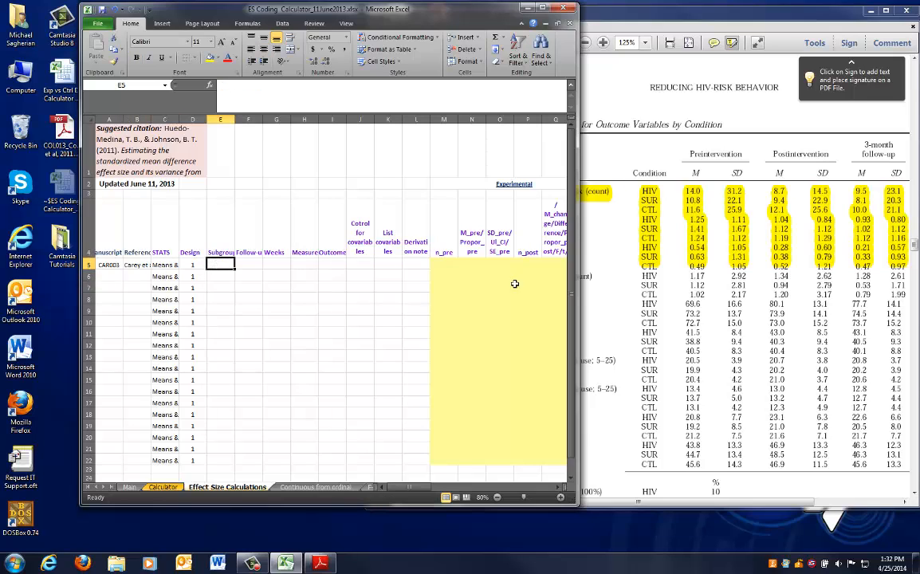
left_click(642, 309)
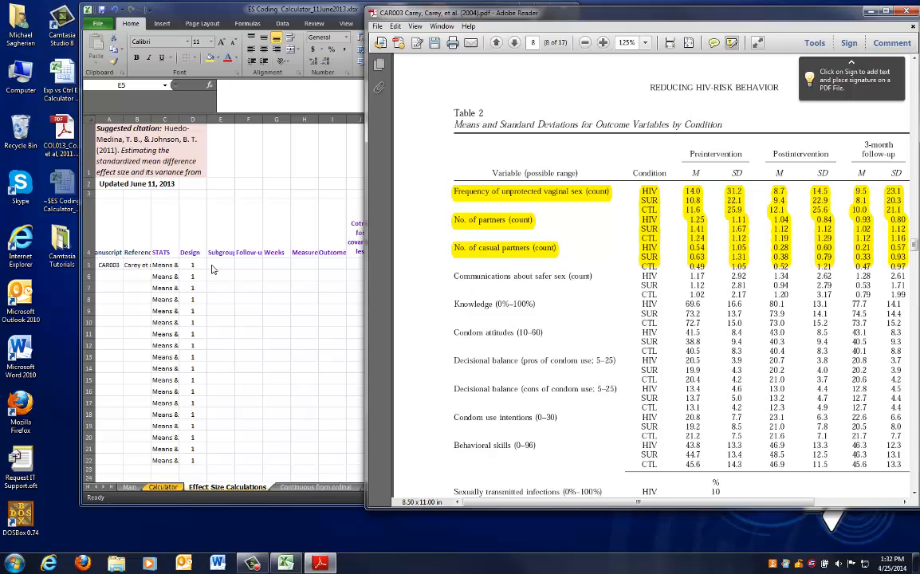
left_click(194, 238)
scroll(201, 235, "down", 1)
left_click_drag(104, 189, 133, 380)
key("ctrl+c")
key("ctrl+v")
key("Escape")
key("Right")
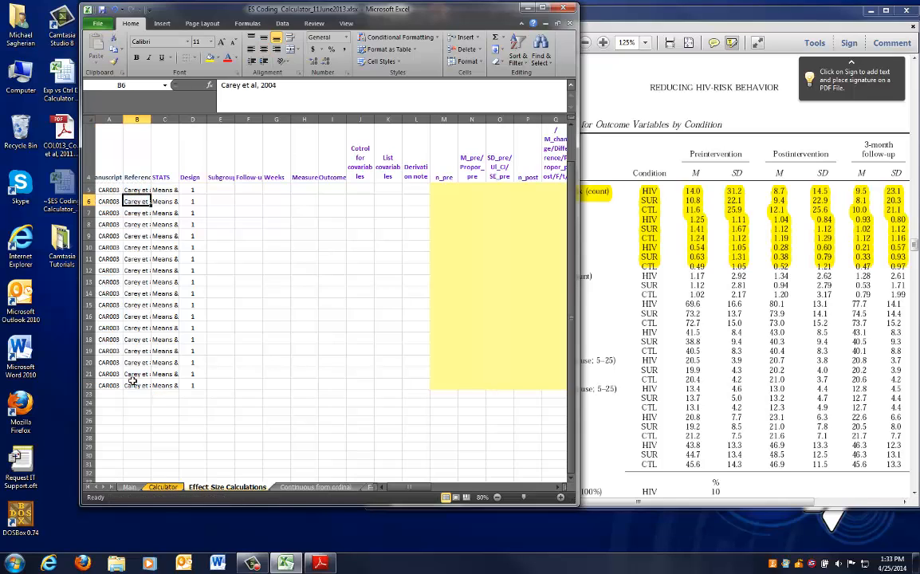
key("Up")
key("Up")
key("Up")
key("Right")
key("Right")
key("Right")
key("Down")
key("Down")
key("Down")
key("Right")
key("Up")
key("Right")
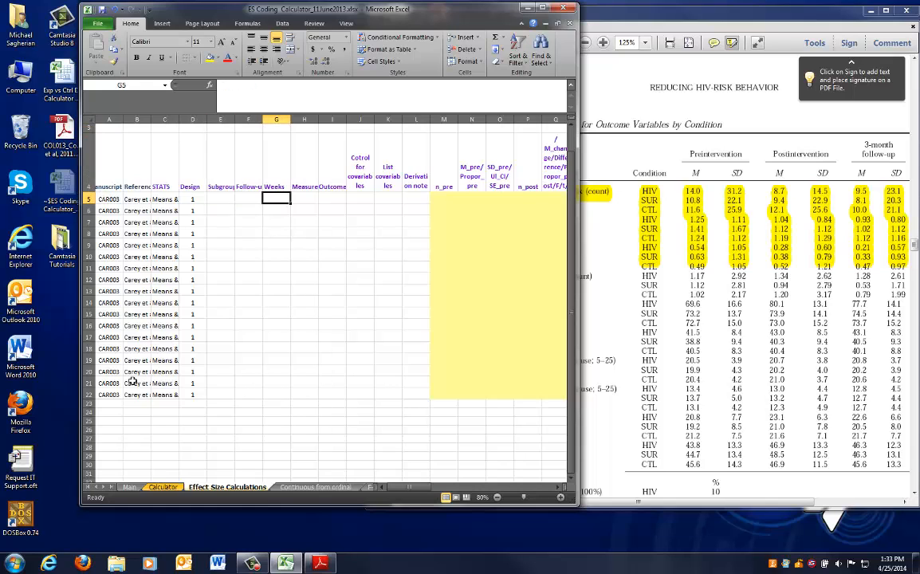
Narrow the workbook window so the full Table 2 fits beside it
left_click(616, 334)
scroll(616, 334, "up", 1)
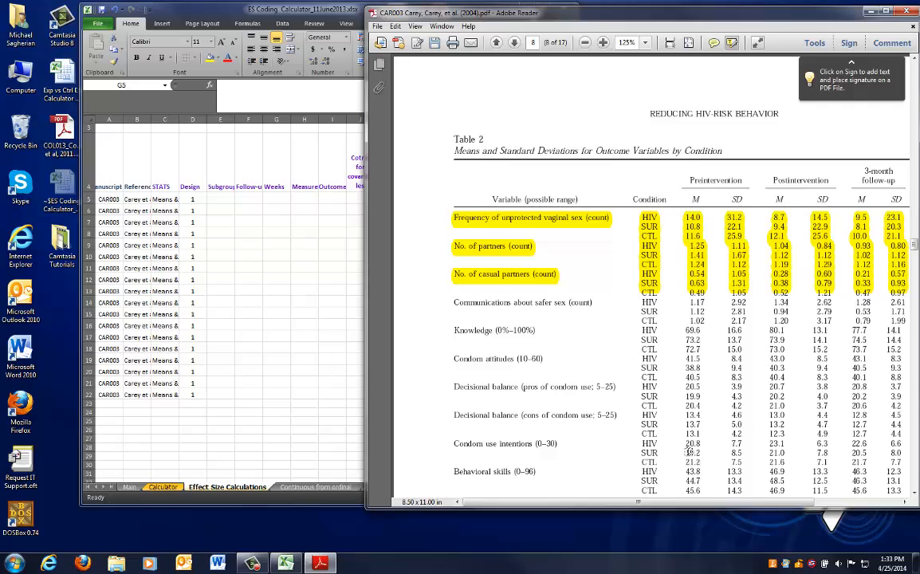
mouse_move(735, 508)
left_mouse_down()
mouse_move(789, 508)
mouse_move(753, 508)
left_mouse_up()
left_click(247, 232)
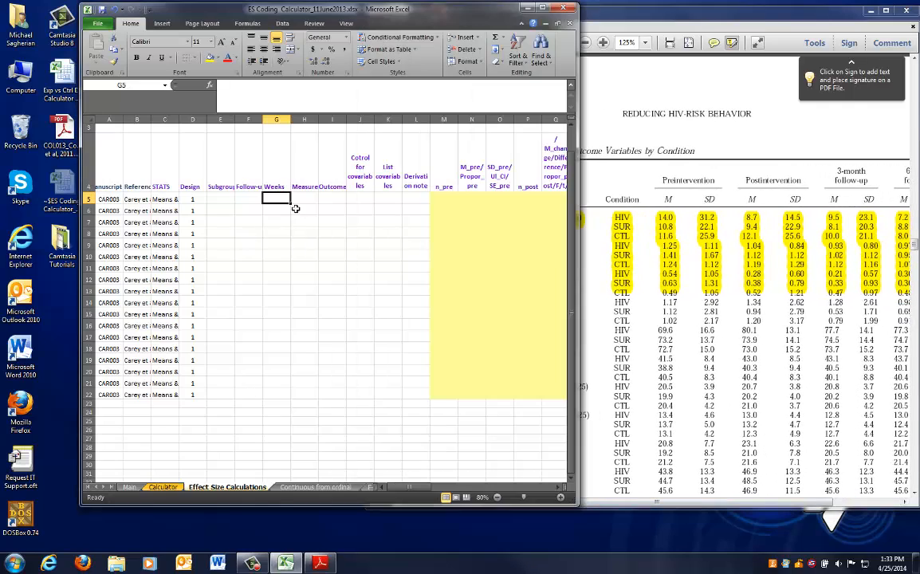
left_click_drag(576, 226, 396, 220)
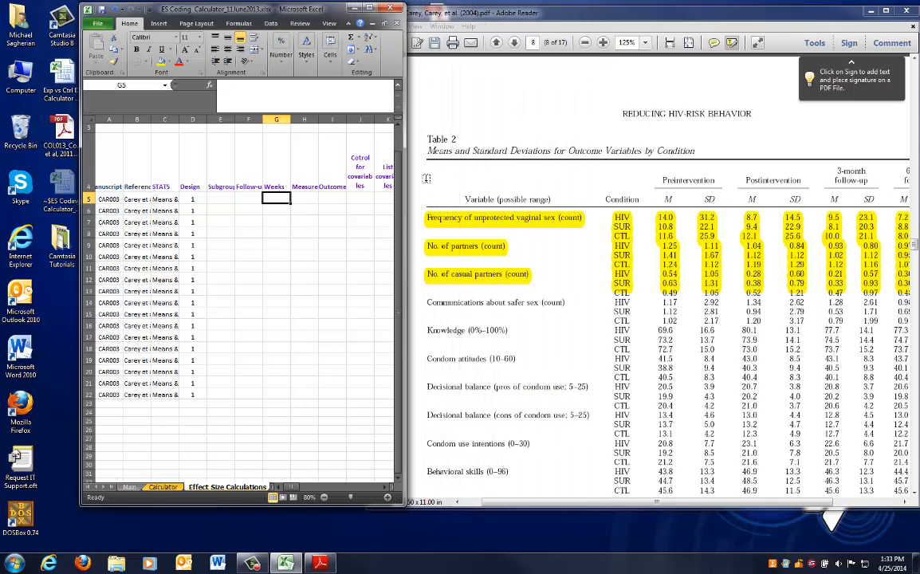
Enter the measure Frequency of unprotected vaginal sex (count) in row 5 of the Measure column
left_click(311, 197)
type("rewuency")
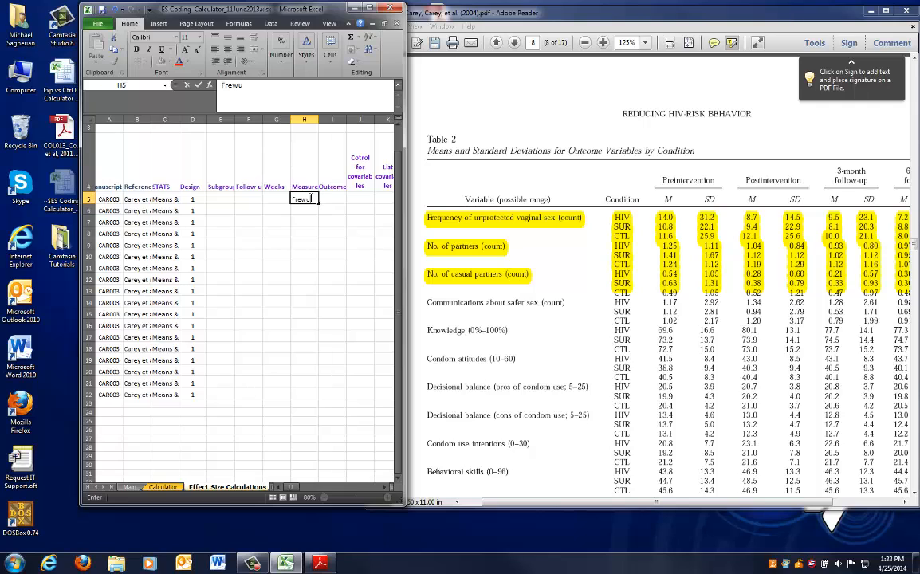
key("BackSpace")
key("BackSpace")
key("BackSpace")
type("quy")
type("ncy of unprotected")
type(" vaginal")
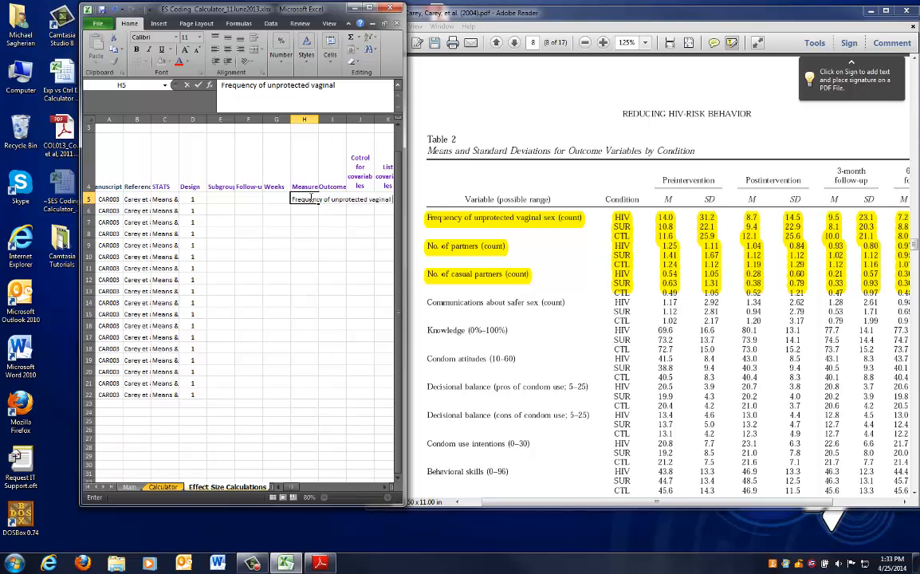
type(" sex (count)")
key("Return")
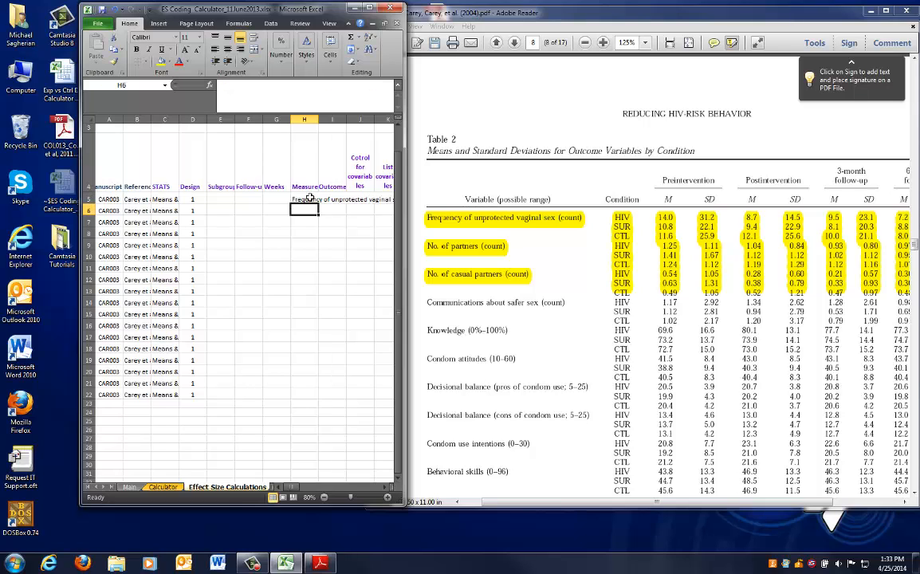
Copy the vaginal sex measure label into the Measure cells of rows 6 to 10
left_click(309, 198)
key("ctrl+c")
key("Down")
key("ctrl+v")
key("Down")
key("ctrl+v")
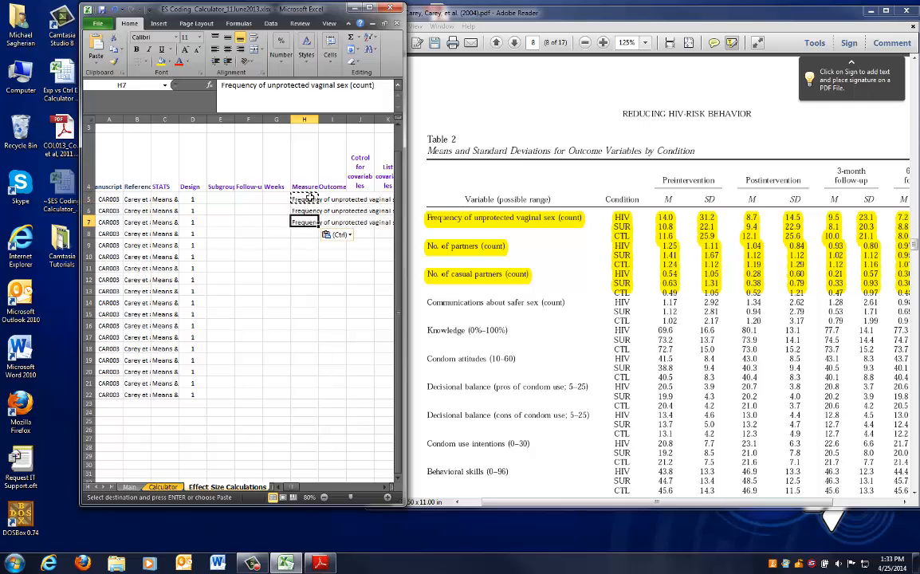
key("Down")
key("ctrl+v")
key("Down")
key("ctrl+v")
Enter the measure No. of partners (count) in row 11 of the Measure column
key("Down")
key("ctrl+v")
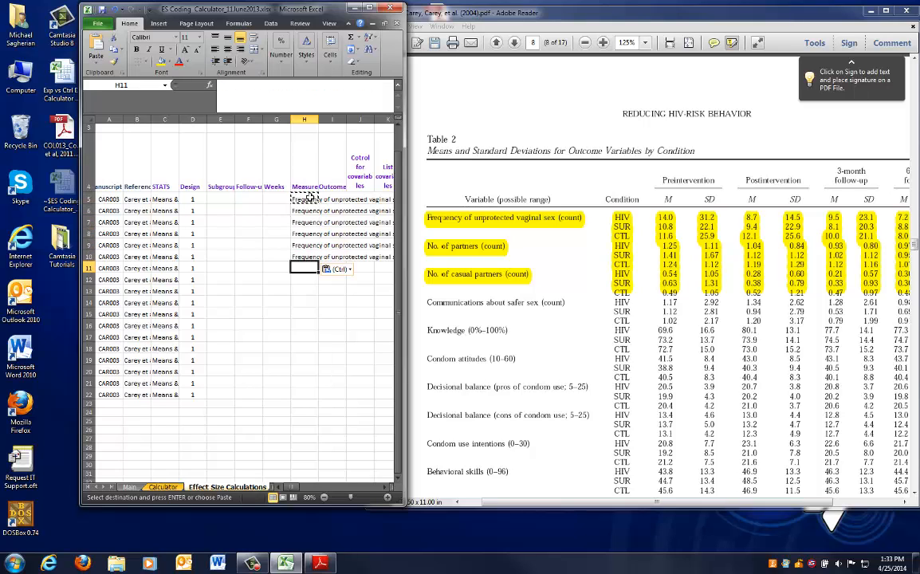
key("Down")
type("No")
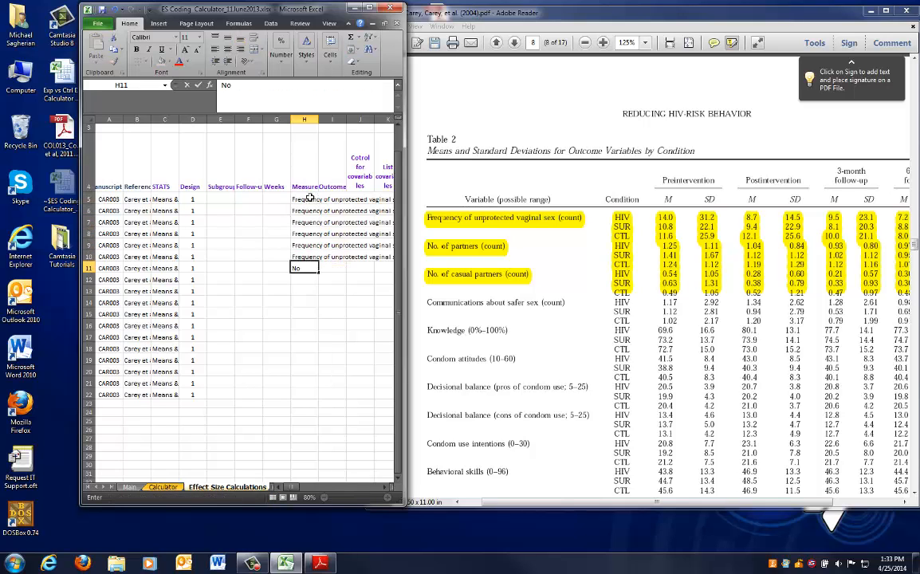
type(". of partners (count)")
key("Return")
Copy the No. of partners (count) label into the Measure cells of rows 12 to 16
key("Up")
key("ctrl+c")
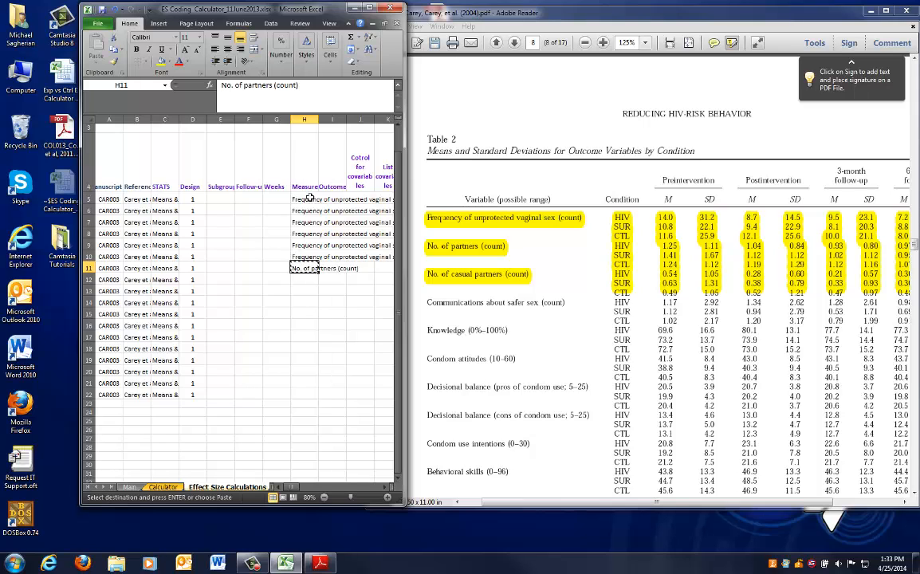
key("Down")
key("ctrl+v")
key("Down")
key("ctrl+v")
key("Down")
key("ctrl+v")
key("Down")
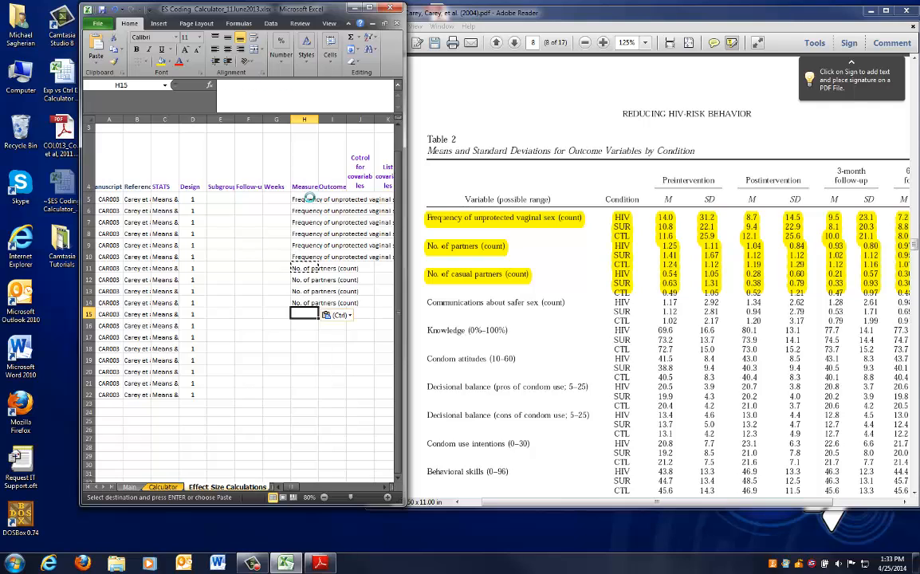
key("ctrl+v")
key("Down")
key("ctrl+v")
key("Down")
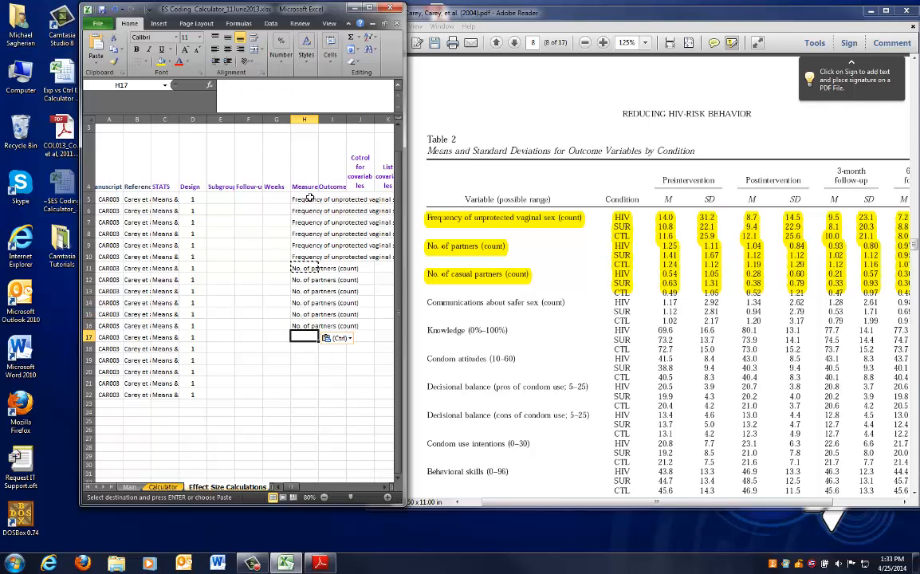
Enter the measure No. of casual partners (count) in row 17 of the Measure column
type("No. of ")
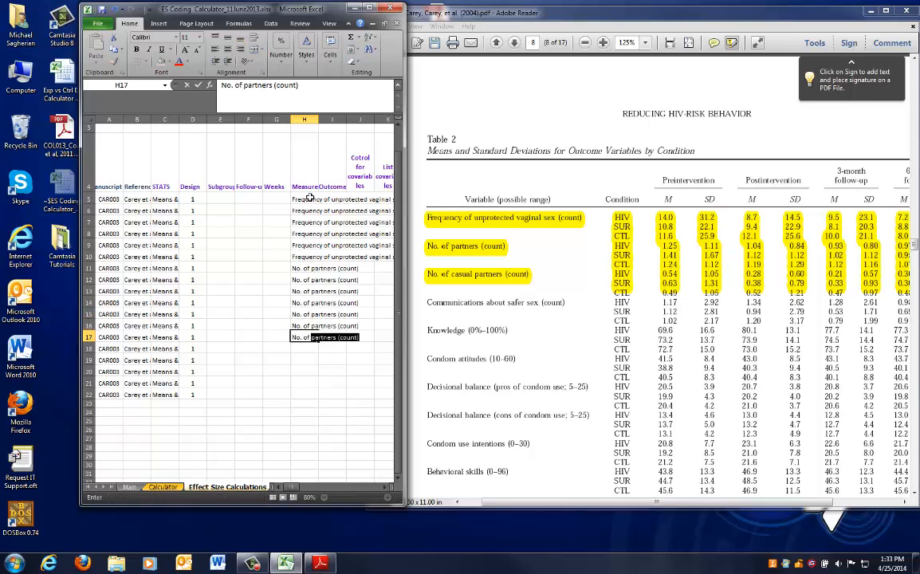
type("casual partners")
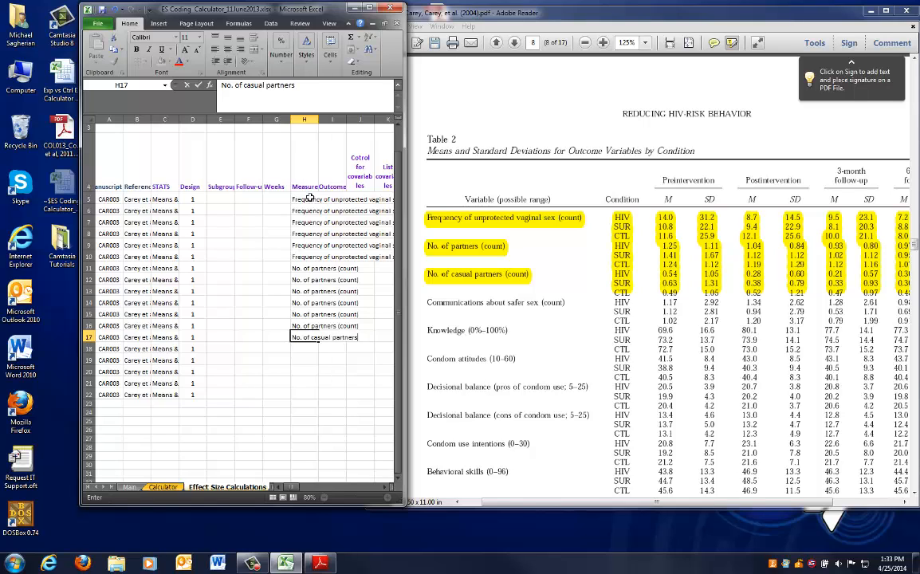
type(" (count)")
key("Return")
Copy the casual partners measure label into the Measure cells of rows 18 to 22
key("Up")
key("ctrl+c")
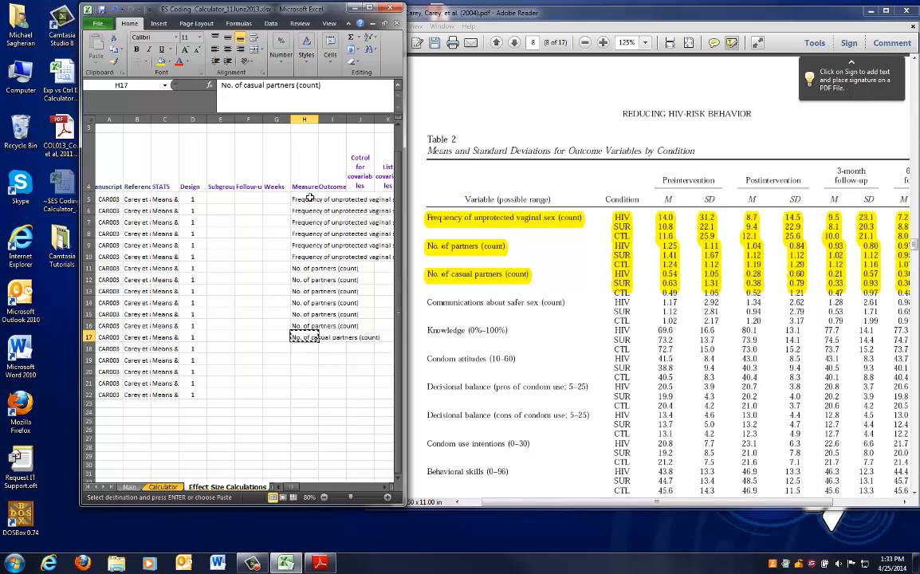
key("Down")
key("ctrl+v")
key("Down")
key("ctrl+v")
key("Down")
key("ctrl+v")
key("Down")
key("ctrl+v")
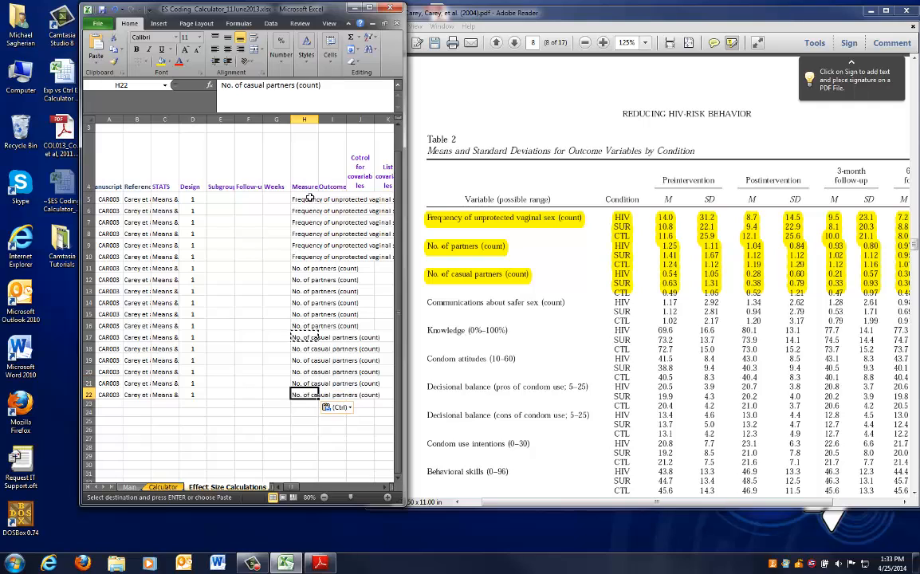
key("Down")
key("Return")
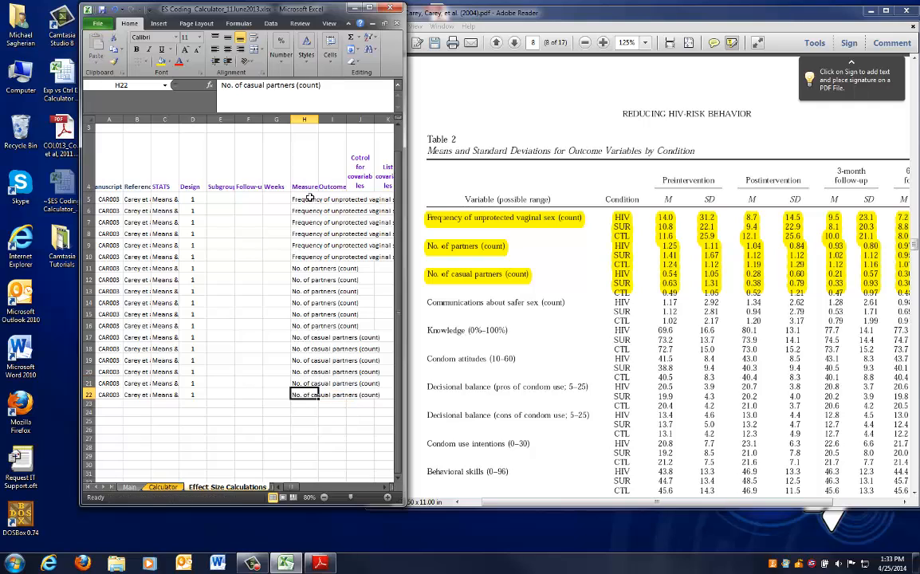
Examine the Subgroup, Follow-up and Weeks columns and the first rows against Table 2's conditions
left_click(214, 196)
left_click_drag(214, 197, 277, 384)
scroll(247, 343, "up", 1)
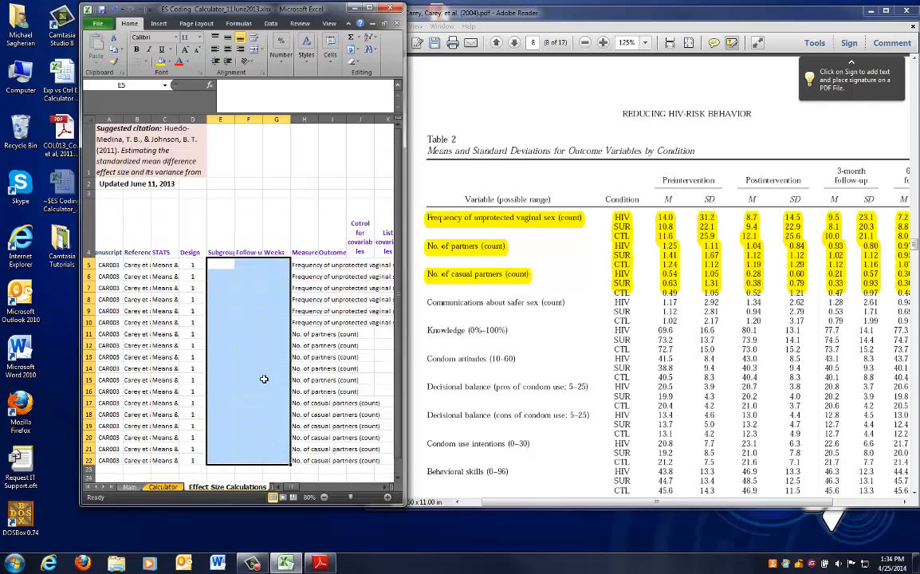
left_click(220, 240)
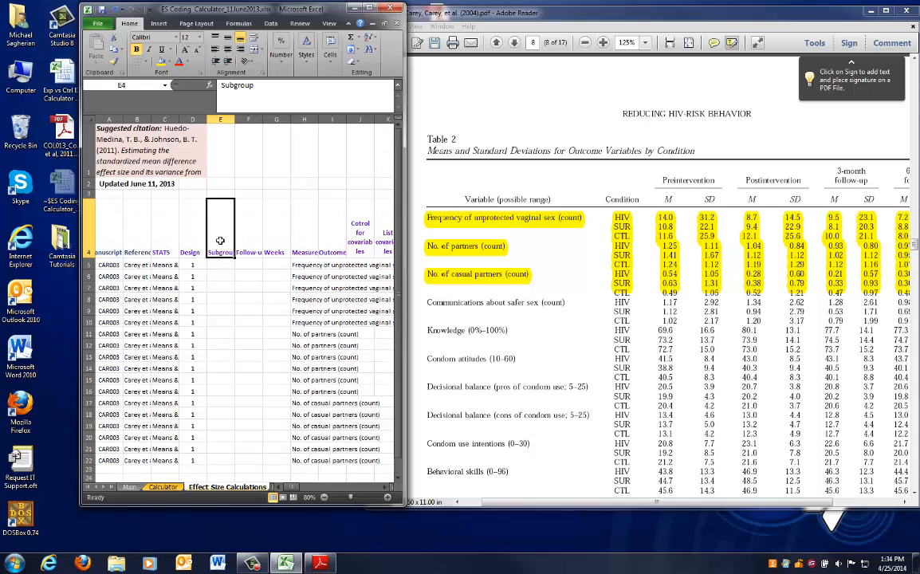
left_click_drag(306, 265, 314, 322)
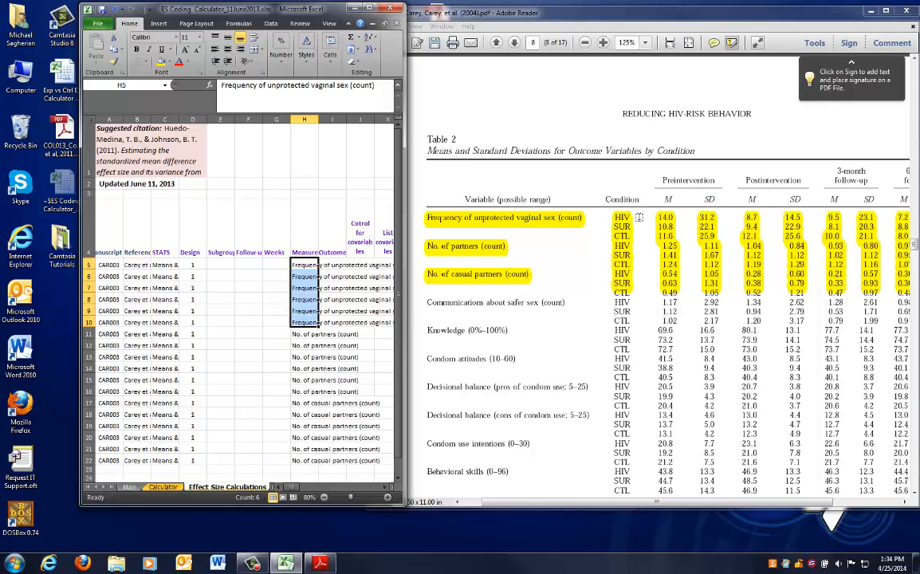
left_click(638, 201)
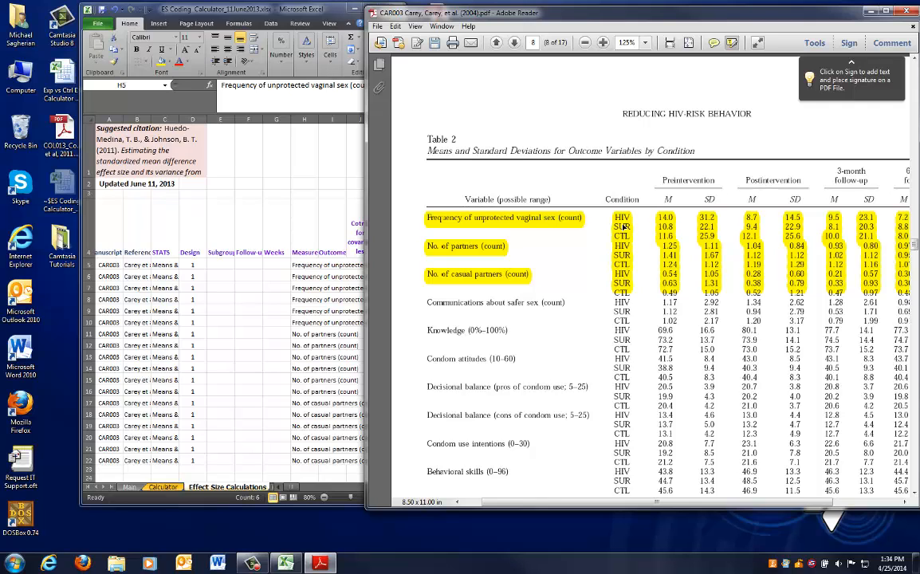
left_click(318, 277)
left_click(88, 265)
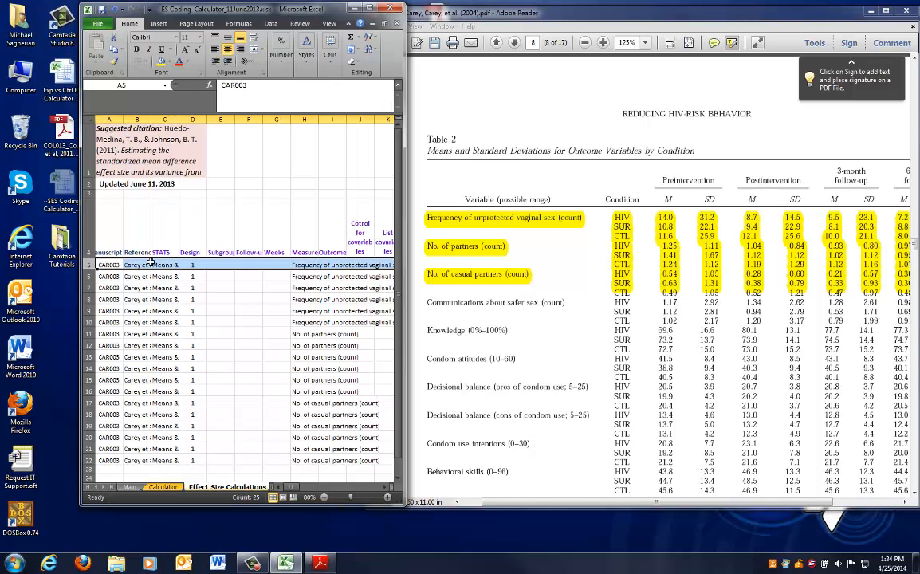
left_click(637, 220)
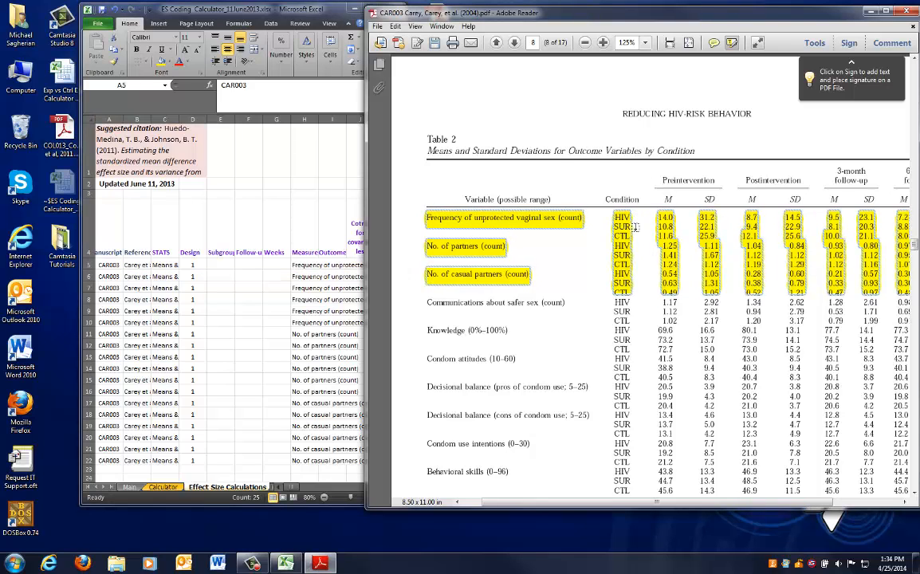
left_click(336, 292)
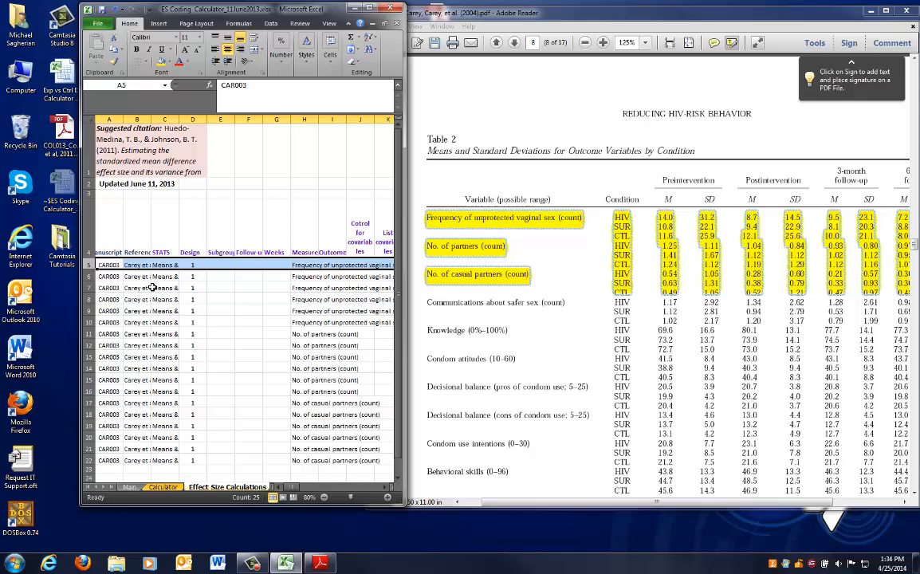
left_click(89, 276)
Enter the subgroup comparisons HIV vs CTL in row 5 and SUR vs CTL in row 6
left_click(214, 265)
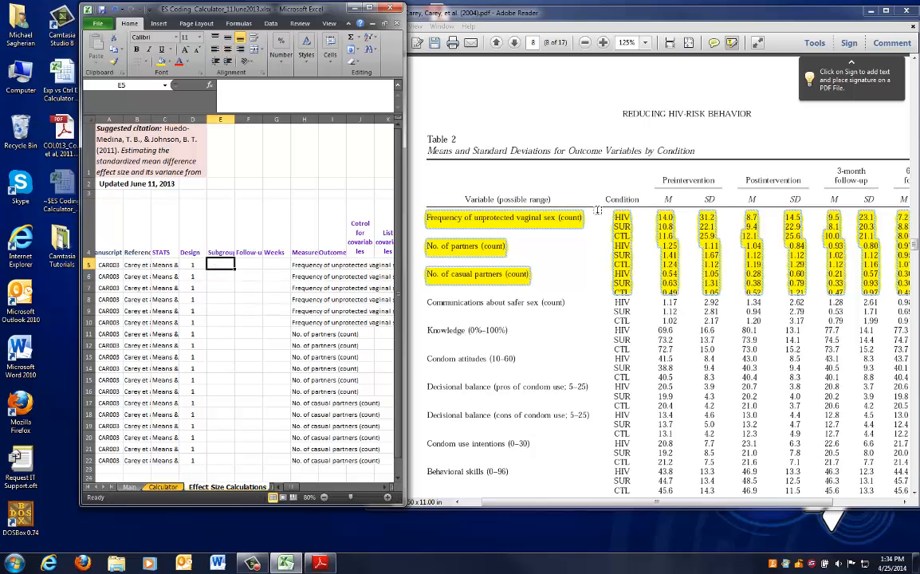
type("HIV vs CT")
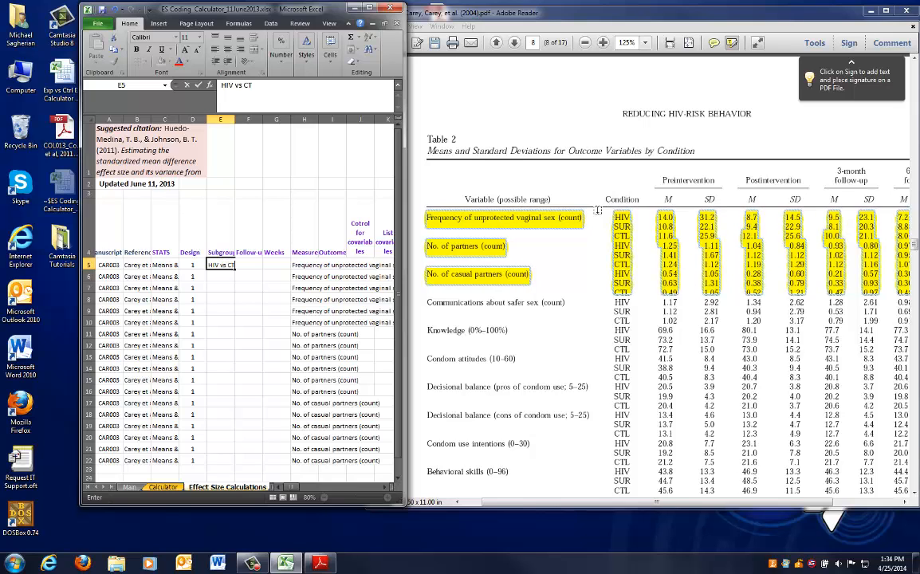
type("L")
key("Return")
type("SUR")
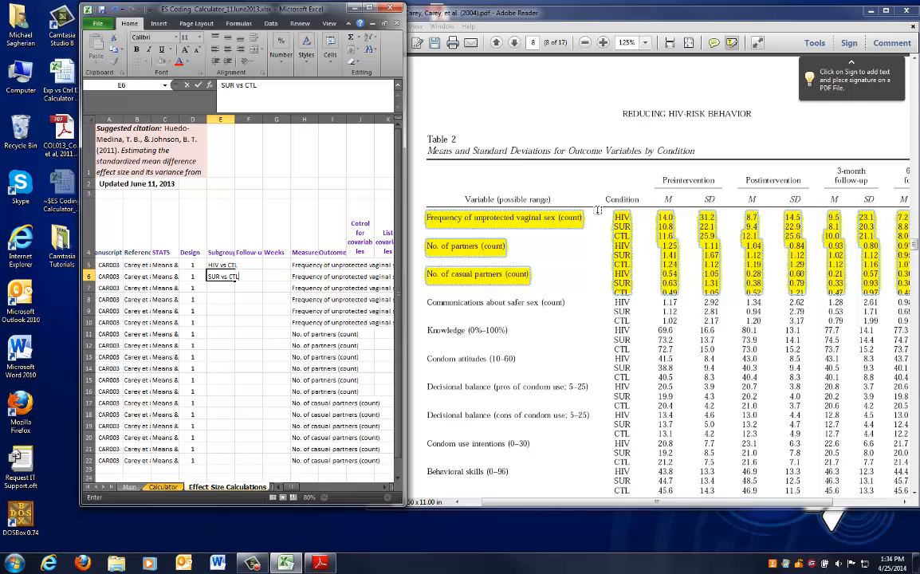
key("Return")
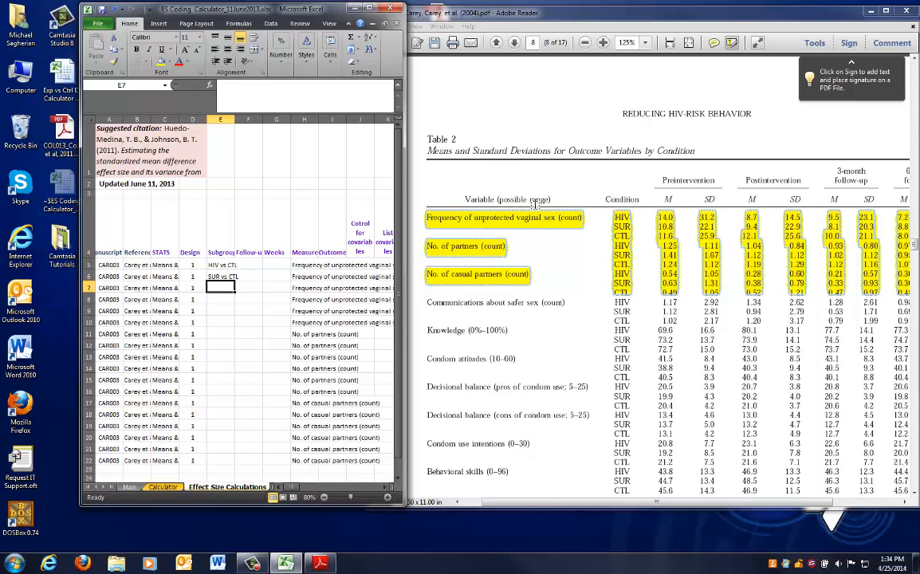
Enter a follow-up of 0 and Posttest in the Weeks column for row 5
left_click(248, 264)
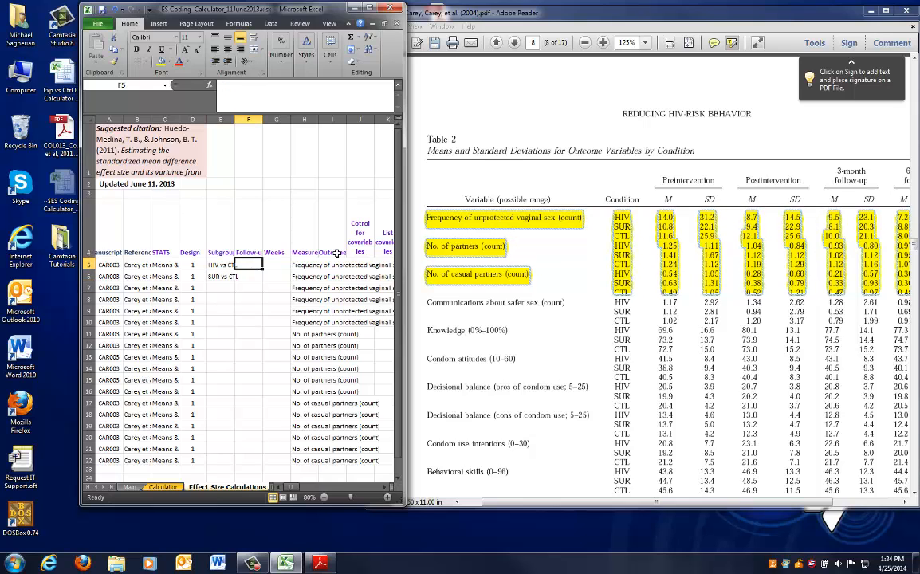
left_click(248, 239)
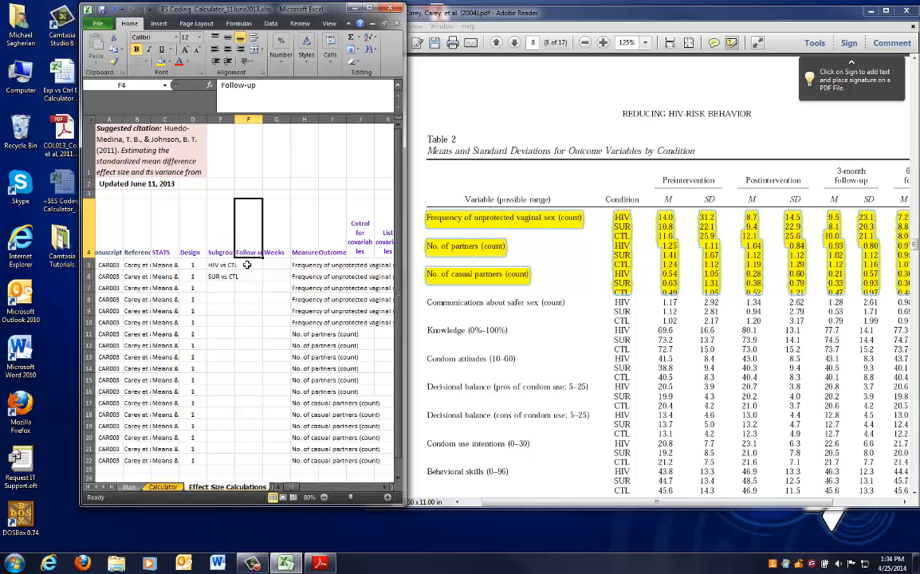
left_click(248, 265)
type("0")
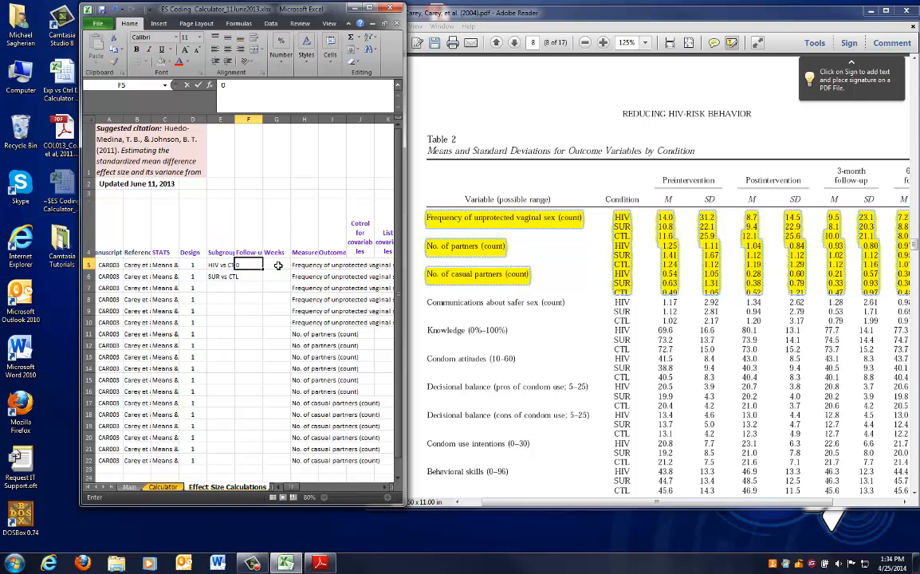
left_click(279, 265)
type("Postte")
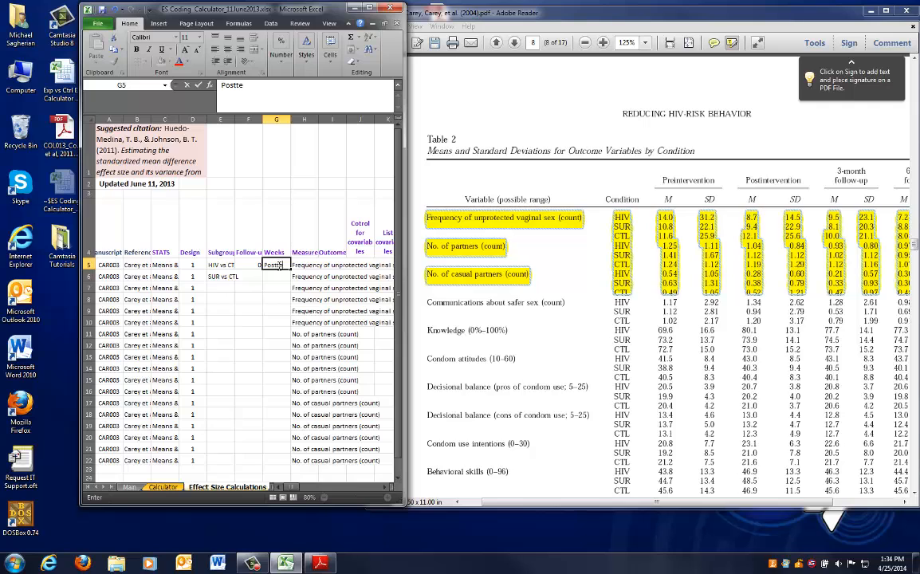
type("st")
Copy the follow-up 0 and Posttest values from row 5 into row 6
key("Left")
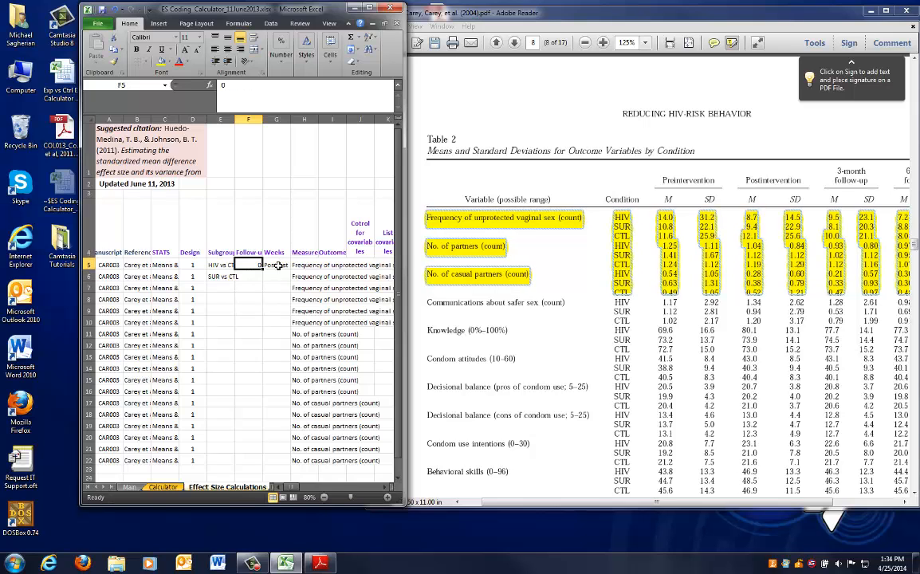
key("ctrl+c")
key("Down")
key("ctrl+v")
left_click(278, 265)
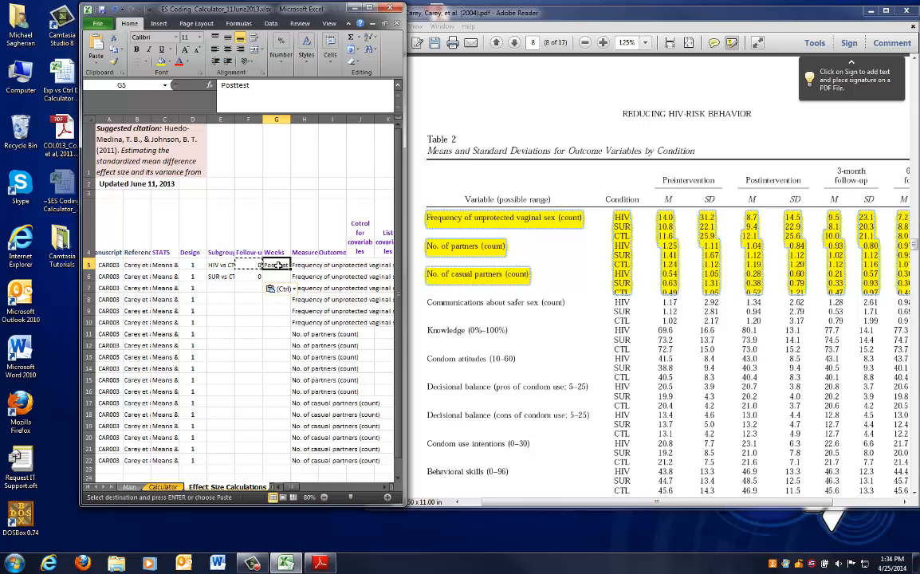
key("ctrl+c")
key("Down")
key("Return")
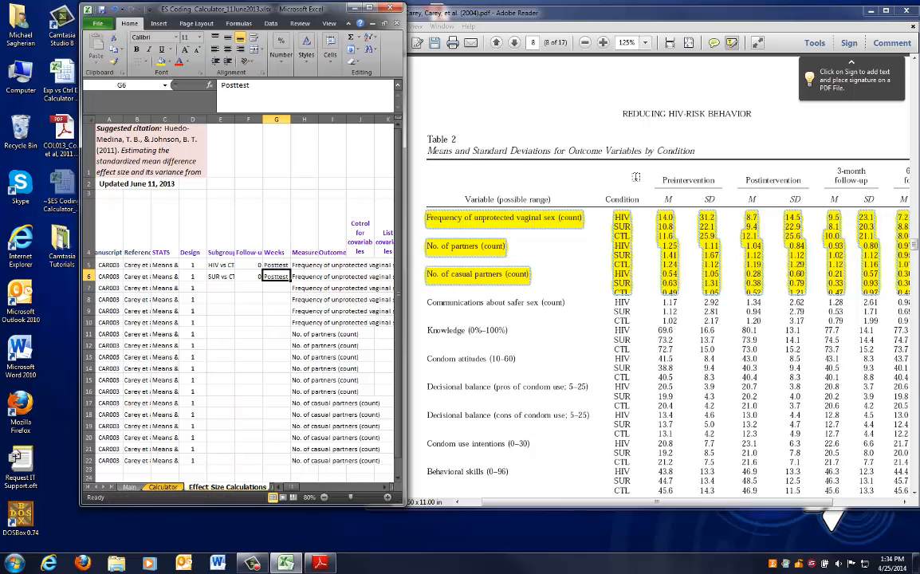
Compare rows 5 and 6 of the sheet with the vaginal sex rows of Table 2
left_click(572, 160)
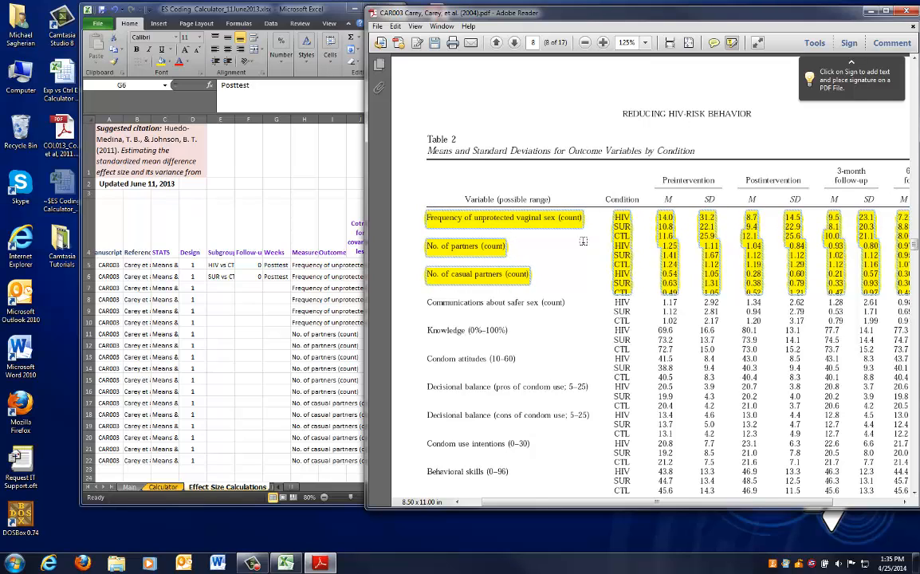
left_click(86, 264)
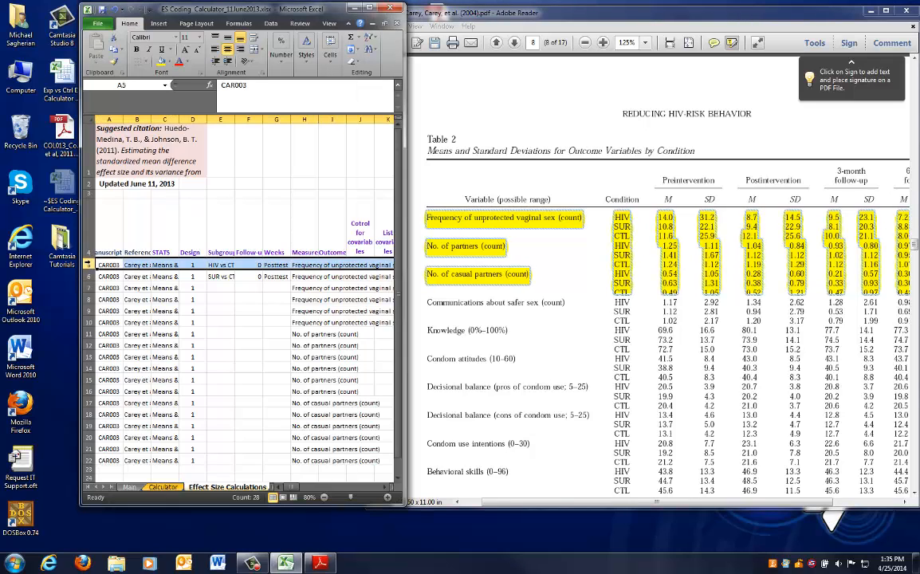
left_click(88, 276)
left_click(516, 233)
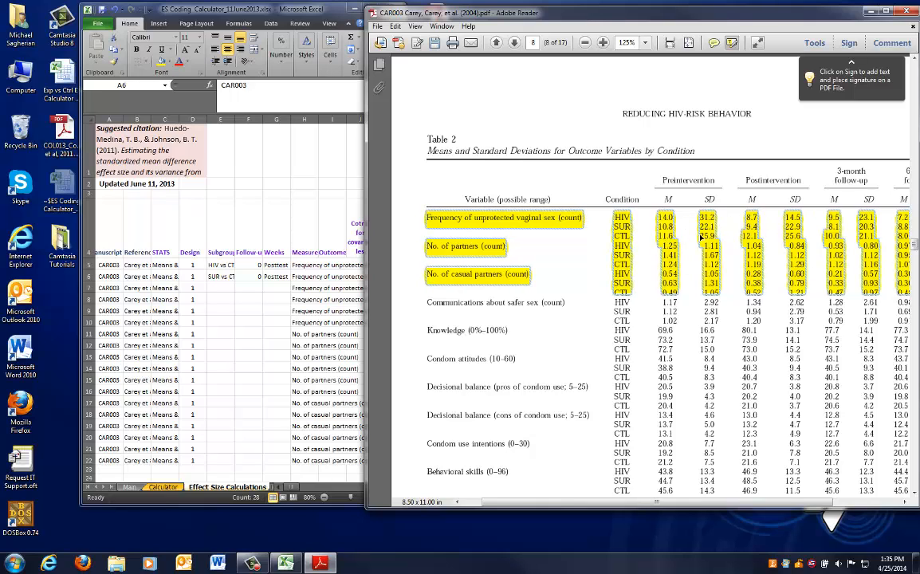
left_click(253, 243)
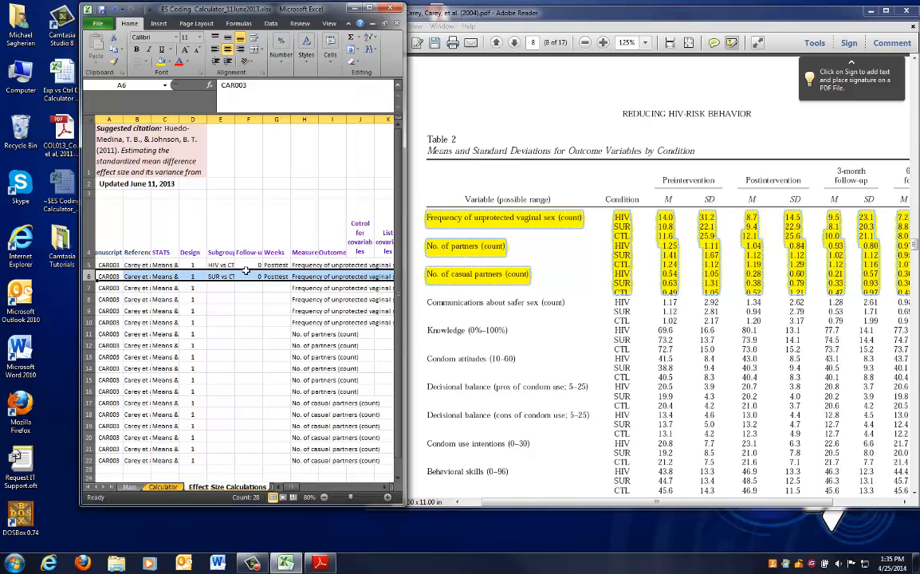
left_click(307, 265)
left_click(308, 277)
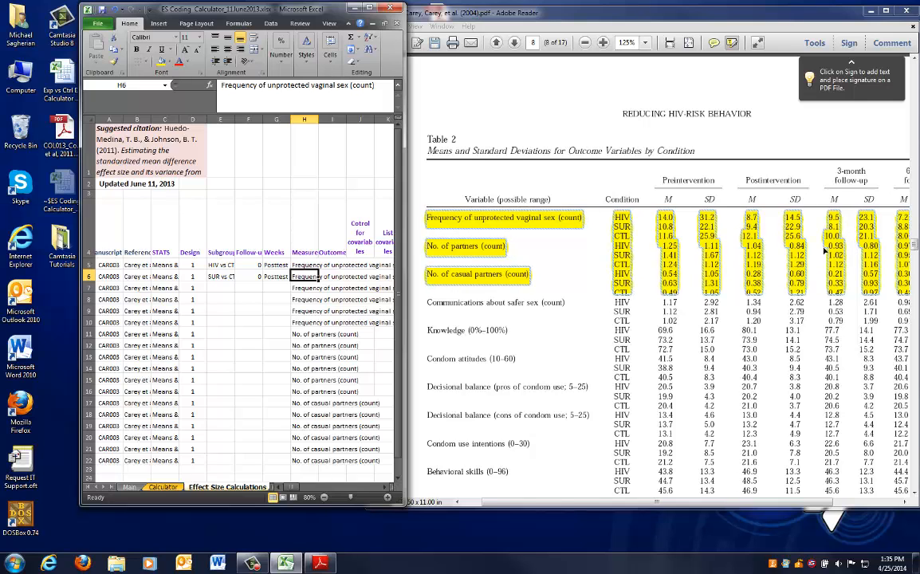
Copy the HIV vs CTL and SUR vs CTL subgroup entries into rows 7 and 8
left_click_drag(221, 264, 227, 272)
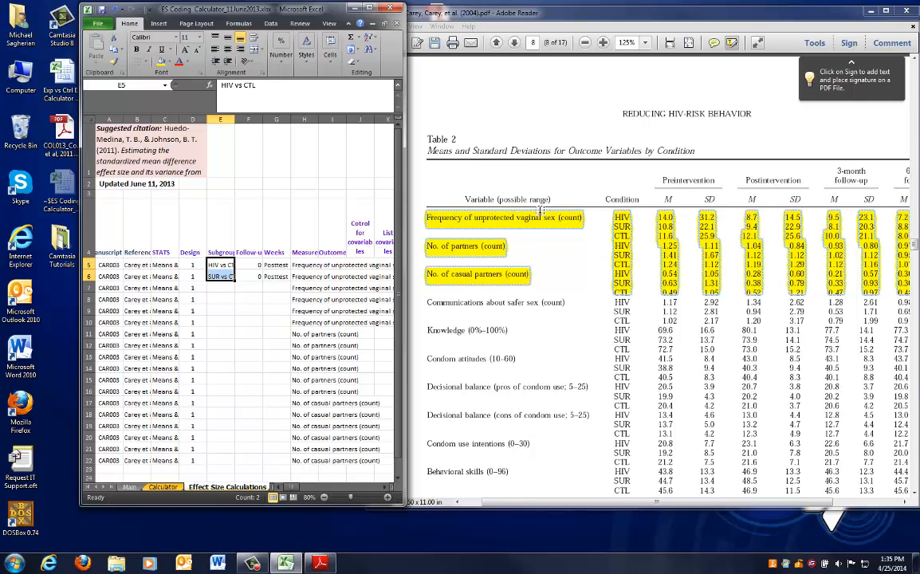
key("ctrl+c")
key("Down")
key("Down")
key("ctrl+v")
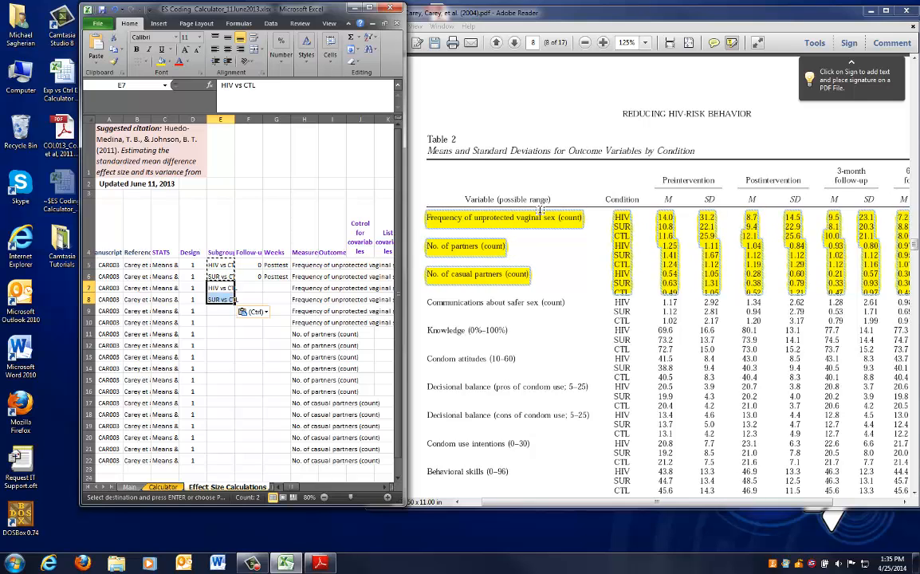
Set the follow-up for row 7 to 1
key("Right")
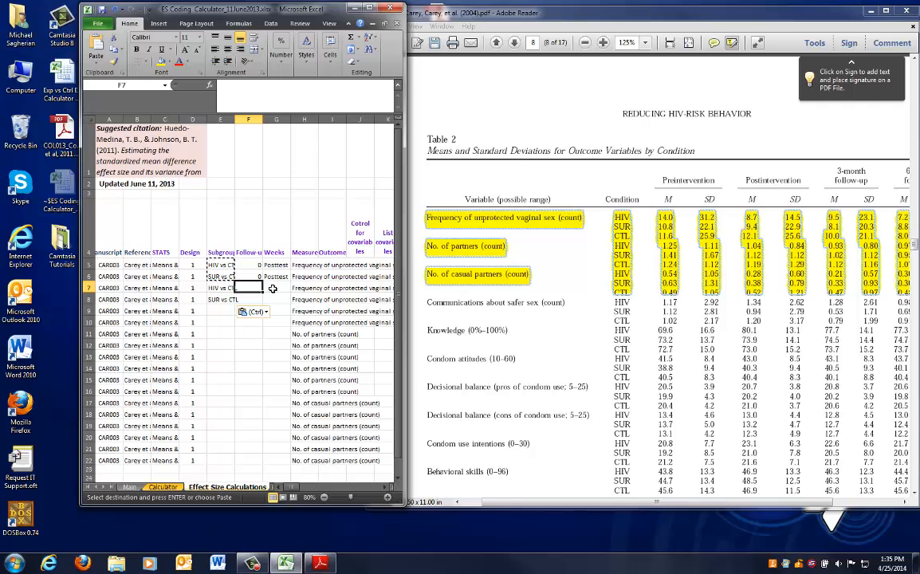
type("1")
key("Tab")
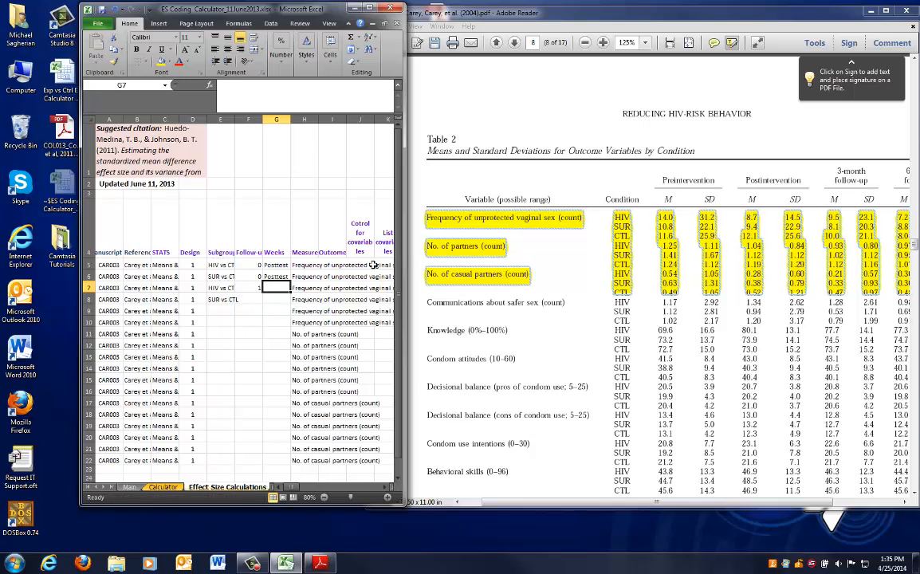
Set the weeks entry for row 7 to 12-Week F/UP
type("123")
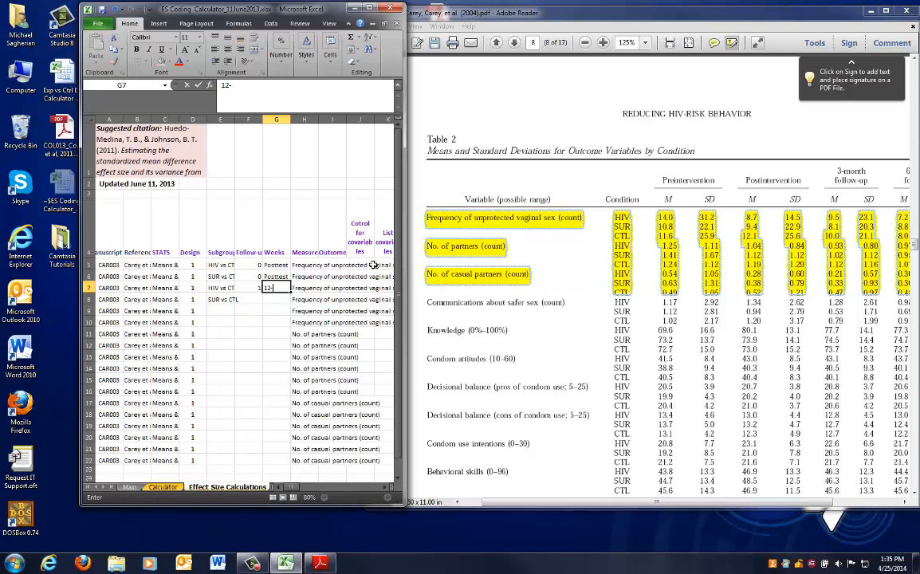
type("Week FUP")
key("Return")
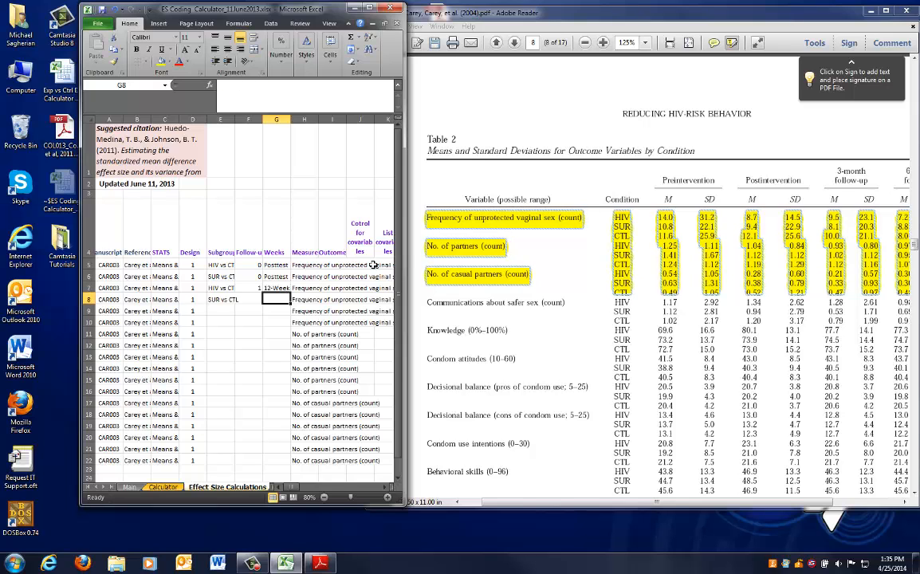
Copy row 7's follow-up and weeks values into row 8
left_click_drag(256, 289, 268, 289)
key("ctrl+c")
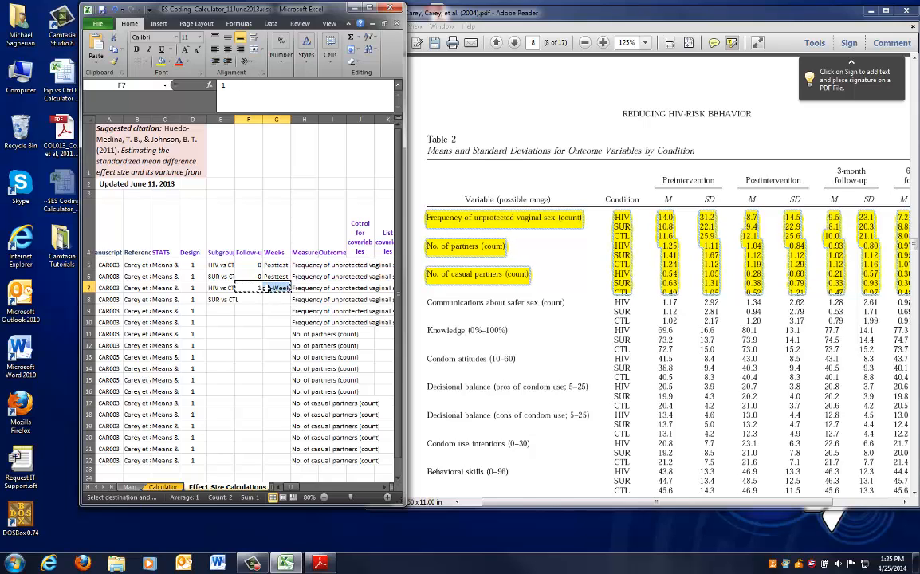
key("Down")
key("ctrl+v")
key("Escape")
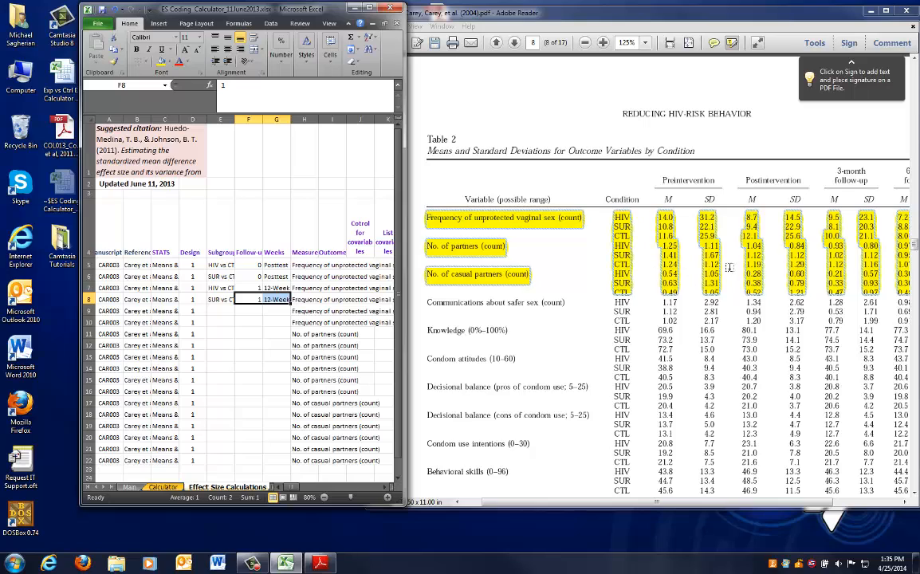
Copy the HIV vs CTL and SUR vs CTL subgroup entries into rows 9 and 10
left_click_drag(736, 503, 804, 508)
left_click(264, 330)
left_click(299, 312)
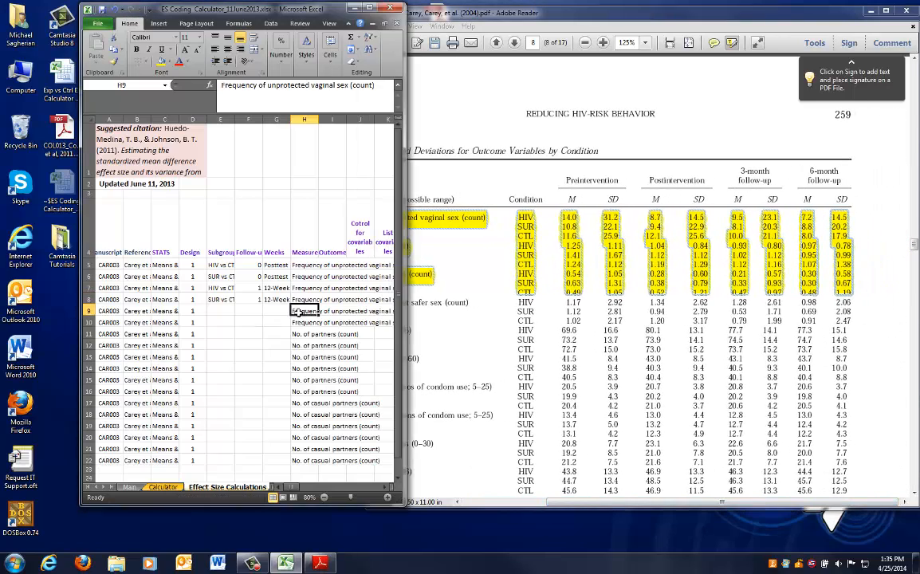
left_click_drag(299, 312, 300, 321)
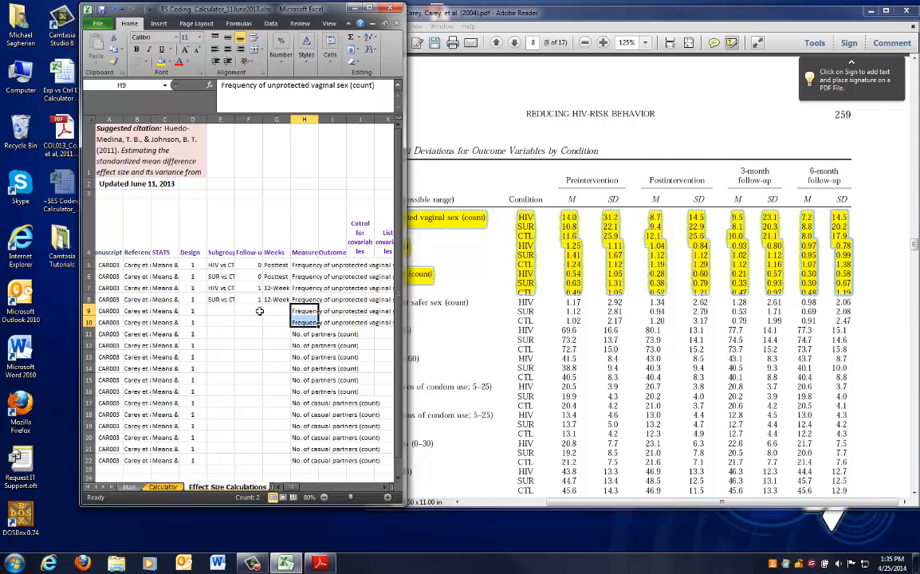
left_click(228, 310)
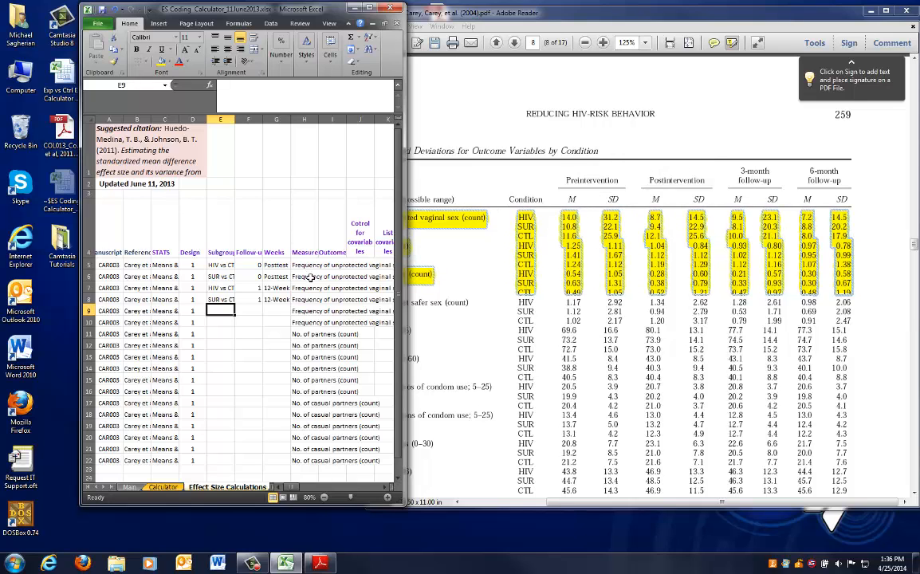
left_click(220, 288)
key("ctrl+c")
left_click(224, 299)
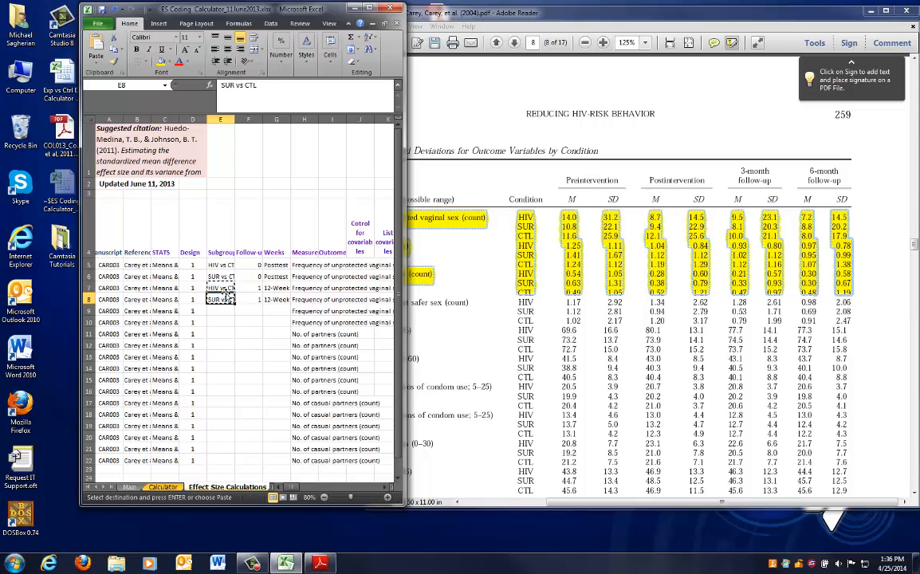
key("Down")
key("ctrl+v")
key("Escape")
key("Right")
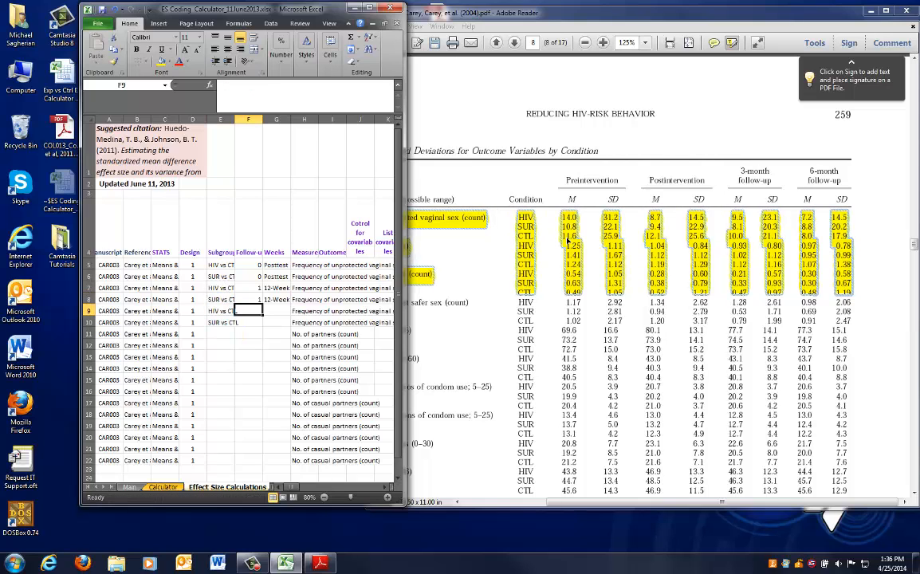
Highlight the 6-month follow-up column heading in Table 2 of the article
left_click_drag(808, 169, 842, 182)
left_click(249, 310)
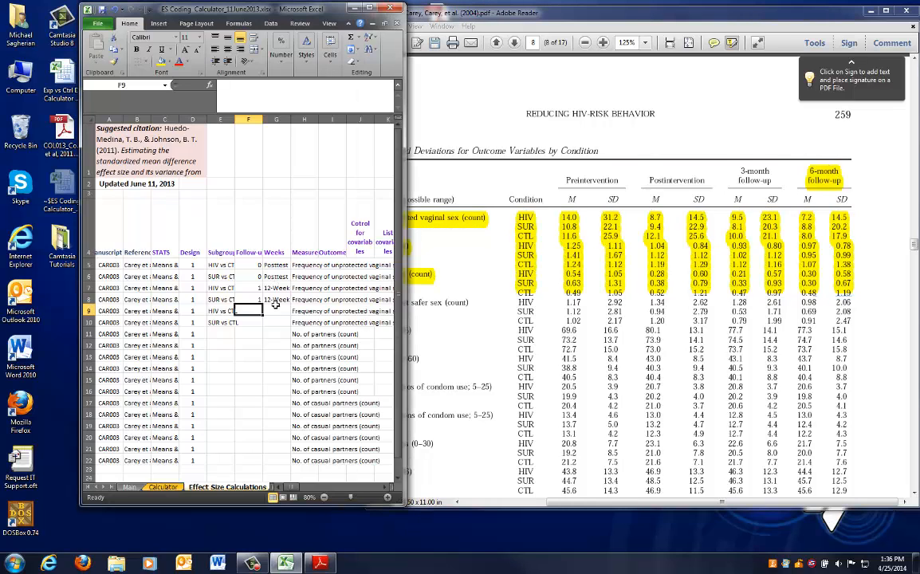
Set row 9's follow-up to 2 and its weeks entry to 24-Week F/UP
type("2")
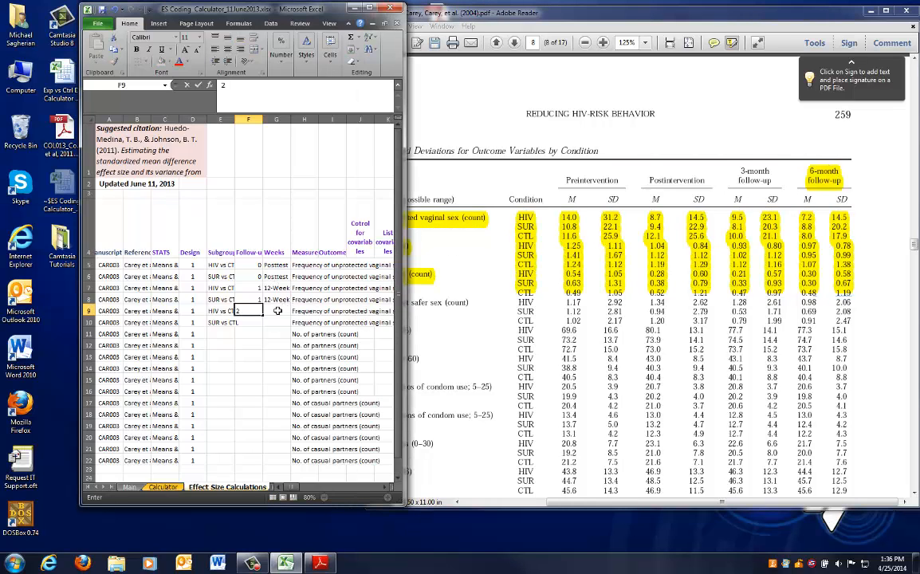
key("Tab")
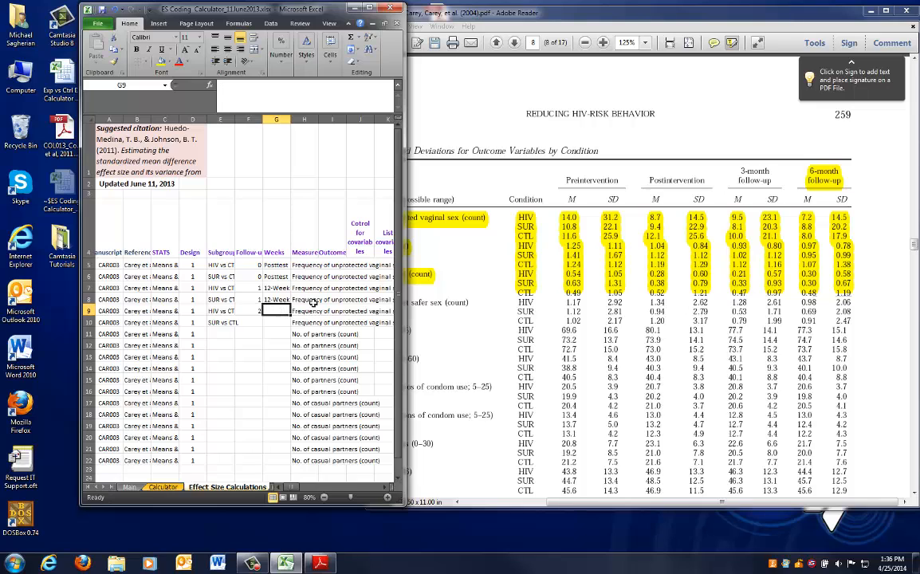
type("24-Week")
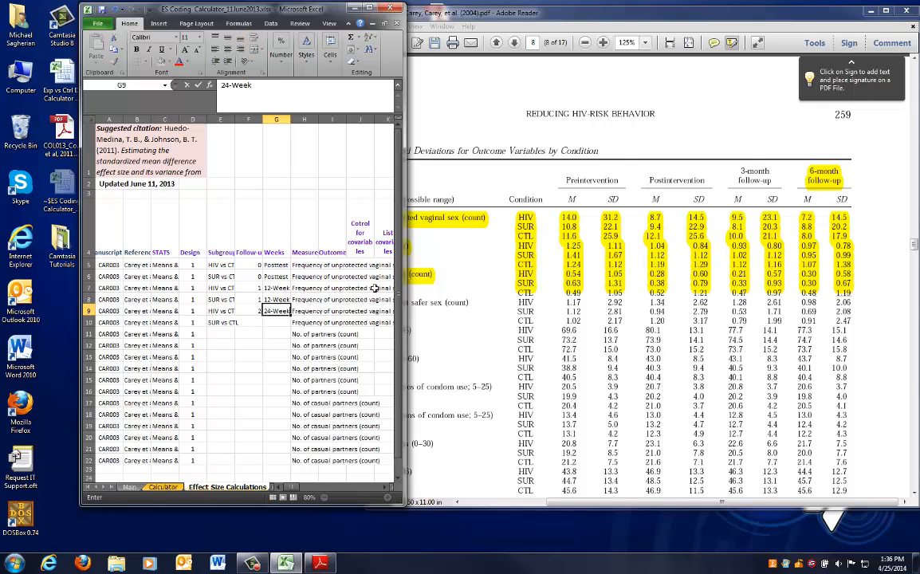
type(" F/UP")
key("Down")
Copy row 9's follow-up and weeks values into row 10
left_click_drag(250, 312, 272, 311)
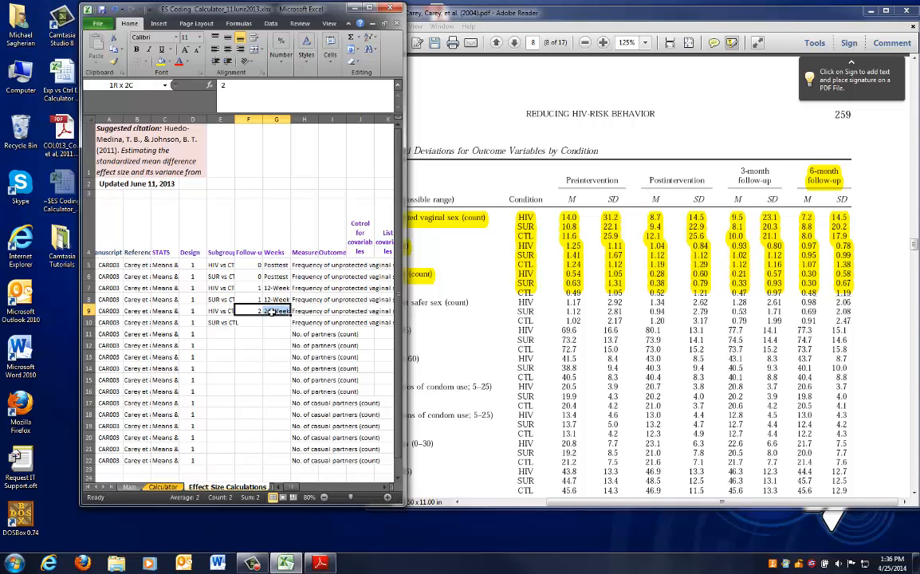
key("ctrl+c")
key("Down")
key("ctrl+v")
key("Escape")
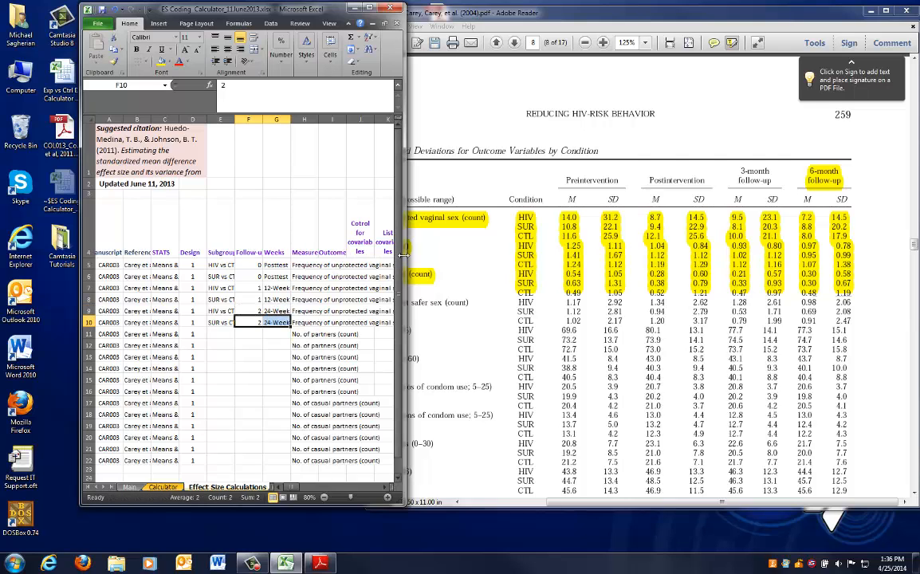
Review the subgroup, follow-up, weeks and covariate columns for rows 5 to 10 of the sheet
left_click_drag(404, 253, 511, 253)
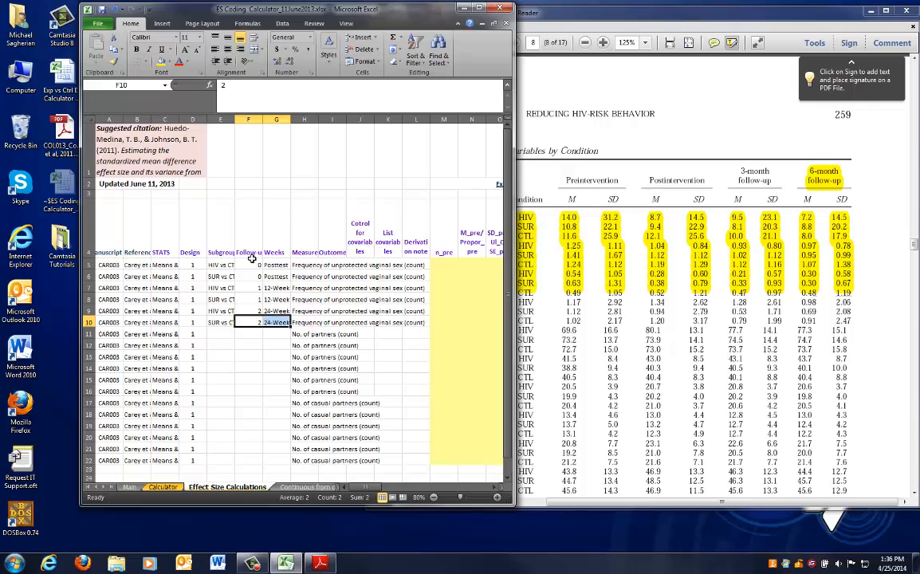
left_click_drag(214, 265, 273, 276)
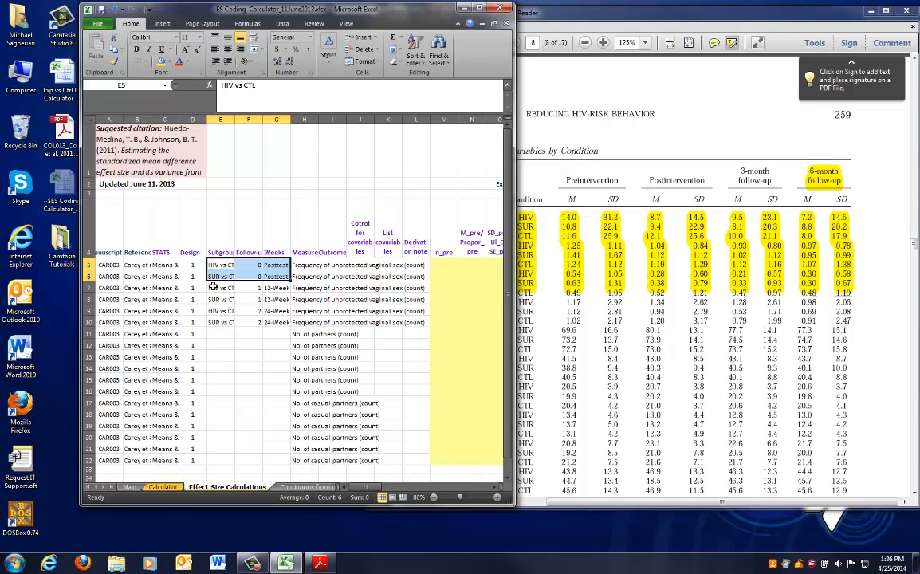
left_click_drag(214, 287, 278, 290)
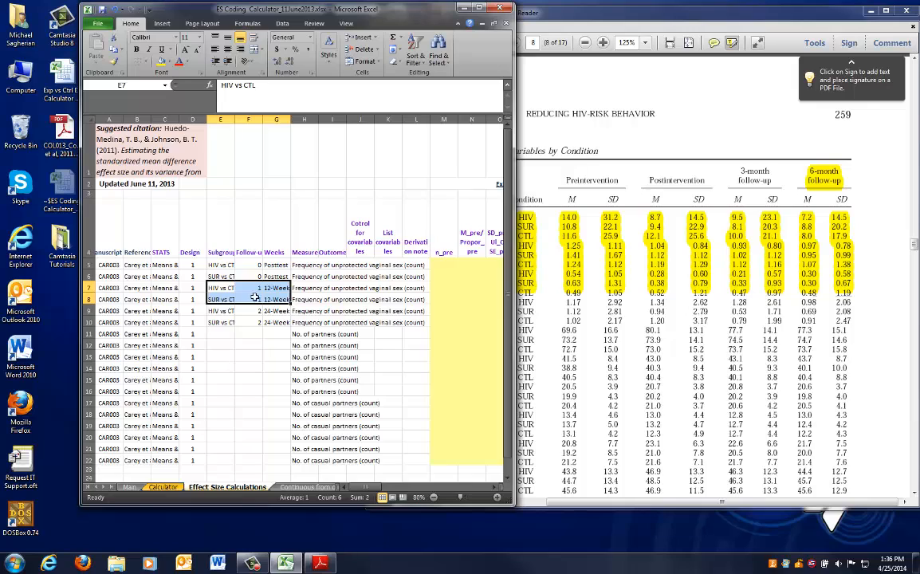
scroll(232, 314, "down", 1)
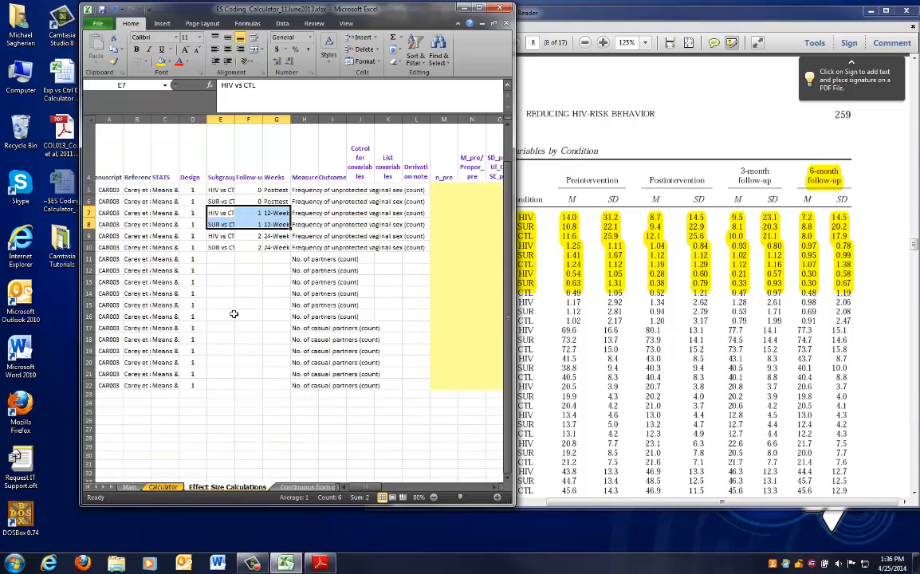
left_click_drag(214, 236, 276, 244)
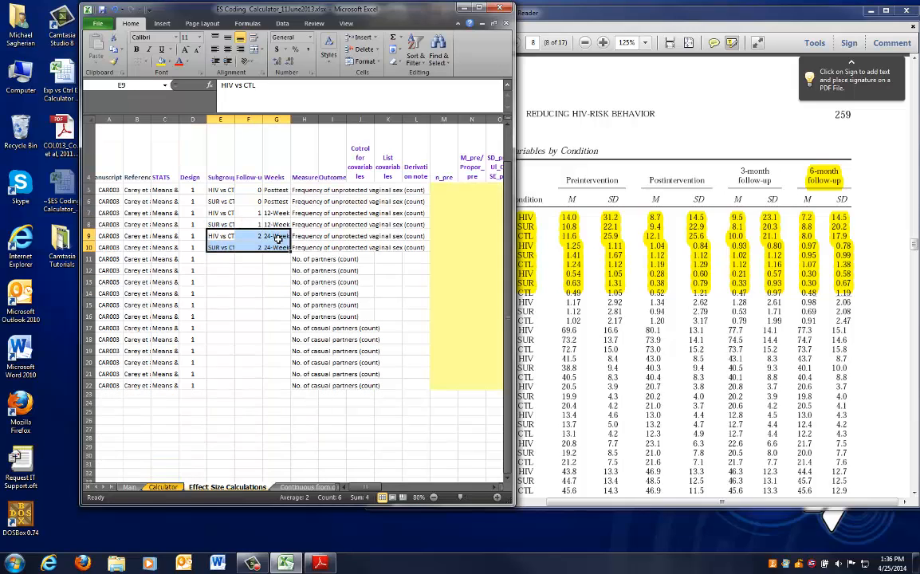
left_click(362, 190)
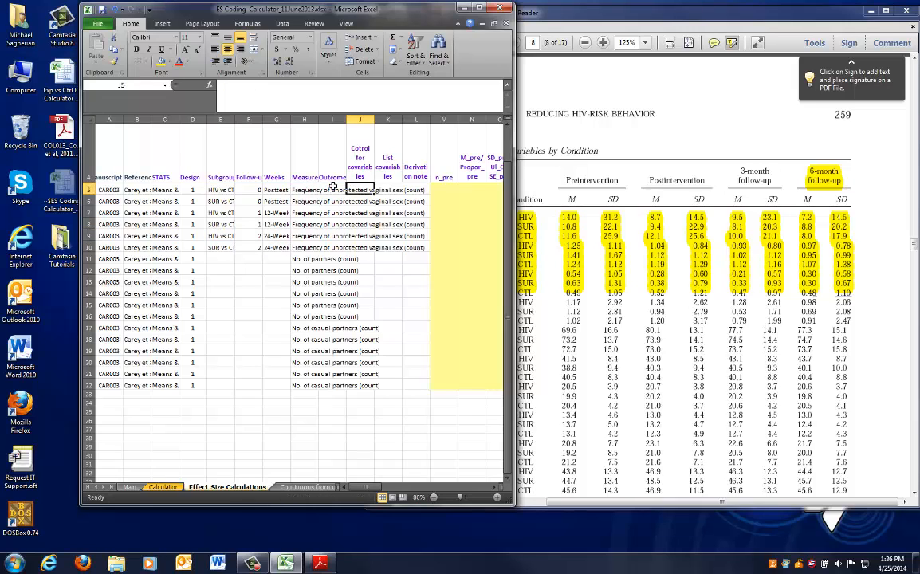
left_click(333, 189)
left_click_drag(333, 188, 329, 225)
left_click_drag(360, 190, 388, 246)
Examine Table 2 and its page number and notes in the article
left_click(616, 139)
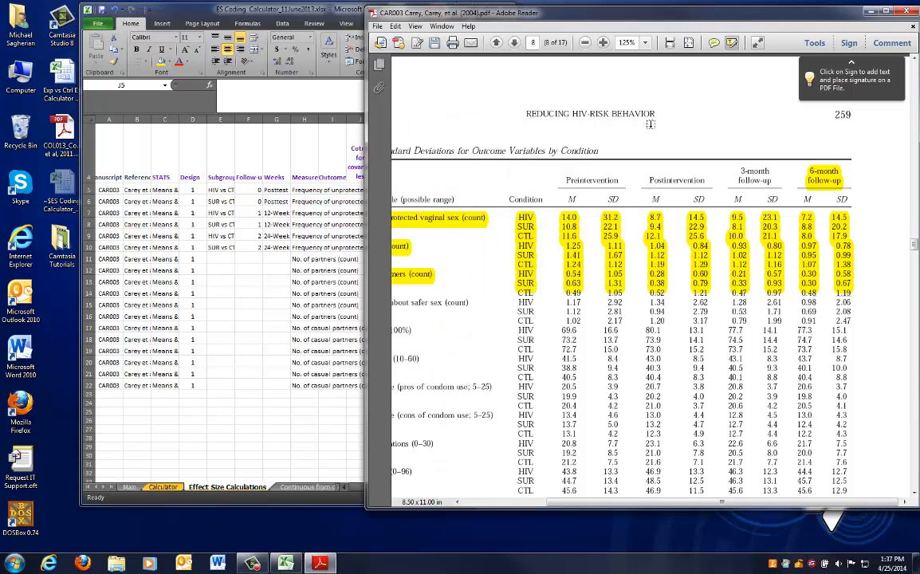
scroll(558, 255, "down", 2)
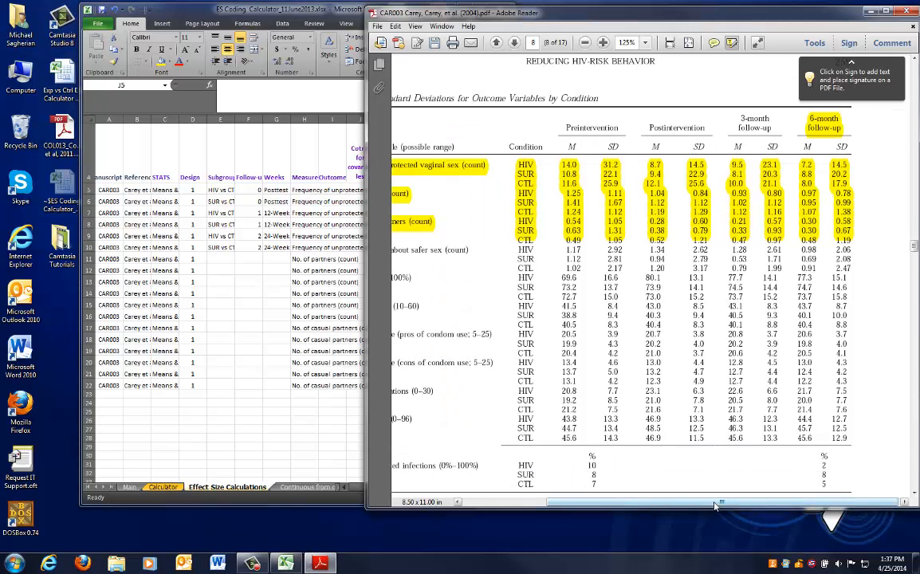
scroll(650, 451, "left", 3)
scroll(666, 438, "down", 5)
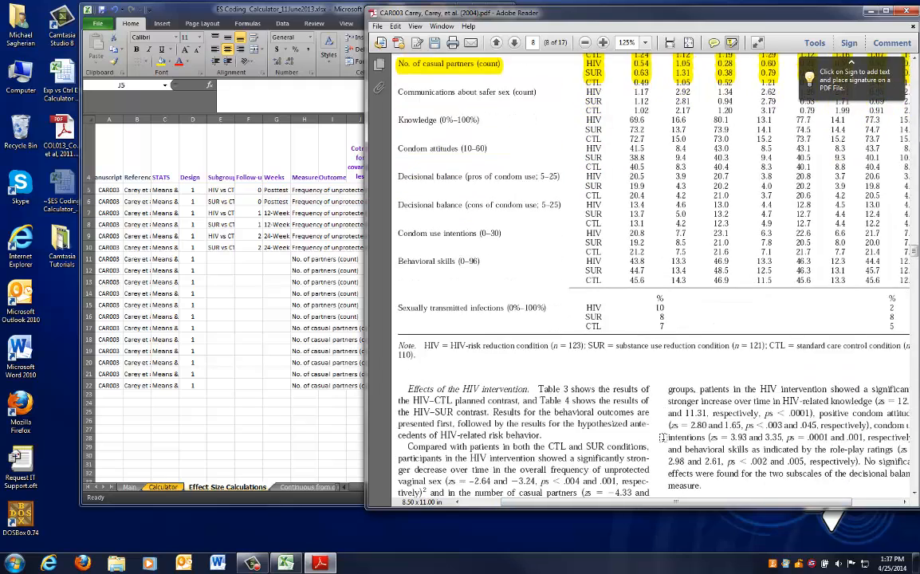
scroll(666, 438, "up", 5)
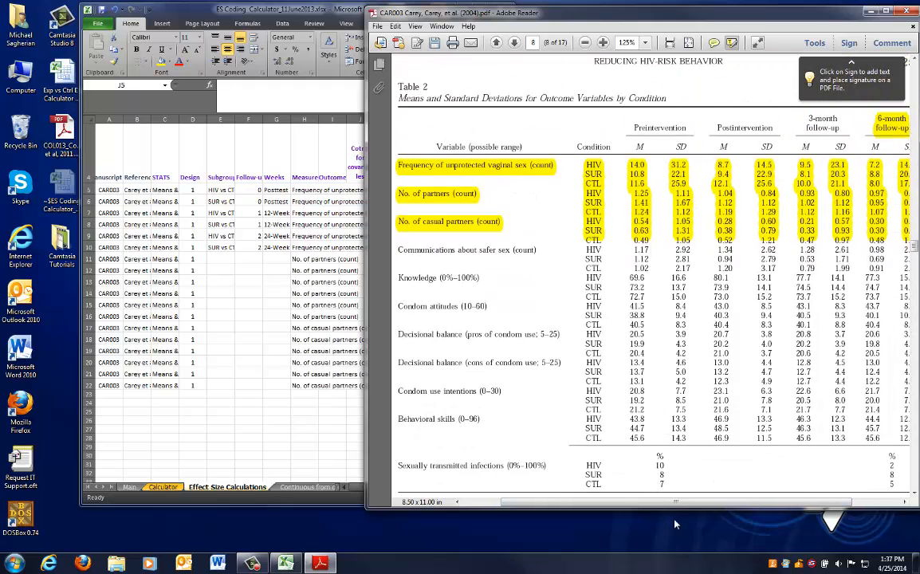
left_click_drag(686, 503, 735, 503)
left_click(308, 339)
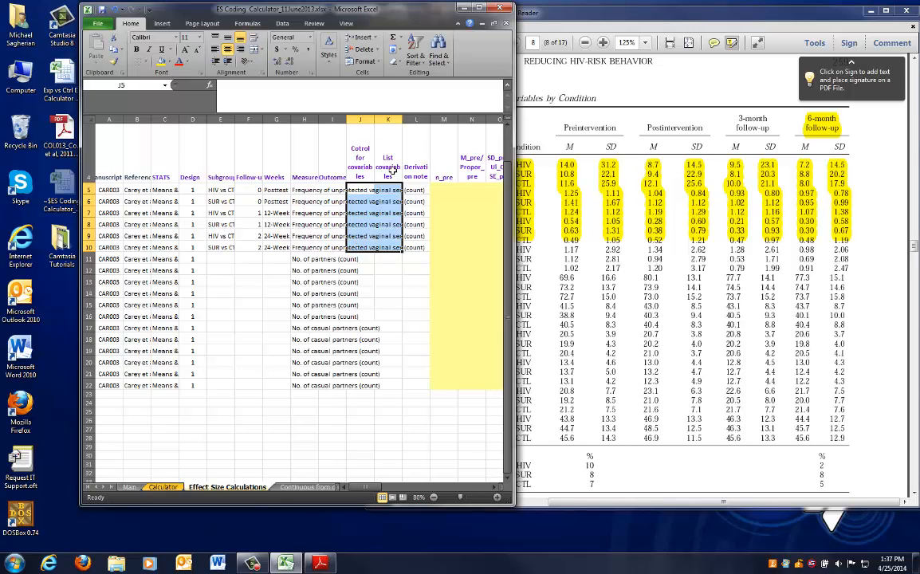
left_click(410, 188)
scroll(430, 200, "up", 1)
left_click(671, 256)
scroll(672, 256, "up", 4)
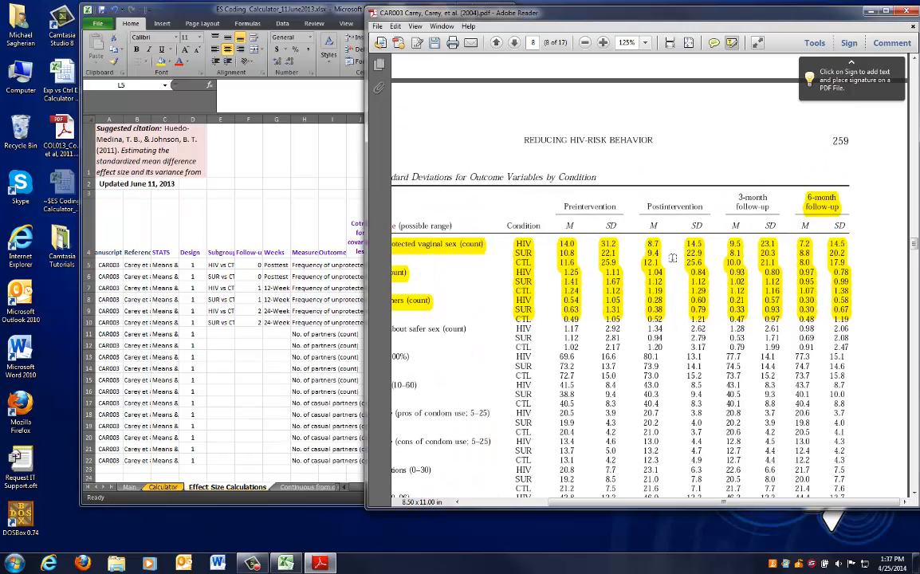
left_click_drag(742, 505, 632, 506)
left_click(306, 371)
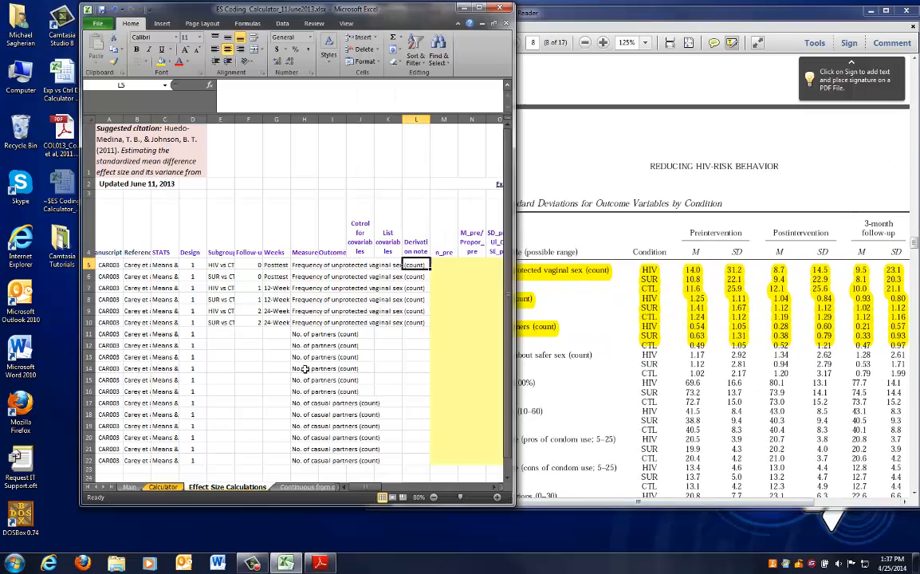
Enter p259, Table 2 as the derivation note for row 5
type("p25")
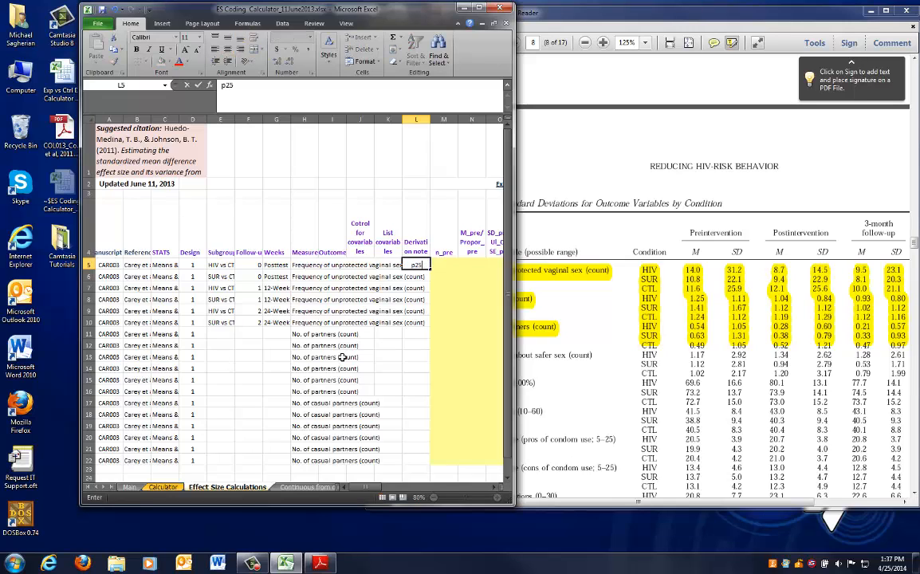
type("9, Table 2")
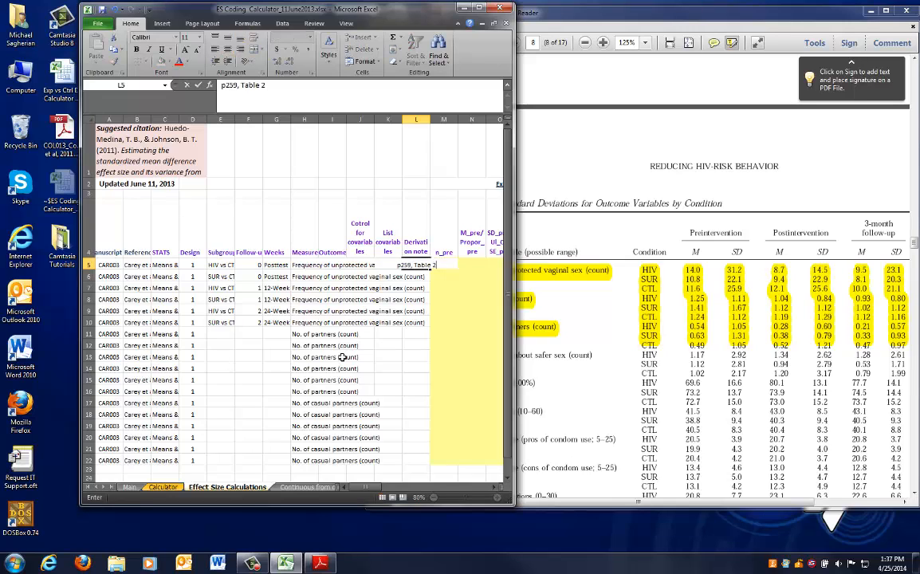
key("ctrl+Return")
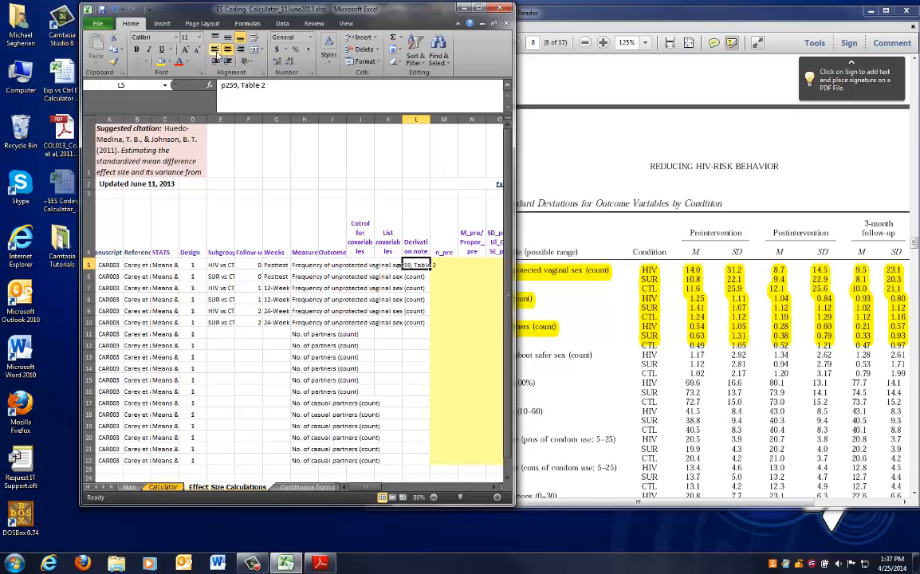
Copy the derivation note down to rows 6 through 22
key("ctrl+c")
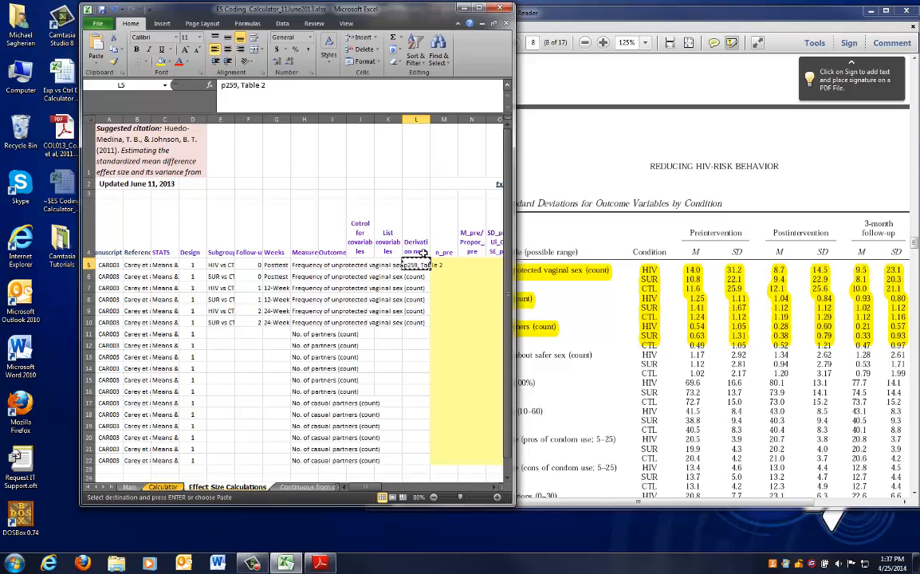
left_click_drag(416, 277, 421, 459)
scroll(439, 414, "down", 1)
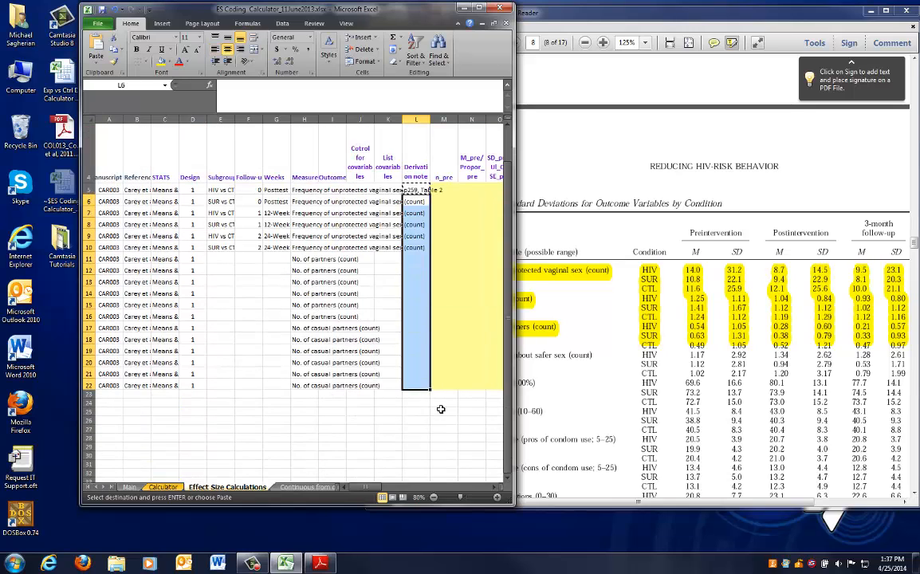
key("ctrl+v")
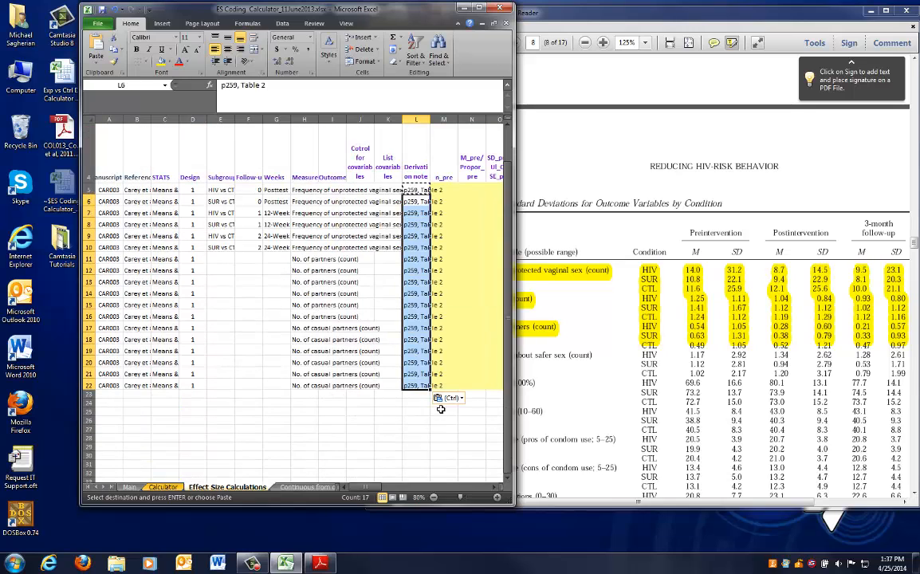
key("Escape")
key("Left")
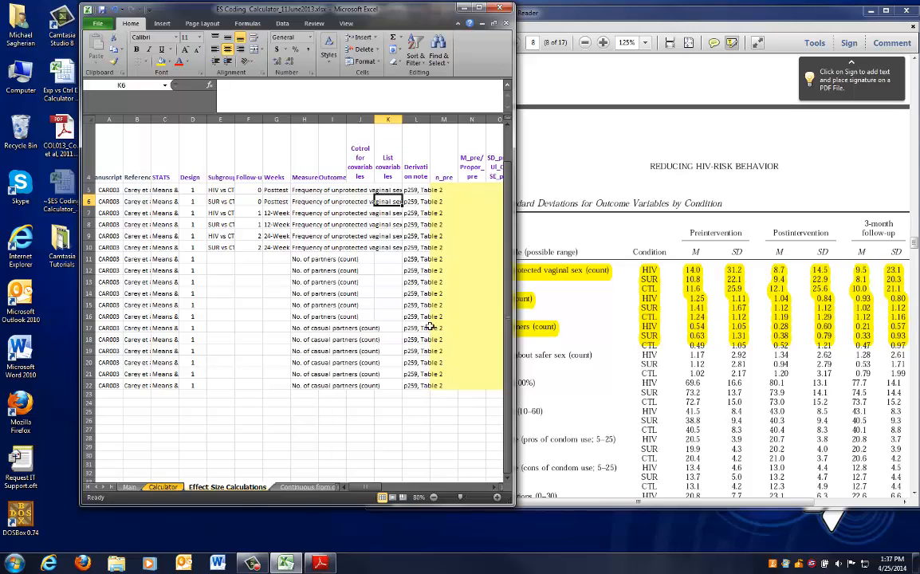
Compare the subgroup rows in the sheet with the conditions listed in the article's Table 2
scroll(430, 326, "up", 1)
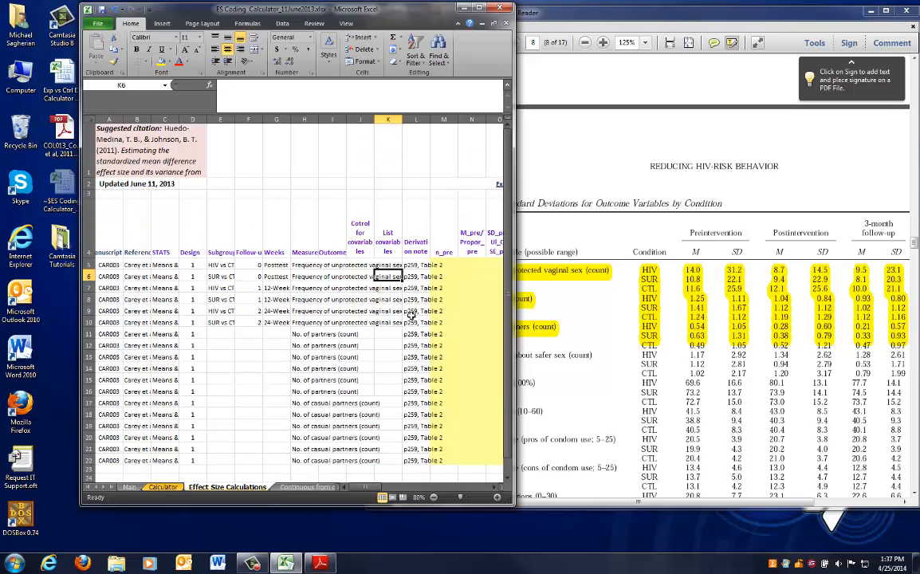
left_click(230, 277)
left_click(608, 320)
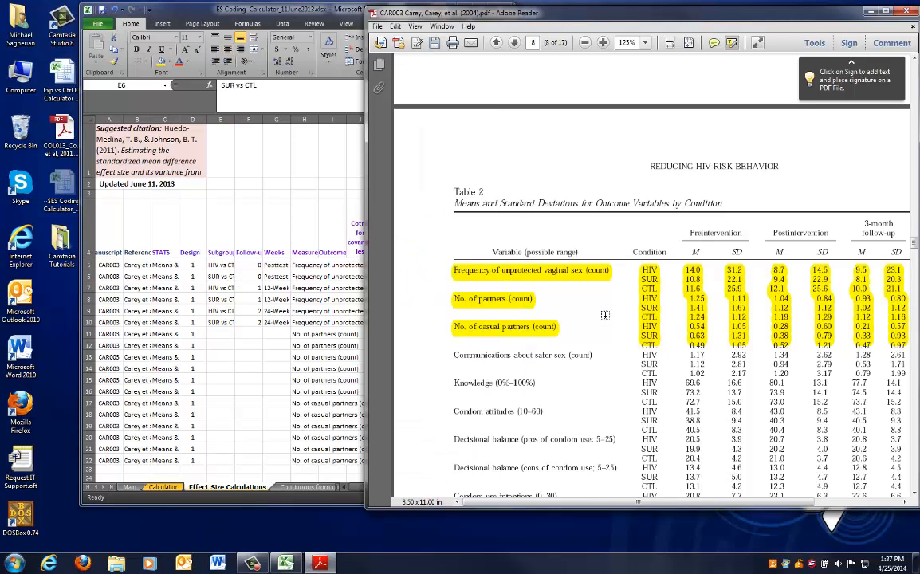
key("alt+Tab")
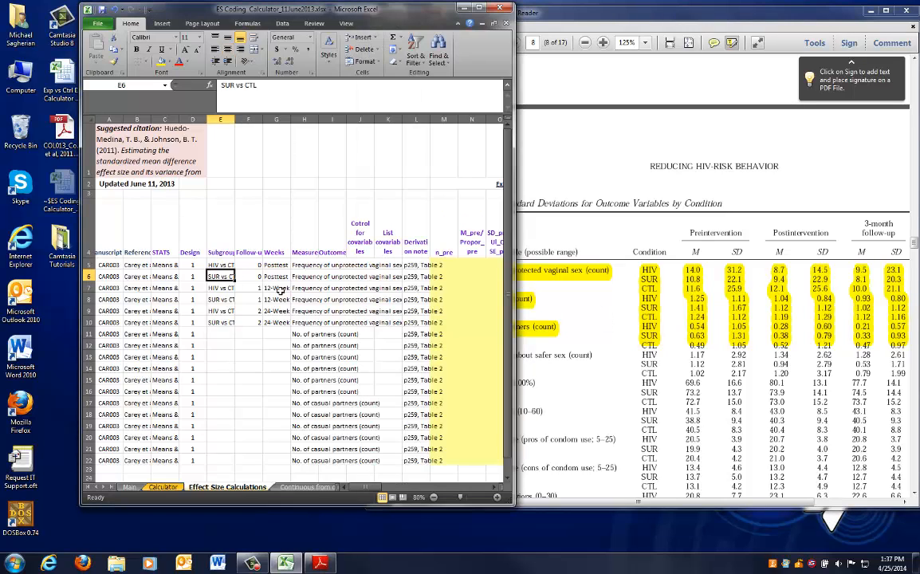
left_click_drag(460, 267, 489, 318)
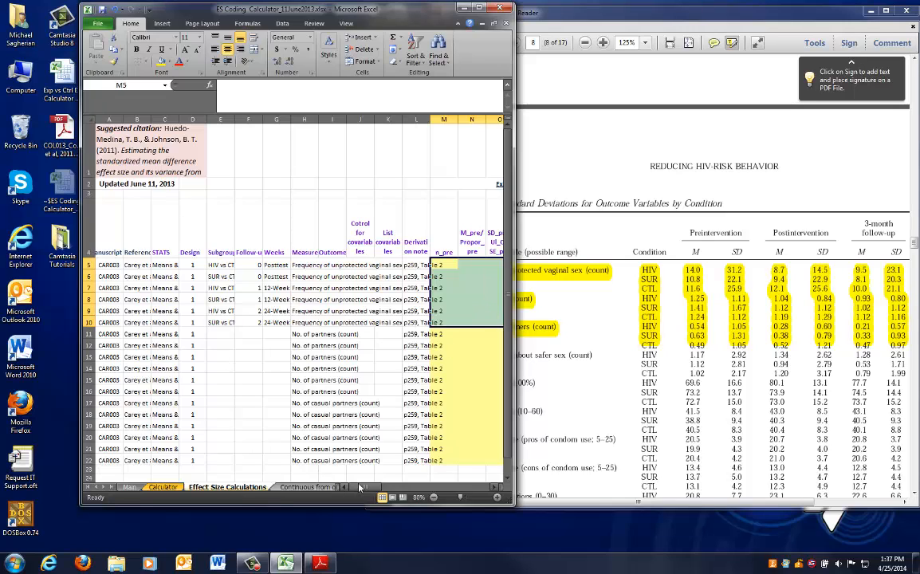
left_click(220, 333)
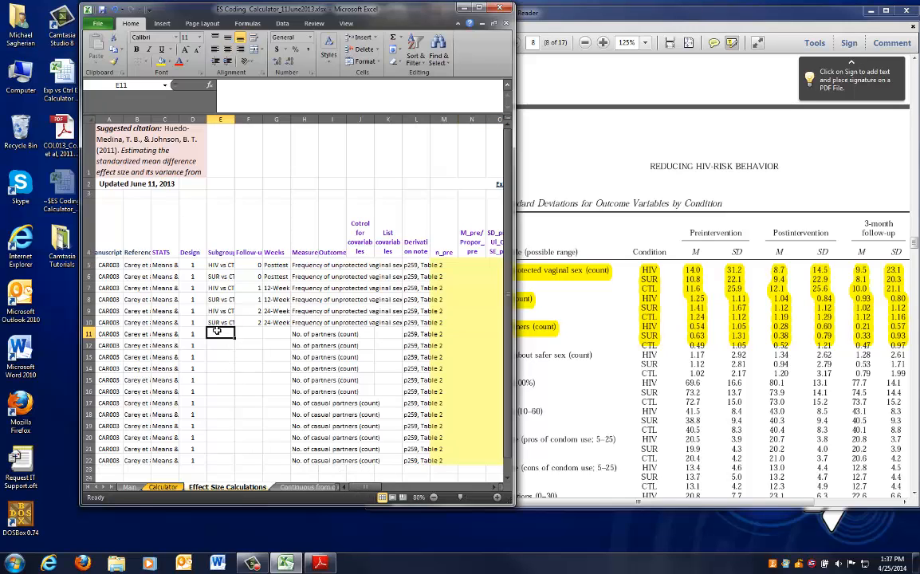
left_click(577, 327)
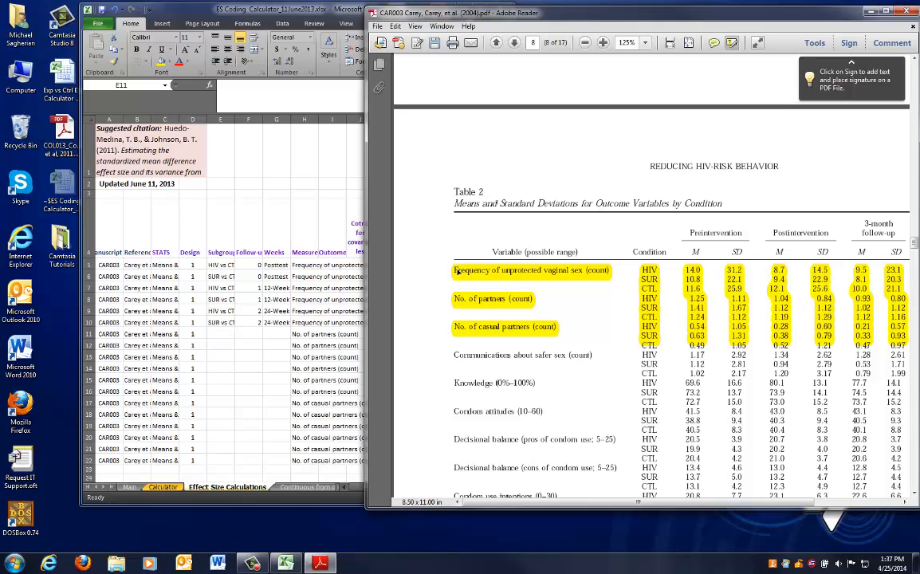
left_click(285, 301)
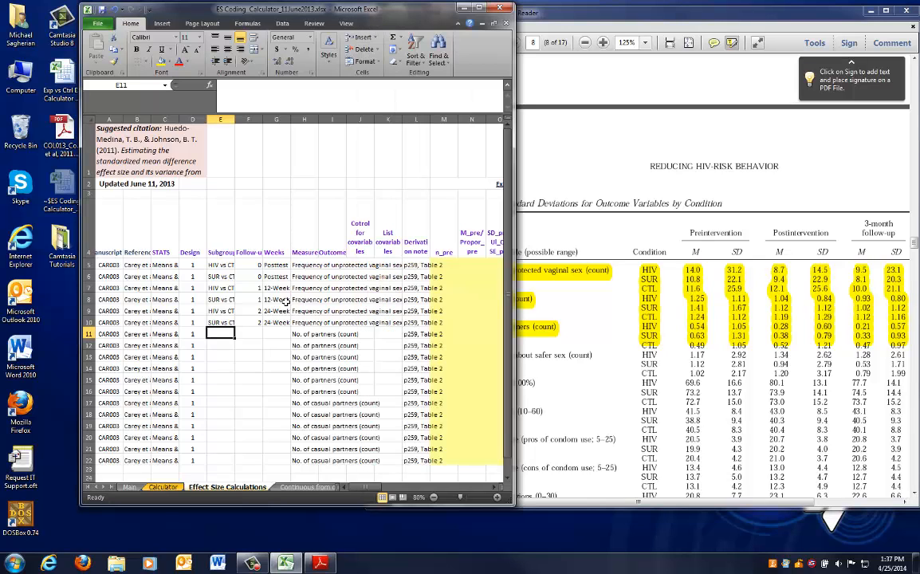
left_click(520, 264)
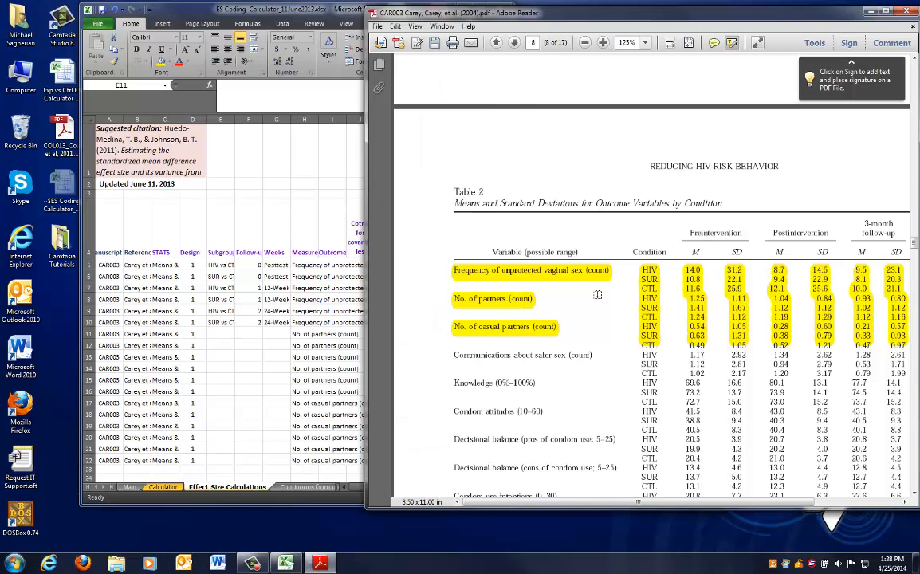
scroll(564, 292, "down", 1)
scroll(545, 303, "down", 1)
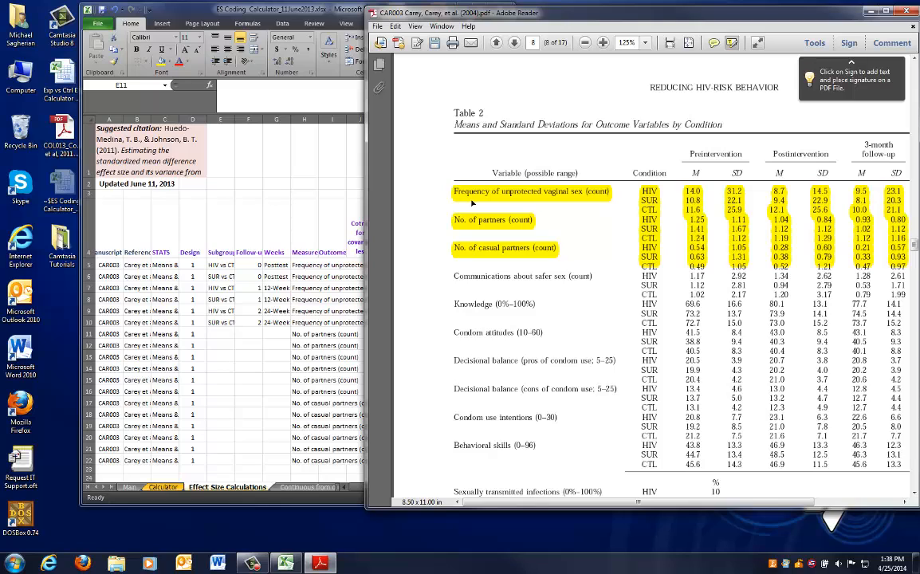
Copy the subgroup, follow-up and weeks entries from rows 5–10 into rows 11–16 and 17–22
left_click(293, 265)
left_click_drag(222, 265, 275, 321)
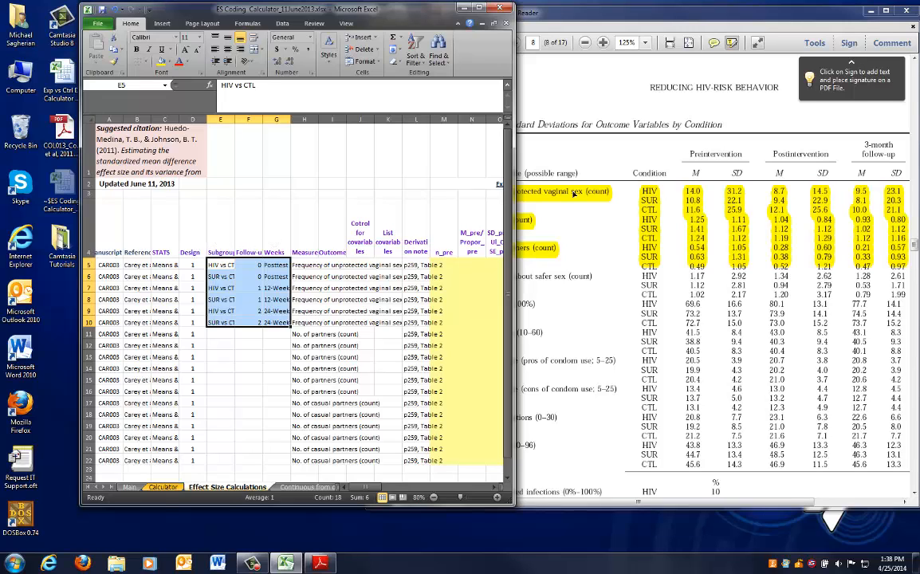
key("ctrl+c")
key("Down")
key("Down")
key("Down")
key("Down")
key("Down")
key("Down")
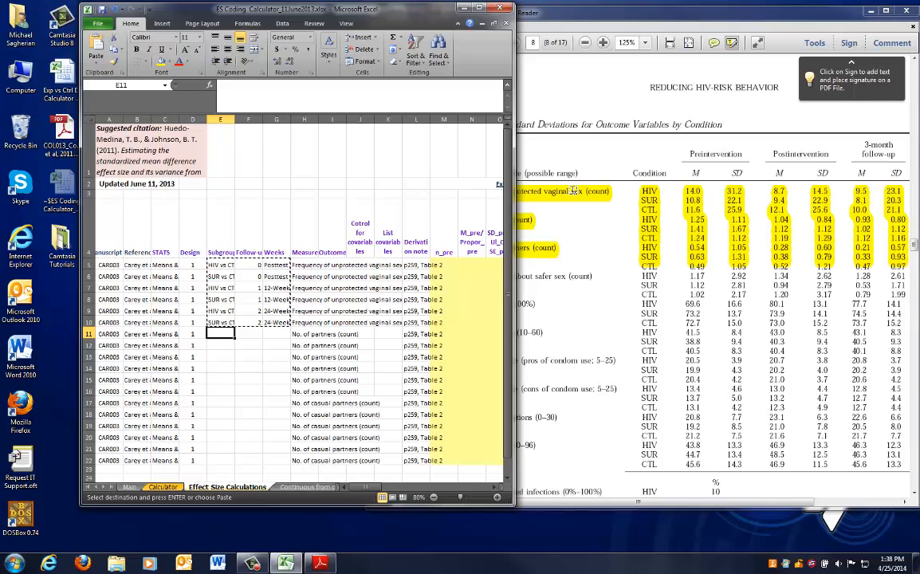
key("ctrl+v")
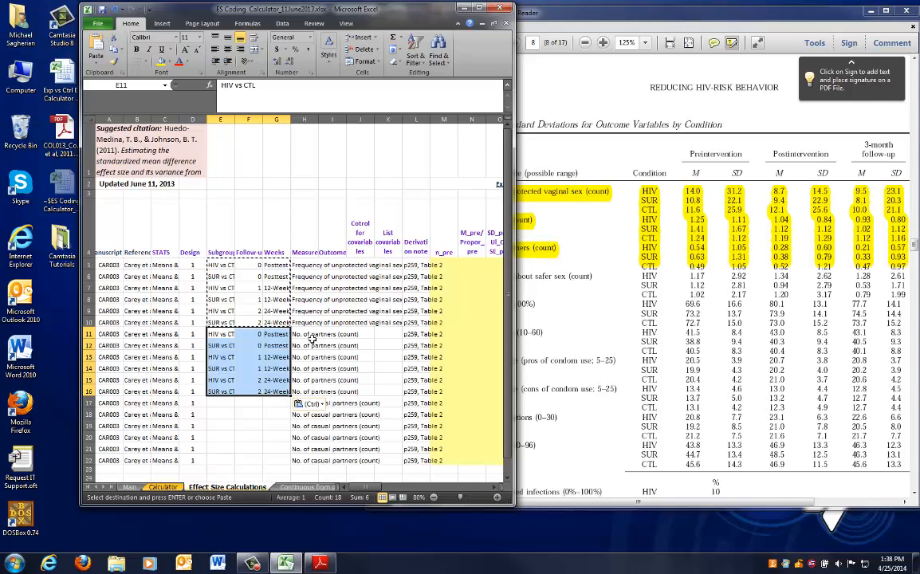
scroll(311, 339, "down", 1)
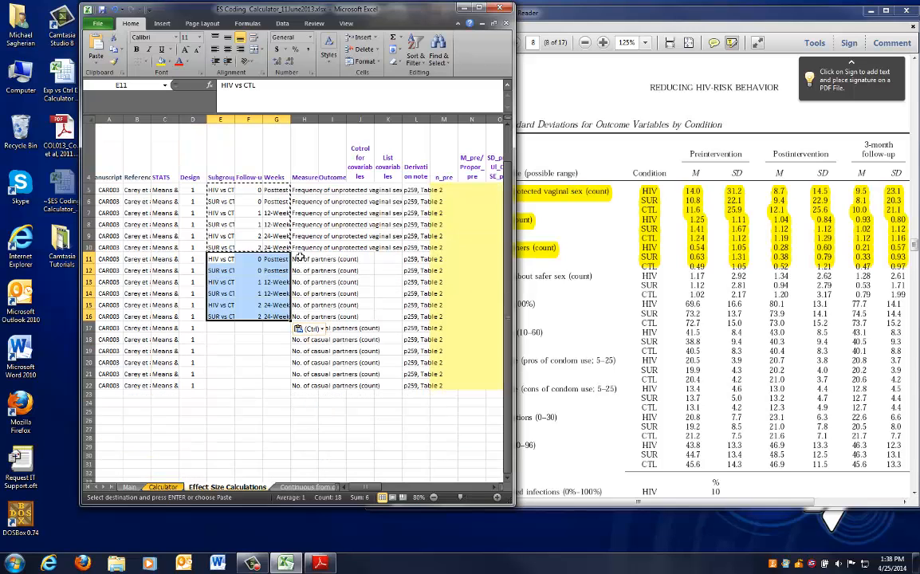
left_click(218, 327)
key("ctrl+v")
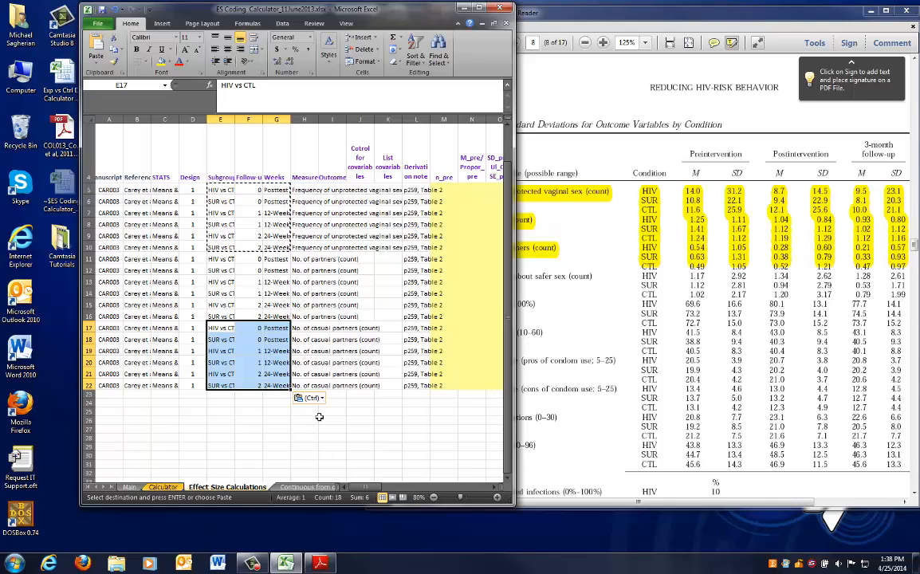
left_click(392, 422)
key("Escape")
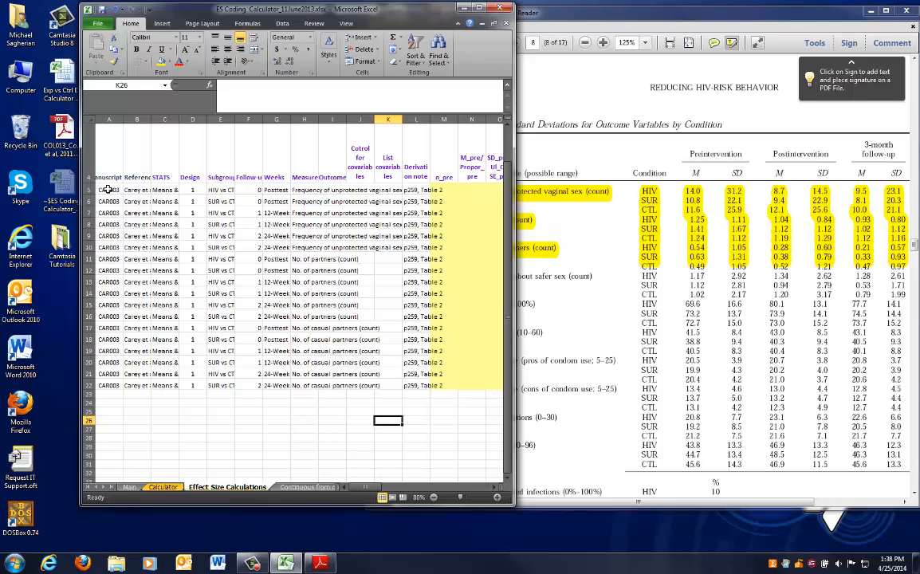
Review the filled identifier, subgroup and derivation note columns for rows 5 to 22
left_click(561, 264)
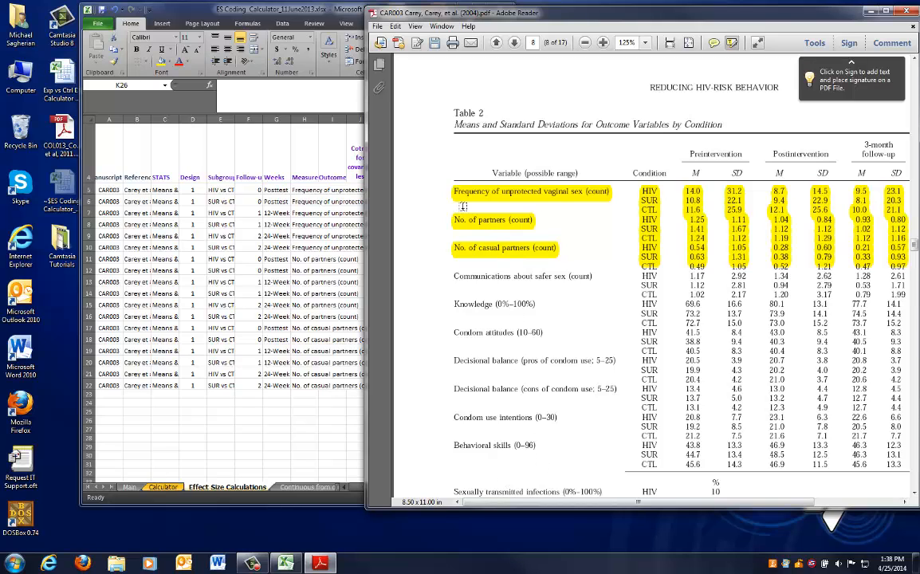
left_click(208, 233)
left_click_drag(304, 190, 315, 351)
left_click(420, 190)
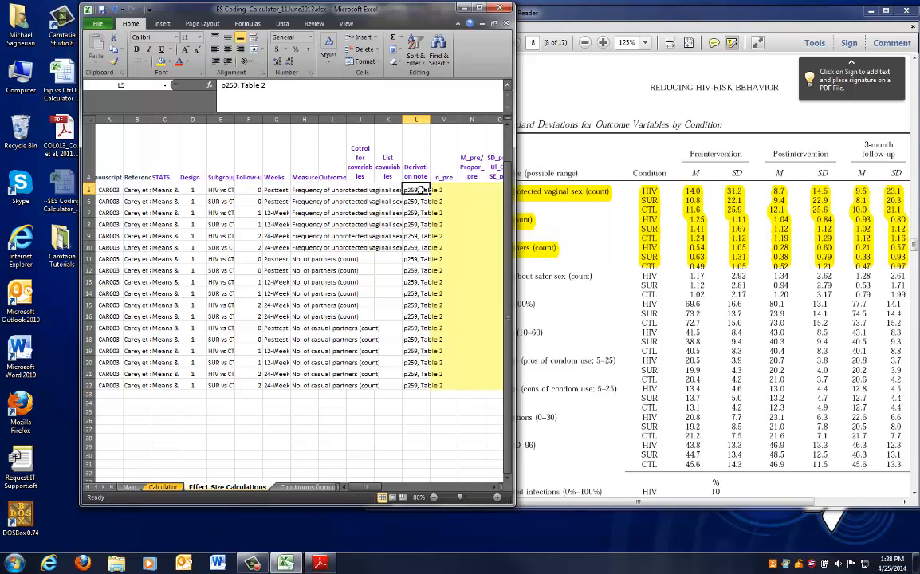
left_click_drag(420, 190, 418, 385)
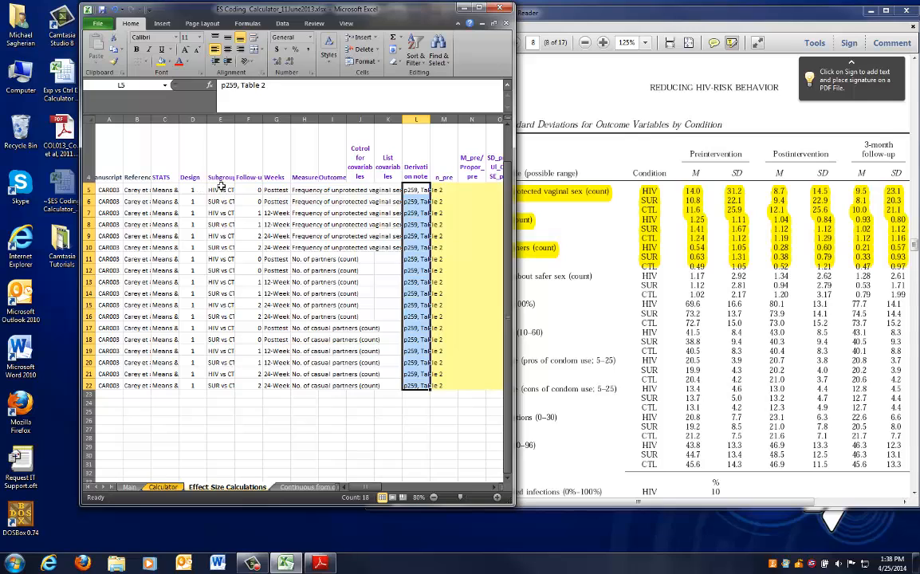
left_click_drag(221, 188, 221, 385)
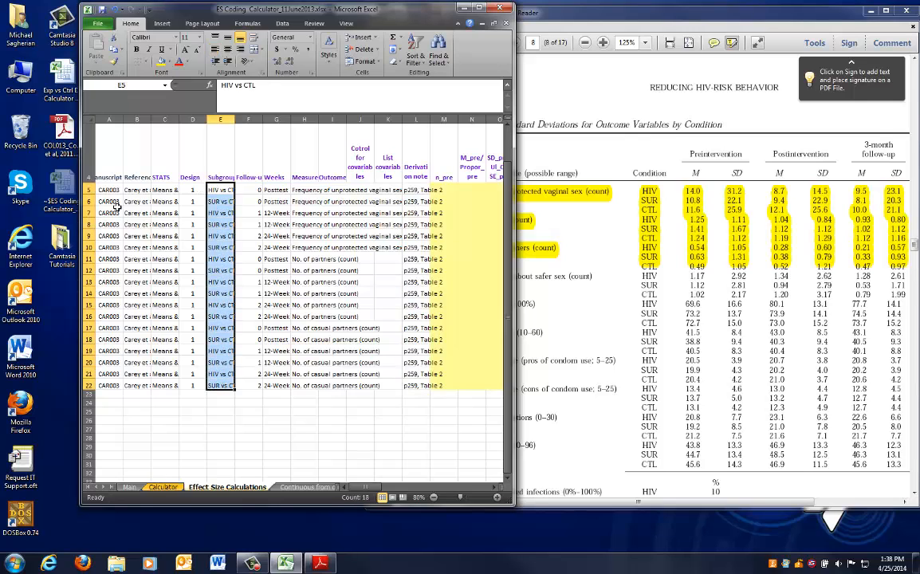
left_click_drag(109, 190, 136, 374)
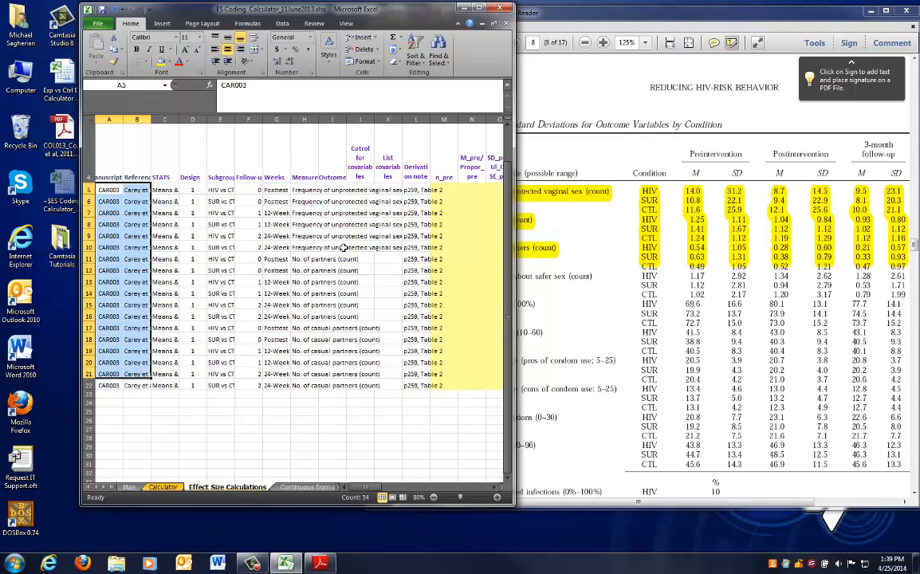
left_click(339, 247)
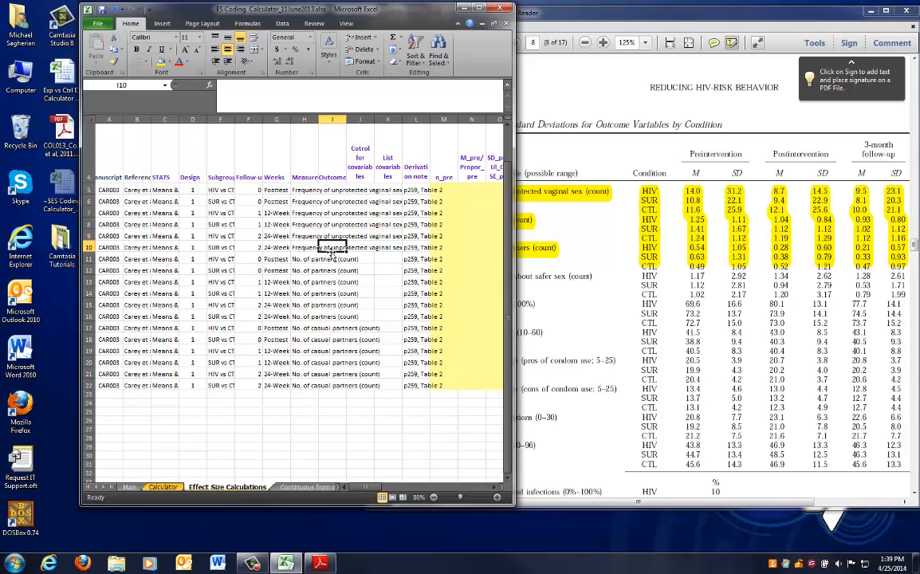
Highlight the Table 2 note giving the condition sample sizes in the article
left_click_drag(366, 488, 390, 490)
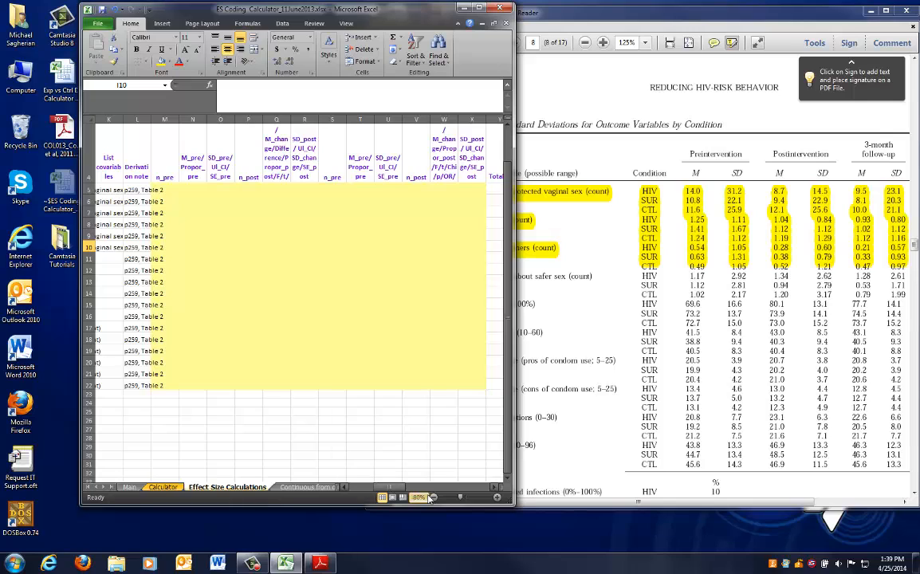
left_click(433, 498)
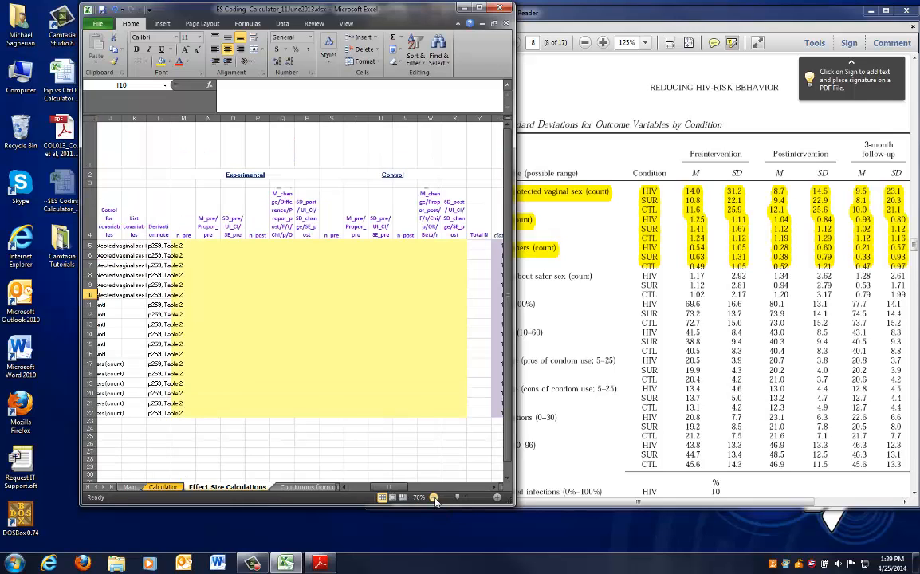
left_click(180, 246)
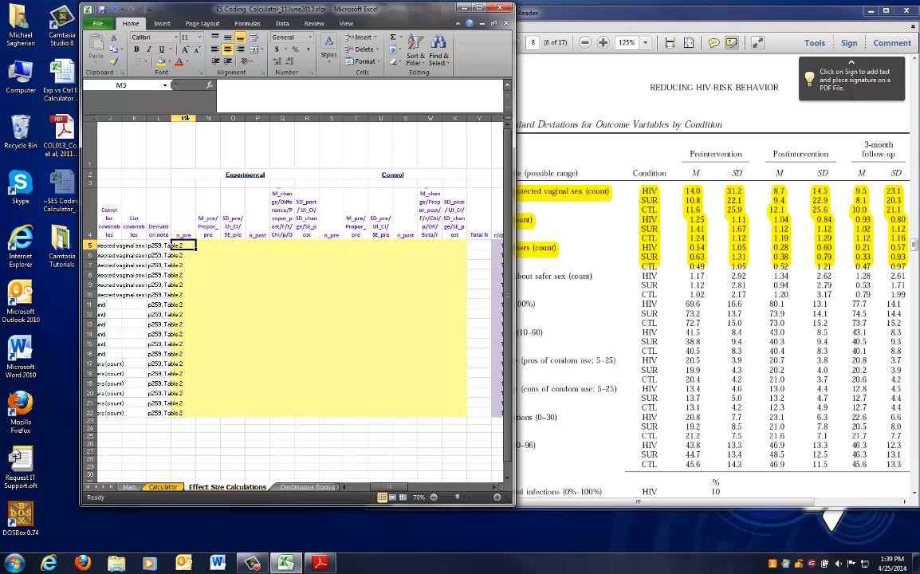
left_click(634, 297)
scroll(634, 298, "down", 5)
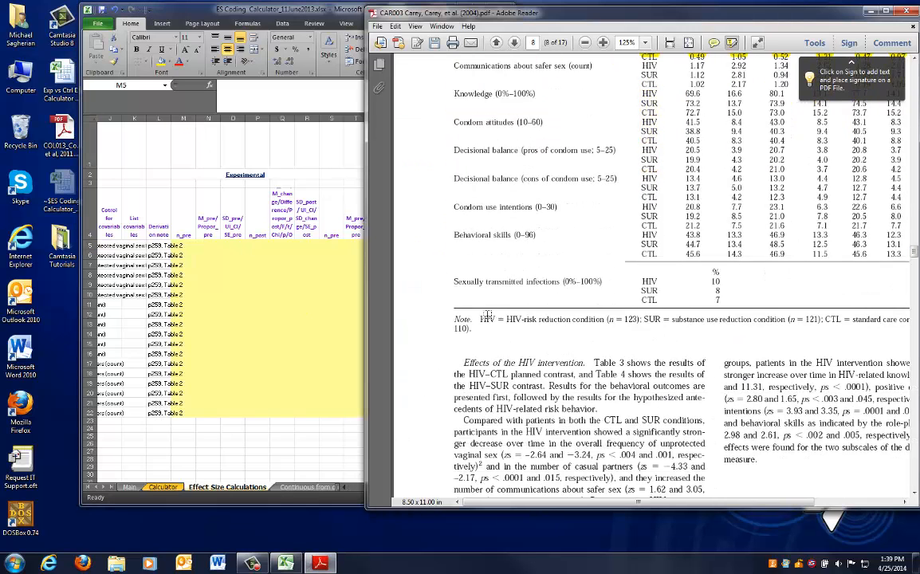
mouse_move(469, 328)
left_mouse_down()
mouse_move(456, 320)
mouse_move(457, 331)
left_mouse_up()
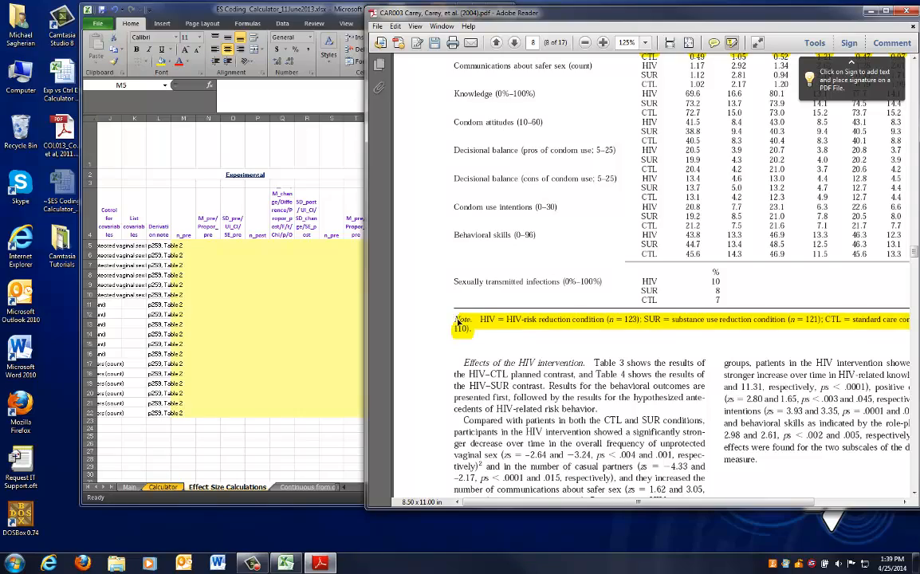
Compare rows 5 to 10 of the sheet with the sample sizes in the Table 2 note
left_click_drag(608, 502, 634, 509)
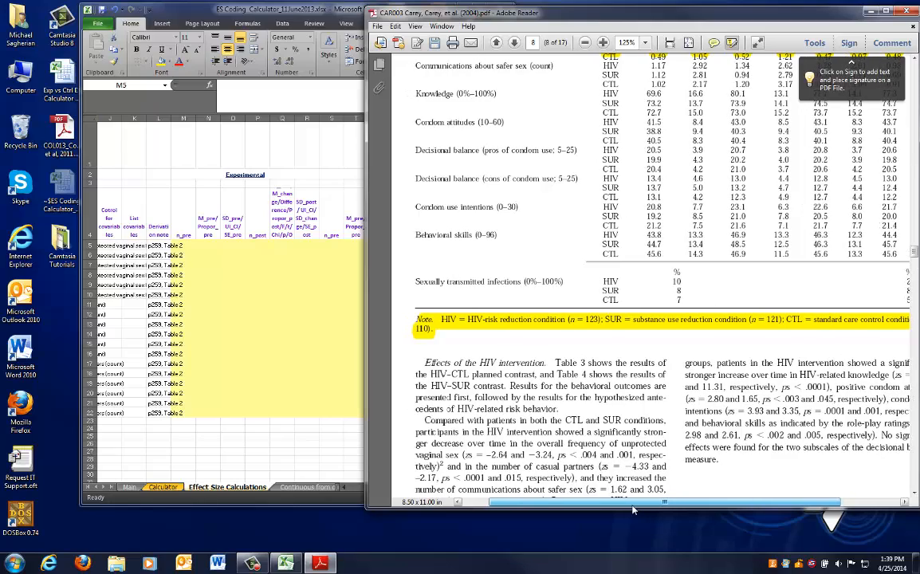
scroll(640, 416, "up", 5)
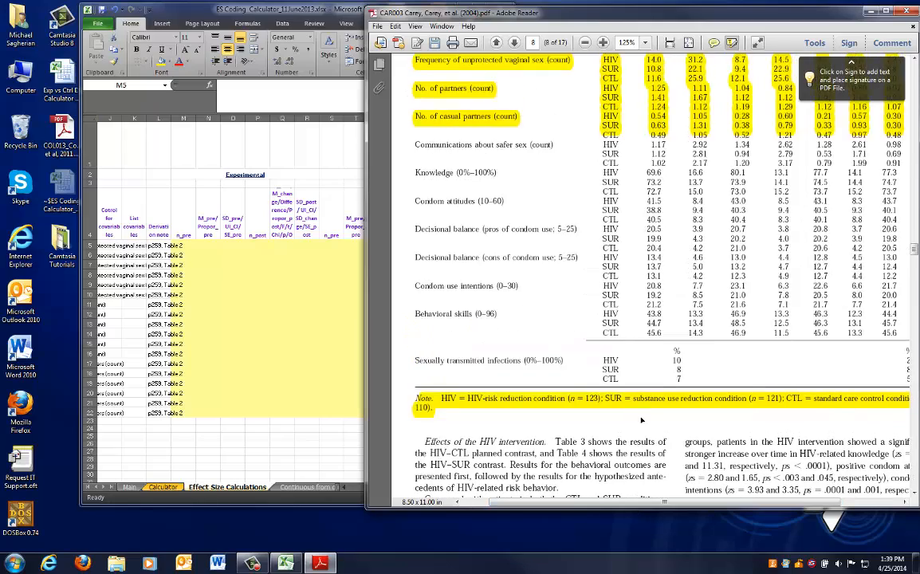
scroll(641, 416, "down", 5)
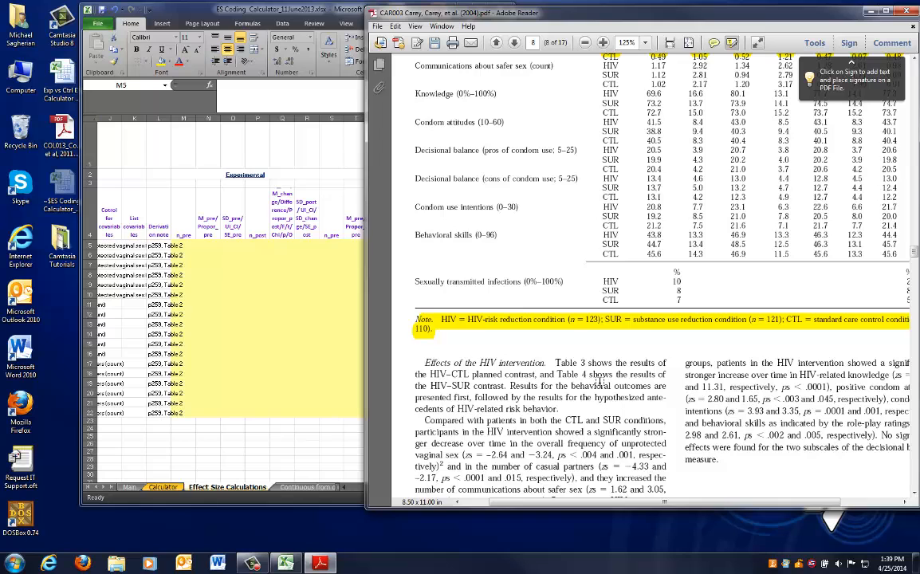
left_click_drag(366, 411, 293, 430)
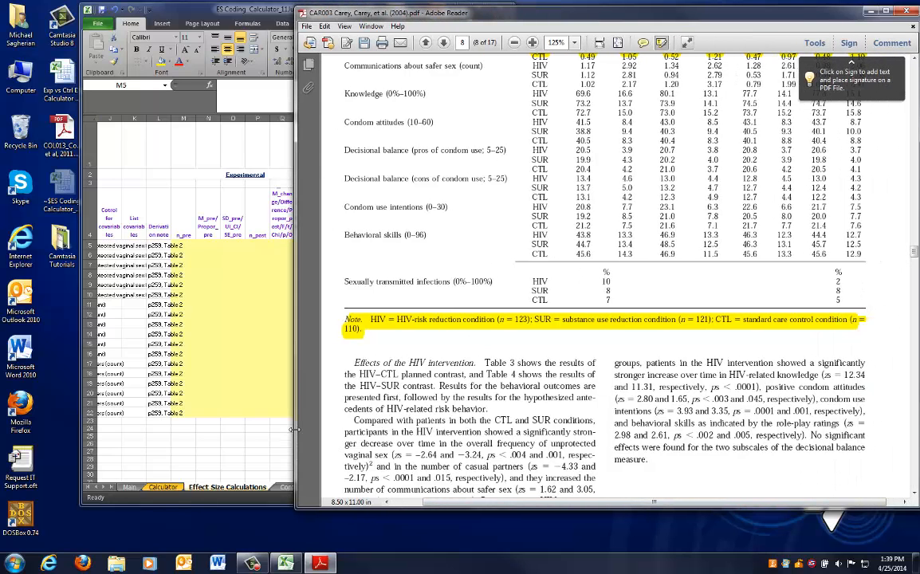
left_click(185, 371)
left_click_drag(398, 488, 341, 486)
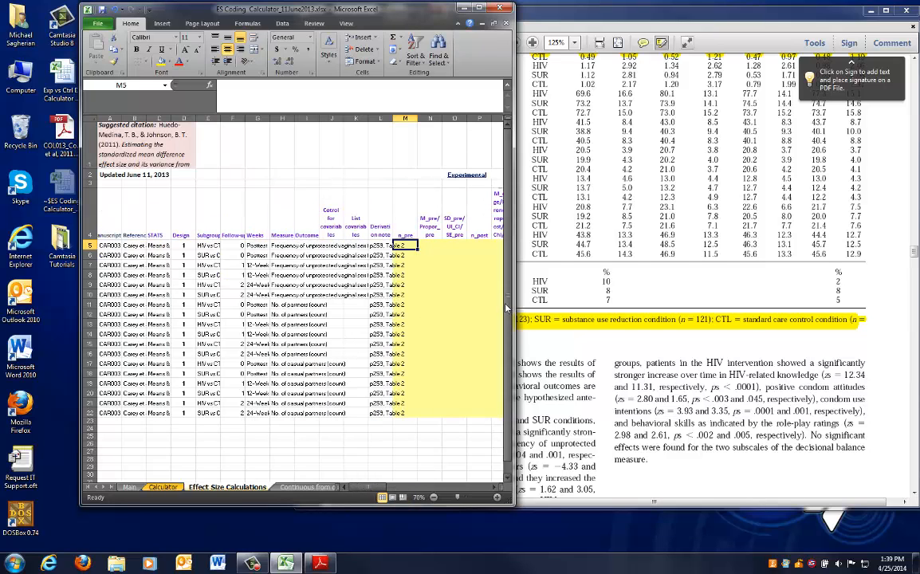
left_click(541, 330)
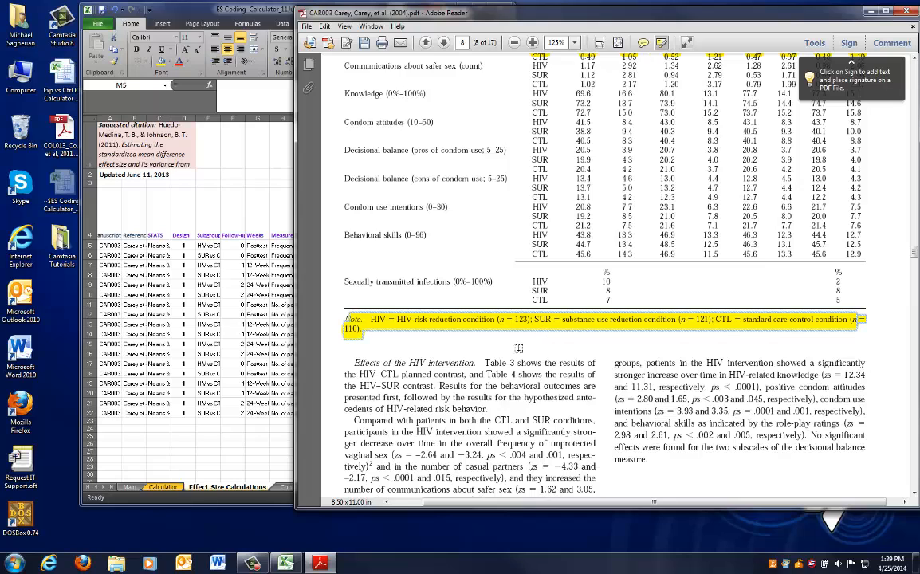
left_click(271, 283)
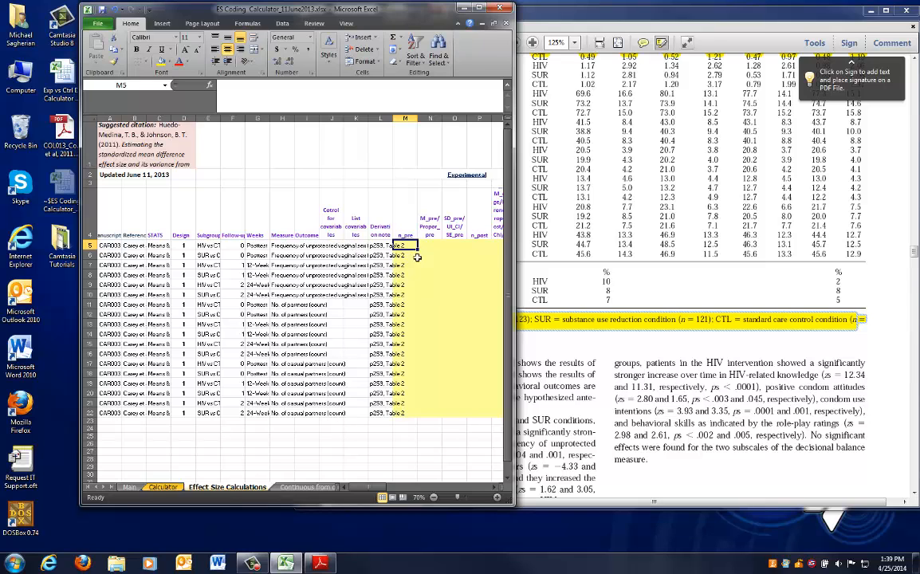
left_click(571, 352)
left_click(246, 323)
left_click_drag(90, 245, 90, 295)
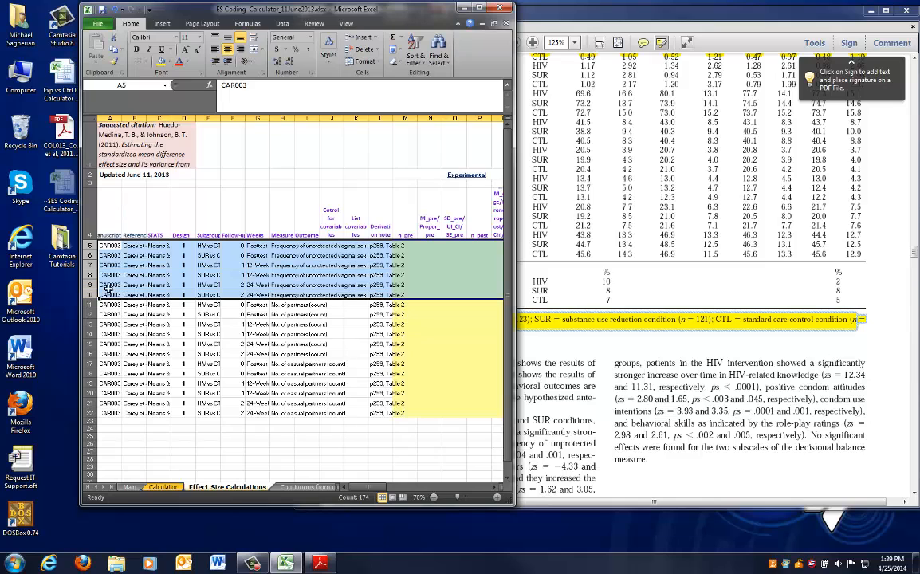
left_click(616, 315)
scroll(434, 186, "up", 1)
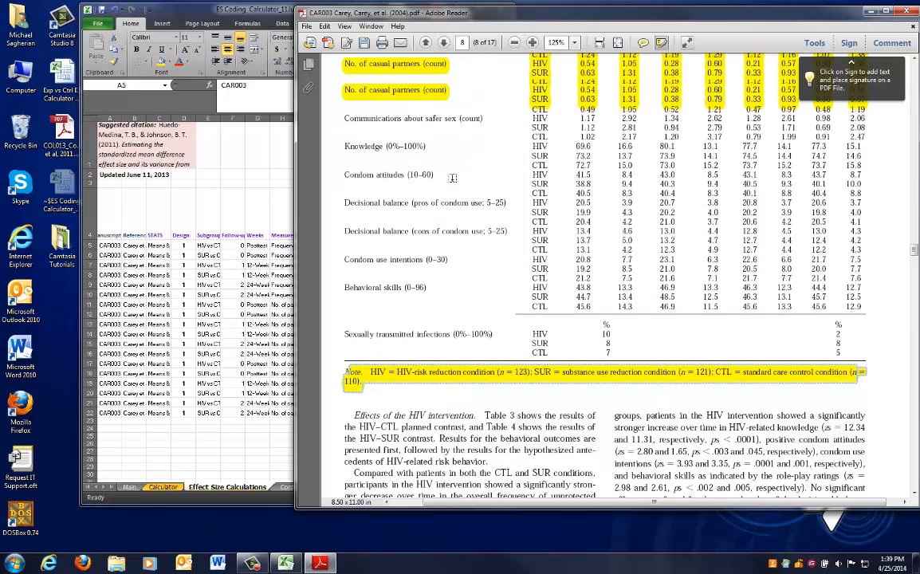
Enter the HIV condition sample size 123 as n_pre and n_post for row 5
scroll(452, 178, "up", 2)
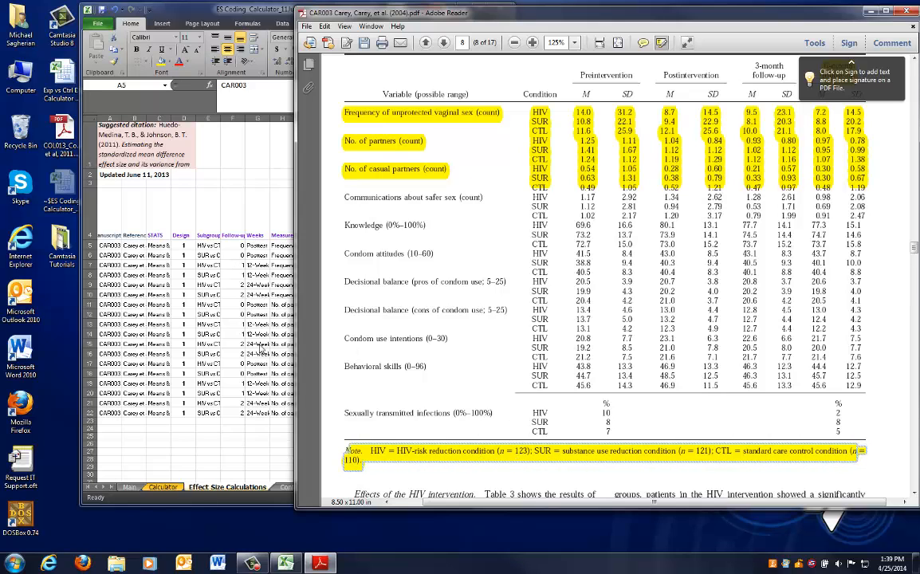
left_click(217, 343)
left_click(405, 245)
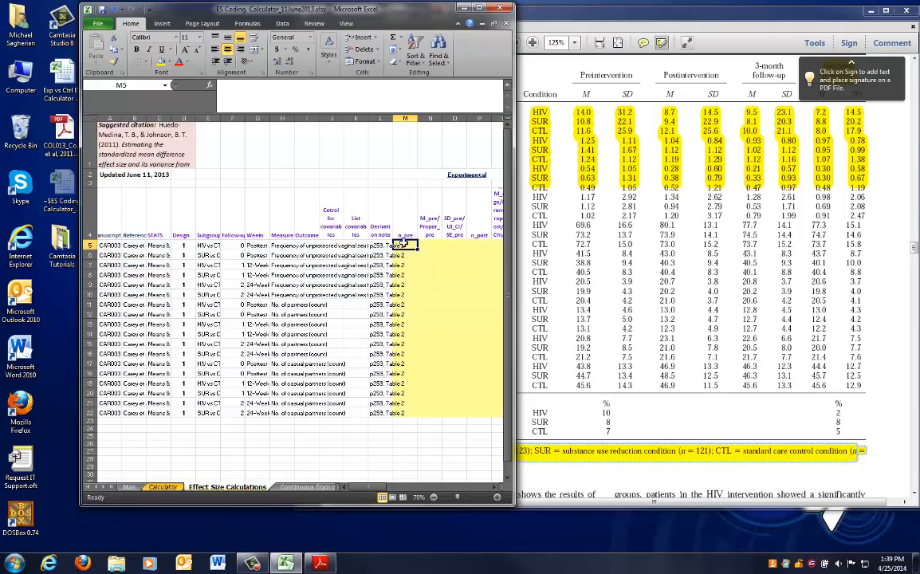
type("123")
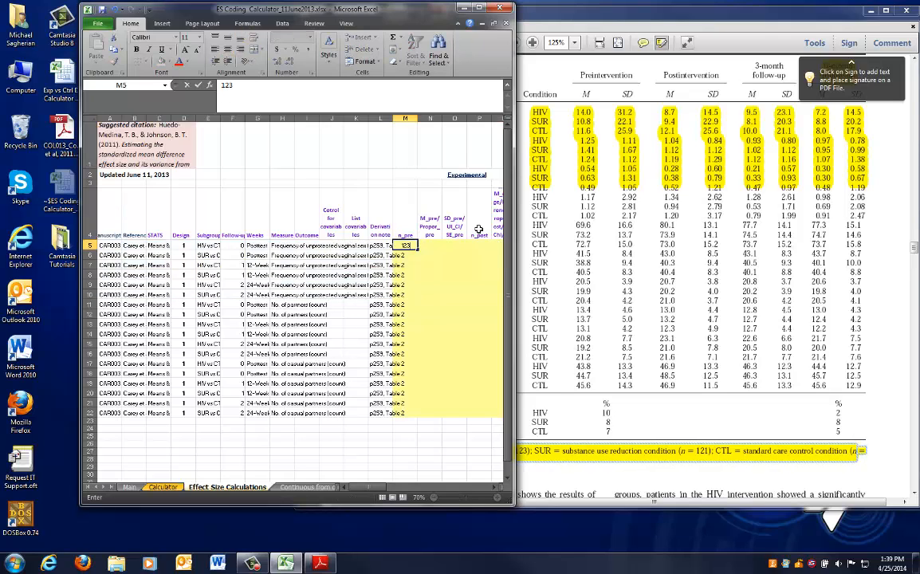
left_click(89, 245)
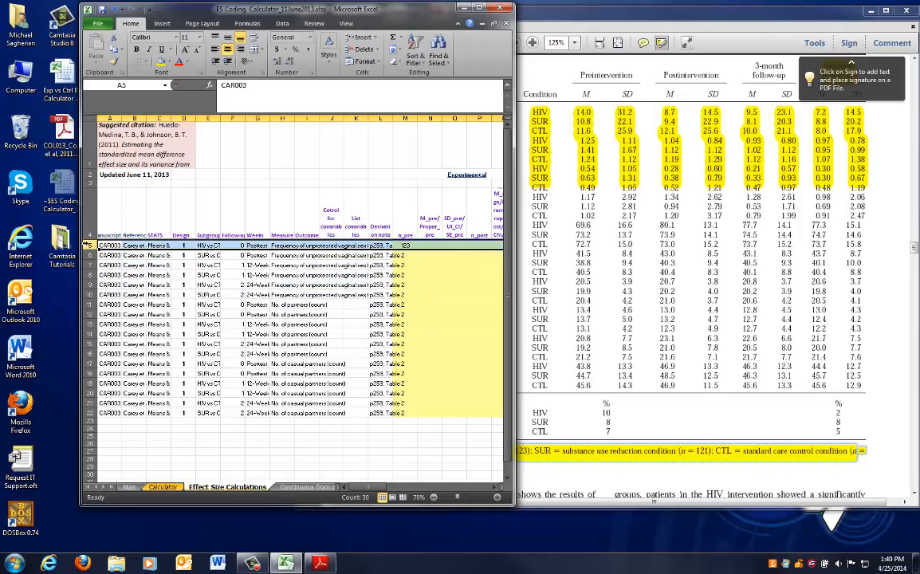
left_click(403, 245)
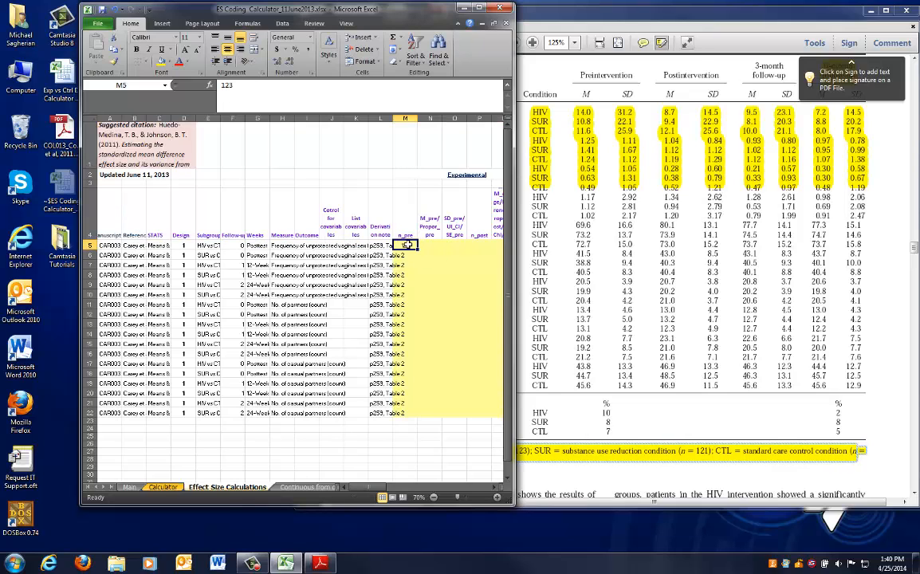
key("Right")
key("Right")
key("Right")
key("Right")
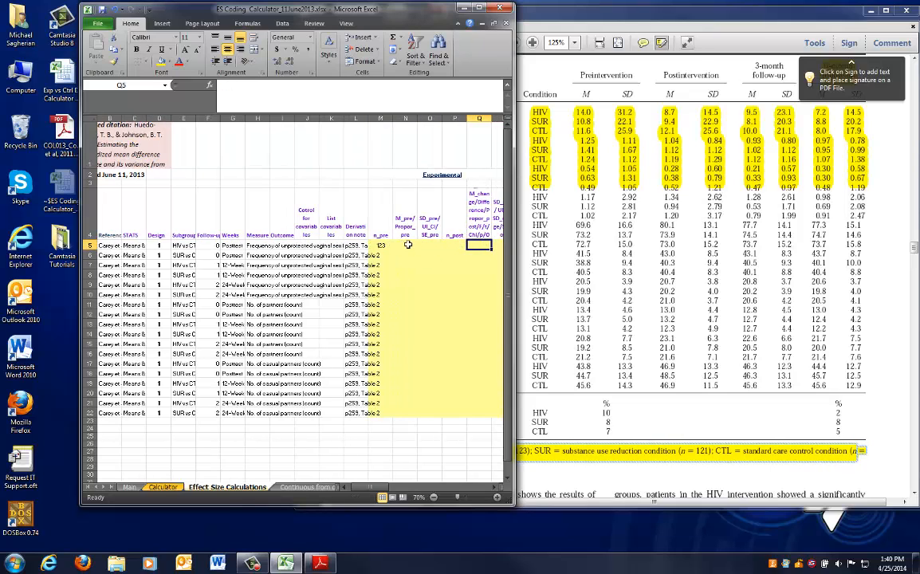
left_click(425, 176)
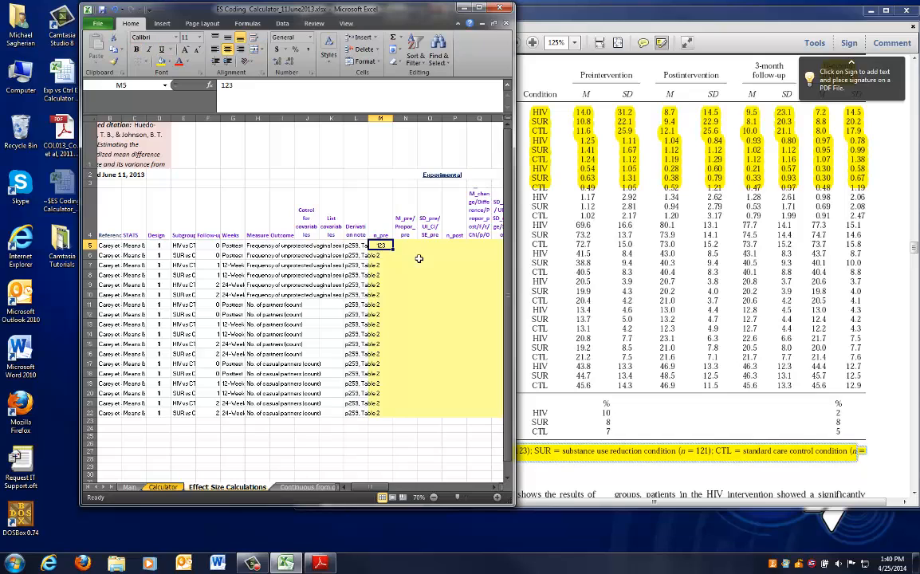
left_click_drag(373, 487, 382, 487)
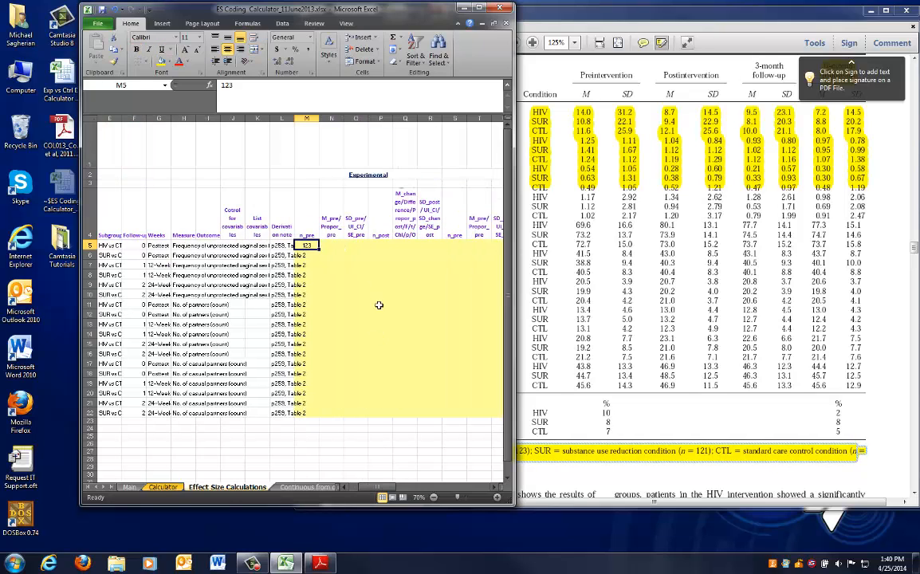
left_click(382, 245)
type("123")
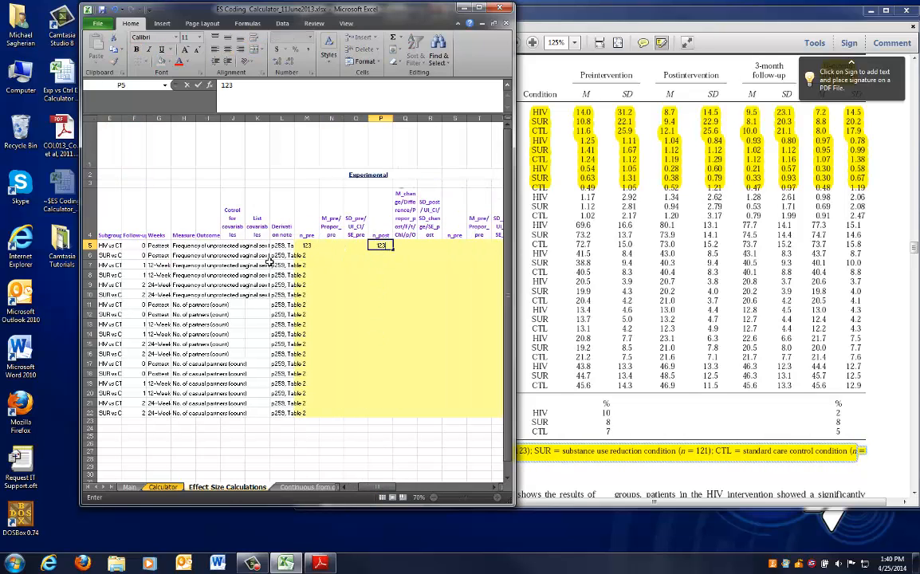
left_click_drag(389, 488, 363, 488)
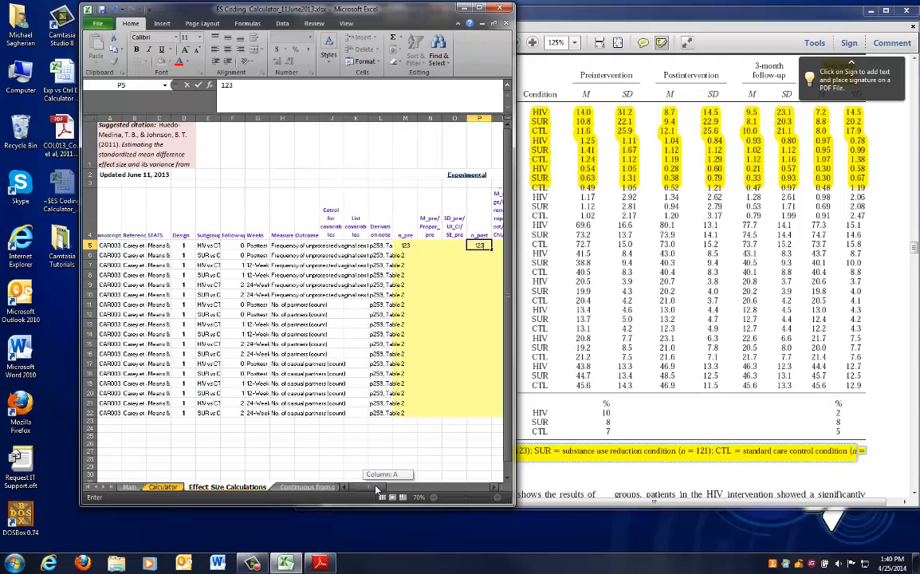
Enter 123 as n_pre and n_post for the HIV-versus-control rows 7 and 9
left_click(211, 265)
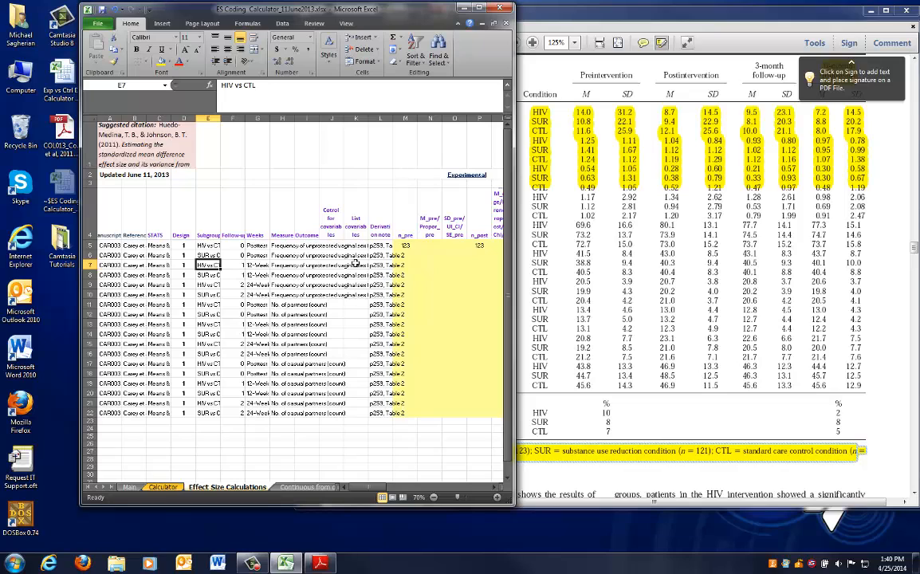
left_click(399, 265)
type("123")
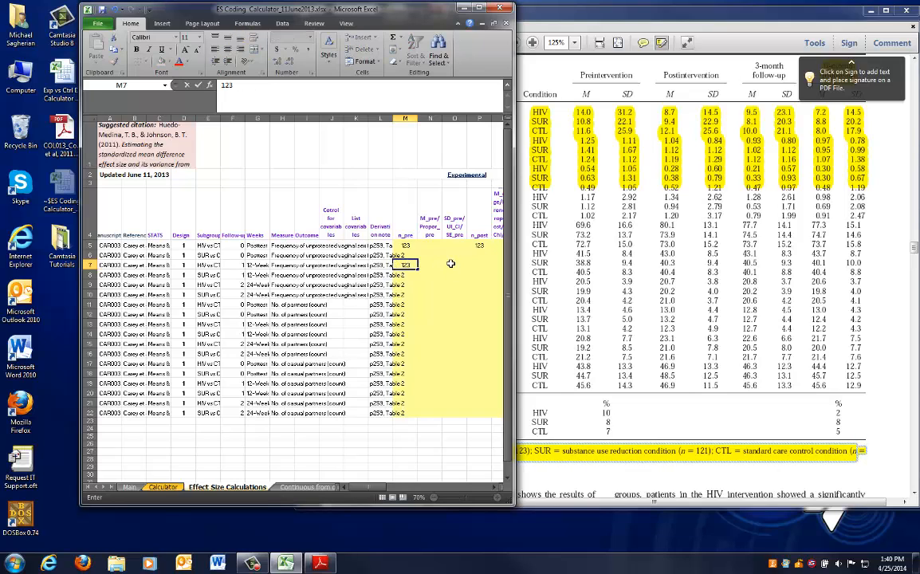
left_click(473, 266)
type("123")
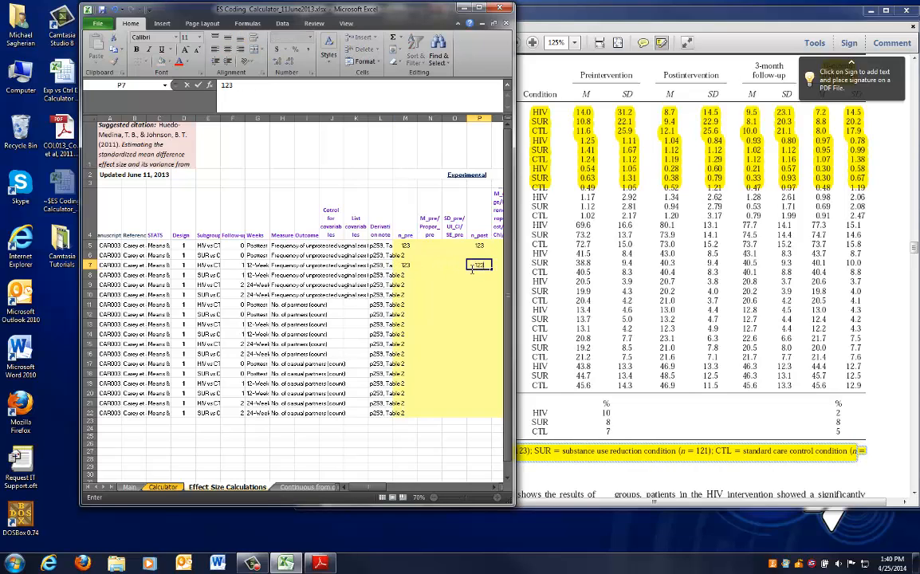
left_click(401, 285)
type("123")
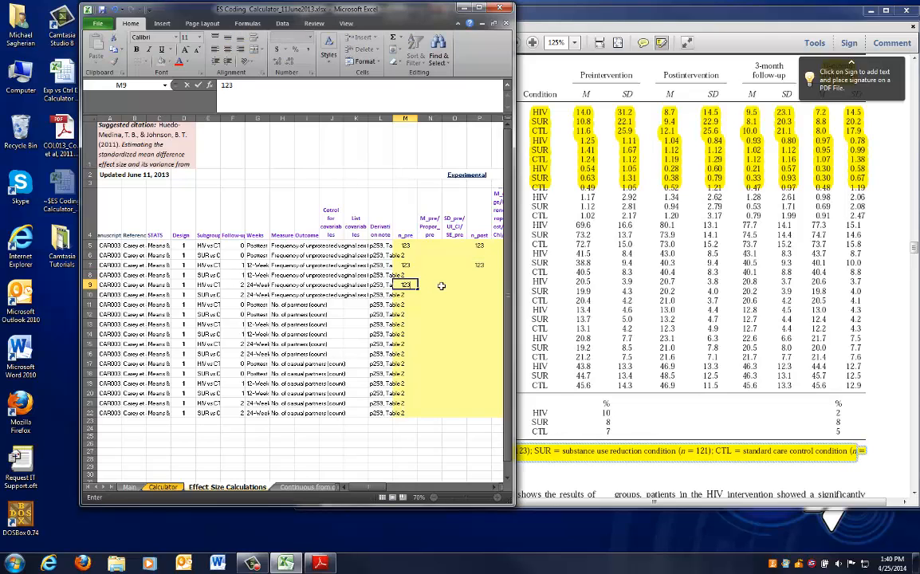
left_click(475, 285)
type("123")
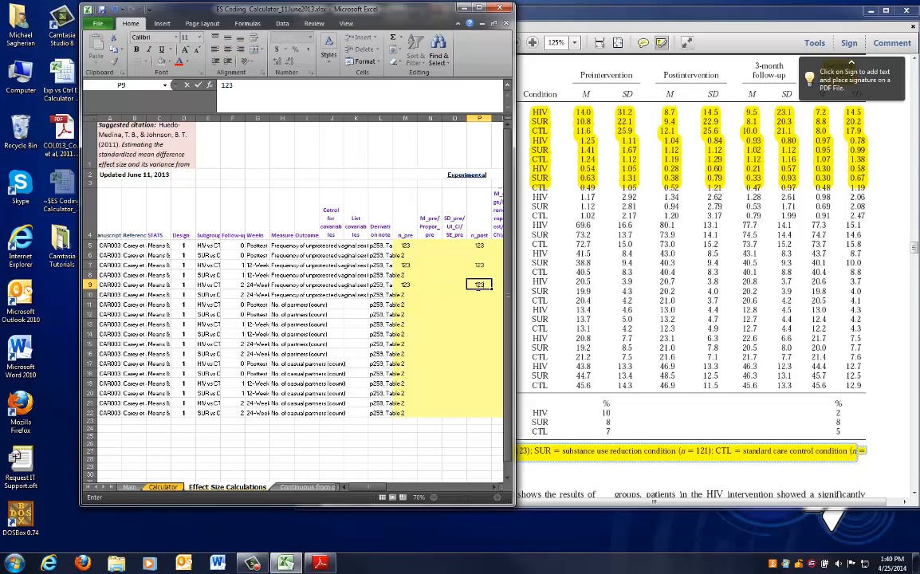
Compare the remaining rows 6, 8 and 10 with the SUR sample size in the Table 2 note
left_click(406, 254)
left_click(530, 272)
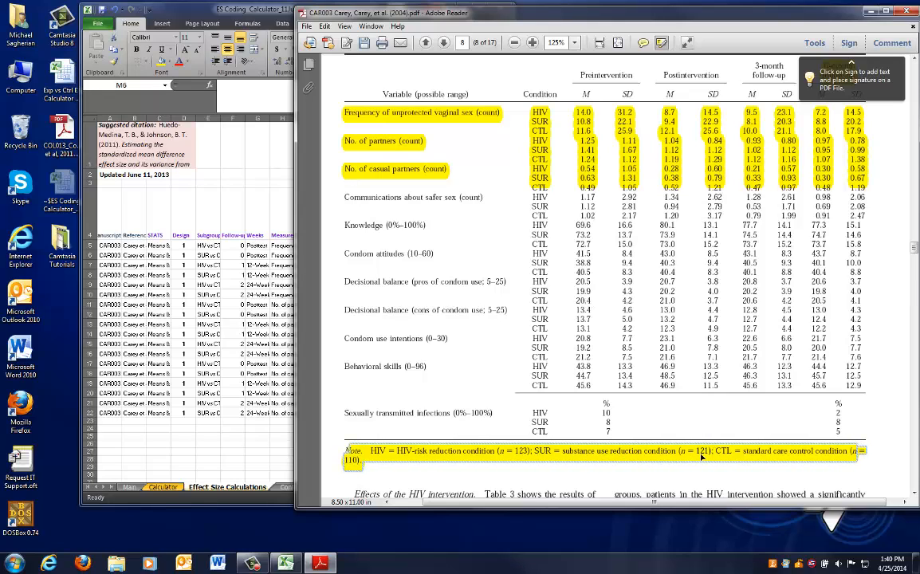
left_click(276, 375)
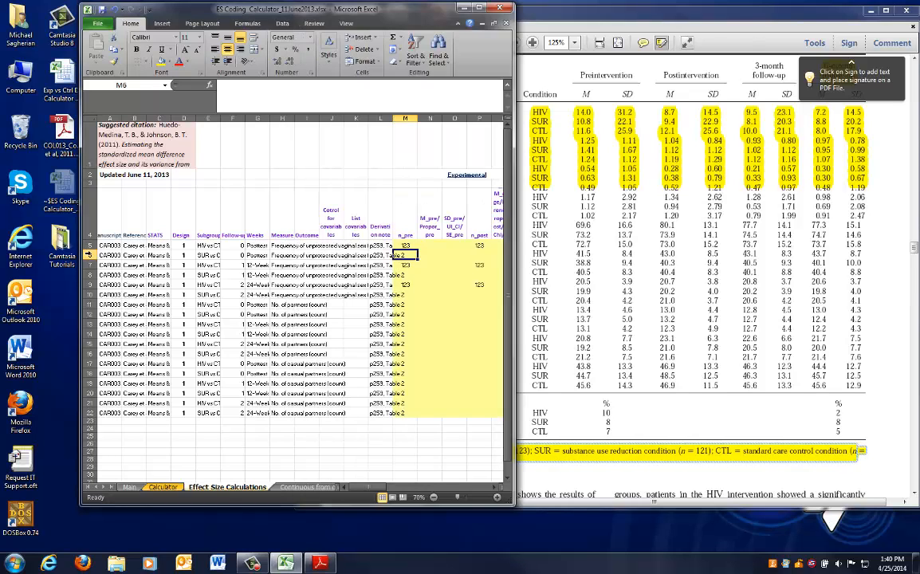
left_click(88, 264)
left_click(86, 275)
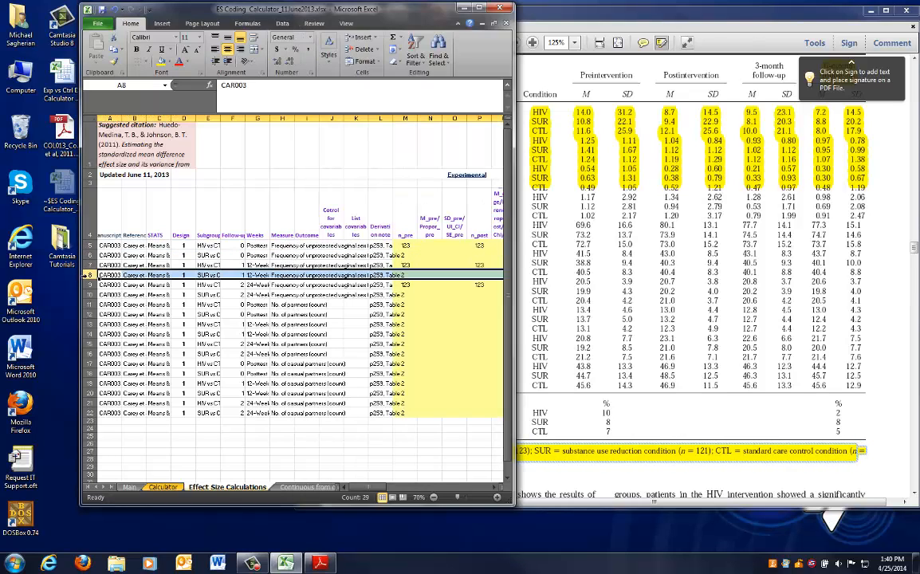
left_click(84, 295)
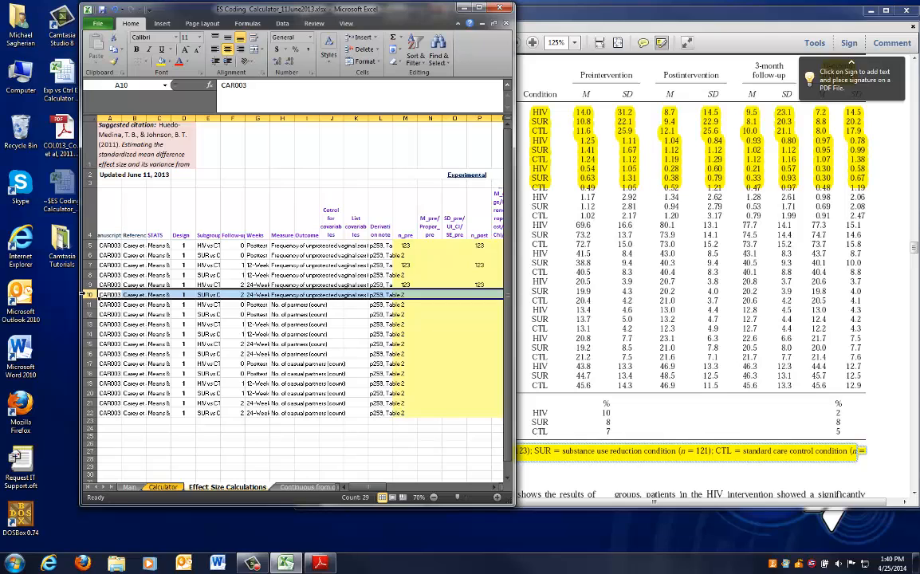
left_click(208, 118)
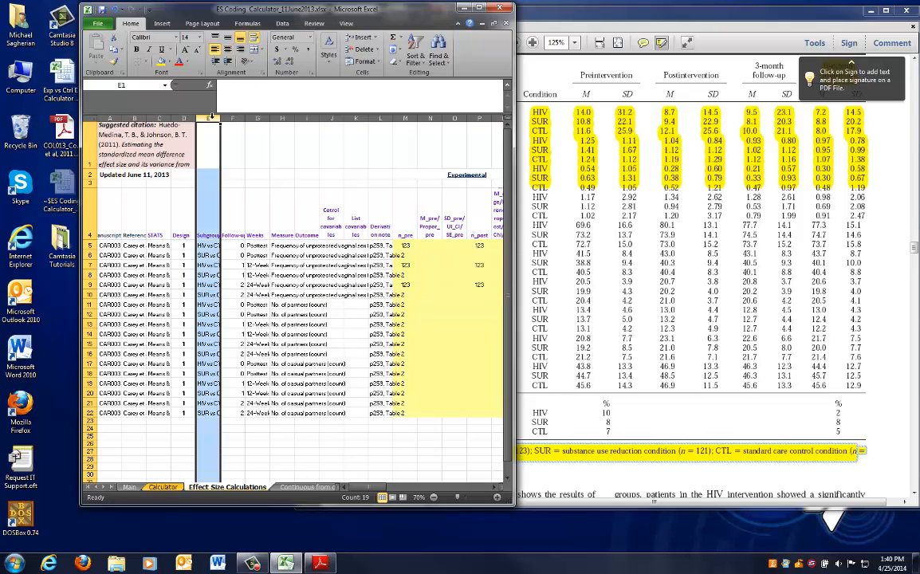
Enter the SUR sample size 121 as n_pre and n_post for rows 6, 8 and 10
left_click(400, 255)
type("121")
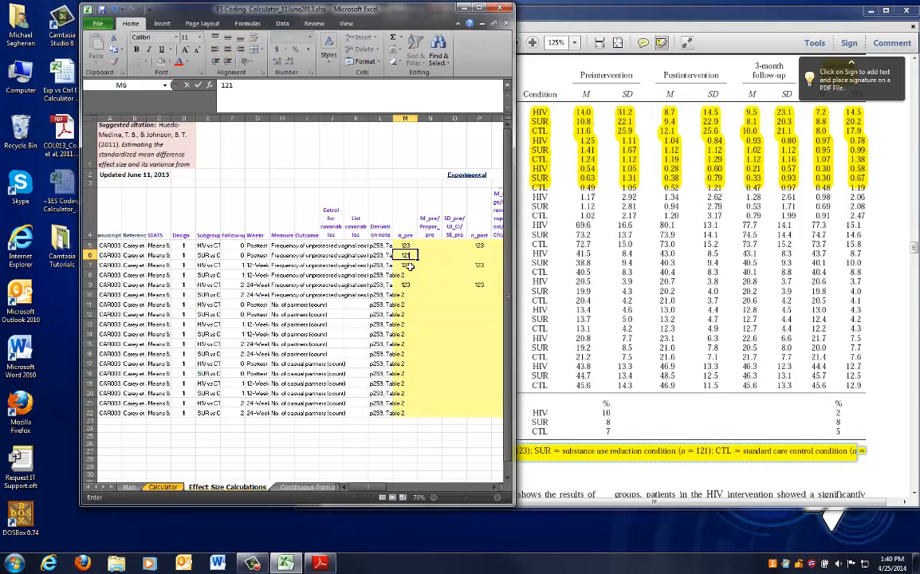
left_click(404, 274)
type("121")
left_click(406, 294)
type("121")
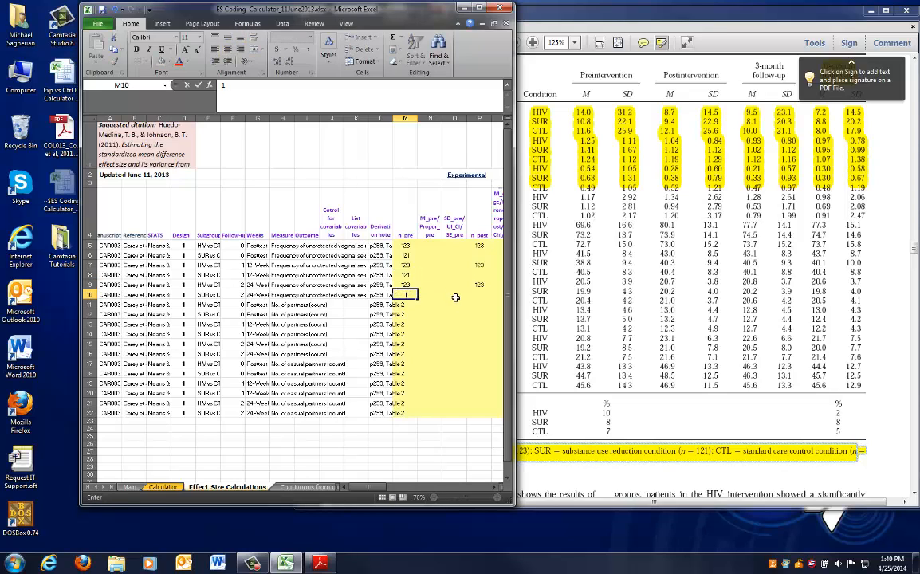
left_click(480, 255)
type("121")
left_click(480, 274)
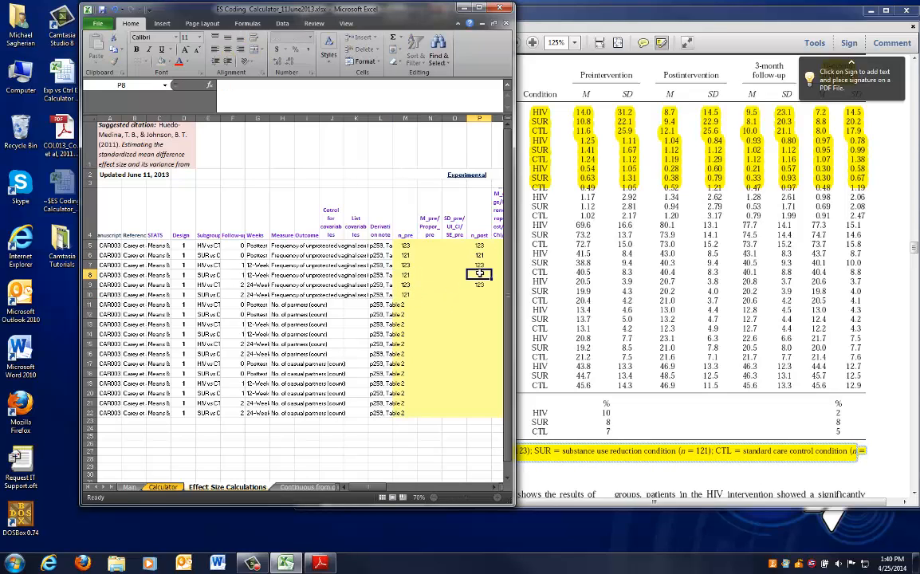
type("121")
left_click(481, 295)
type("121")
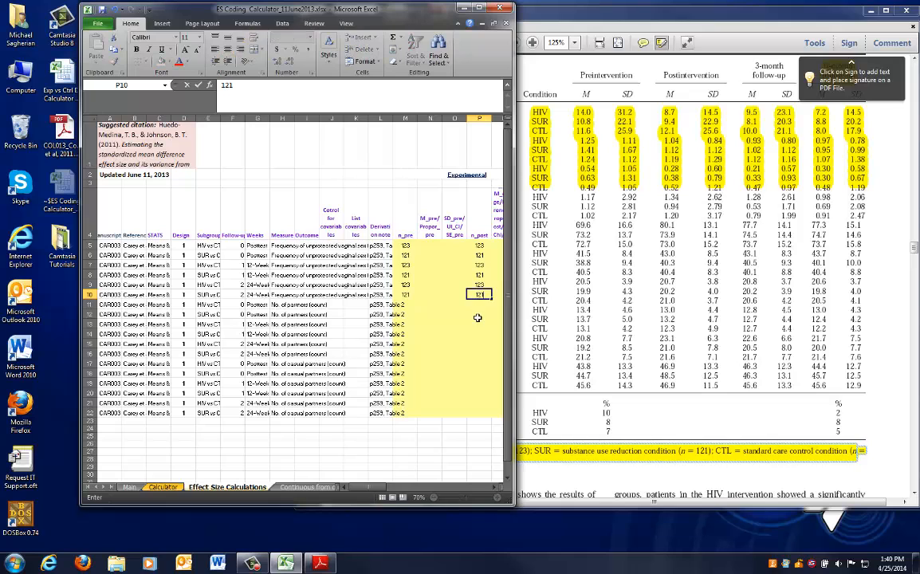
Enter the control sample size 110 as the control n_pre for row 5
key("Right")
key("Right")
key("Right")
key("Right")
key("Right")
key("Right")
key("Right")
key("Right")
key("Right")
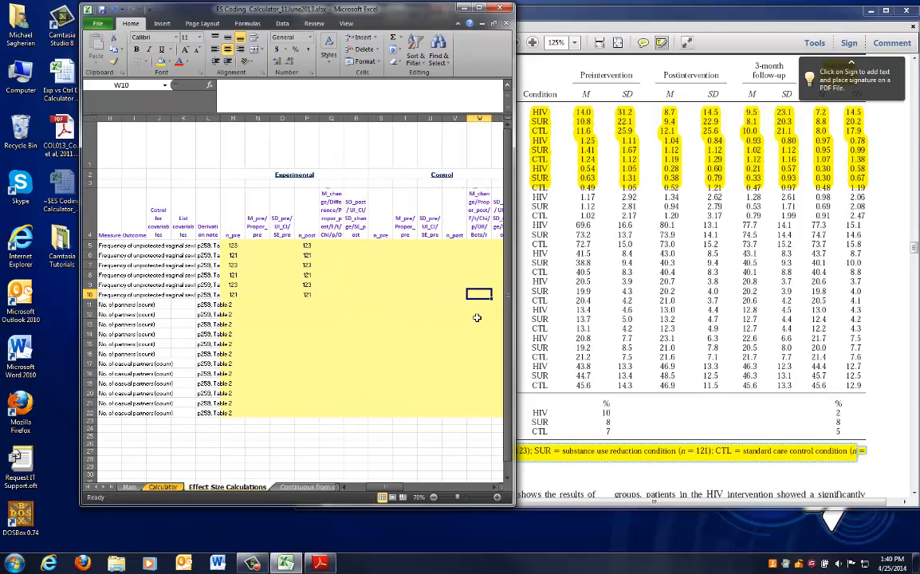
left_click(690, 308)
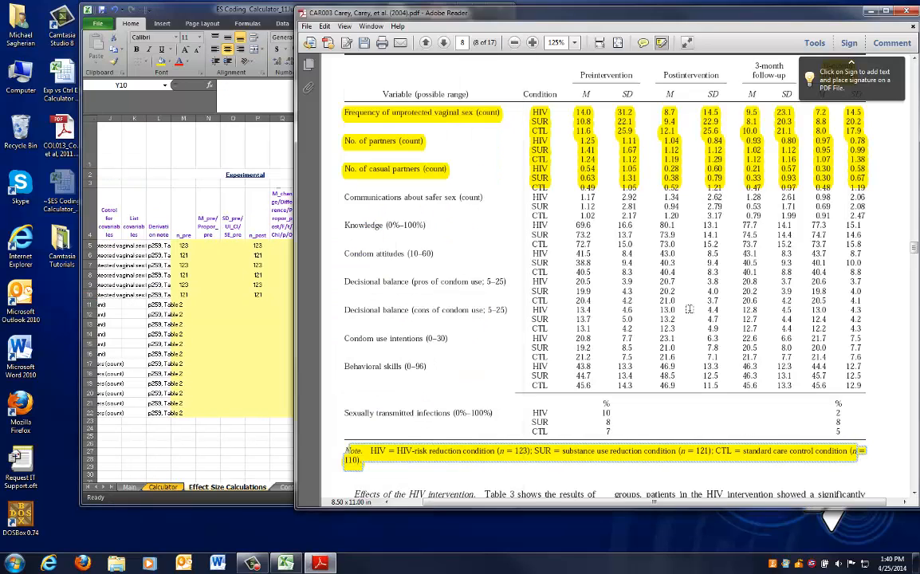
scroll(700, 327, "down", 2)
scroll(555, 386, "up", 1)
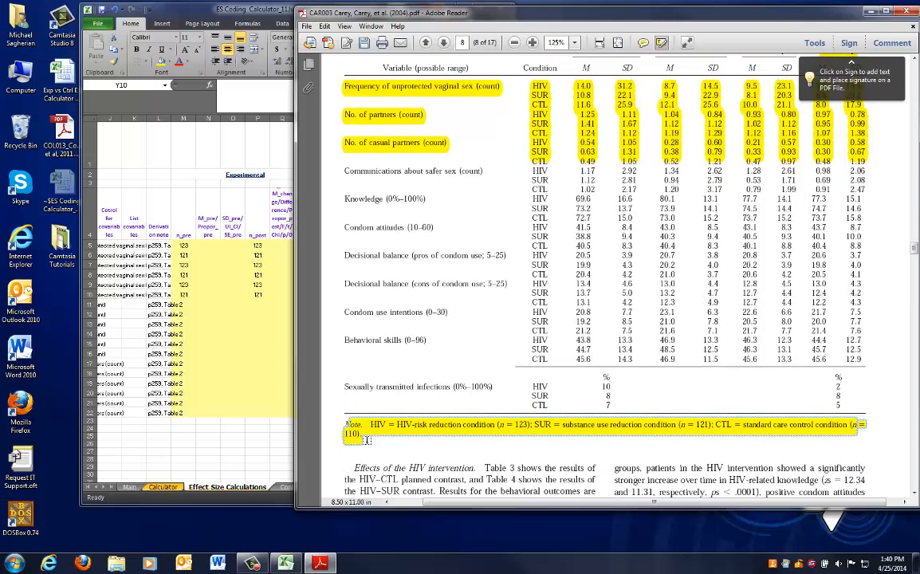
key("alt+Tab")
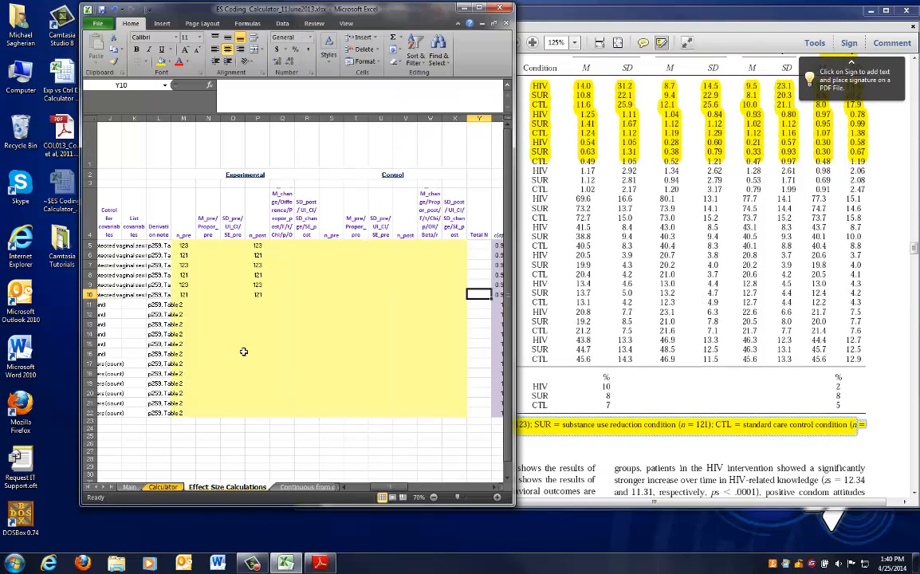
left_click(331, 244)
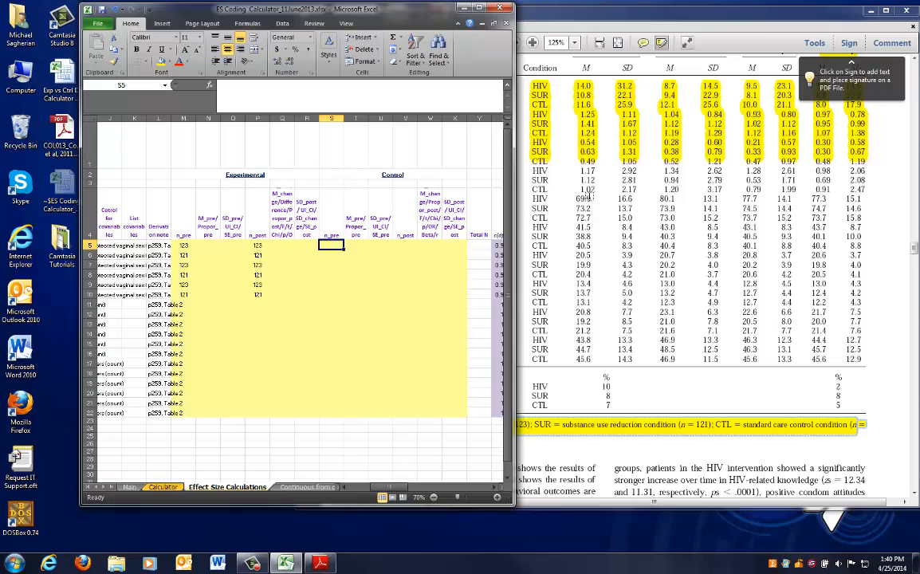
type("110")
key("Return")
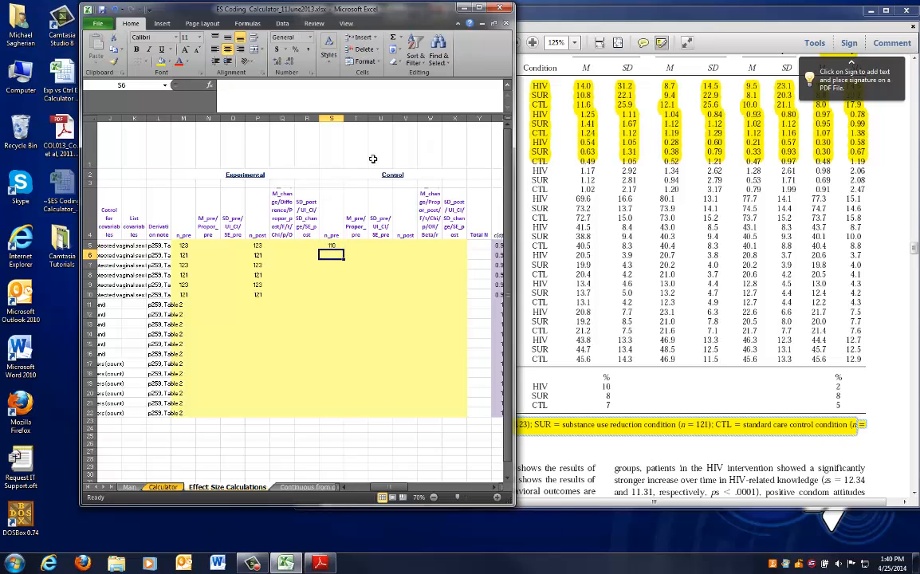
Fill 110 down the control n_pre column to row 10 and paste it into the control n_post cells
left_click(329, 246)
left_click_drag(343, 251, 338, 297)
key("ctrl+c")
key("Right")
key("Right")
key("Right")
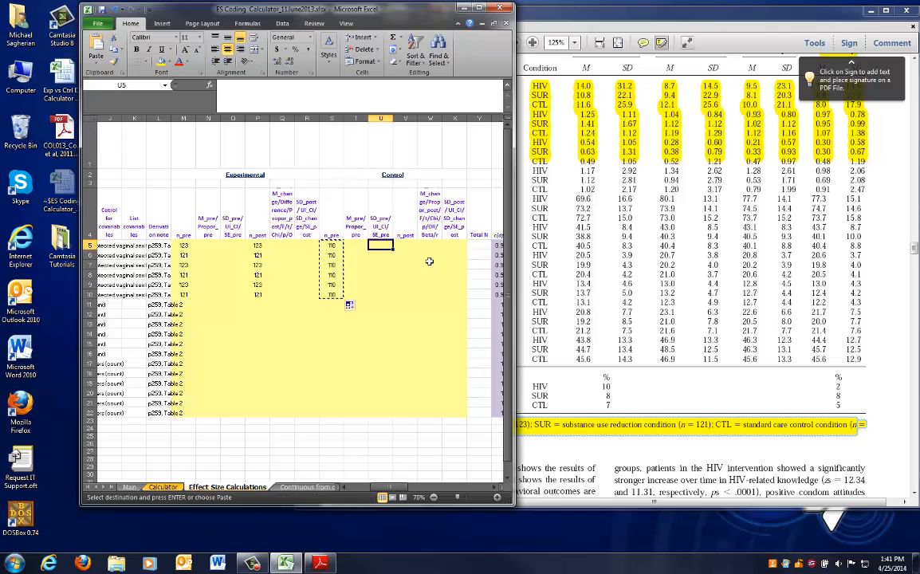
key("ctrl+v")
key("Escape")
key("Left")
key("Left")
key("Left")
key("Left")
key("Left")
key("Left")
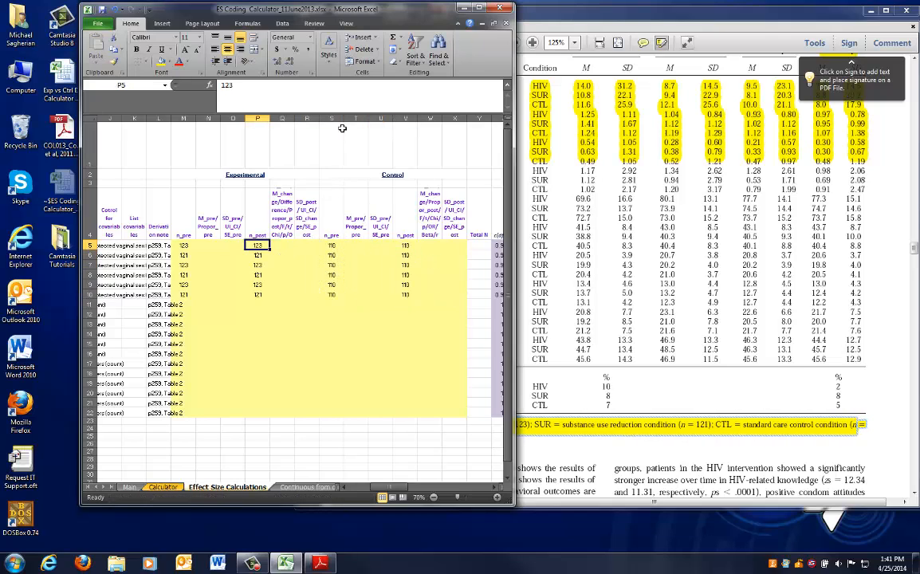
Copy the experimental and control sample sizes of rows 5–10 and paste them into rows 11–16 and 17–22
left_click(332, 118)
left_click(404, 118)
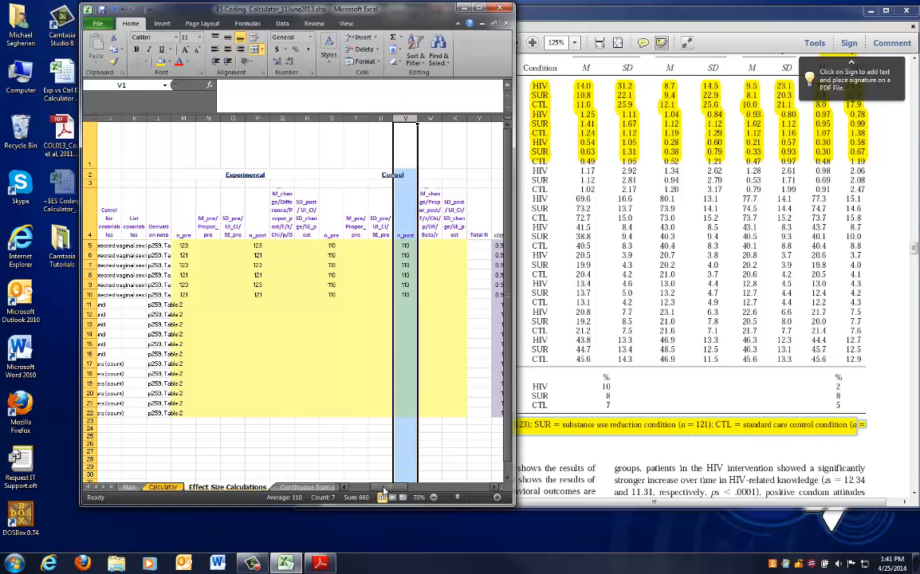
left_click_drag(384, 490, 379, 487)
left_click(322, 353)
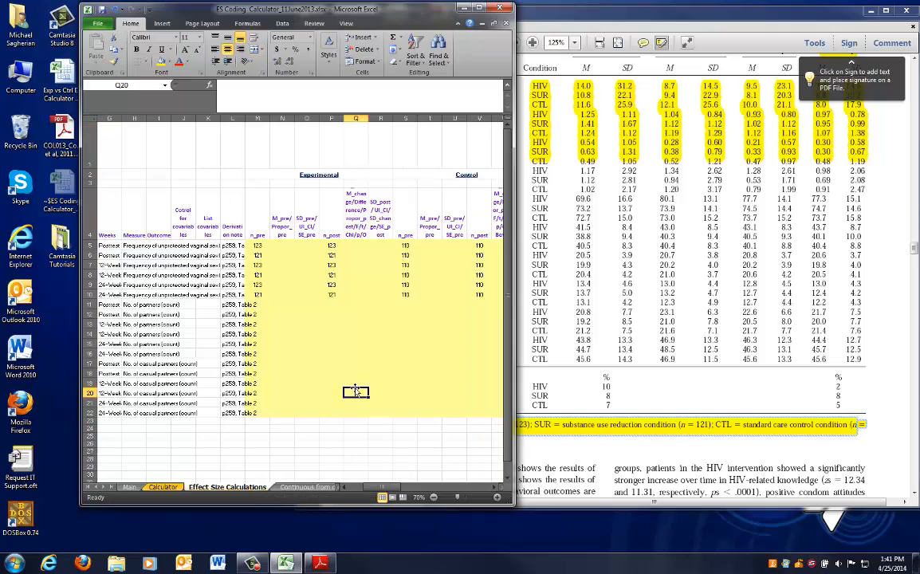
left_click_drag(257, 246, 480, 294)
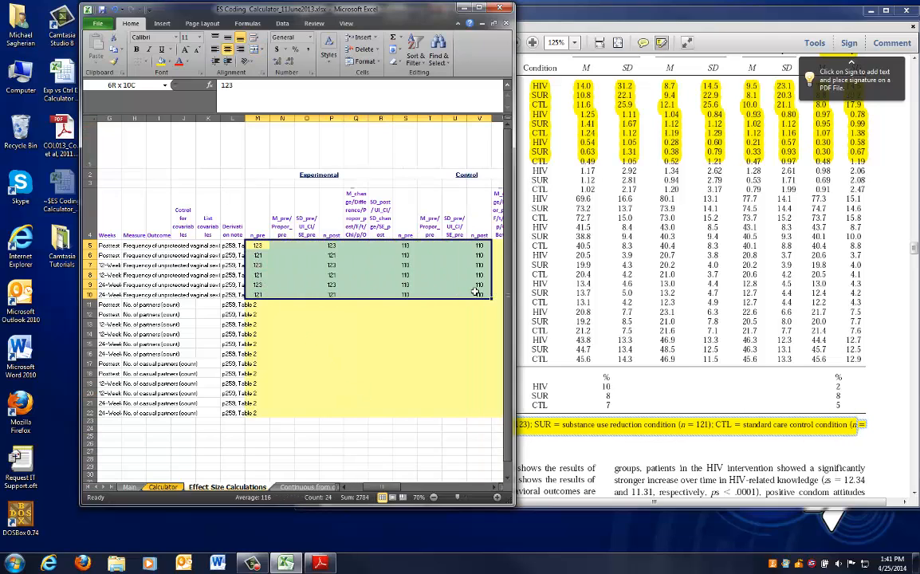
mouse_move(367, 487)
left_mouse_down()
mouse_move(377, 488)
mouse_move(364, 488)
left_mouse_up()
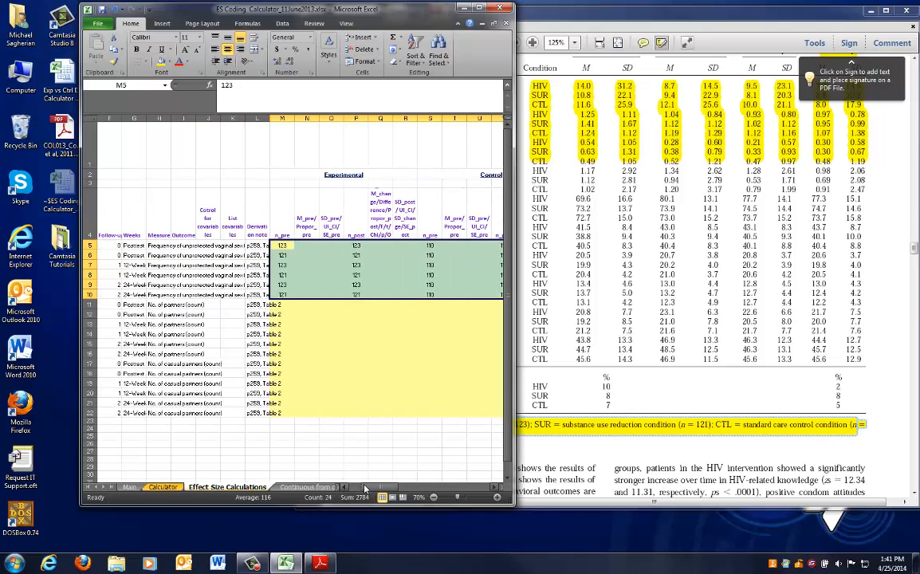
key("ctrl+c")
key("Down")
key("Down")
key("Down")
key("Down")
key("Down")
key("Down")
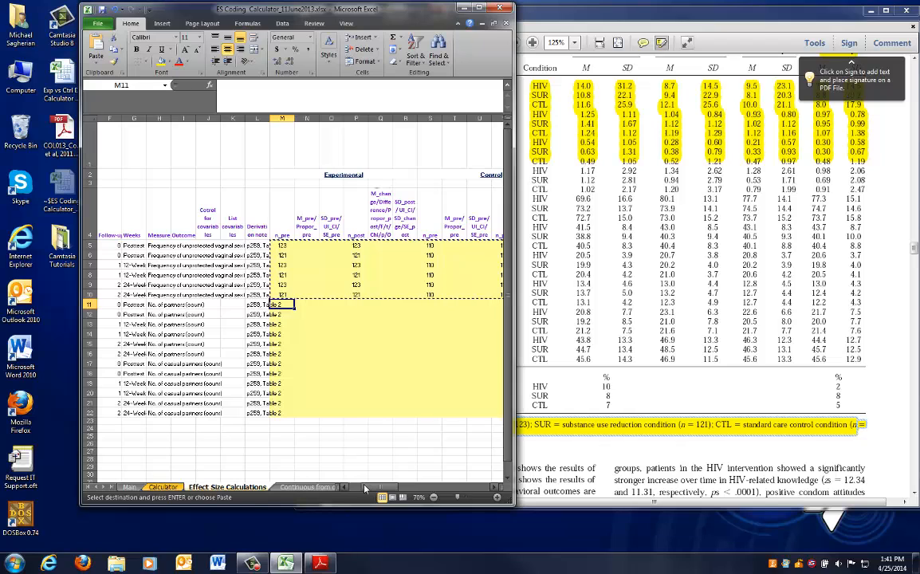
key("ctrl+v")
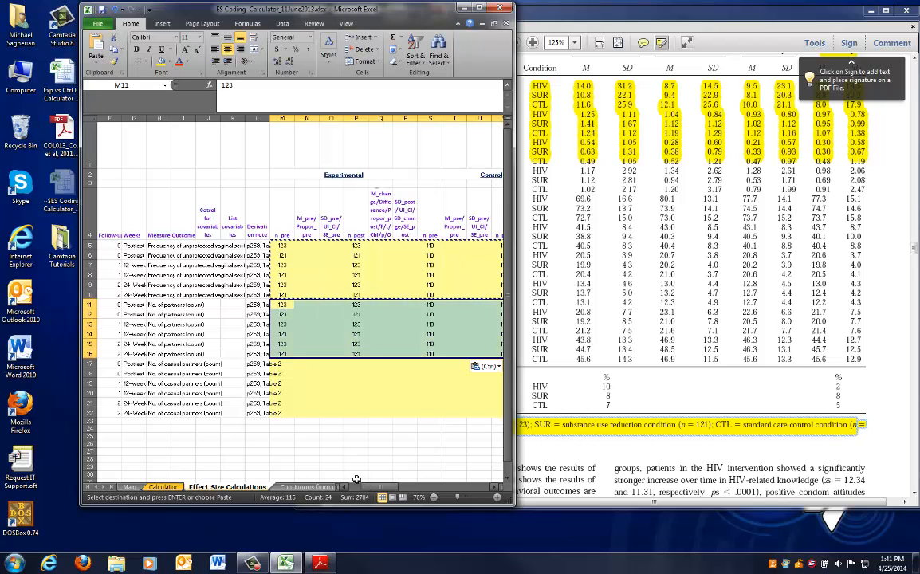
left_click(291, 364)
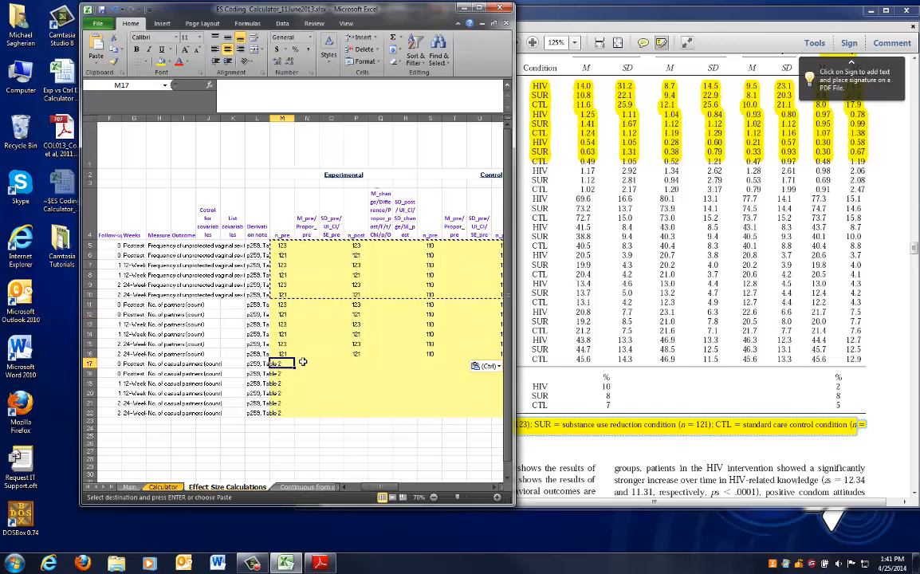
key("Return")
Check the pasted sample sizes across the columns of row 17
key("Right")
key("Right")
key("Right")
key("Right")
key("Right")
key("Right")
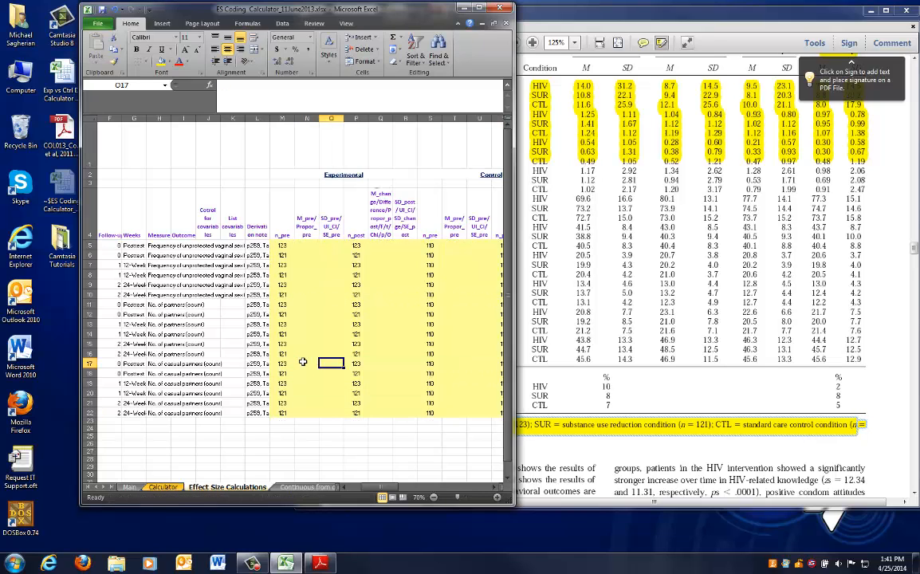
key("Right")
key("Right")
key("Right")
key("Right")
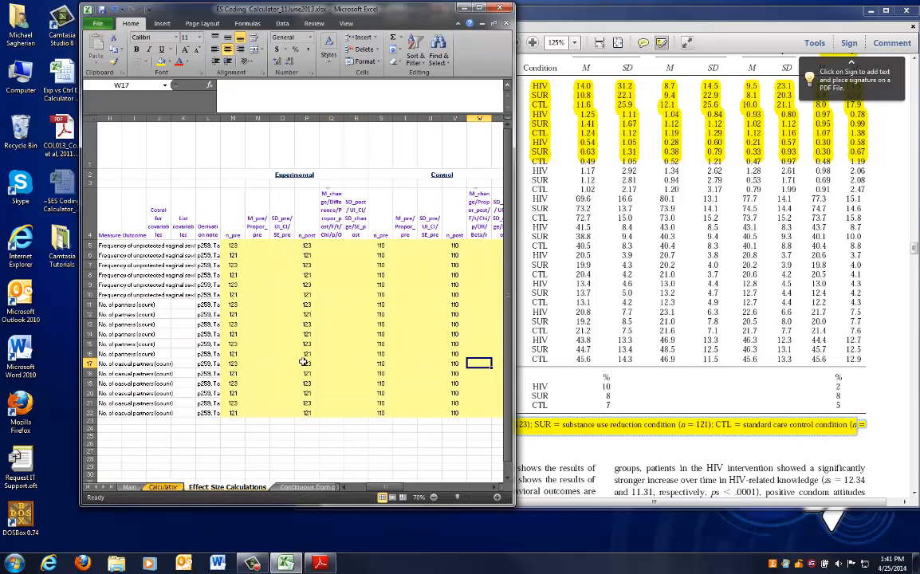
key("Right")
key("Right")
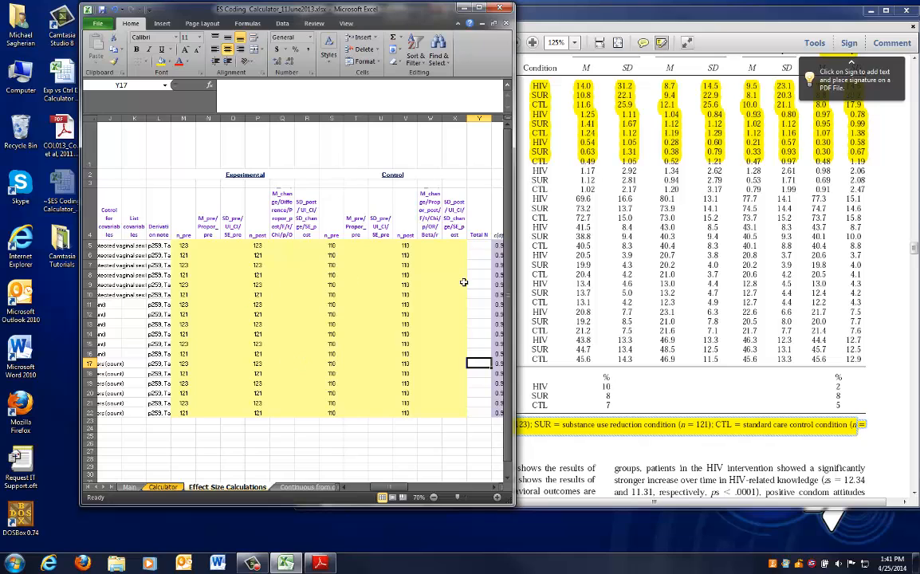
Arrange the spreadsheet and the article side by side so Table 2's preintervention to 6-month columns are visible
left_click(560, 250)
scroll(603, 331, "down", 1)
scroll(603, 331, "up", 3)
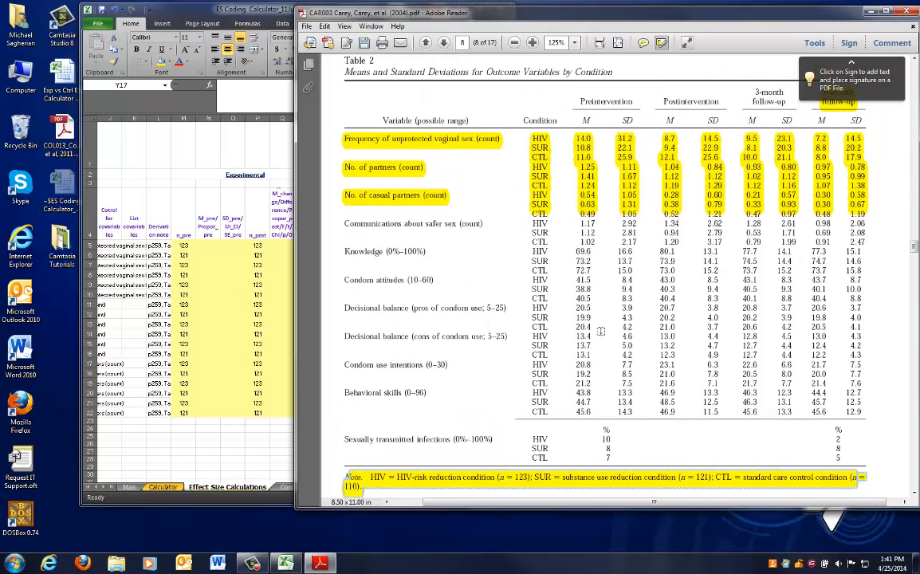
scroll(601, 331, "up", 2)
scroll(596, 321, "down", 1)
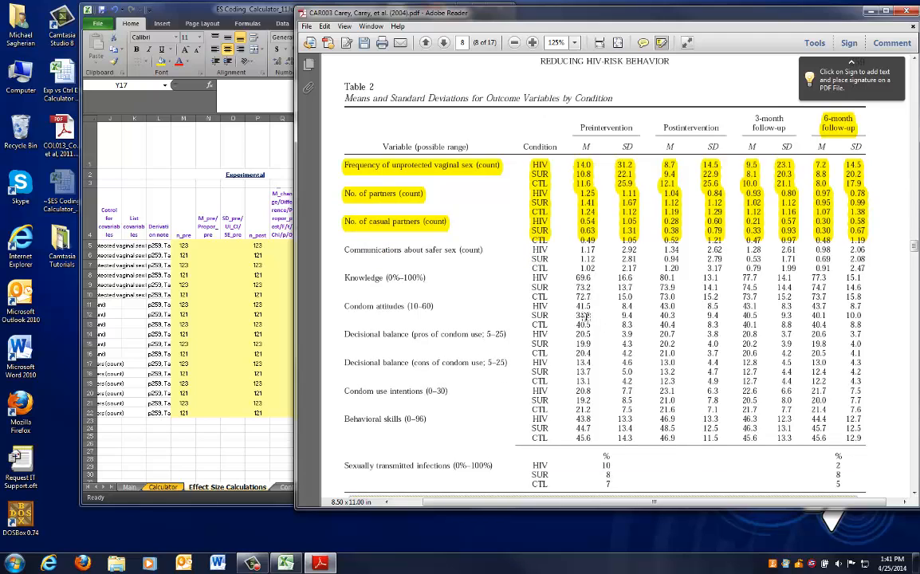
scroll(583, 316, "down", 4)
left_click(65, 290)
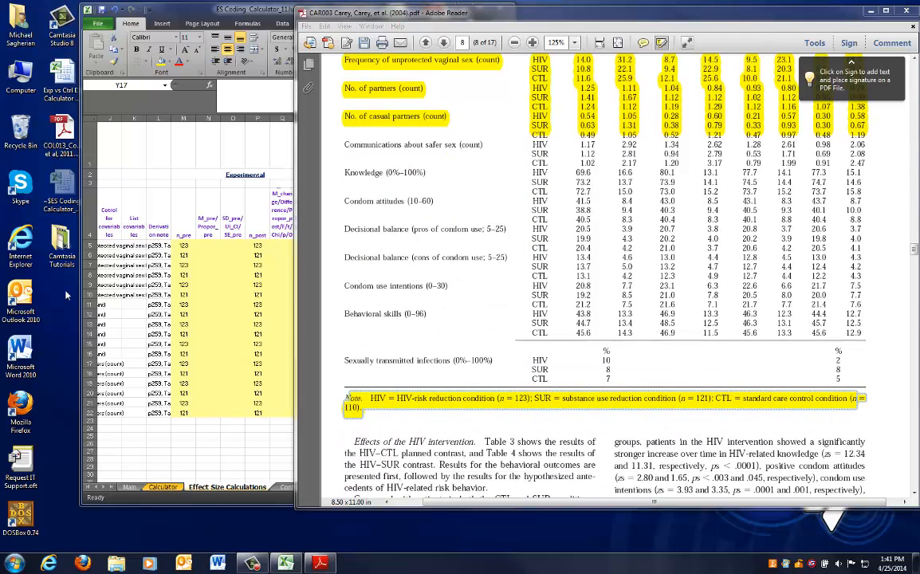
left_click(116, 283)
scroll(311, 438, "left", 5)
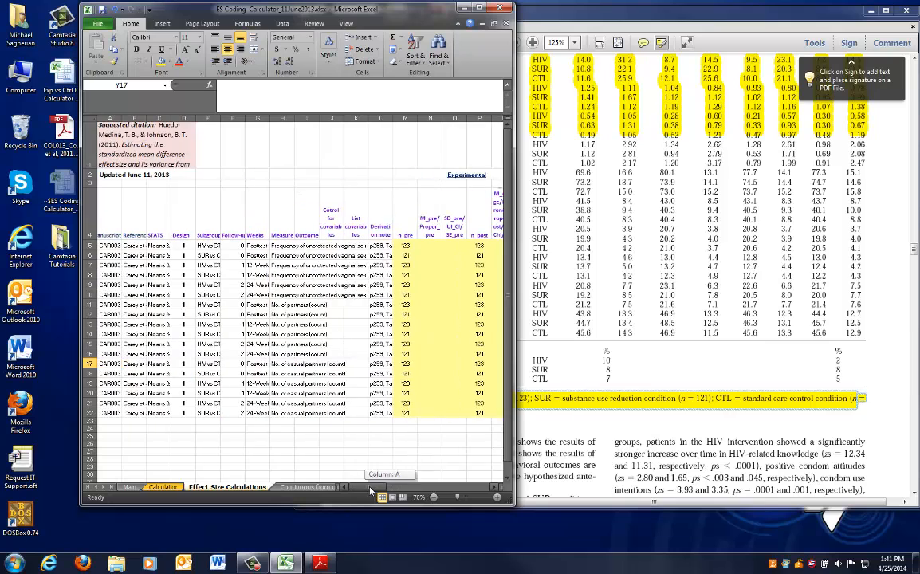
left_click(588, 301)
scroll(587, 302, "up", 4)
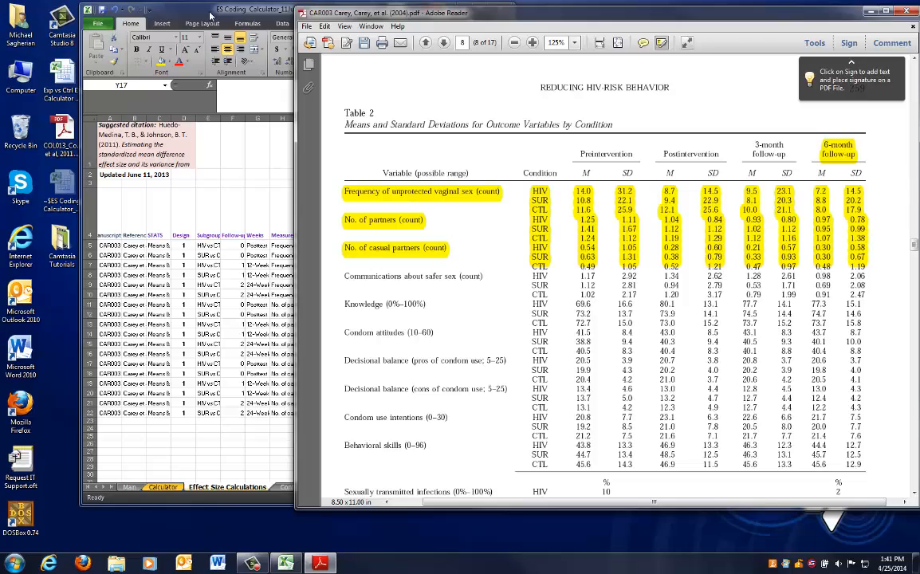
left_click_drag(211, 16, 121, 18)
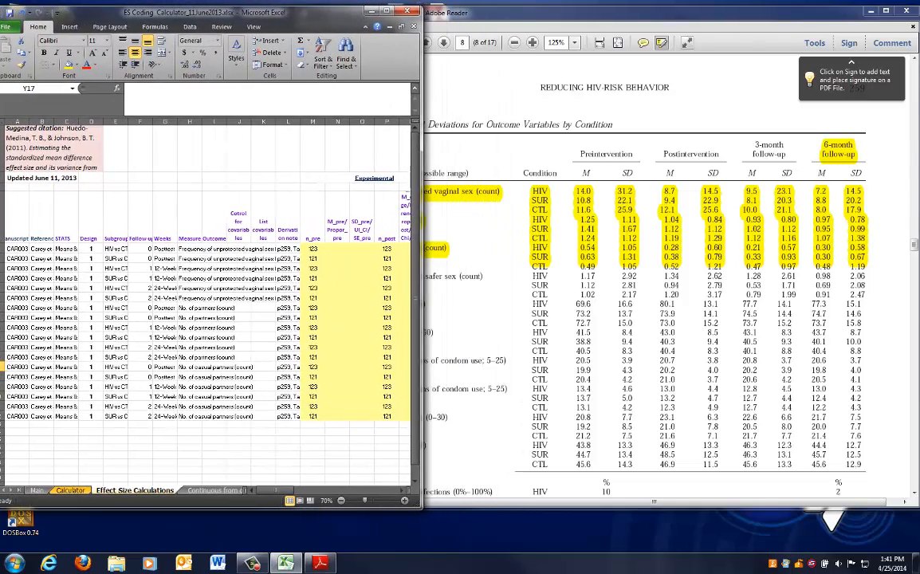
left_click(453, 8)
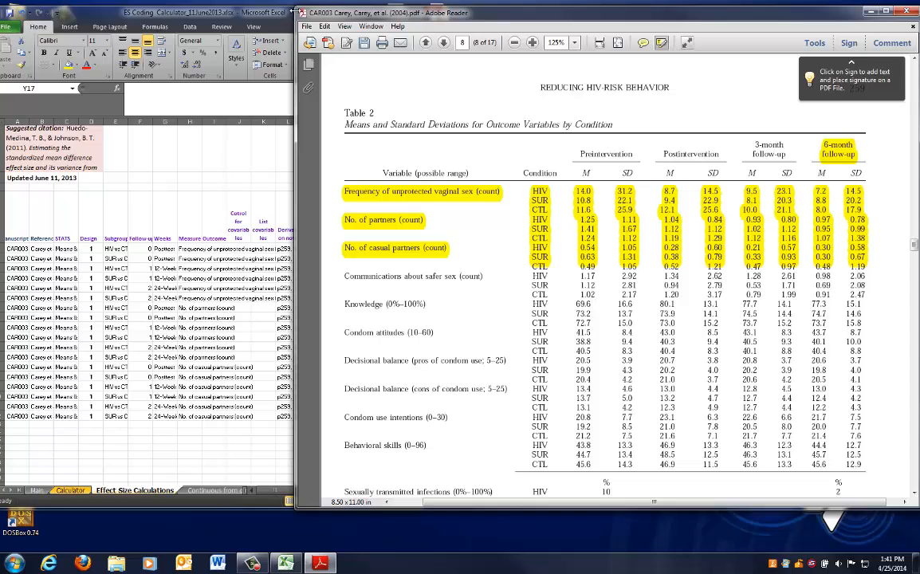
left_click_drag(293, 12, 431, 27)
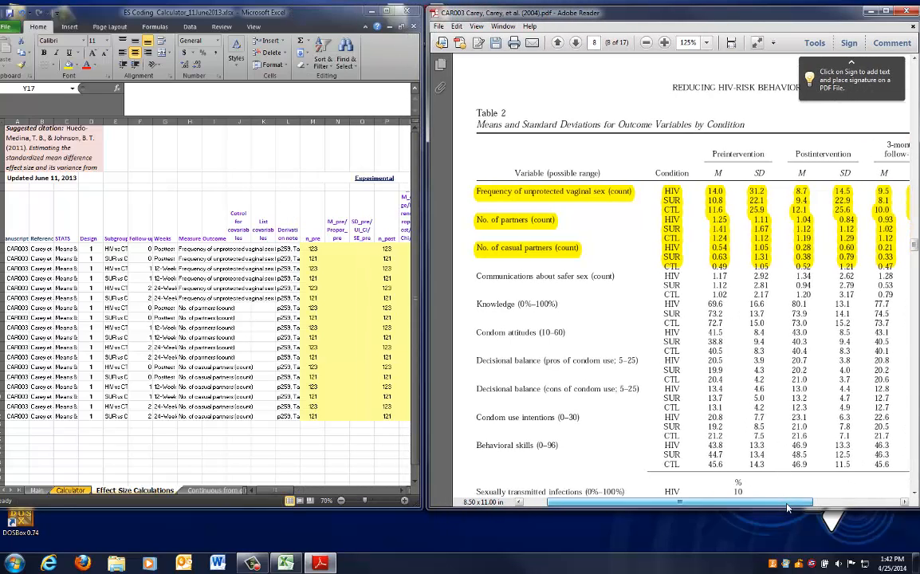
mouse_move(787, 507)
left_mouse_down()
mouse_move(798, 509)
mouse_move(778, 508)
left_mouse_up()
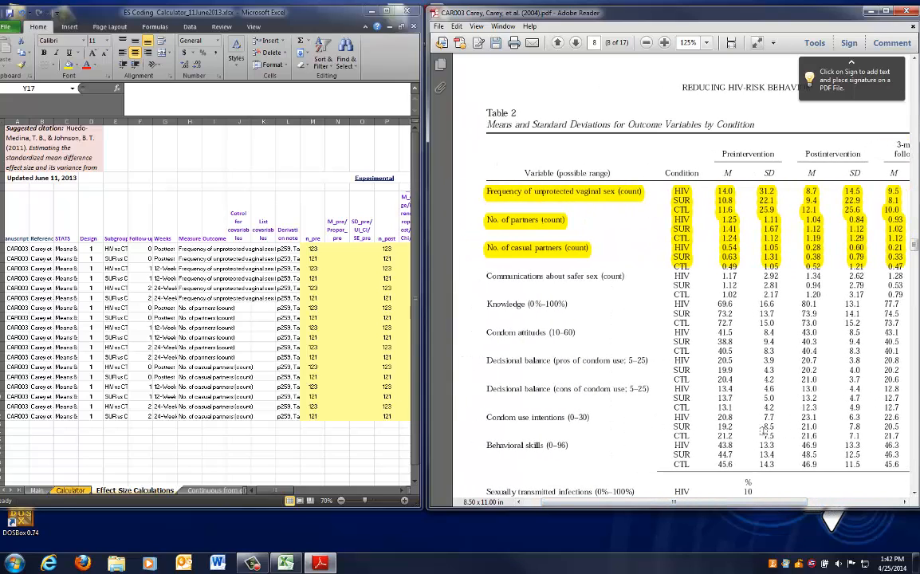
left_click_drag(773, 508, 861, 509)
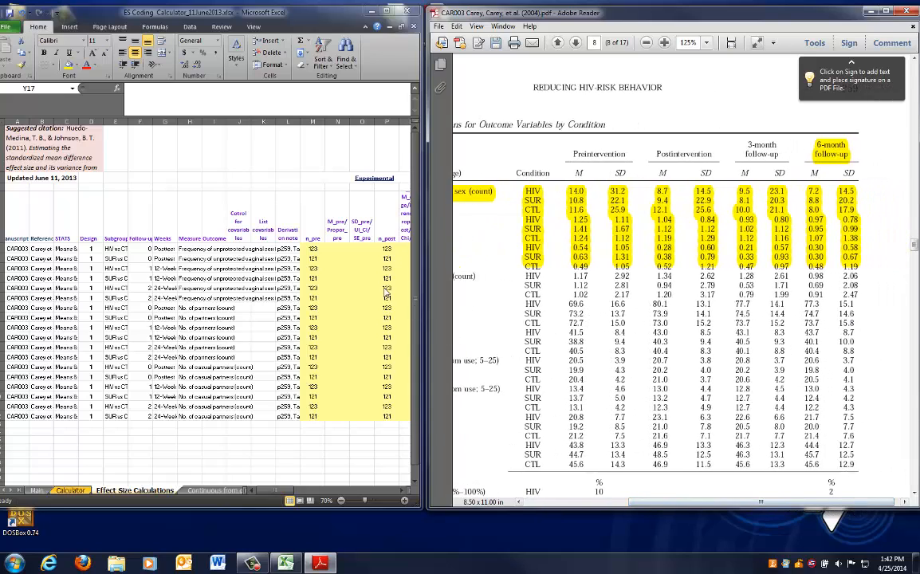
Enter the HIV preintervention mean 14 and SD 31.2 in row 5, and highlight the Preintervention heading in Table 2
left_click(339, 250)
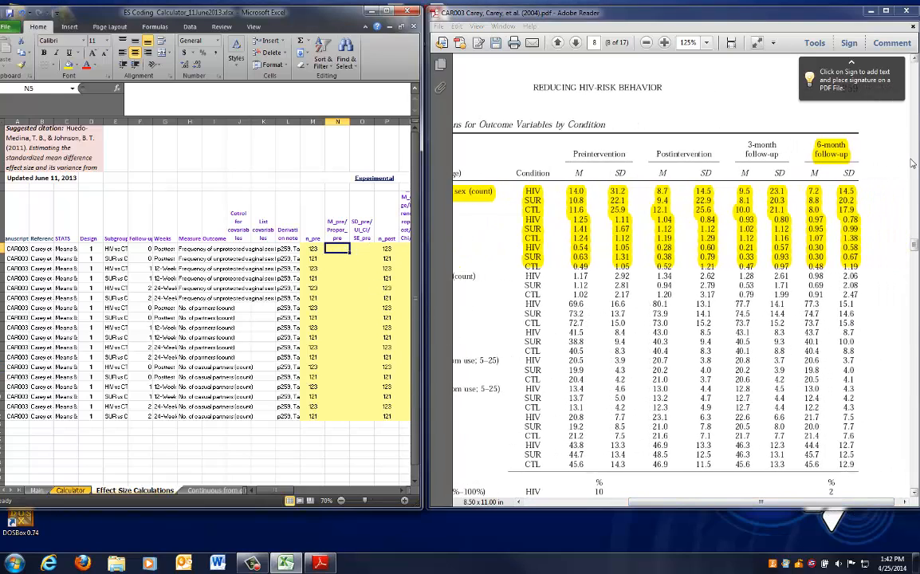
type("14")
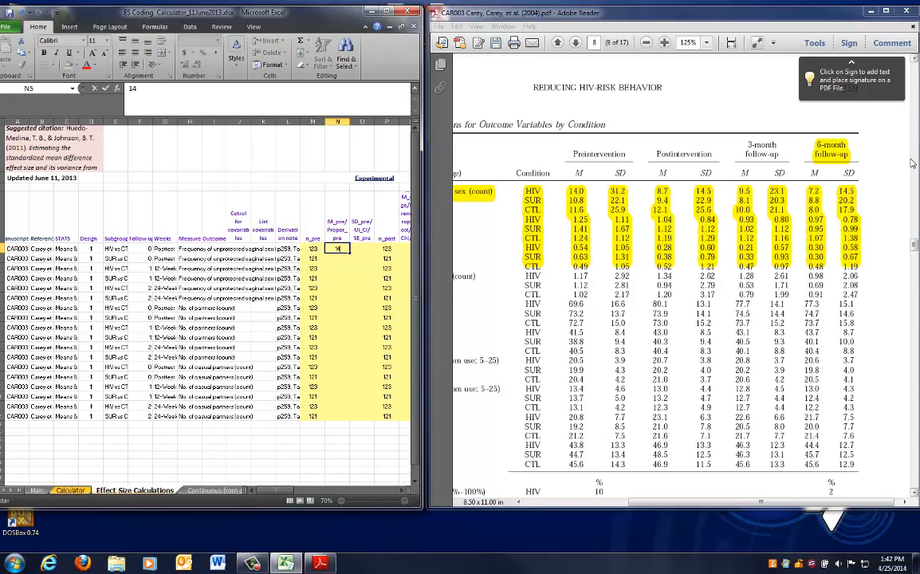
left_click(2, 249)
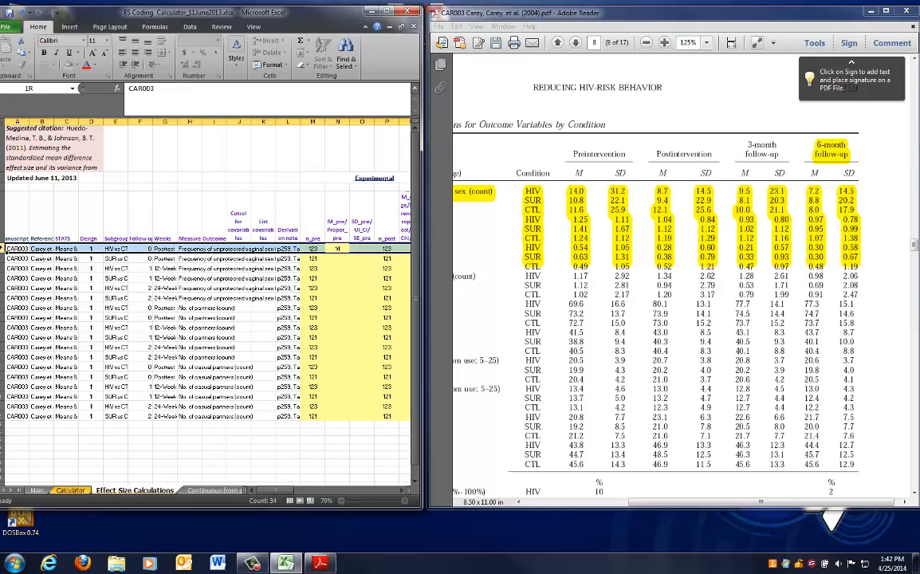
left_click(361, 249)
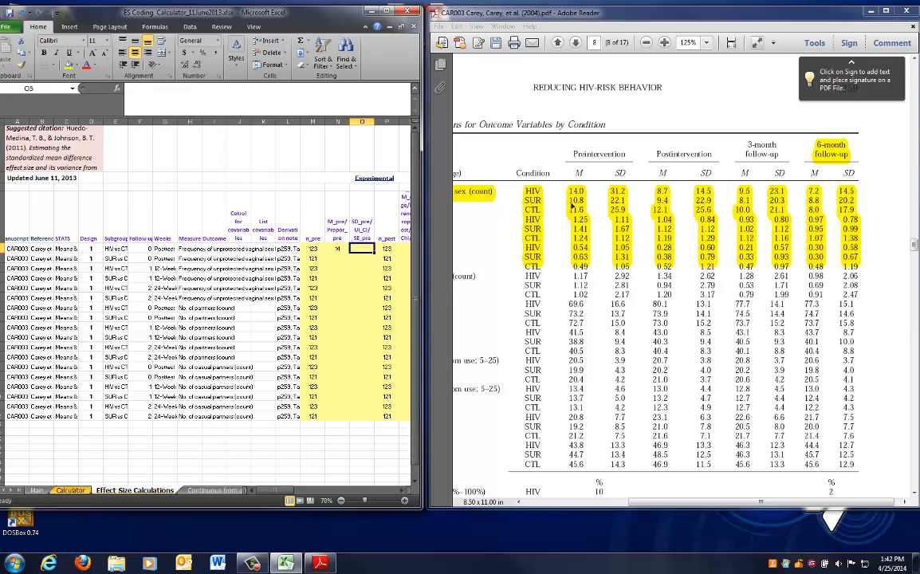
type("31.")
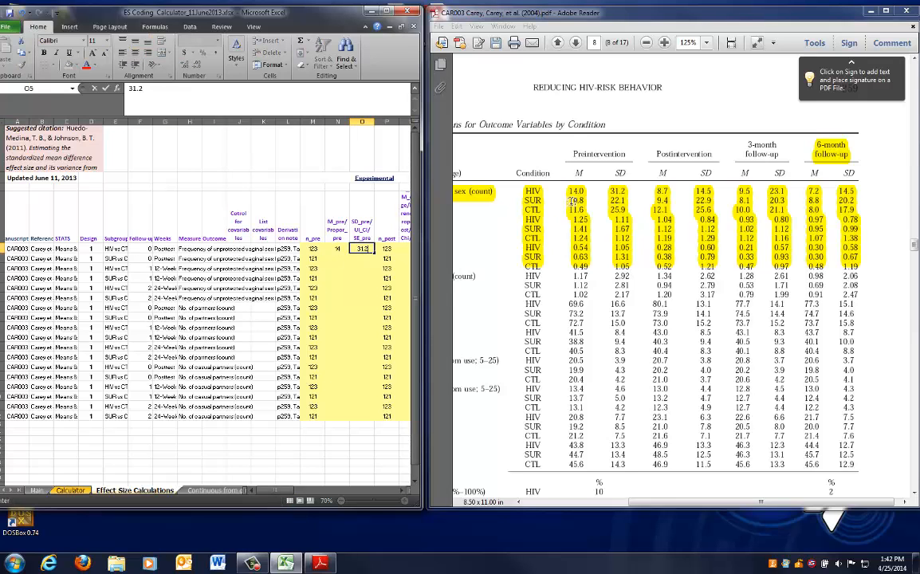
type("2")
left_click_drag(515, 151, 568, 152)
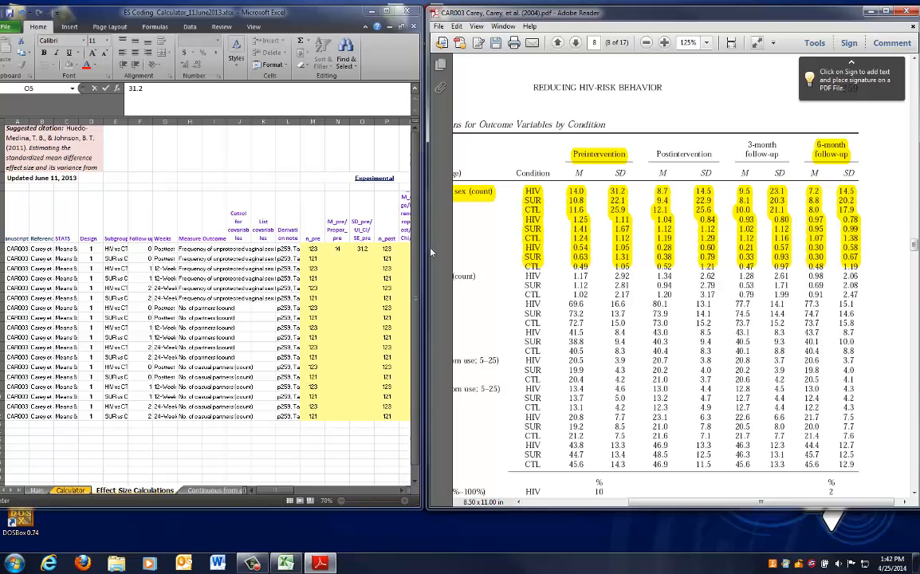
left_click(327, 237)
Enter the SUR preintervention mean 10.8 and SD 22.1 in row 6
left_click(7, 258)
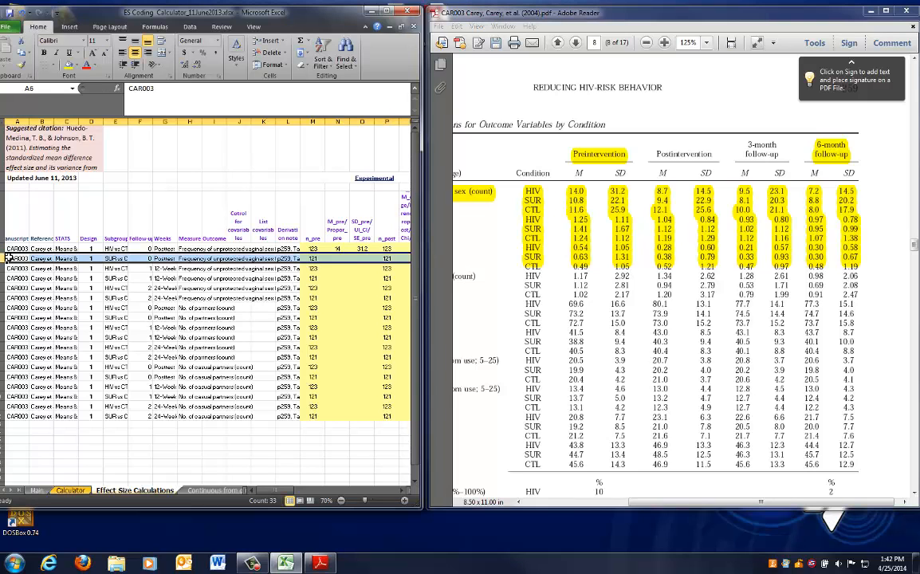
left_click(336, 258)
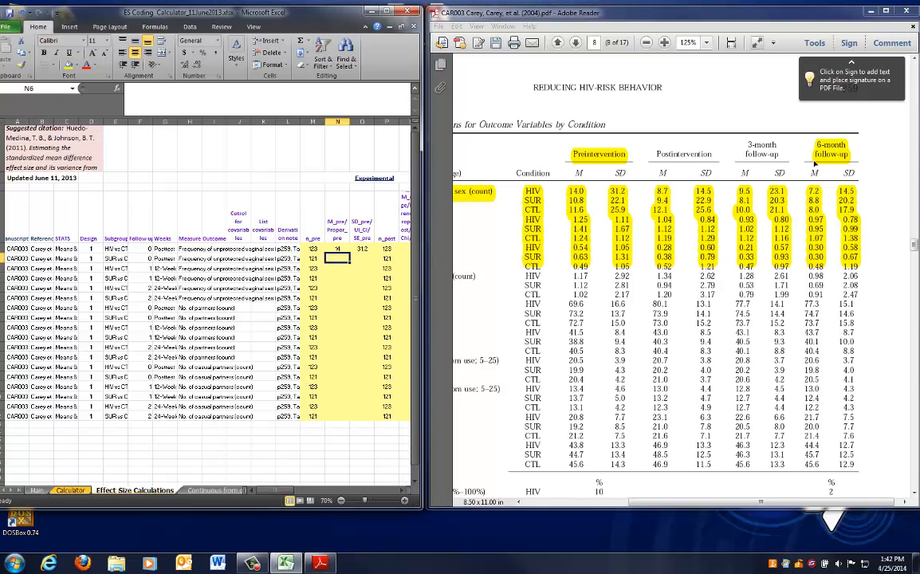
type("10.8")
key("Tab")
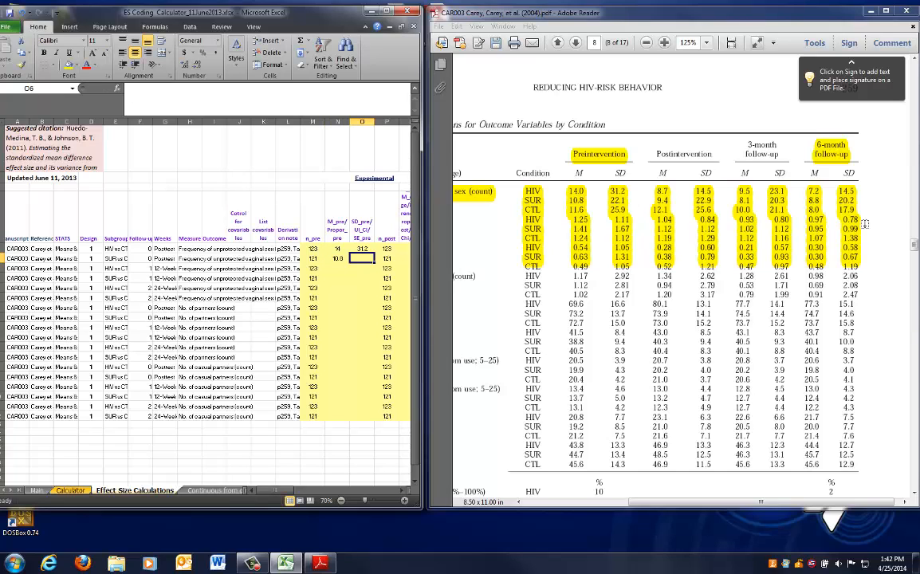
type("22.1")
key("Down")
Review which subgroup and follow-up each row covers and the remaining experimental columns before the next entries
left_click_drag(2, 249, 3, 298)
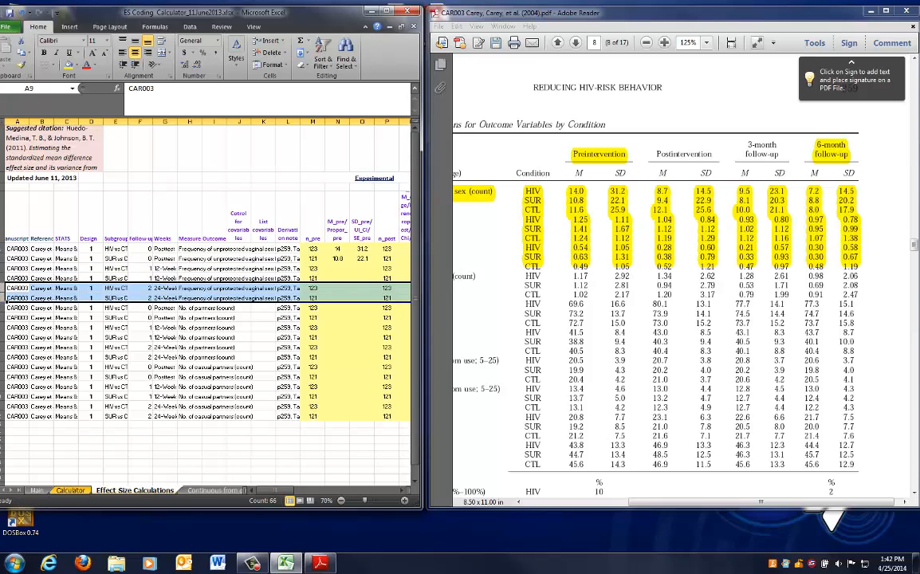
left_click_drag(2, 249, 3, 260)
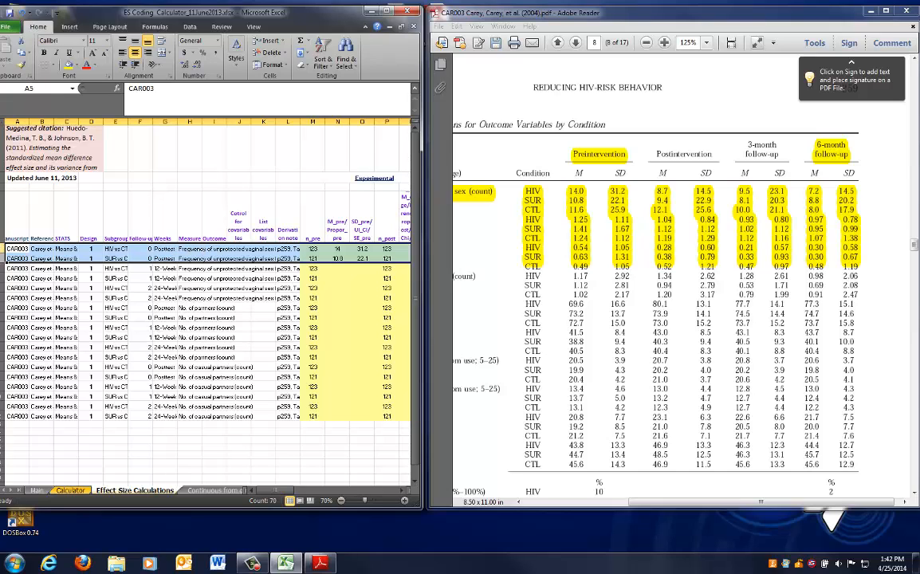
left_click(3, 249)
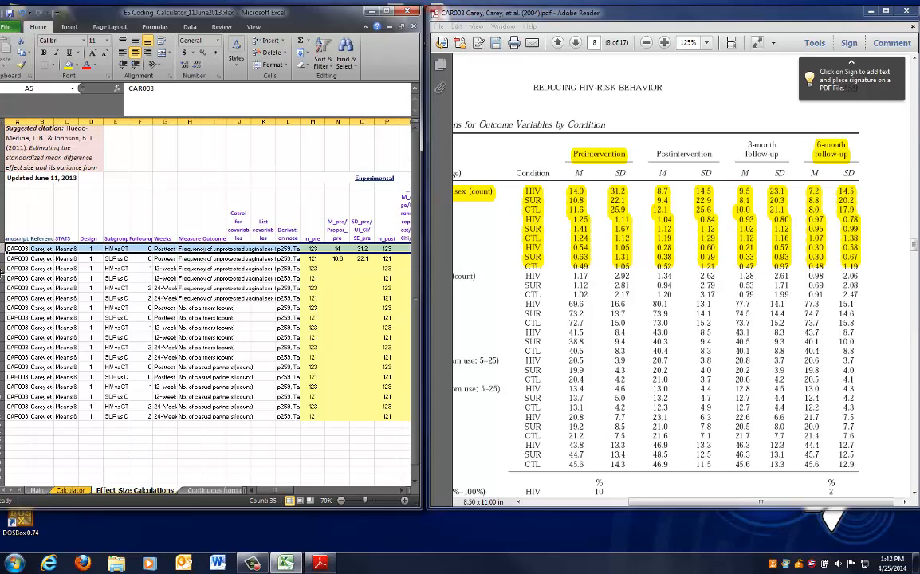
left_click(3, 269)
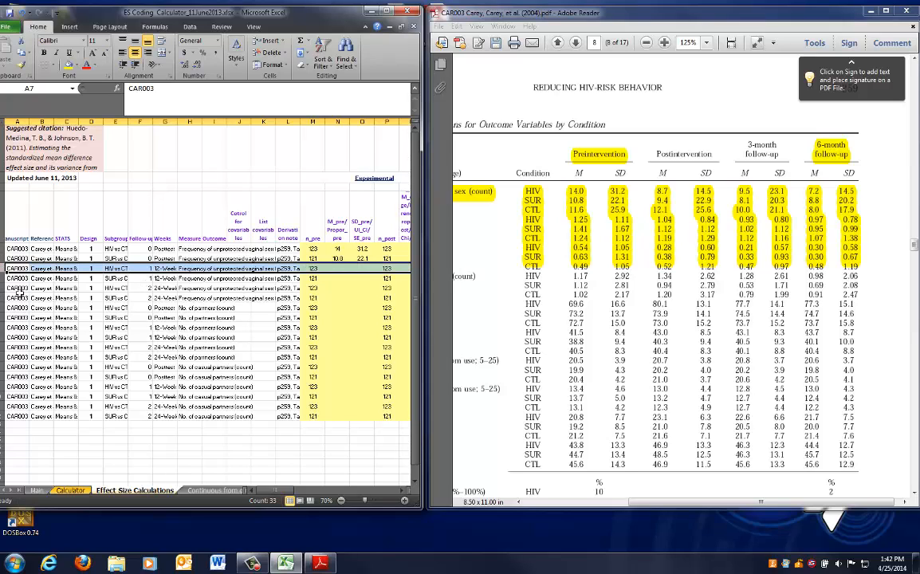
left_click(3, 288)
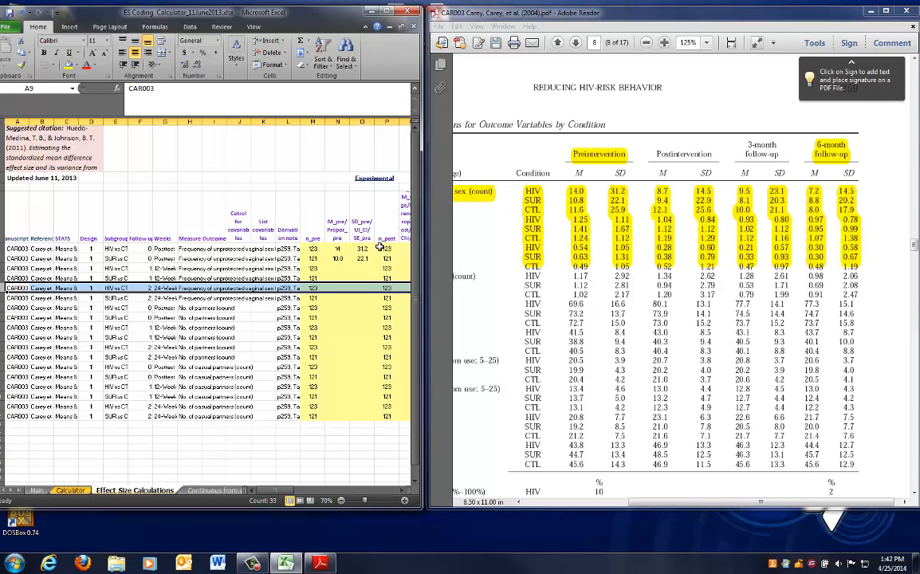
left_click_drag(273, 491, 289, 493)
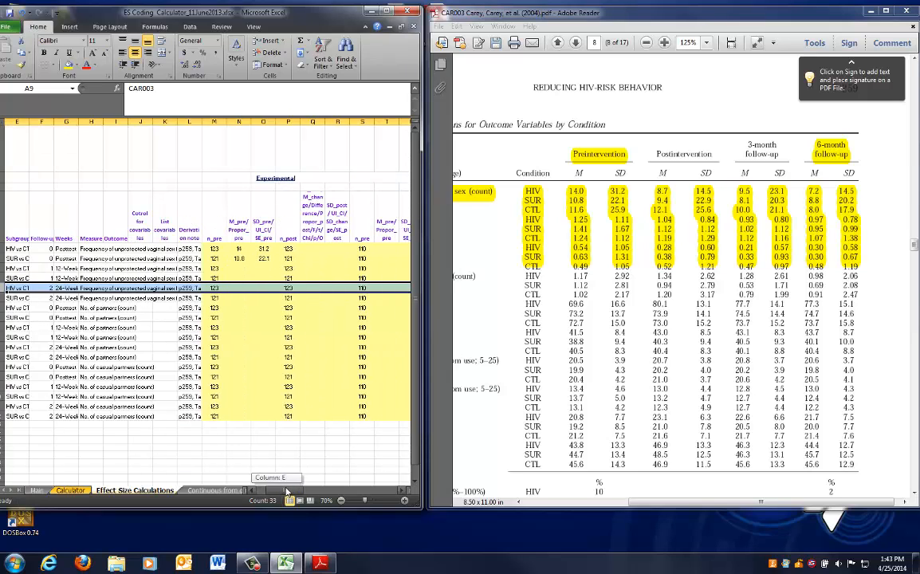
left_click_drag(313, 121, 339, 121)
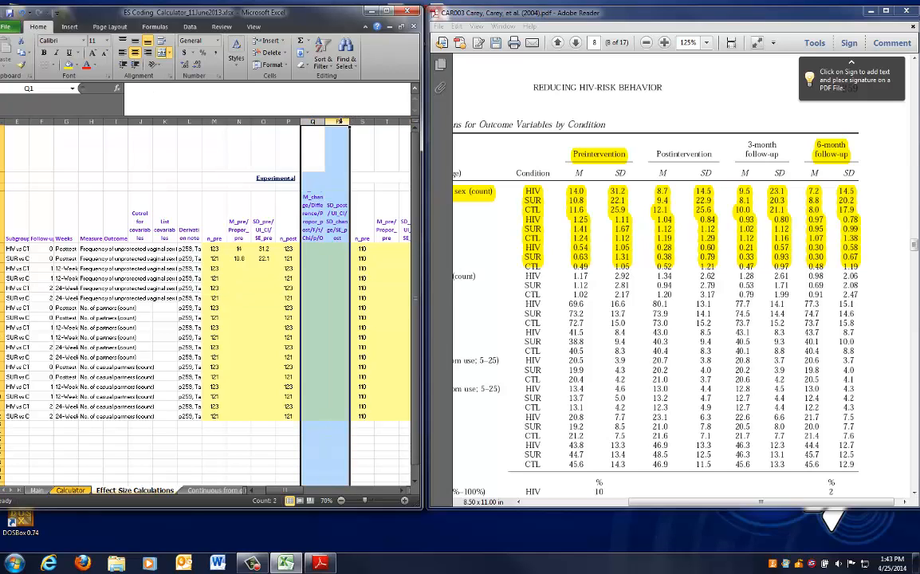
left_click_drag(288, 491, 275, 496)
left_click(342, 270)
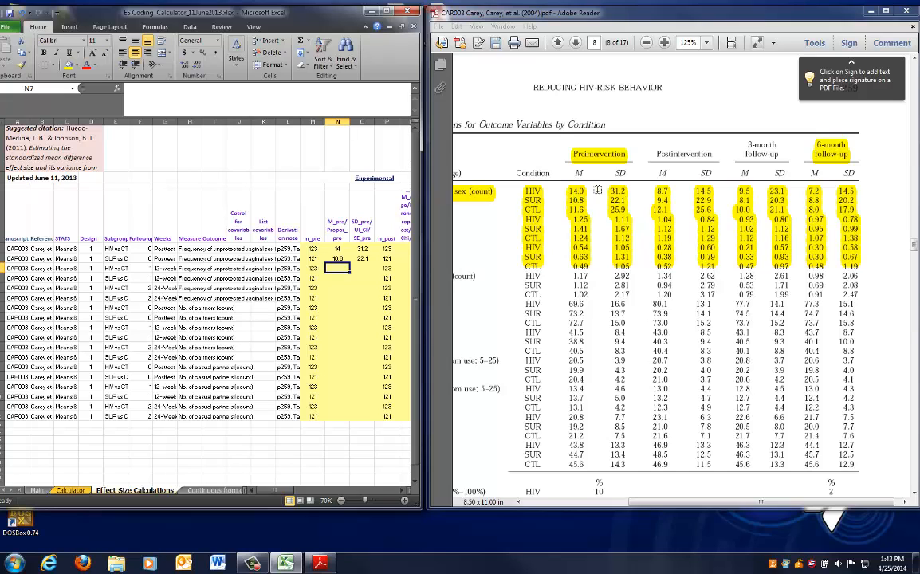
Copy the experimental preintervention mean and SD from rows 5–6 into rows 7–8 and 9–10
left_click(338, 249)
left_click_drag(349, 250, 351, 255)
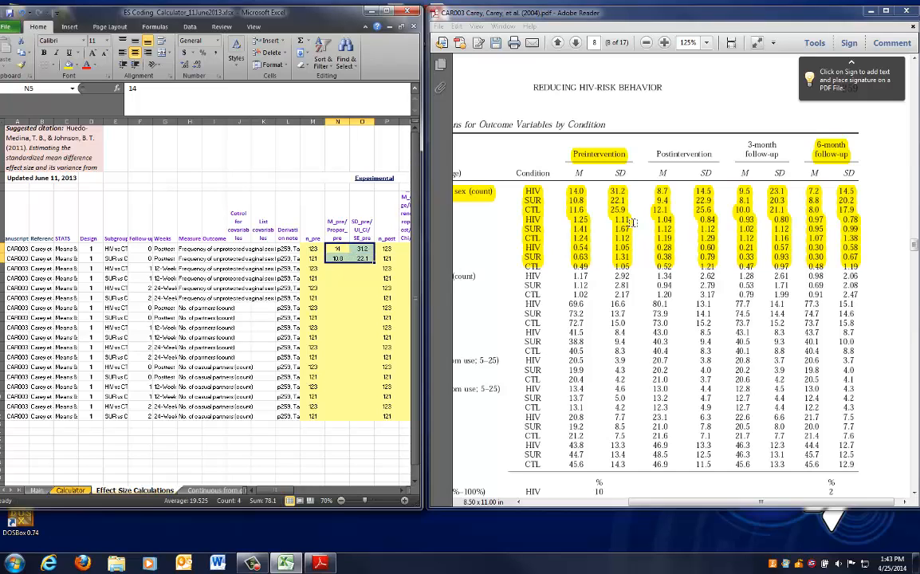
key("ctrl+c")
key("Down")
key("Down")
key("ctrl+v")
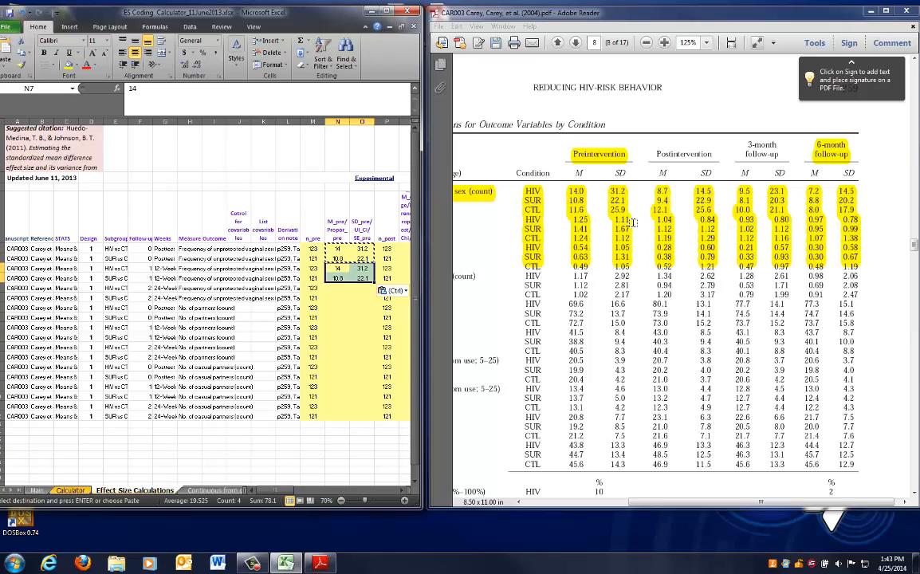
key("Down")
key("Down")
key("ctrl+v")
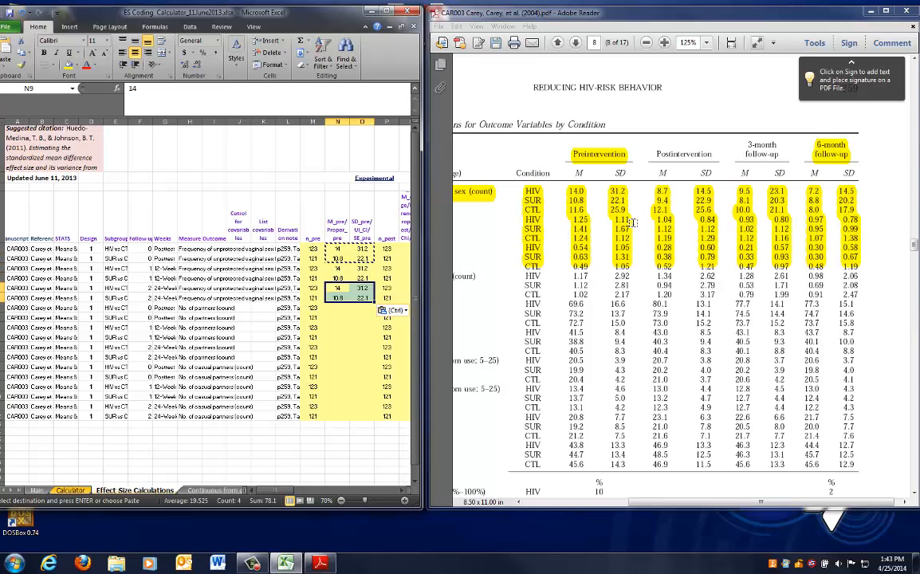
key("Right")
key("Right")
key("Right")
key("Right")
key("Right")
key("Right")
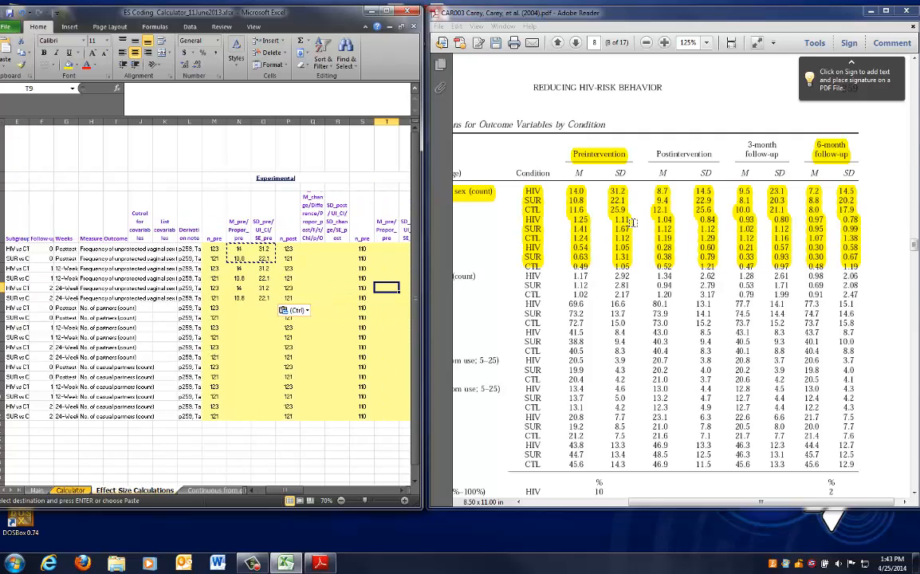
key("Up")
key("Up")
key("Up")
key("Up")
key("Escape")
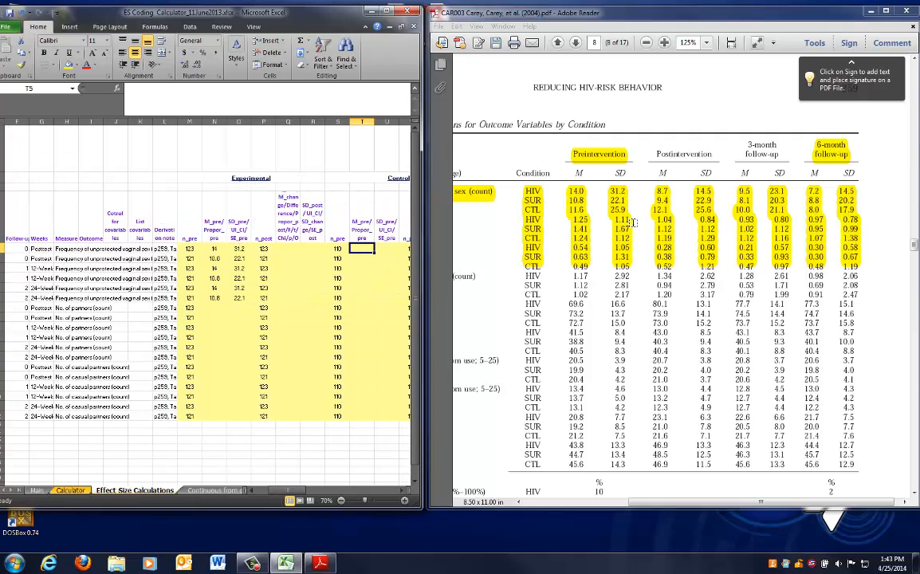
Enter the CTL preintervention mean 11.6 and SD 25.9 in row 5's control columns
key("Right")
key("Right")
key("Right")
key("Right")
key("Left")
key("Left")
key("Left")
key("Left")
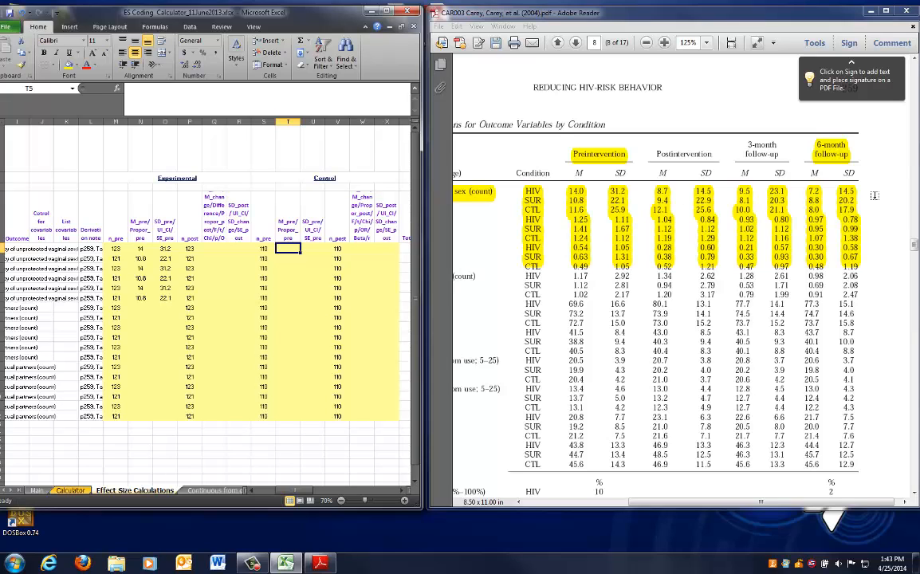
type("11.6")
key("Tab")
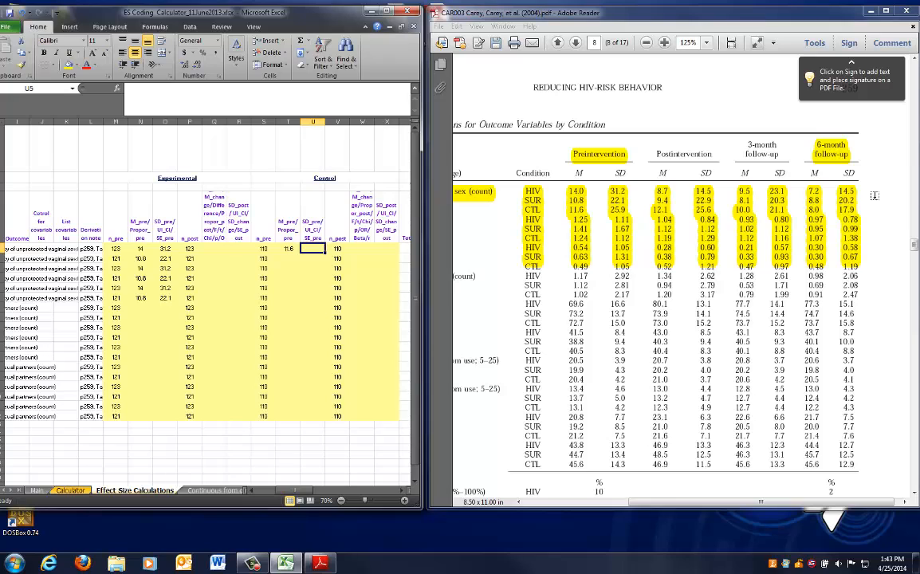
type("25.9")
key("shift+Tab")
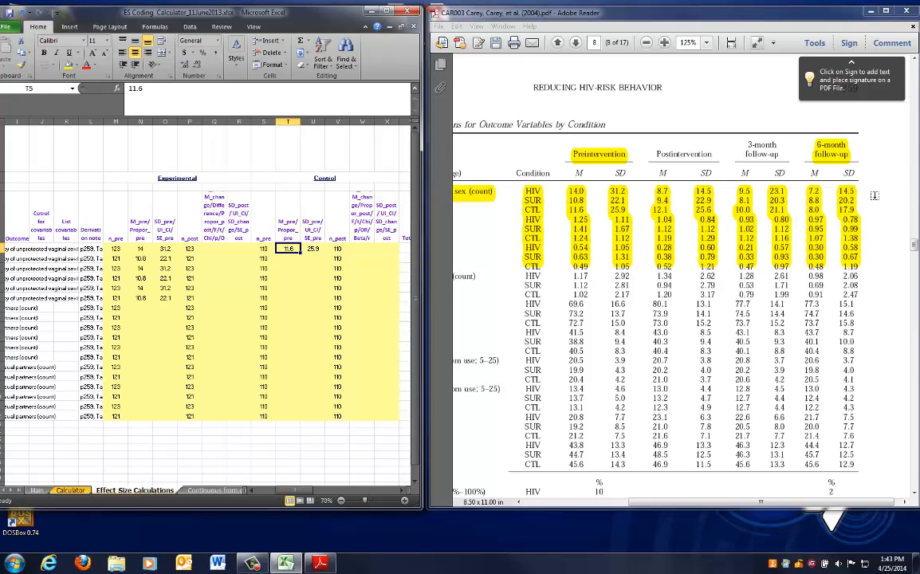
Copy the control preintervention mean and SD from row 5 down through rows 6 to 10
left_click_drag(286, 249, 314, 249)
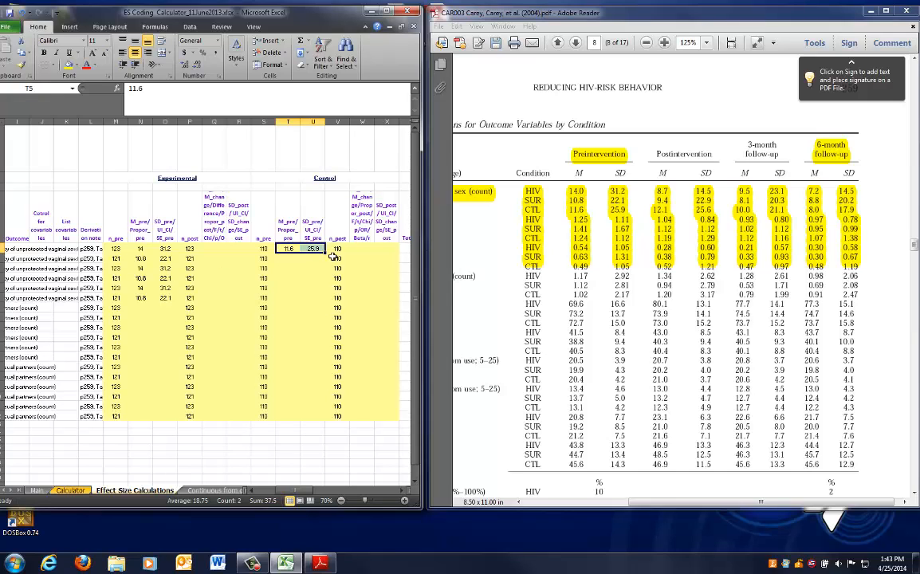
key("ctrl+c")
key("Down")
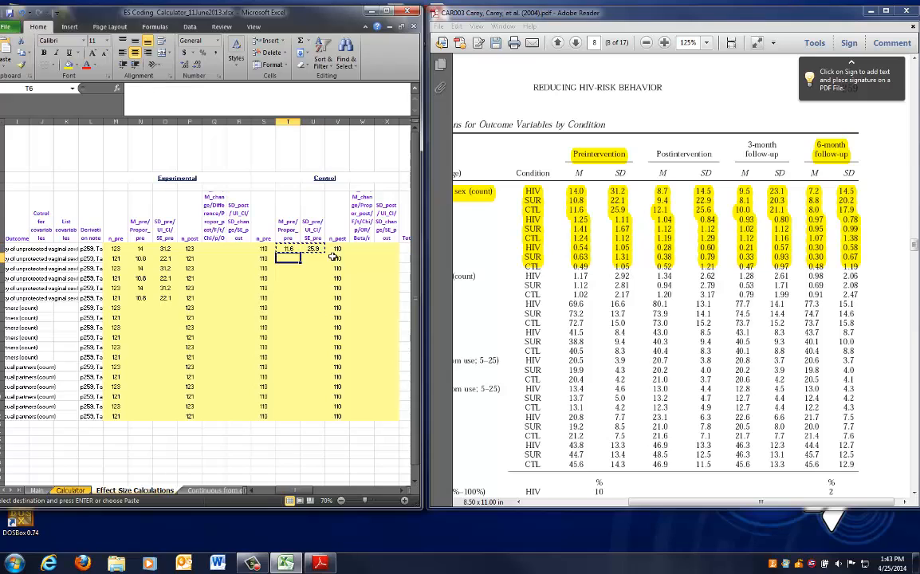
key("ctrl+v")
key("Down")
key("ctrl+v")
key("Down")
key("ctrl+v")
key("Down")
key("ctrl+v")
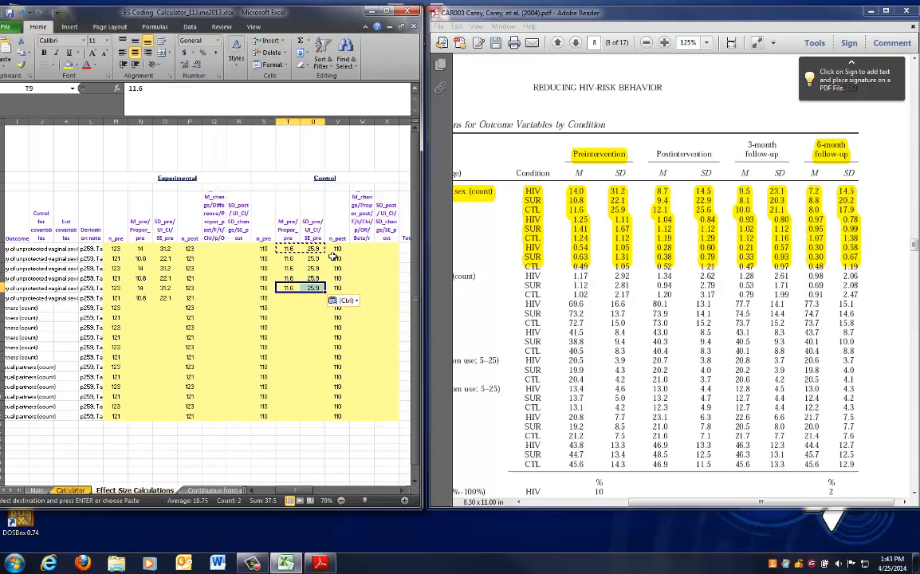
key("Down")
key("ctrl")
key("Escape")
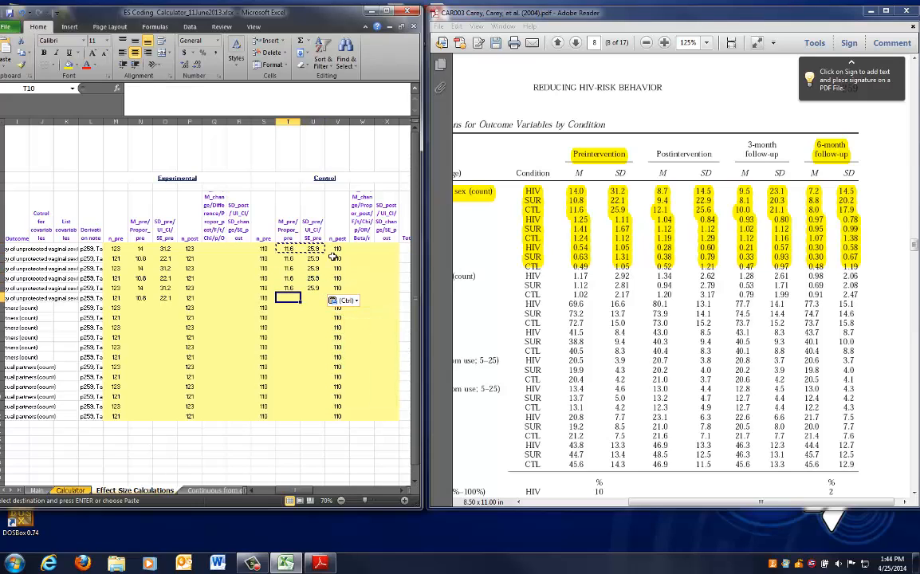
key("ctrl+v")
key("Escape")
Review the sample-size and control columns across the filled rows
key("Right")
key("Right")
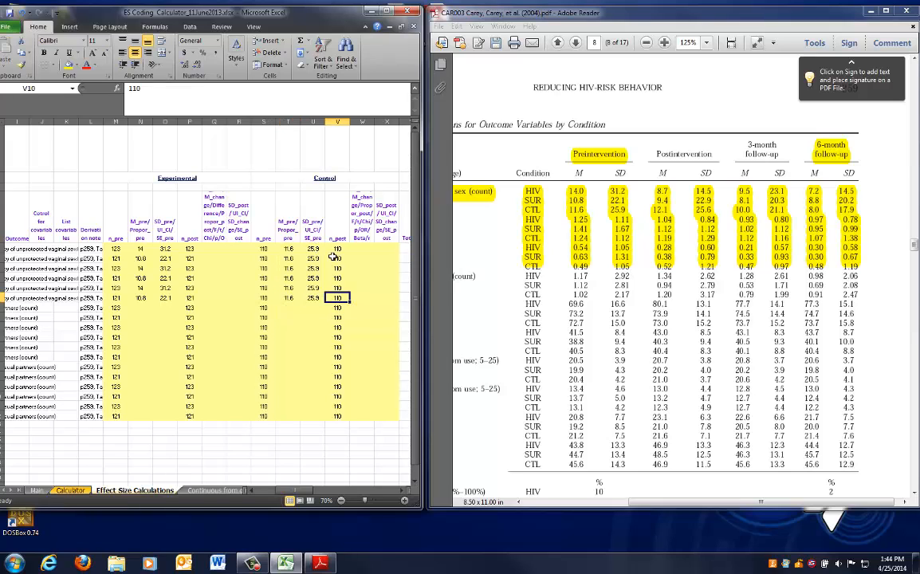
key("Left")
key("Left")
key("Left")
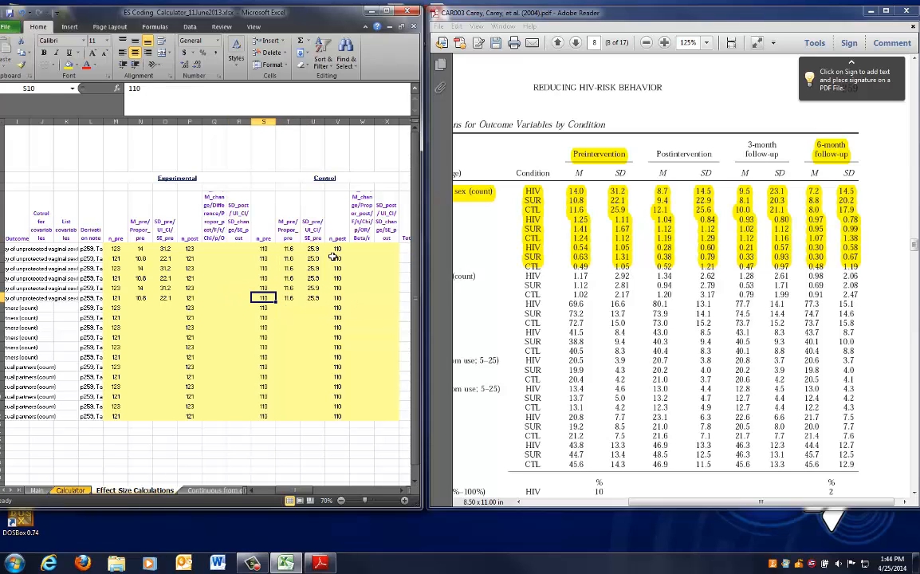
key("Left")
key("Left")
key("Left")
key("Left")
key("Left")
key("Left")
key("Left")
key("Left")
key("Left")
key("Left")
key("Left")
key("Left")
key("Left")
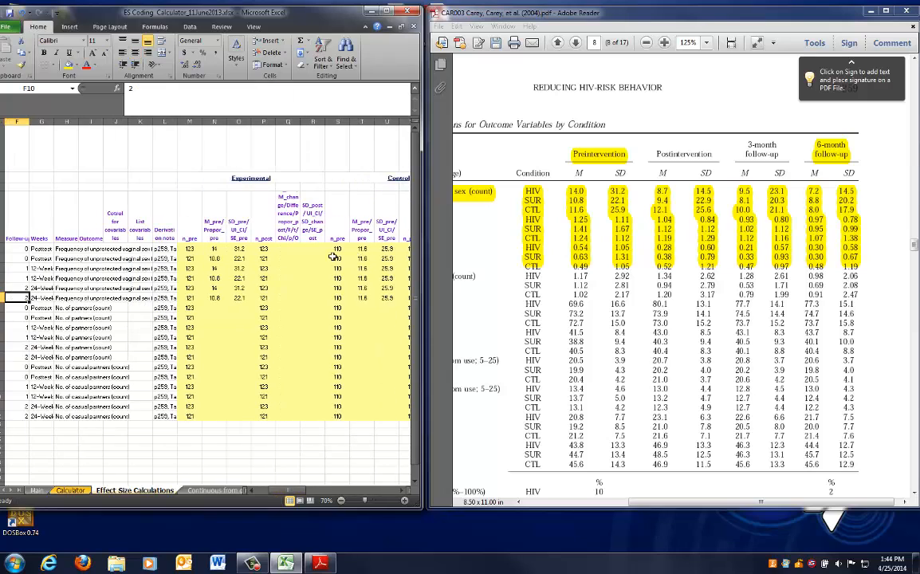
left_click(288, 248)
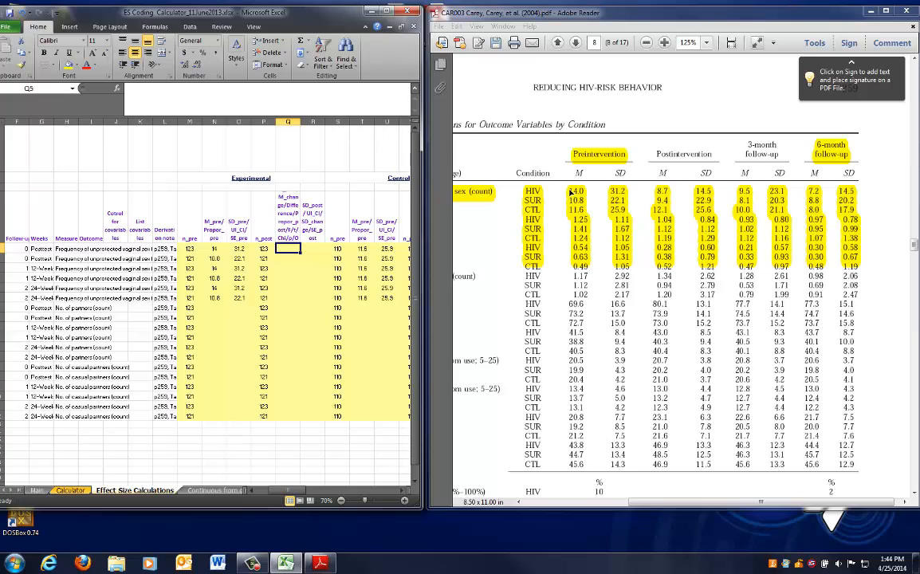
Highlight the HIV and SUR postintervention, 3-month and 6-month values and their condition labels in Table 2
left_click(700, 279)
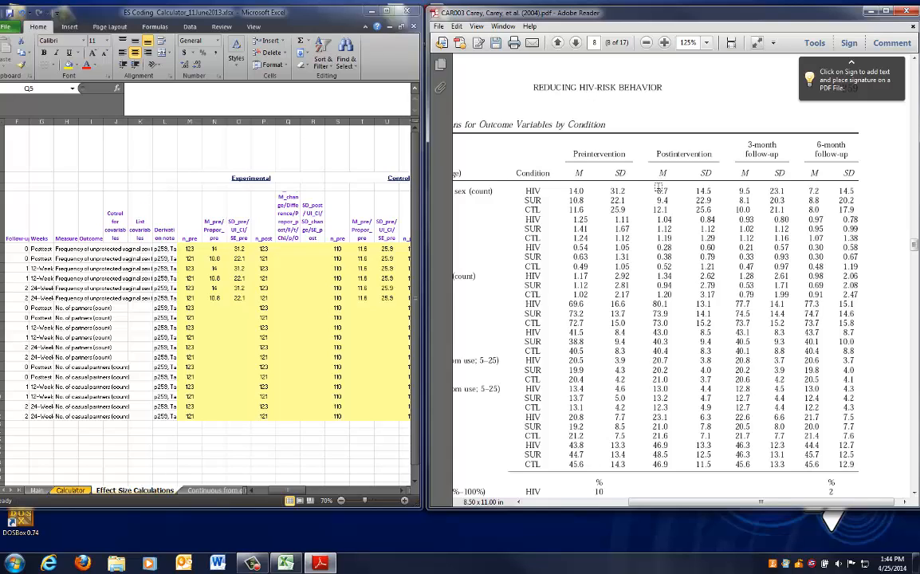
left_click_drag(656, 190, 709, 192)
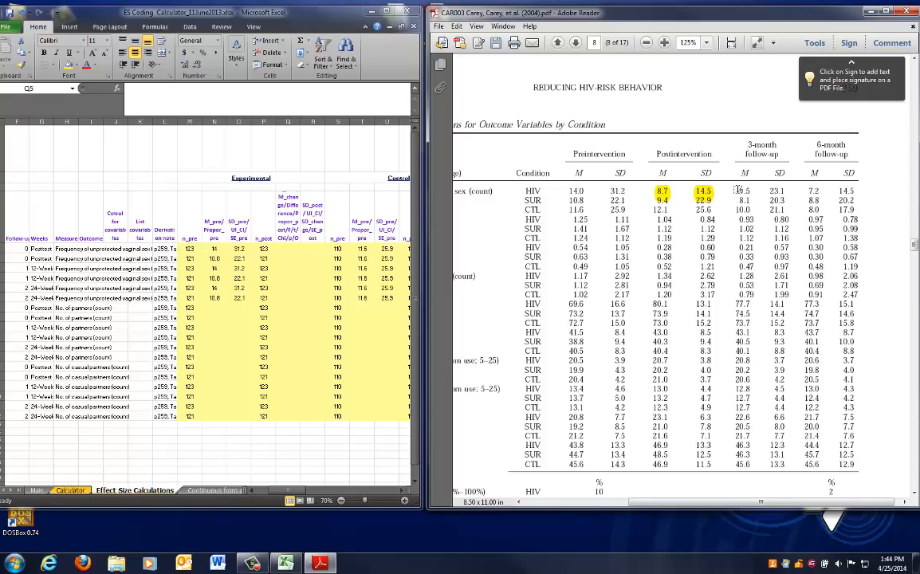
left_click_drag(739, 190, 854, 198)
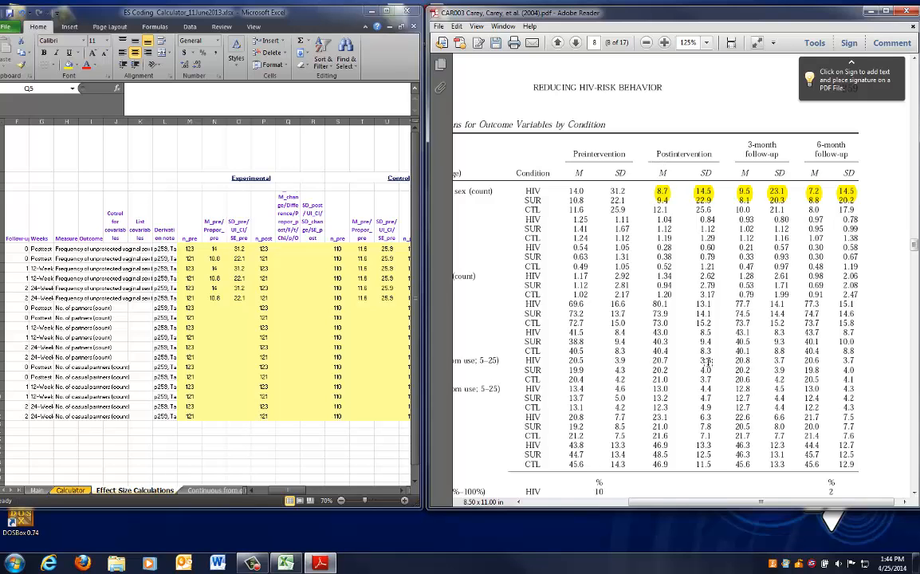
left_click_drag(724, 503, 660, 505)
left_click_drag(633, 188, 648, 186)
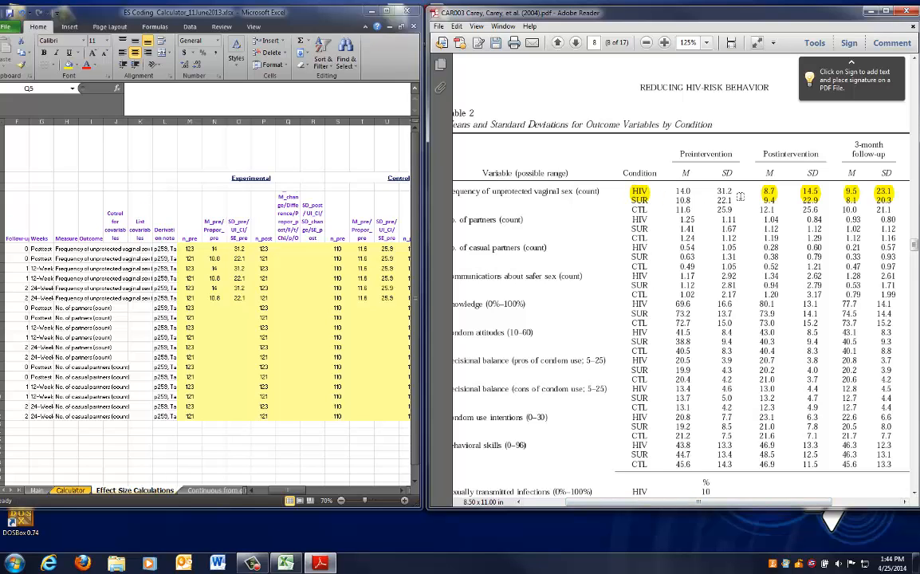
left_click_drag(718, 505, 770, 505)
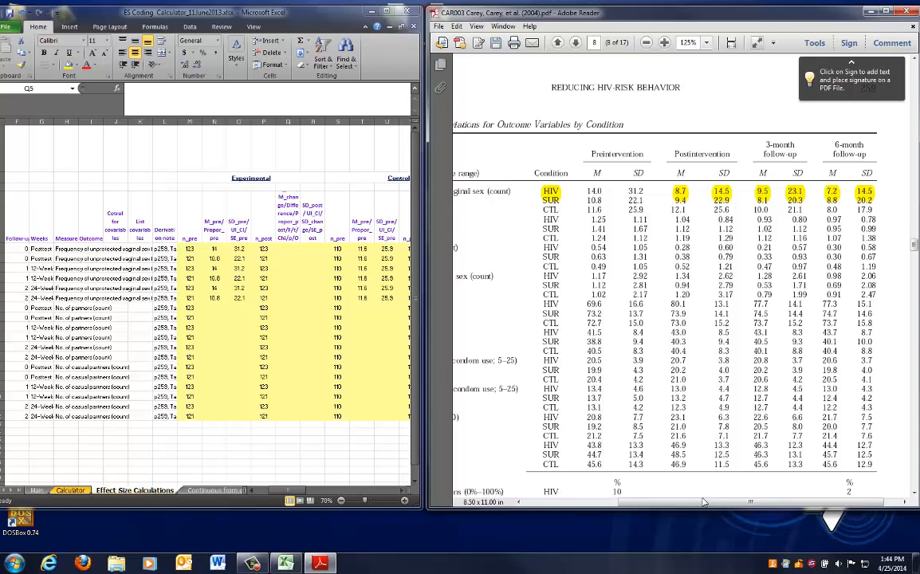
Enter experimental postintervention values: HIV mean 8.7 and SD 14.5 in row 5, SUR mean 9.4 and SD 22.9 in row 6
left_click(288, 249)
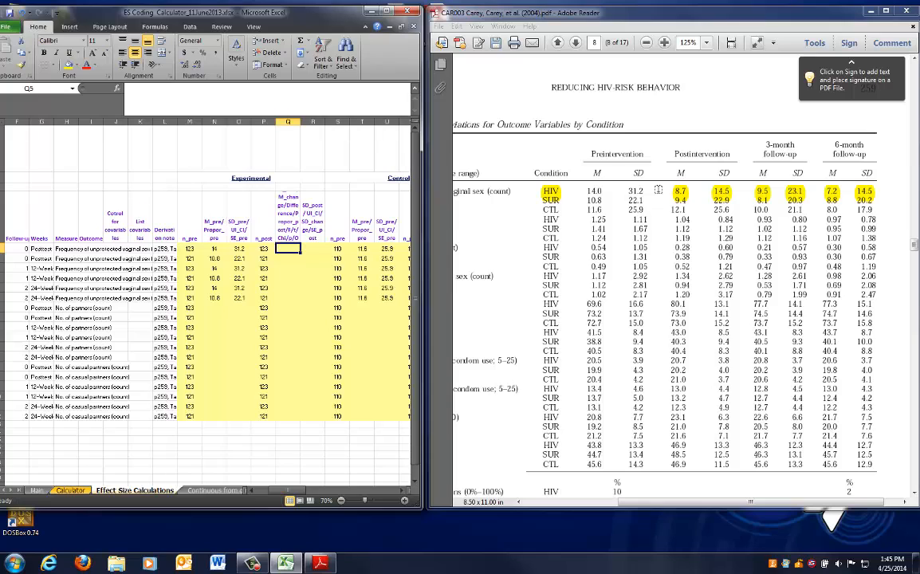
type("8.7")
key("Tab")
type("14.")
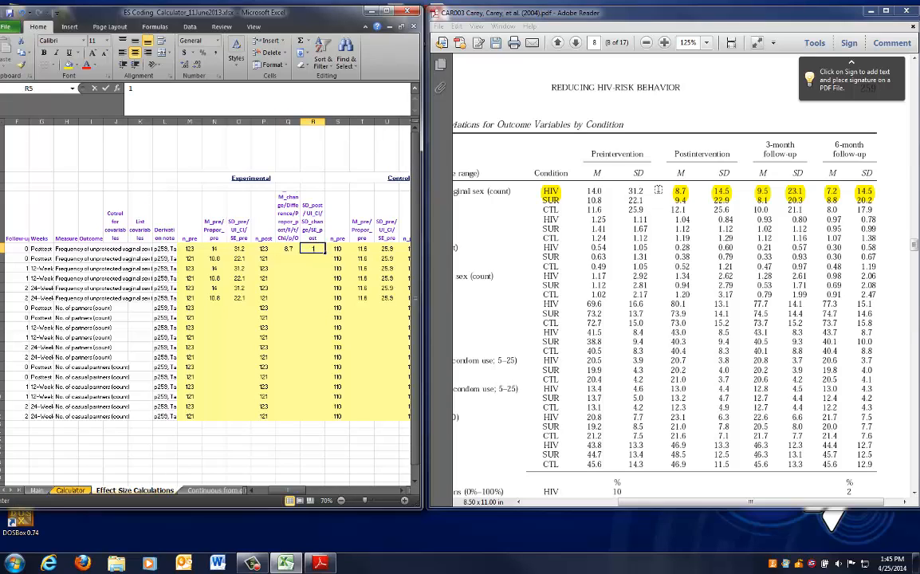
key("Return")
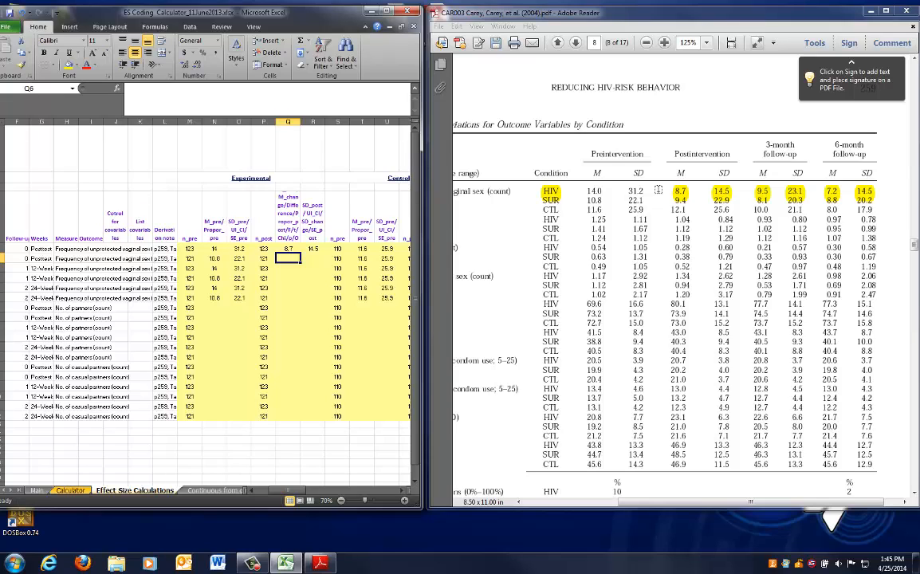
type("9.4")
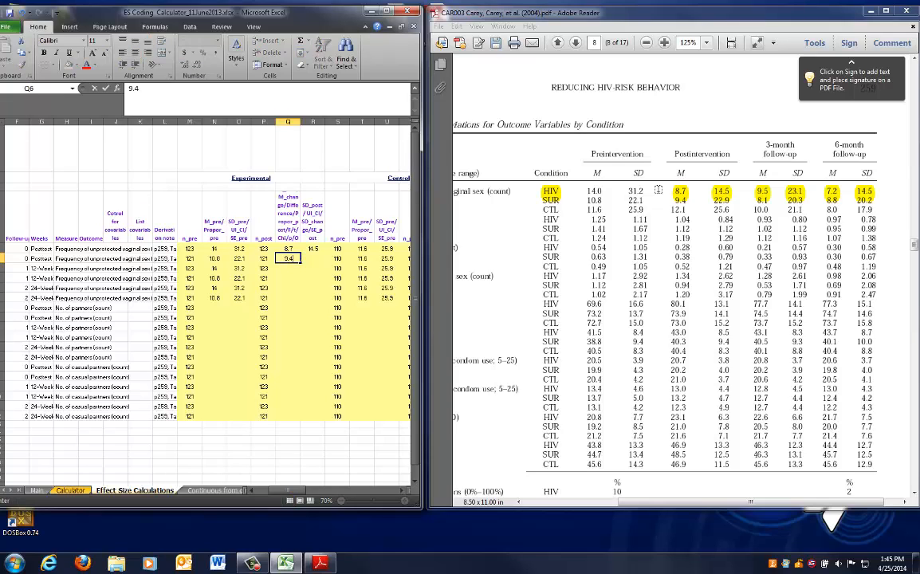
key("Tab")
type("22.")
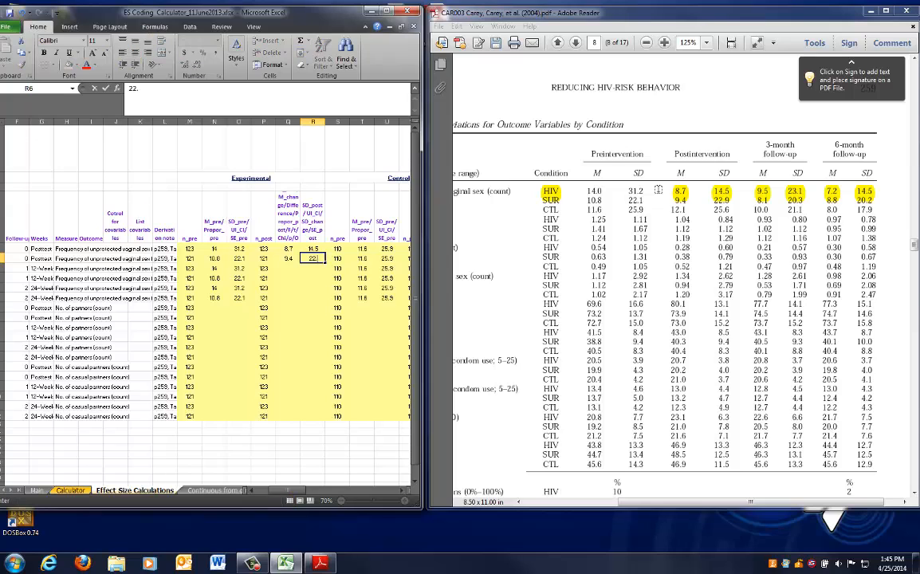
type("9")
Review the row's subgroup, follow-up and measure columns before entering the control postintervention values
key("Tab")
key("Tab")
key("Tab")
key("Tab")
key("Tab")
key("Tab")
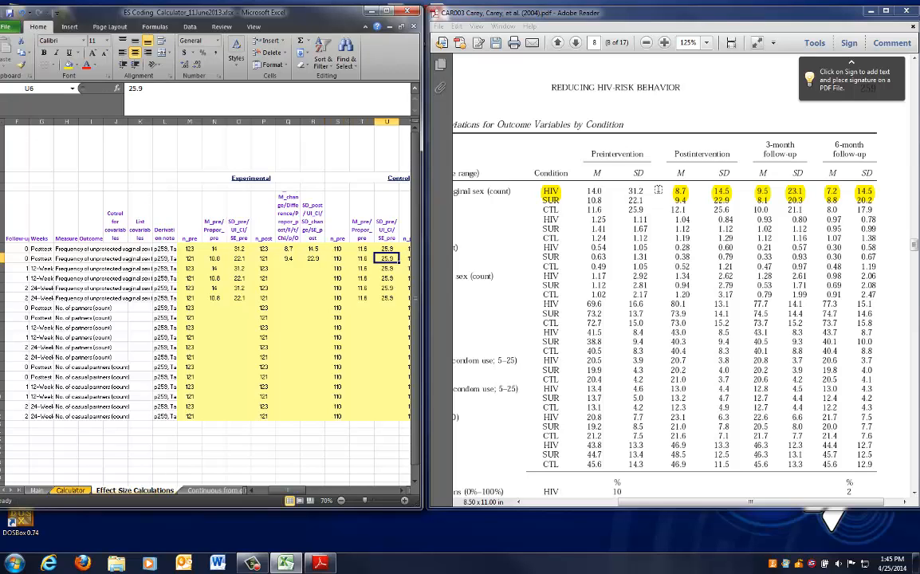
key("Left")
key("Left")
key("Left")
key("Left")
key("Left")
key("Left")
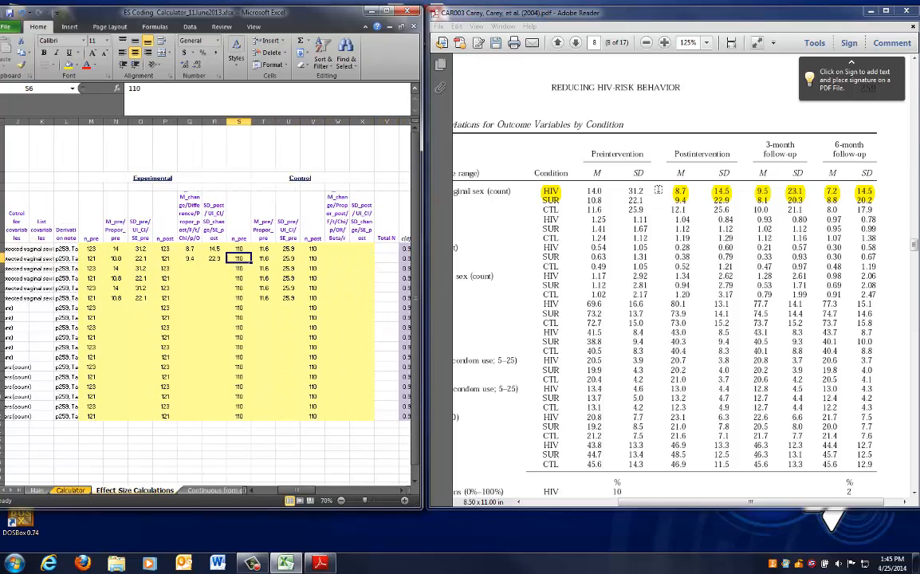
key("Left")
key("Left")
key("Left")
key("Left")
key("Left")
key("Left")
key("Left")
key("Left")
key("Left")
key("Left")
key("Left")
key("Left")
key("Left")
key("Left")
key("Left")
key("Left")
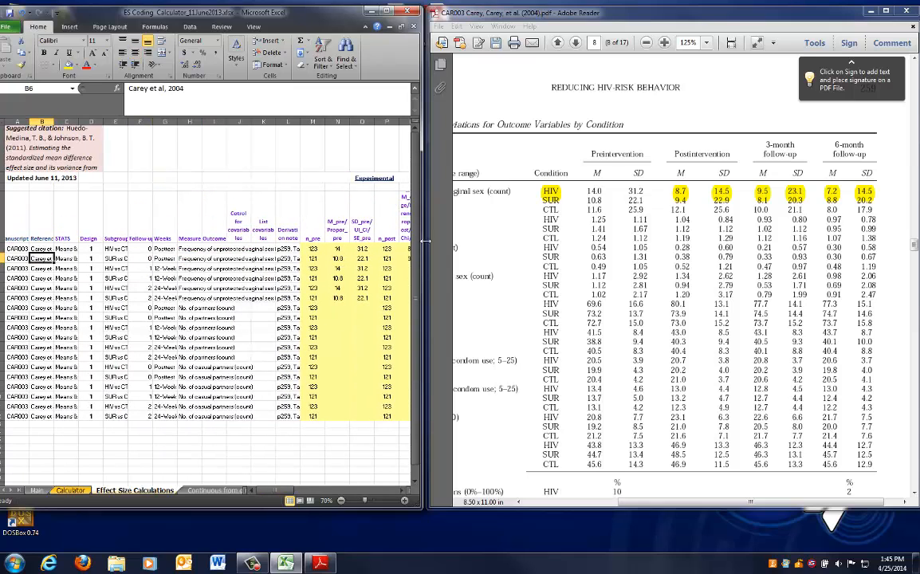
left_click(110, 250)
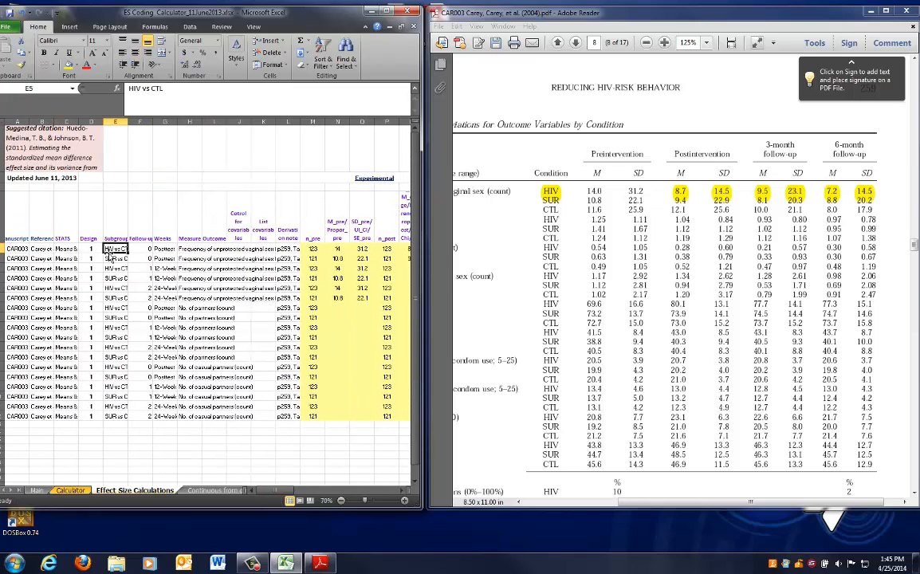
left_click(111, 258)
left_click_drag(147, 250, 161, 253)
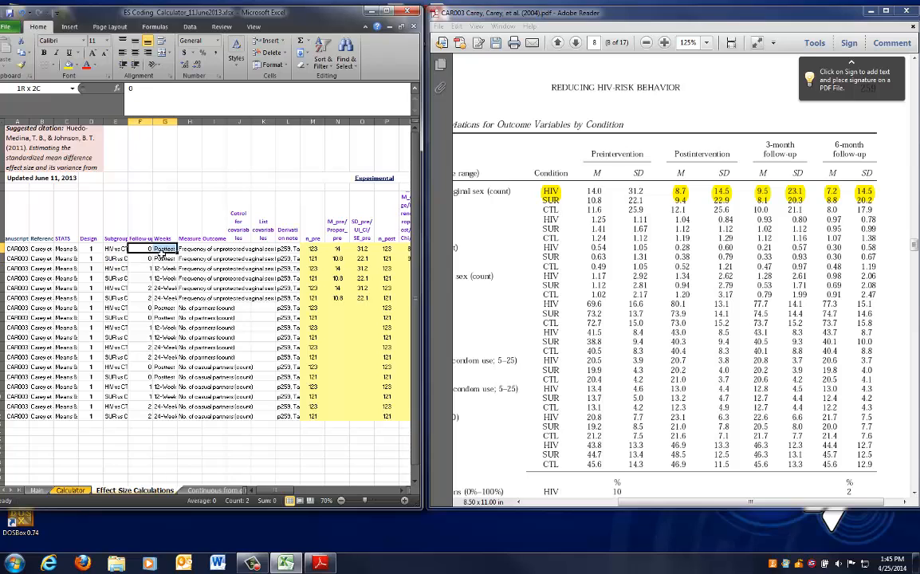
left_click(201, 249)
key("Right")
key("Right")
key("Right")
key("Right")
key("Right")
key("Right")
key("Right")
key("Right")
key("Right")
key("Right")
key("Right")
key("Right")
key("Right")
key("Right")
key("Right")
key("Right")
key("Right")
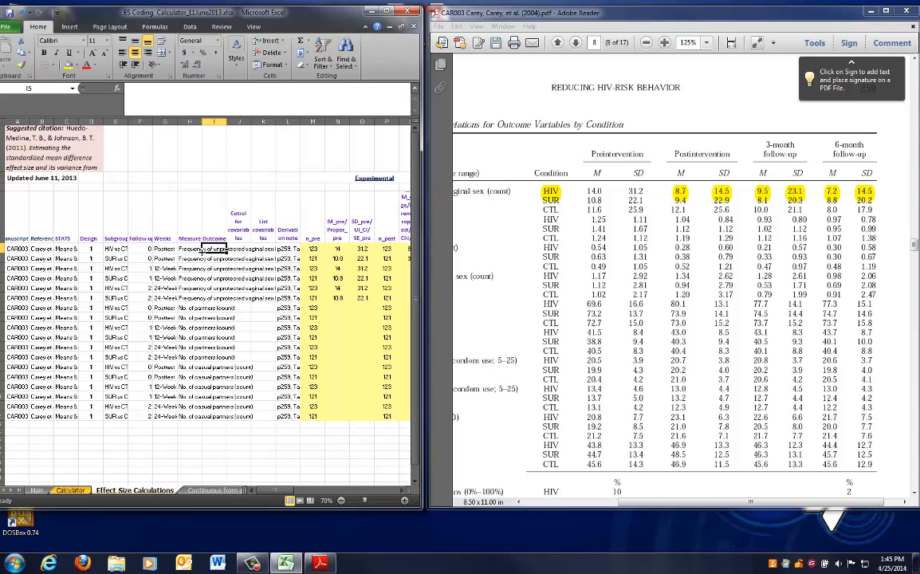
key("Left")
key("Left")
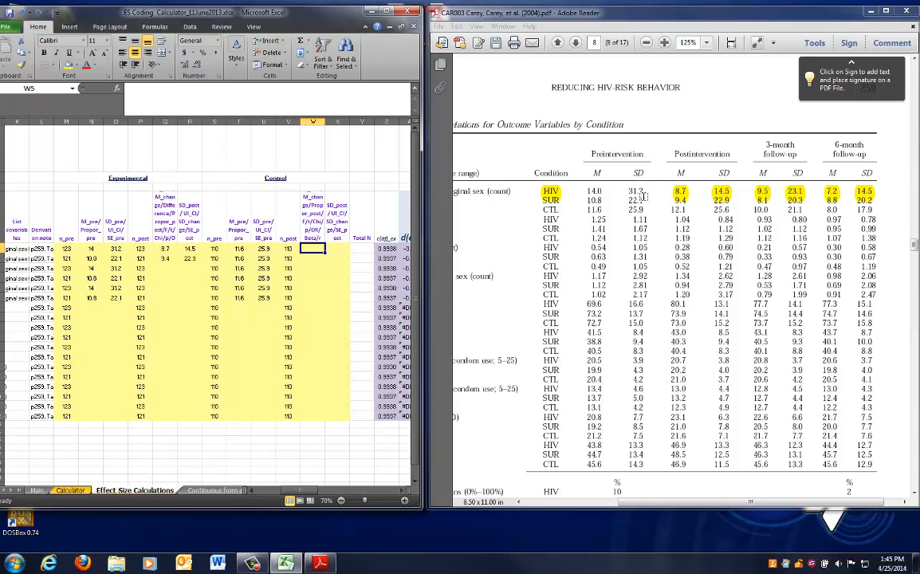
Enter the CTL postintervention mean 12.1 in row 5's control post column
type("1")
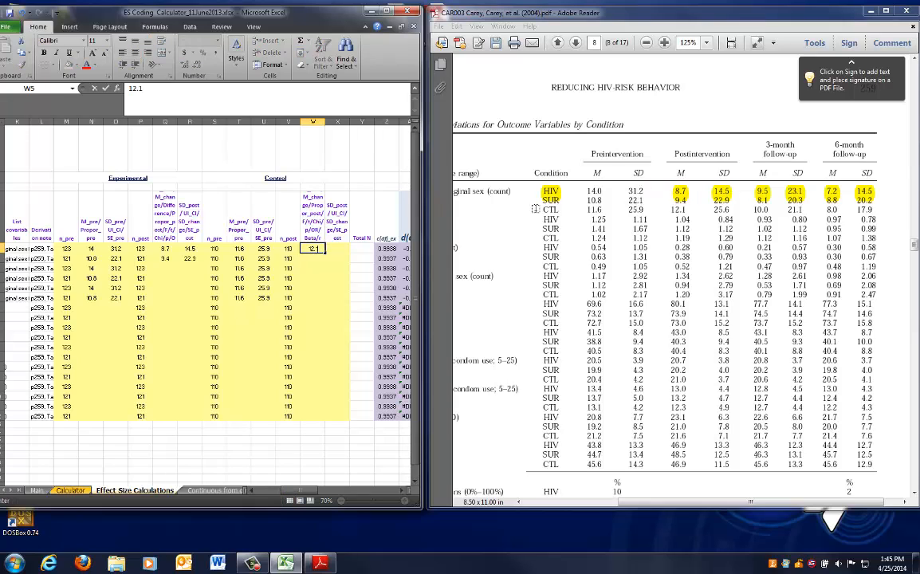
type("2.1")
key("Tab")
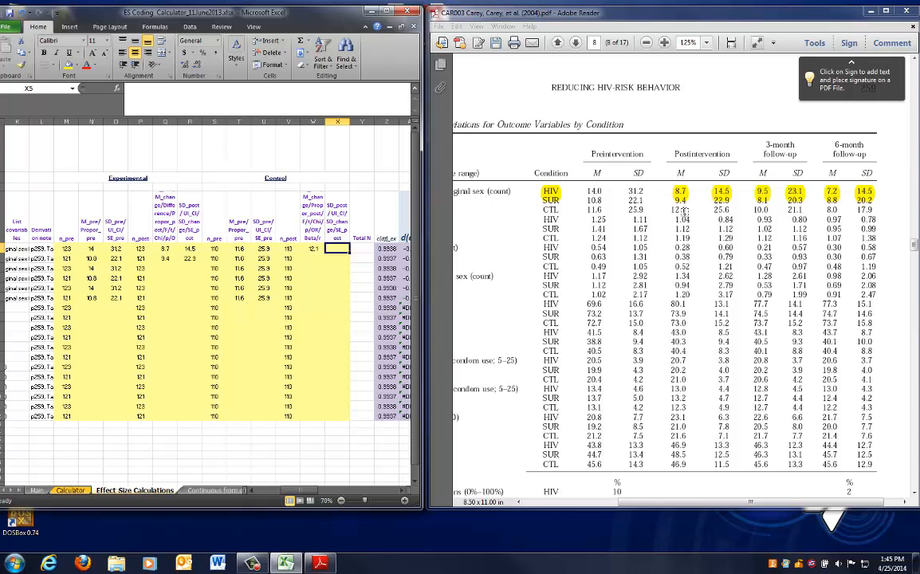
Highlight the CTL postintervention mean and SD in Table 2 and enter the control post SD 25.6 in row 5
left_click_drag(610, 191, 703, 210)
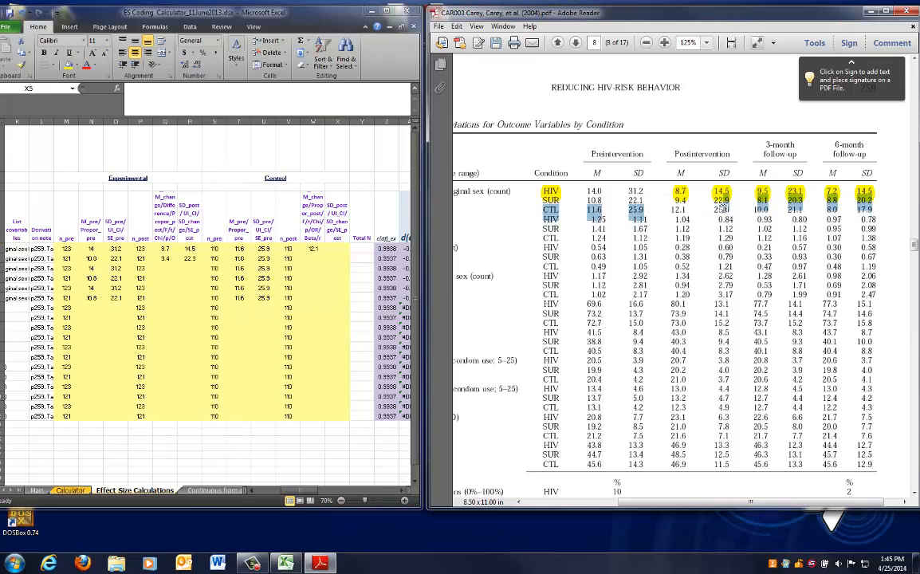
left_click(338, 249)
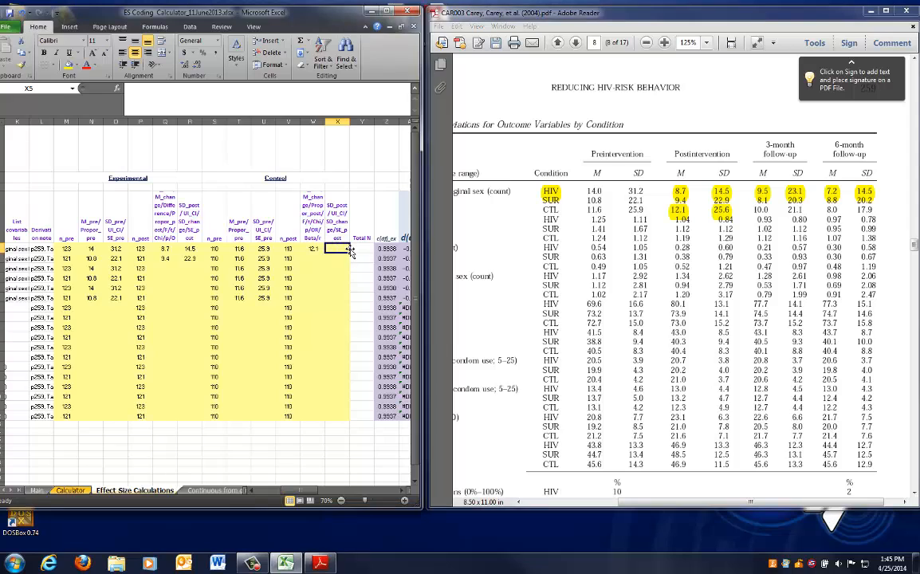
type("25.6")
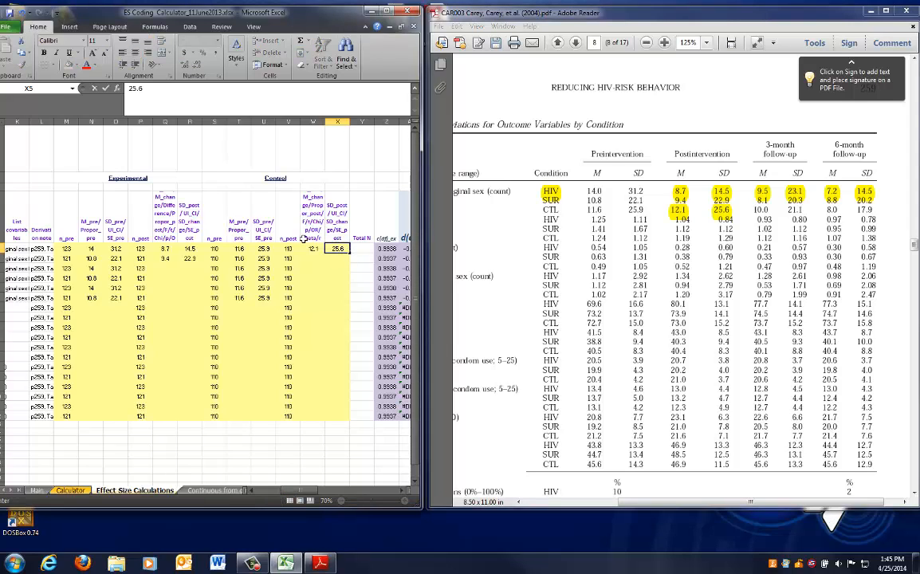
Copy row 5's control postintervention mean and SD into row 6
left_click_drag(312, 249, 330, 248)
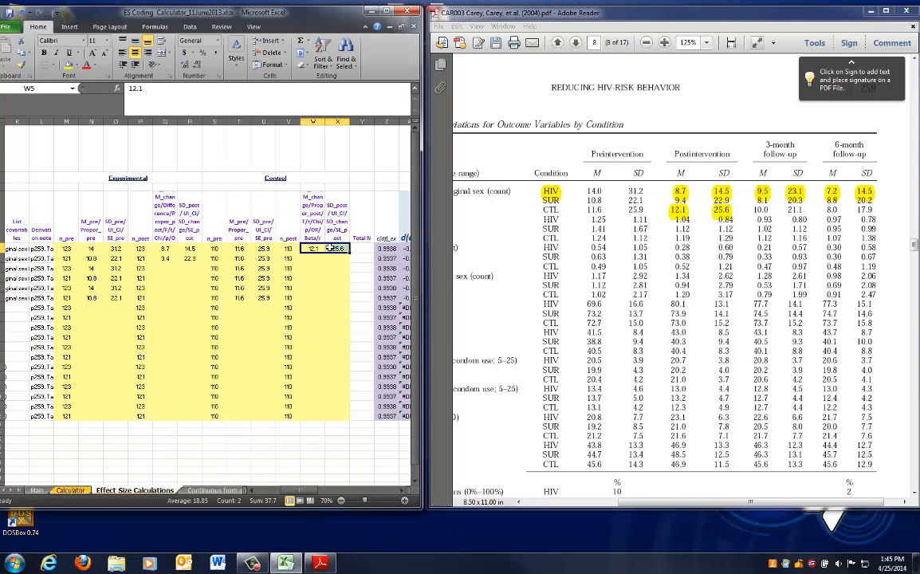
key("ctrl+c")
key("Down")
key("ctrl+v")
key("Escape")
Review the subgroup and follow-up labels of rows 7 and 8 before entering 3-month values
key("Down")
key("Left")
key("Left")
key("Left")
key("Left")
key("Left")
key("Left")
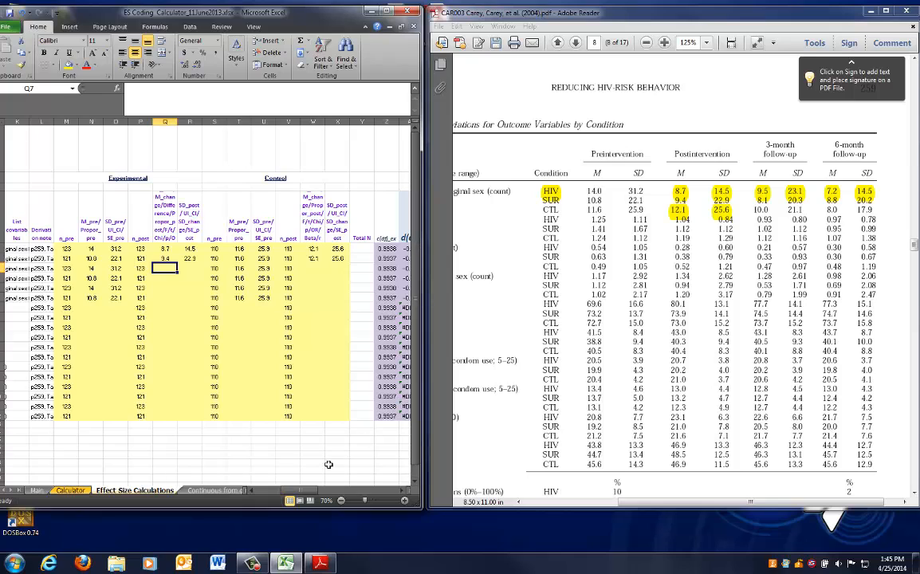
scroll(335, 435, "left", 5)
left_click(115, 270)
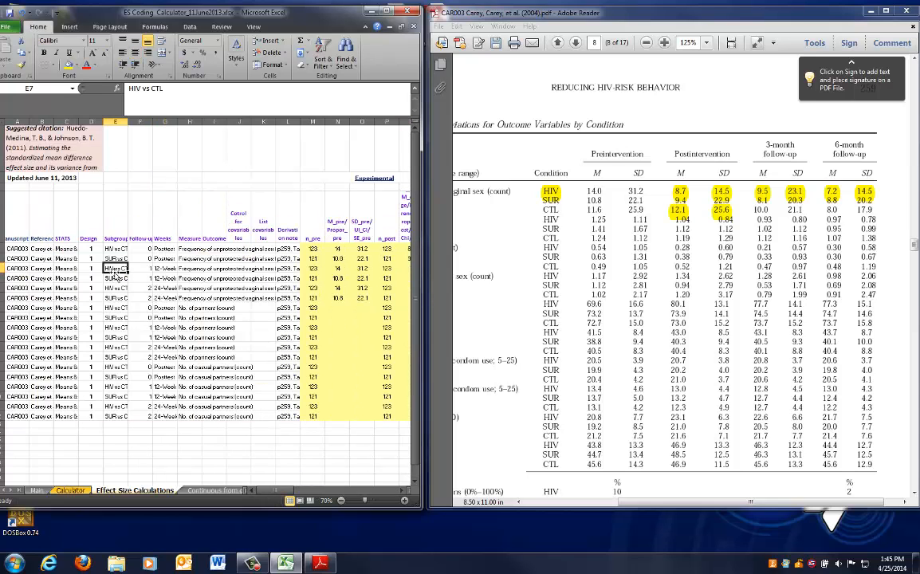
left_click(116, 278)
left_click_drag(140, 268, 165, 278)
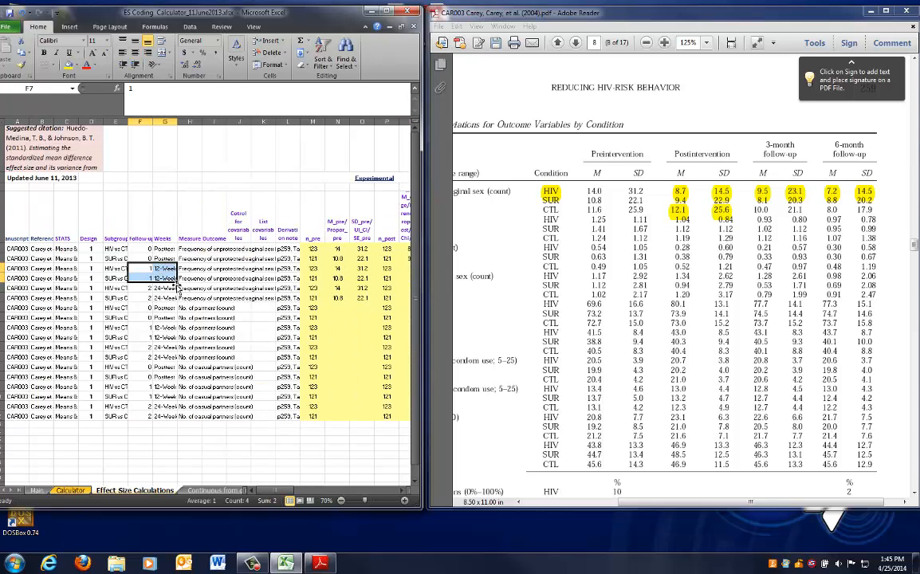
left_click_drag(273, 491, 303, 491)
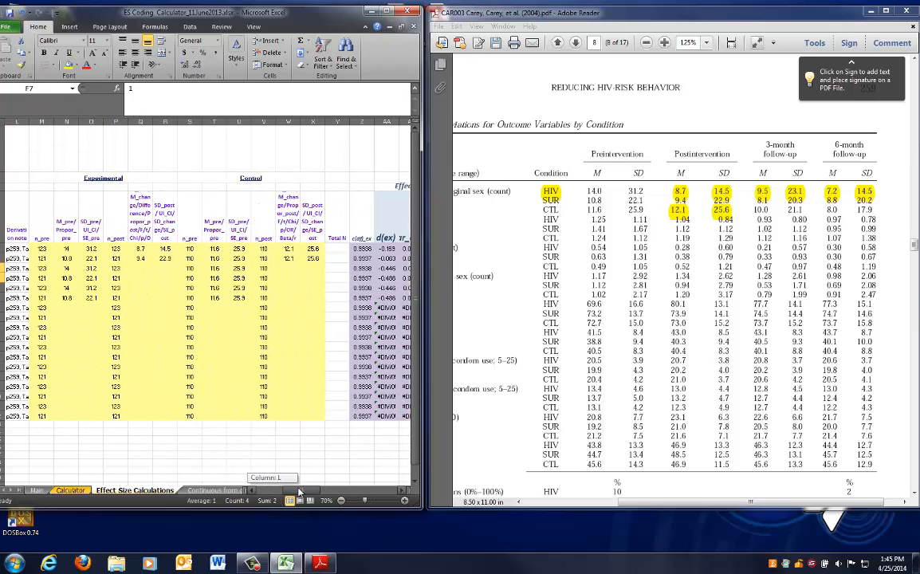
Enter experimental 3-month values: HIV mean 9.5 and SD 23.1 in row 7, SUR mean 8.1 and SD 20.3 in row 8
left_click(141, 268)
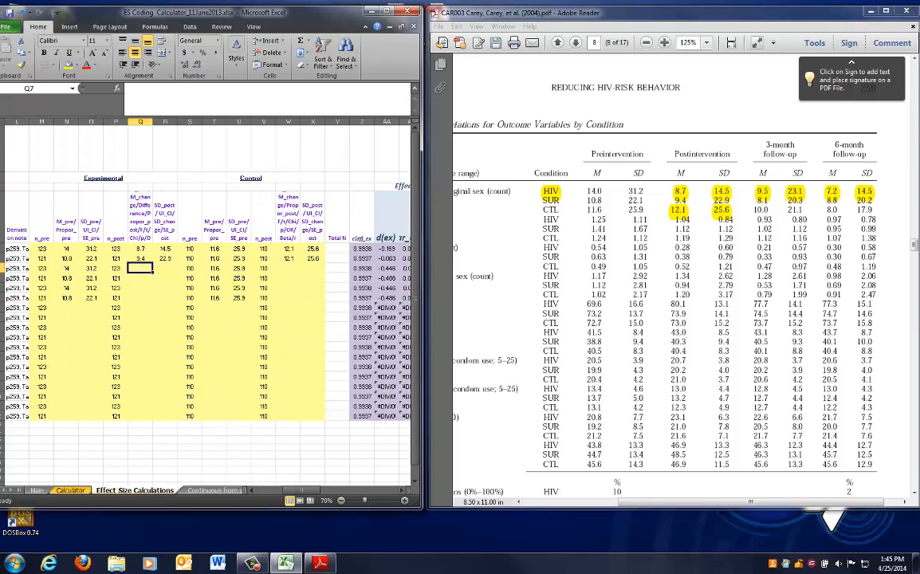
type("9.")
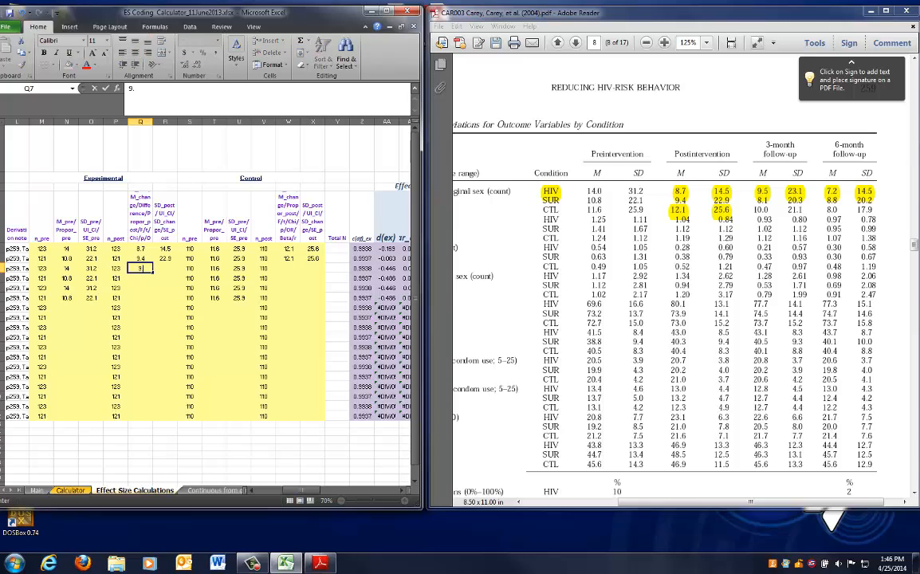
type("5")
key("Tab")
type("23")
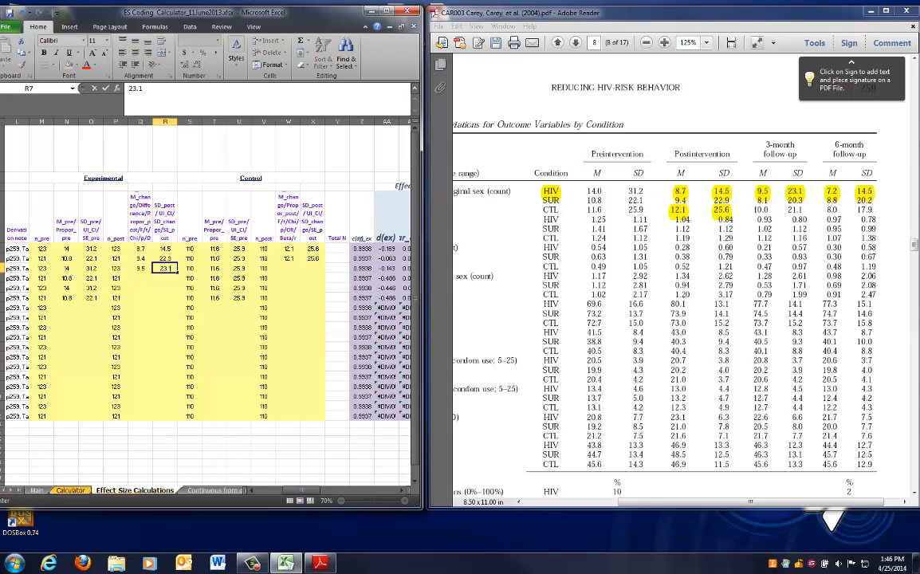
key("Return")
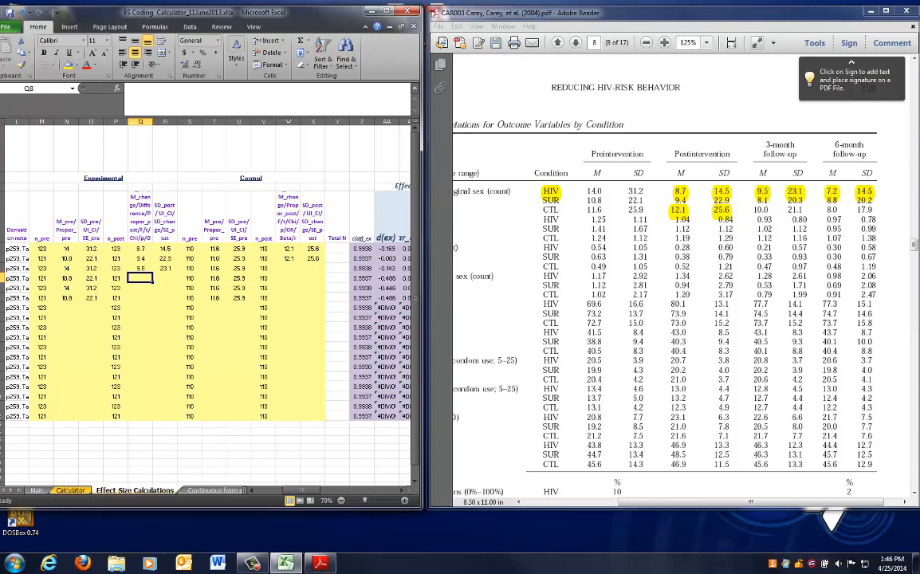
type("8.1")
key("Tab")
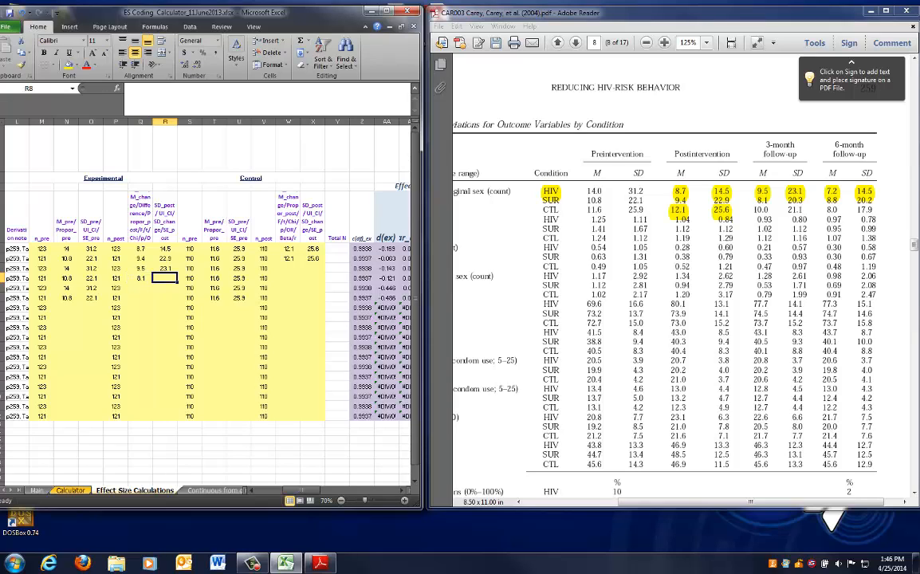
type("20.3")
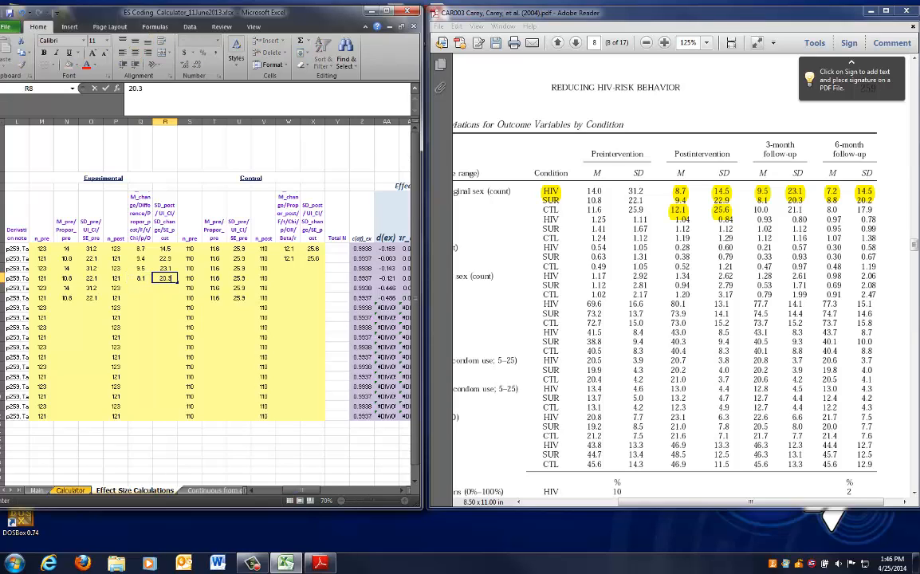
key("Tab")
Enter the CTL 3-month mean 10 and SD 21.1 in row 7's control post columns
key("Right")
key("Right")
key("Right")
key("Right")
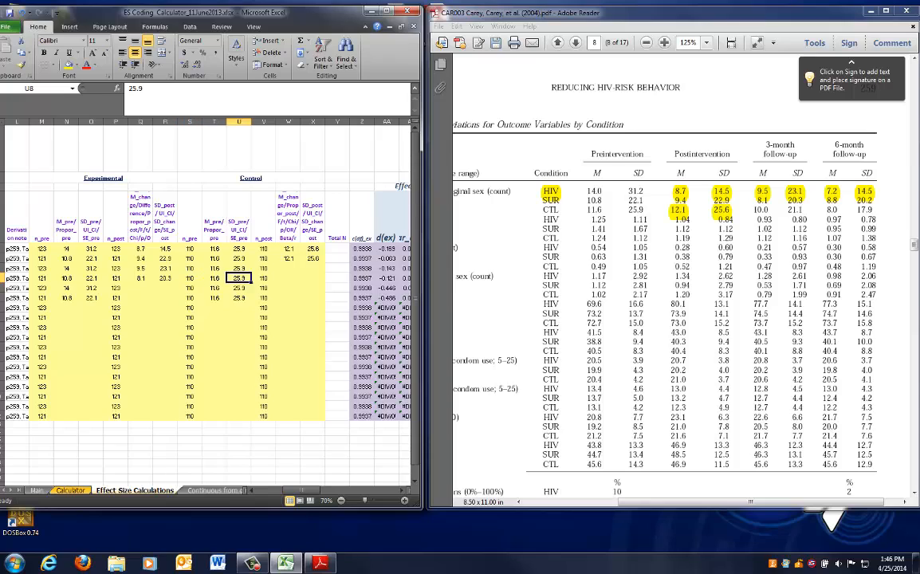
key("Up")
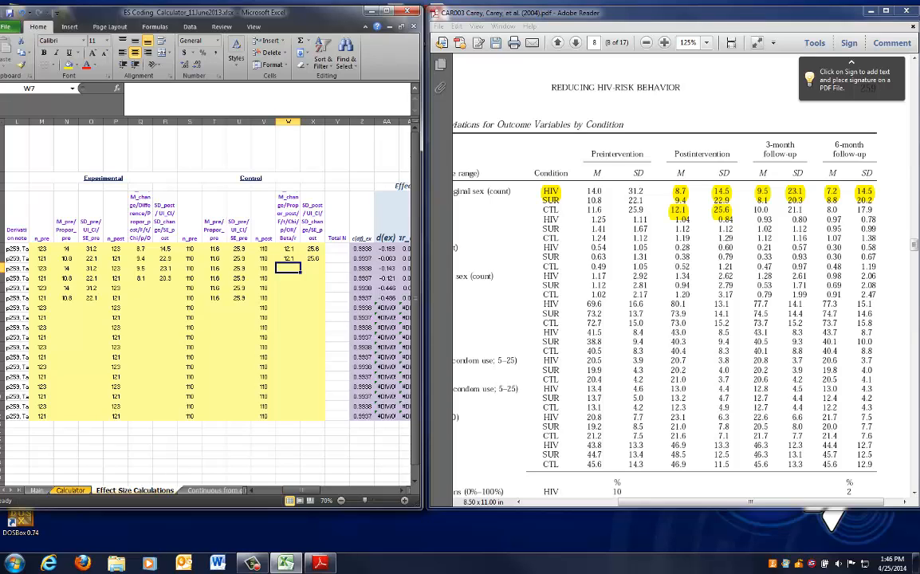
type("10")
key("Tab")
type("21.1")
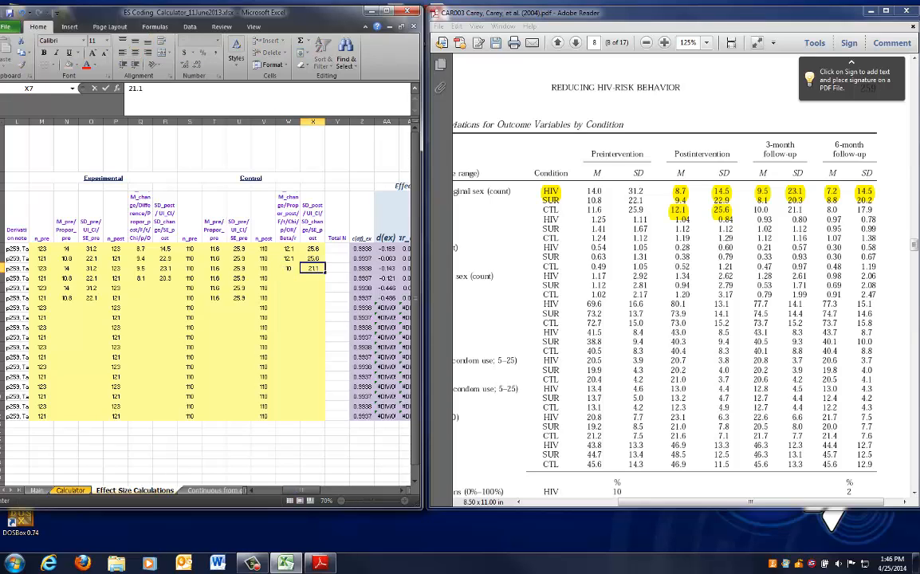
Copy row 7's control 3-month mean and SD into row 8
left_click(289, 268)
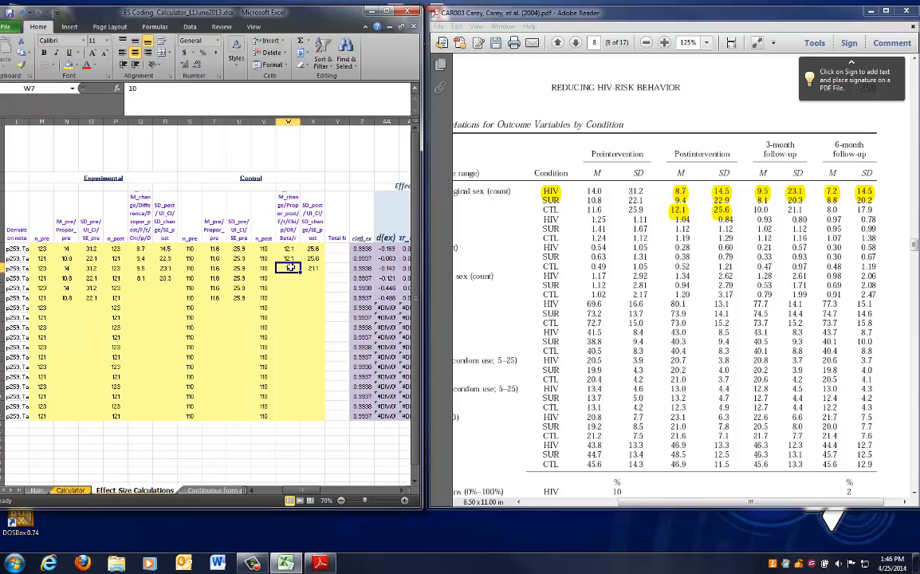
left_click_drag(289, 268, 310, 269)
key("ctrl+c")
key("Down")
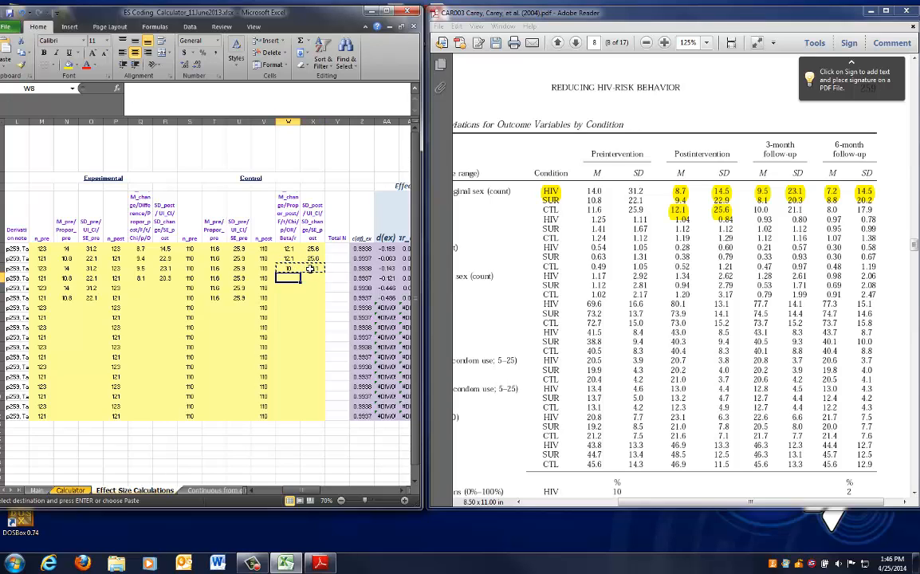
key("Return")
Review row 9's labels in the workbook and the 6-month follow-up values in Table 2
key("Down")
key("Left")
key("Left")
key("Left")
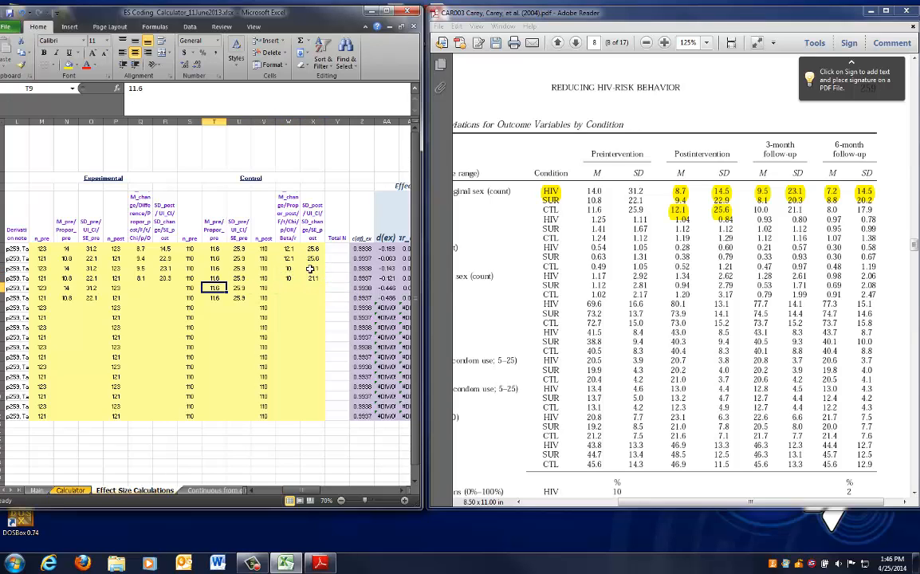
key("Left")
key("Left")
key("Left")
key("Left")
key("Left")
key("Left")
key("Left")
key("Left")
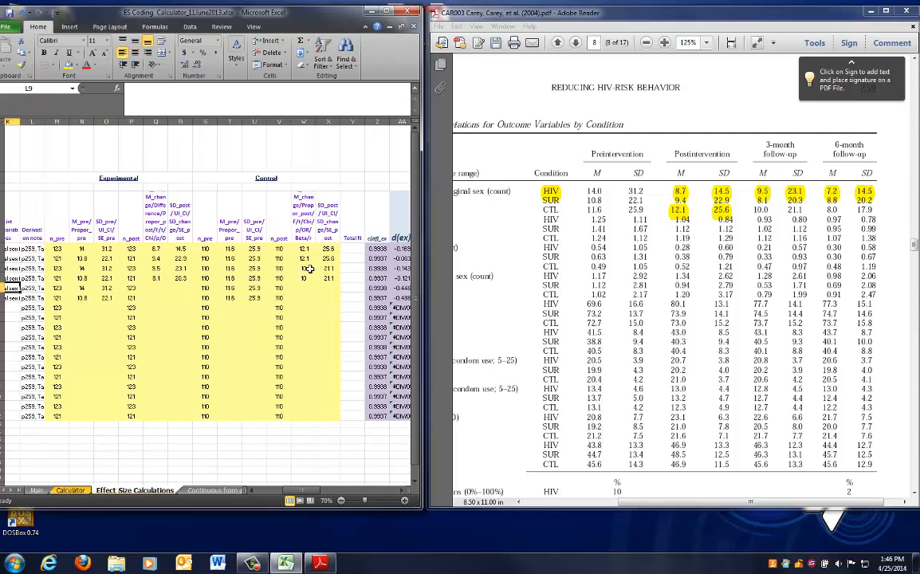
key("Left")
key("Left")
key("Left")
key("Left")
key("Left")
key("Left")
key("Left")
key("Left")
key("Left")
key("Left")
key("Left")
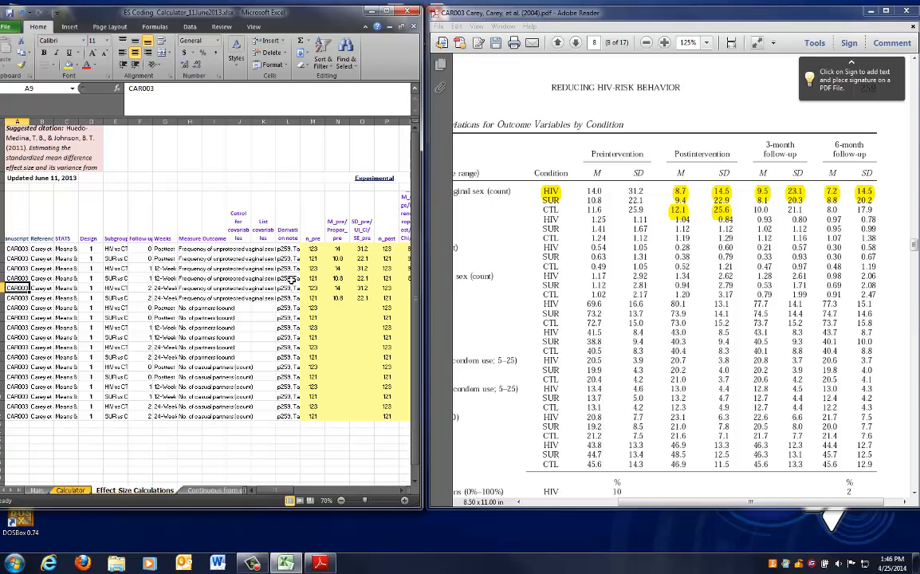
left_click(835, 194)
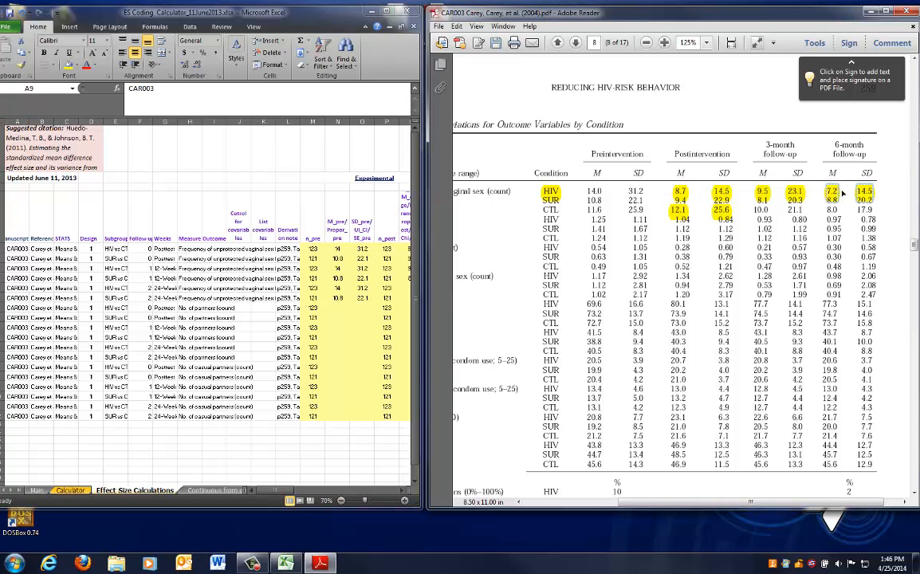
left_click(351, 285)
left_click(347, 315)
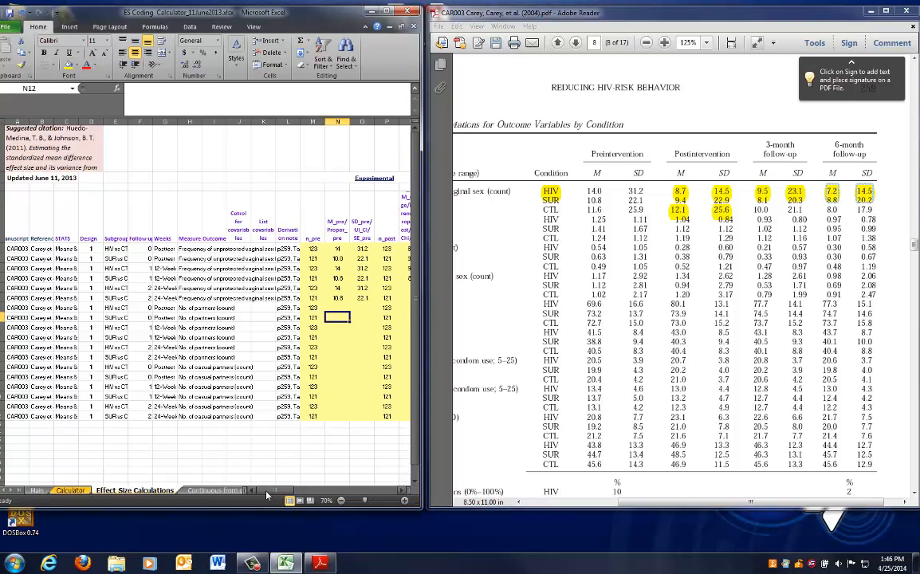
left_click_drag(267, 493, 280, 494)
Enter experimental 6-month values: HIV mean 7.2 and SD 14.5 in row 9, SUR mean 8.8 and SD 20.2 in row 10
left_click(293, 286)
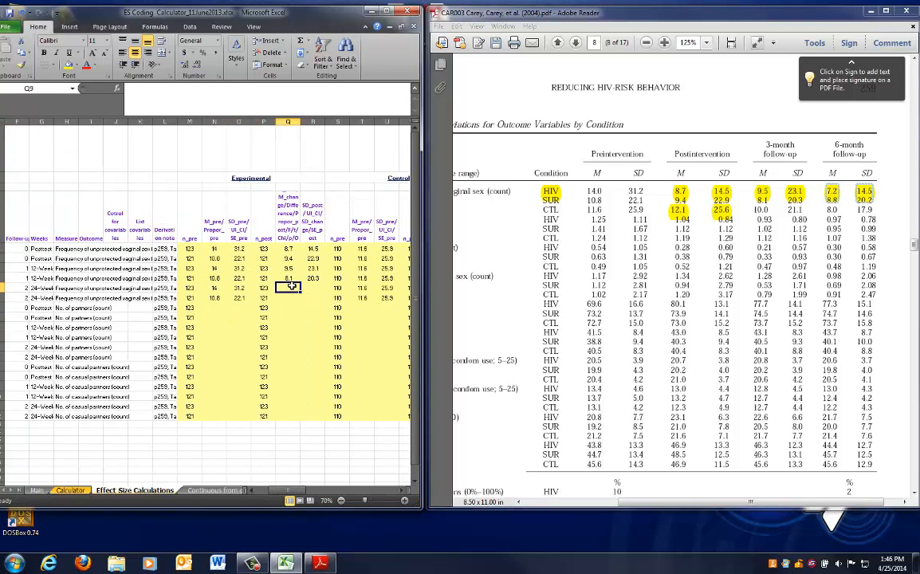
type("7.2")
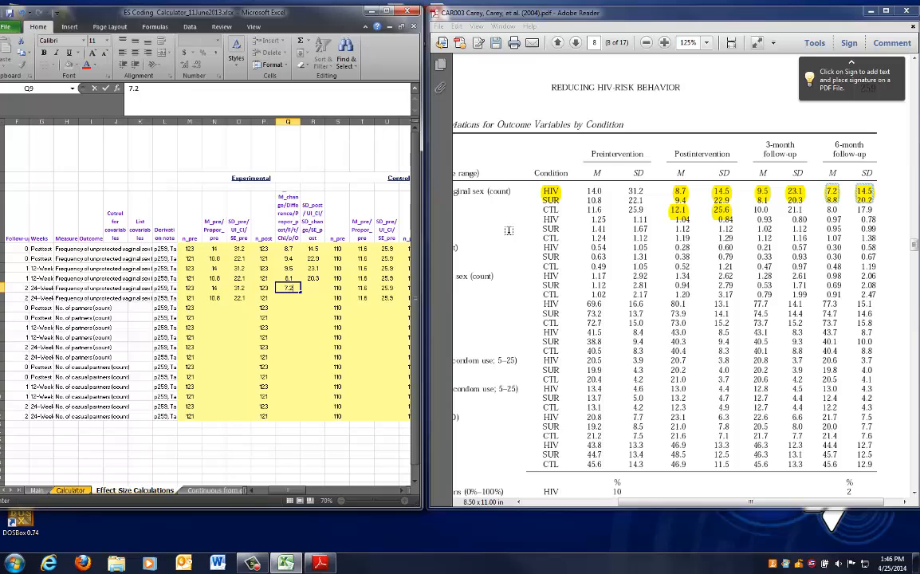
key("Tab")
type("14.")
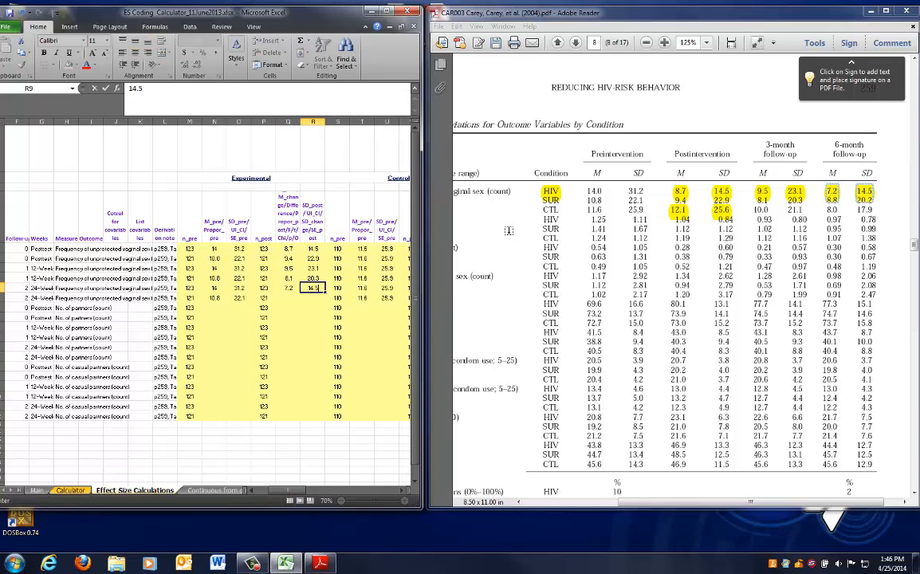
key("Return")
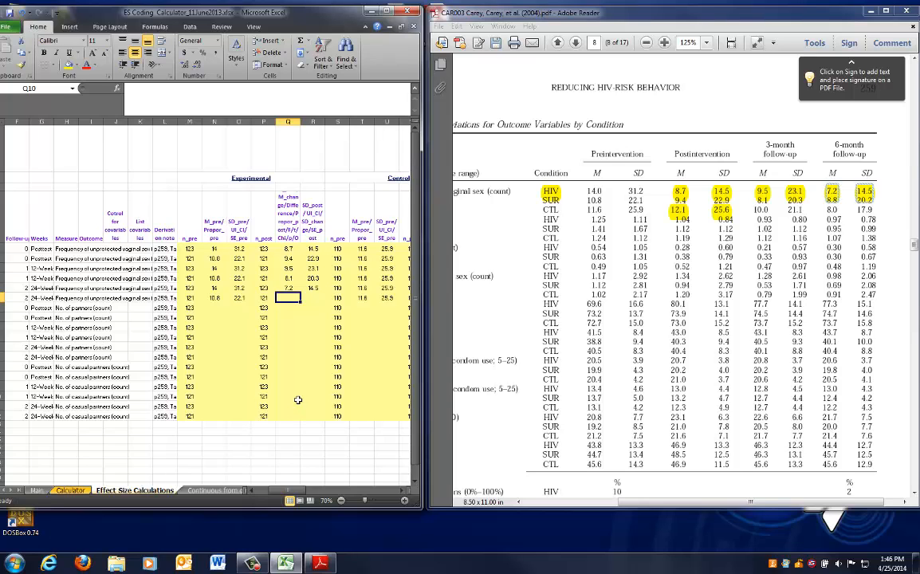
type("8.8")
key("Tab")
type("20.2")
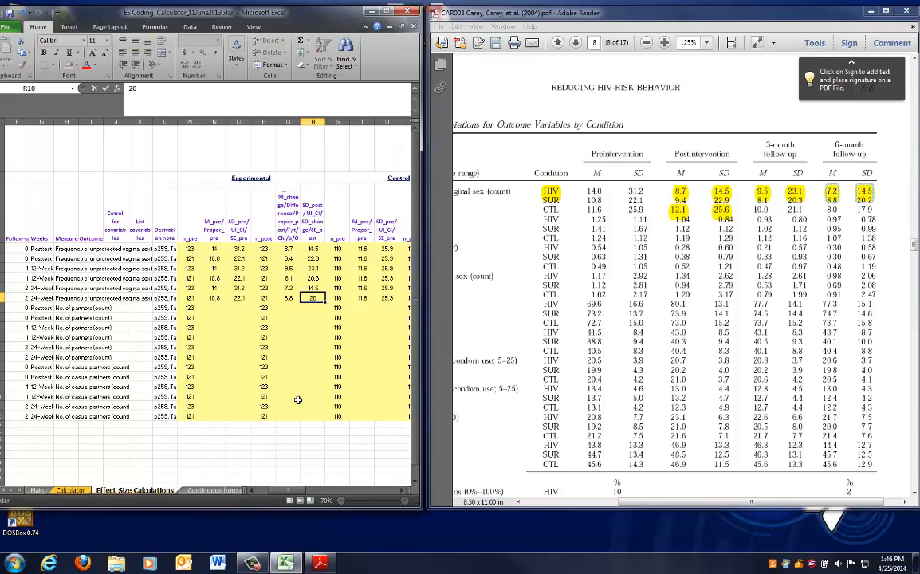
key("Tab")
Highlight the CTL 6-month values in Table 2 and enter control mean 8 and SD 17.9 in row 9
key("Right")
key("Right")
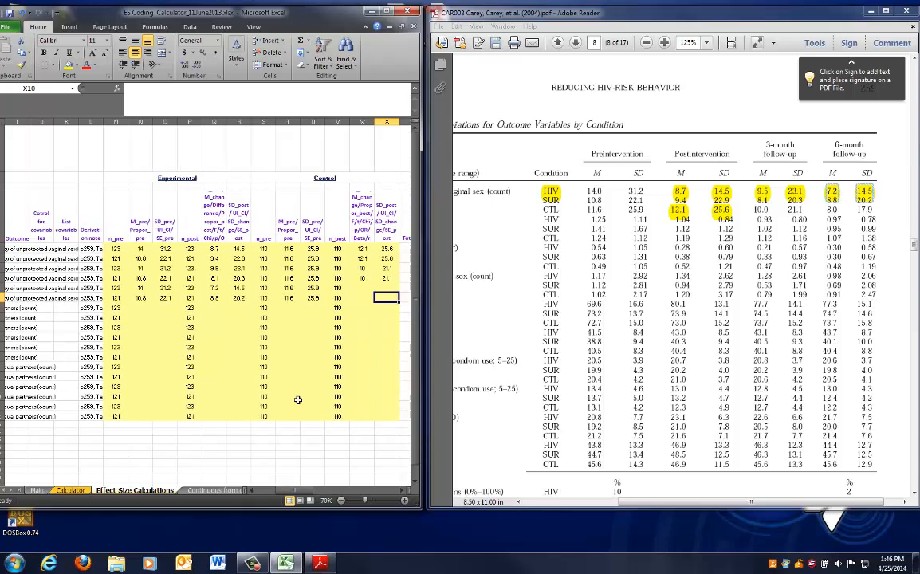
key("Left")
key("Up")
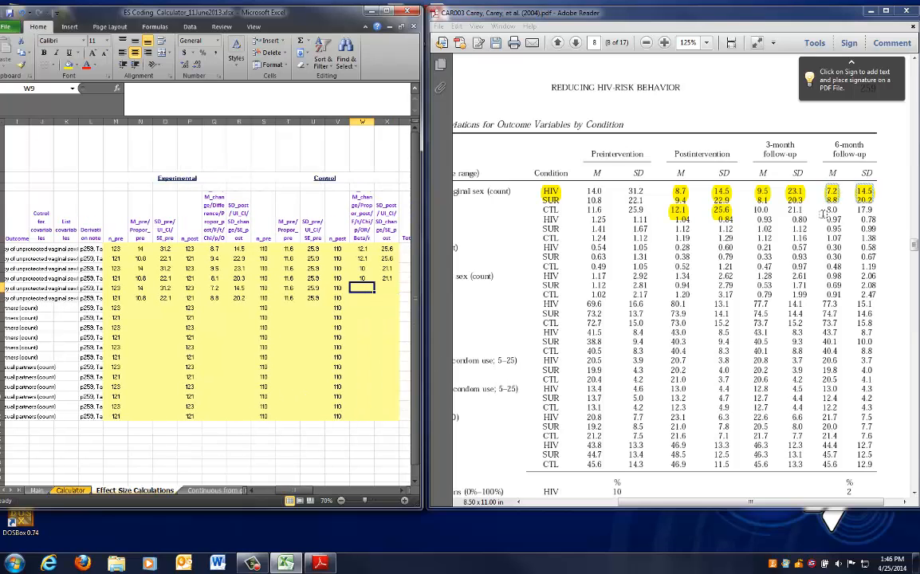
left_click_drag(828, 208, 850, 208)
left_click(850, 209)
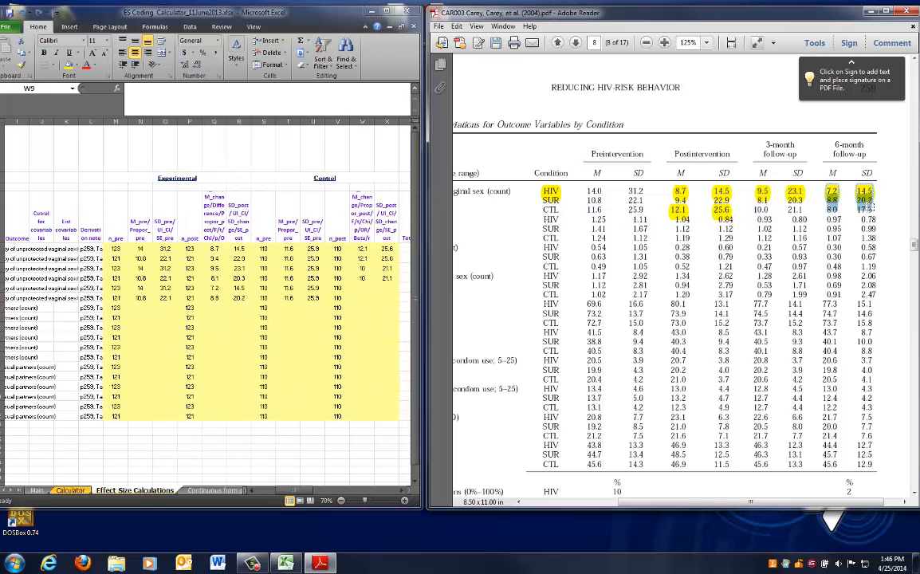
key("alt+Tab")
type("10")
key("Return")
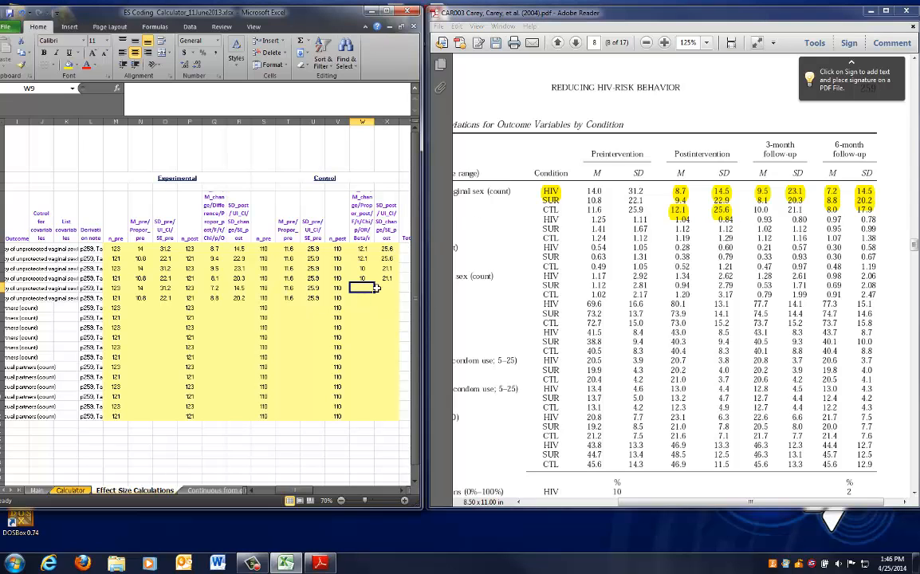
type("8")
key("Tab")
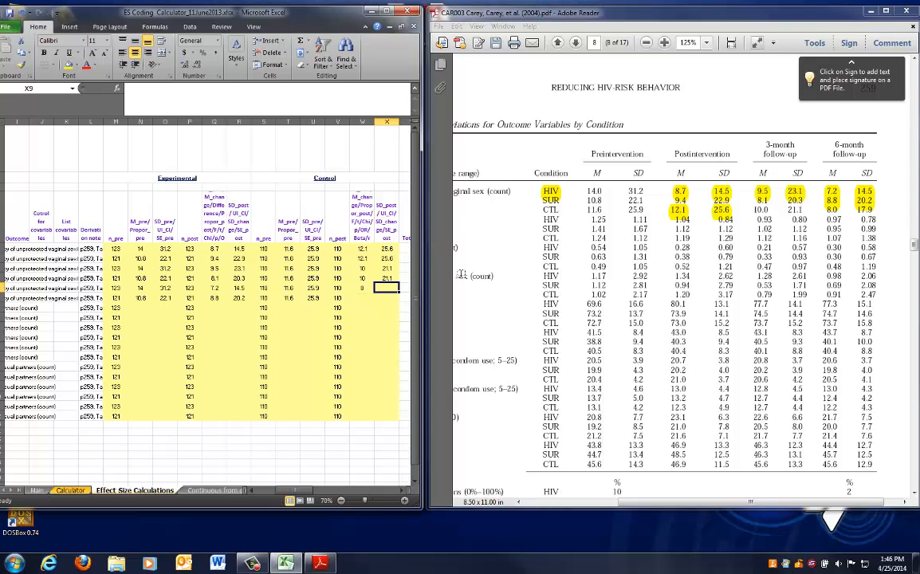
type("17.9")
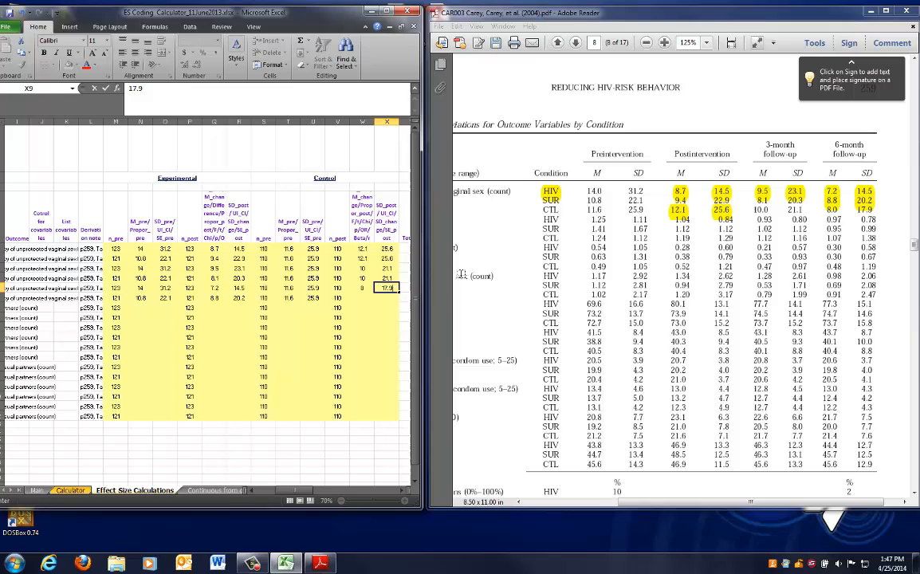
Copy row 9's control 6-month mean and SD into row 10
left_click(205, 317)
left_click_drag(364, 288, 381, 288)
key("ctrl+c")
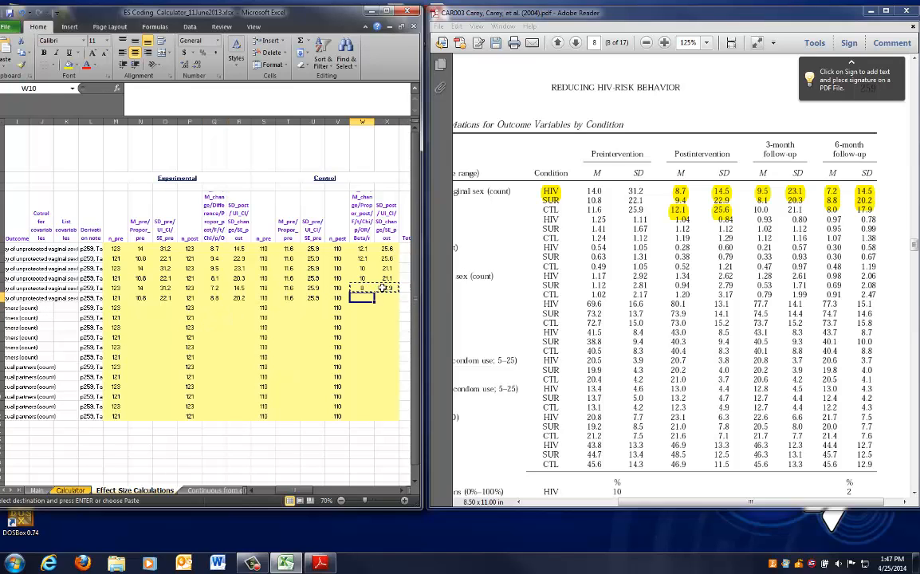
key("Down")
key("ctrl+v")
key("Escape")
key("Down")
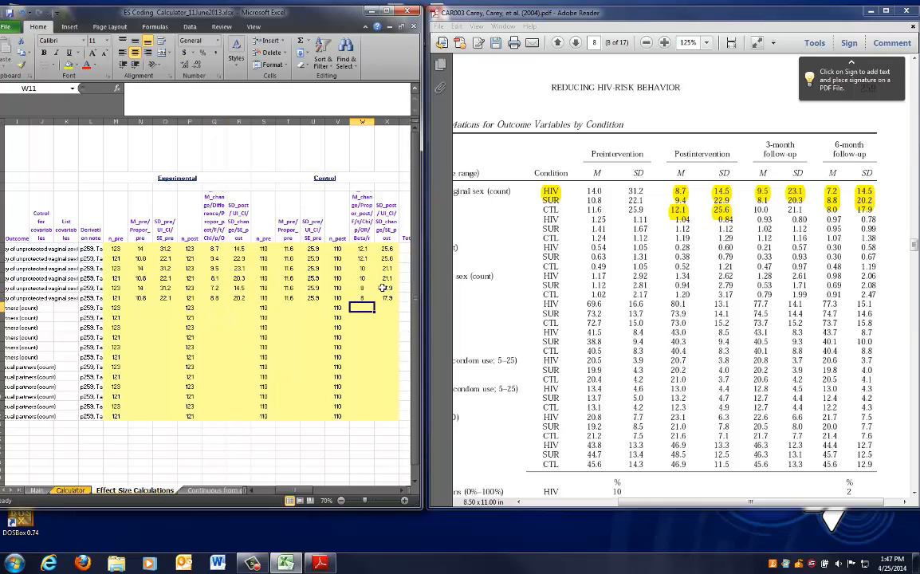
Review row 11's labels in the workbook and scroll Table 2 to the No. of partners rows
key("Left")
key("Left")
key("Left")
key("Left")
key("Left")
key("Left")
key("Left")
key("Left")
key("Left")
key("Left")
key("Left")
key("Left")
key("Left")
key("Left")
key("Left")
key("Left")
key("Left")
key("Left")
key("Left")
key("Left")
key("Left")
key("Left")
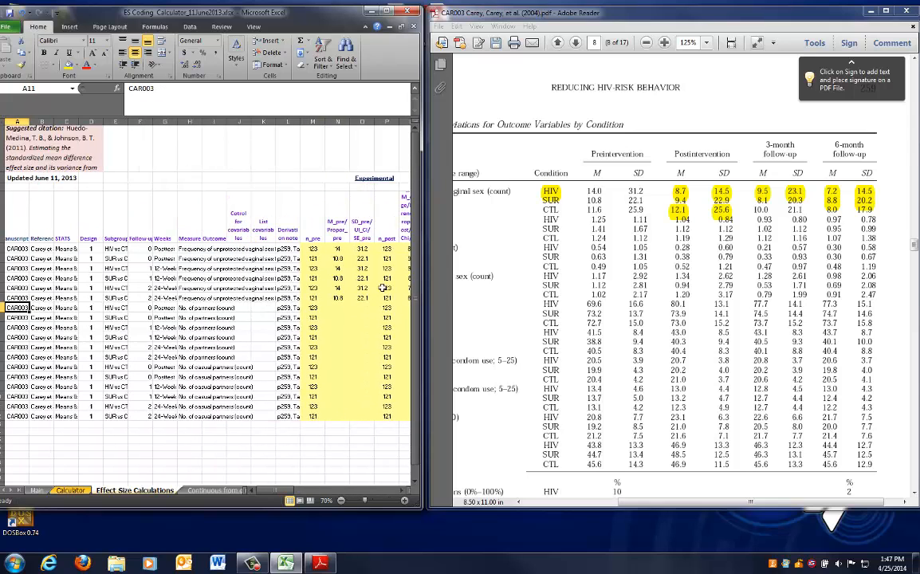
key("Right")
key("Right")
key("Right")
key("Right")
key("Right")
key("Right")
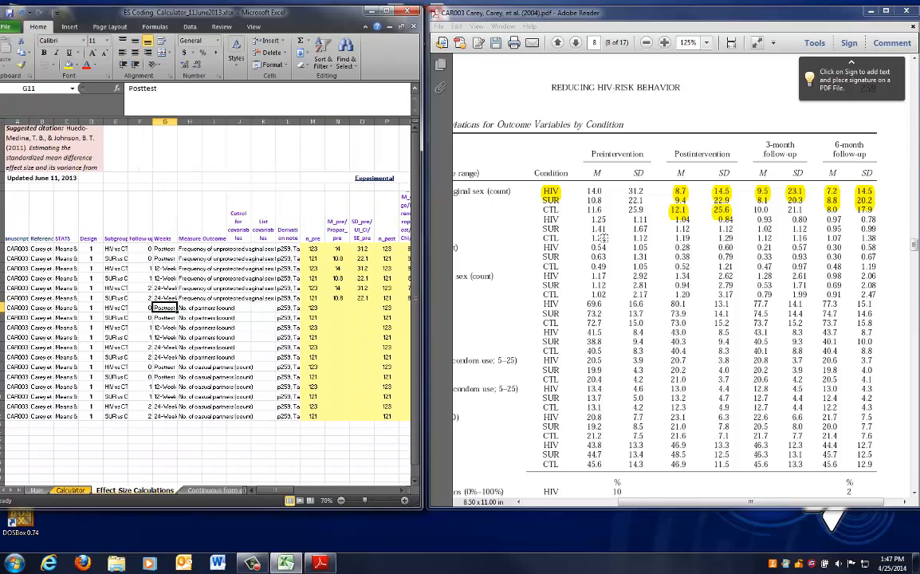
left_click(705, 465)
scroll(705, 465, "down", 1)
scroll(558, 335, "left", 4)
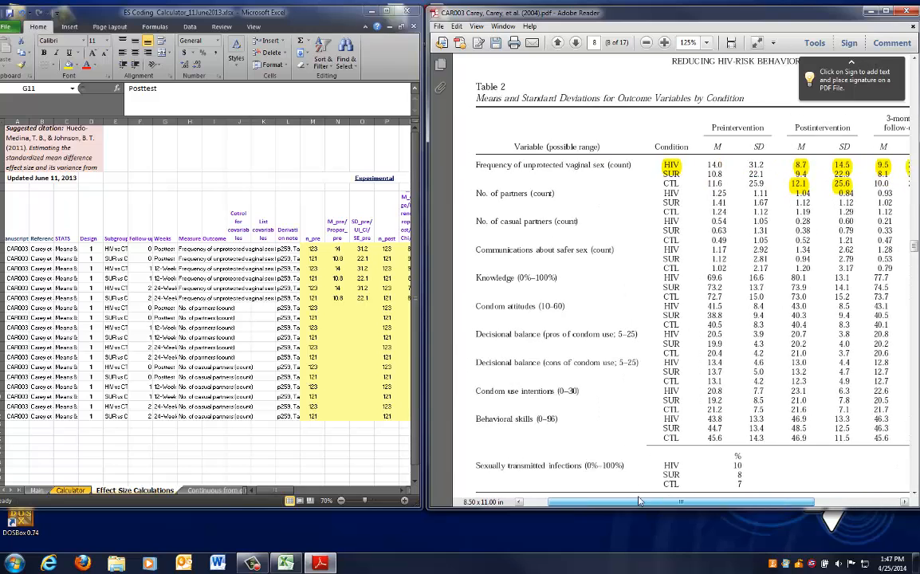
Highlight the No. of partners label and its HIV and SUR preintervention means and SDs in Table 2
mouse_move(496, 192)
left_mouse_down()
mouse_move(577, 194)
mouse_move(488, 194)
left_mouse_up()
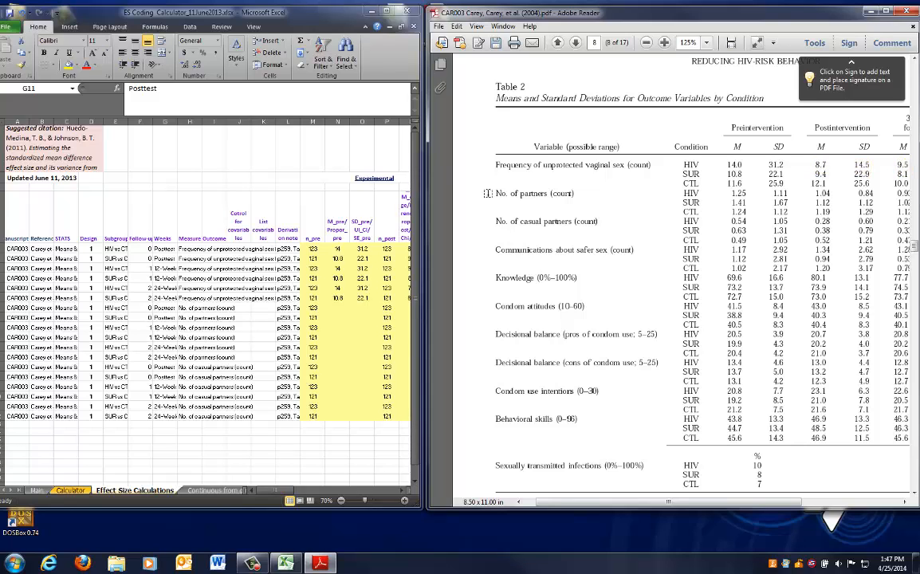
left_click_drag(488, 193, 572, 193)
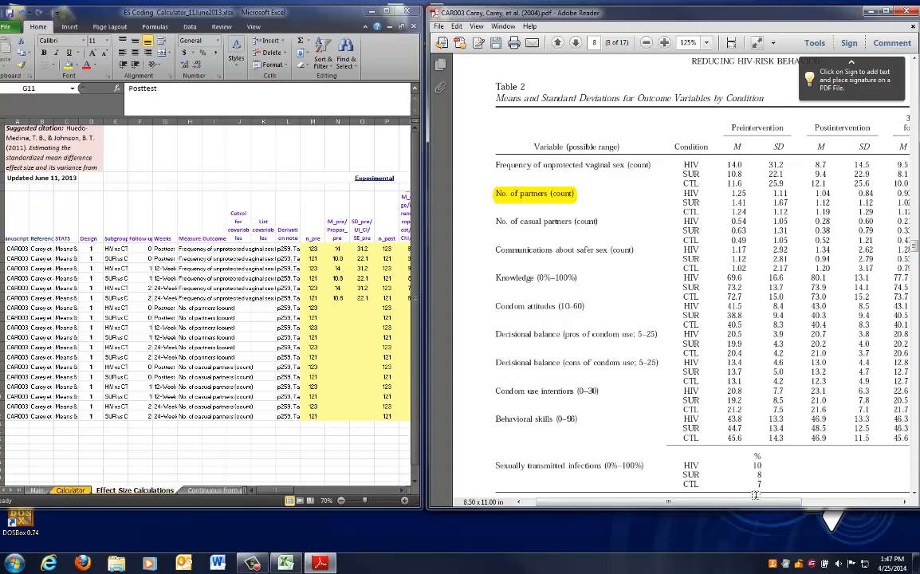
left_click_drag(764, 503, 853, 502)
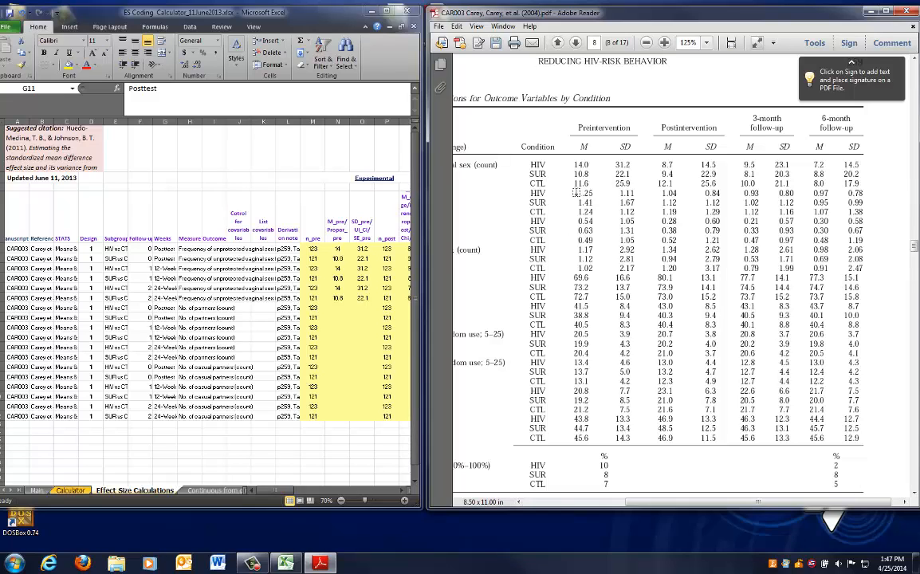
left_click_drag(579, 194, 632, 197)
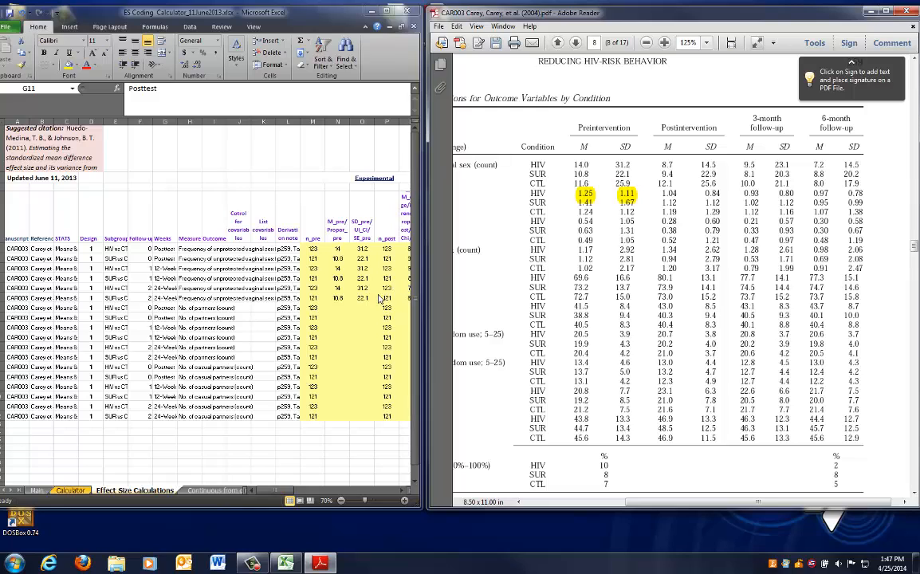
Check row 11's subgroup, follow-up and outcome labels in the workbook
left_click(338, 309)
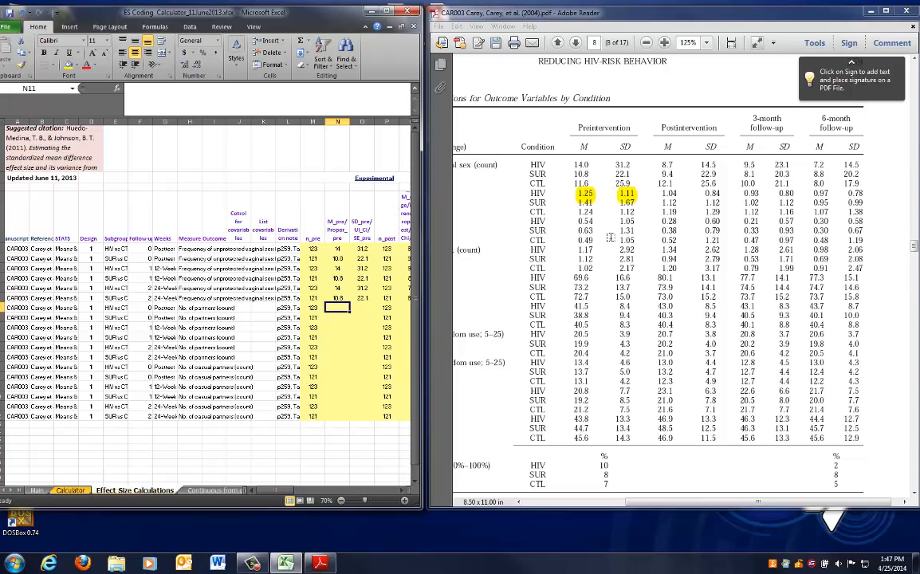
left_click(2, 308)
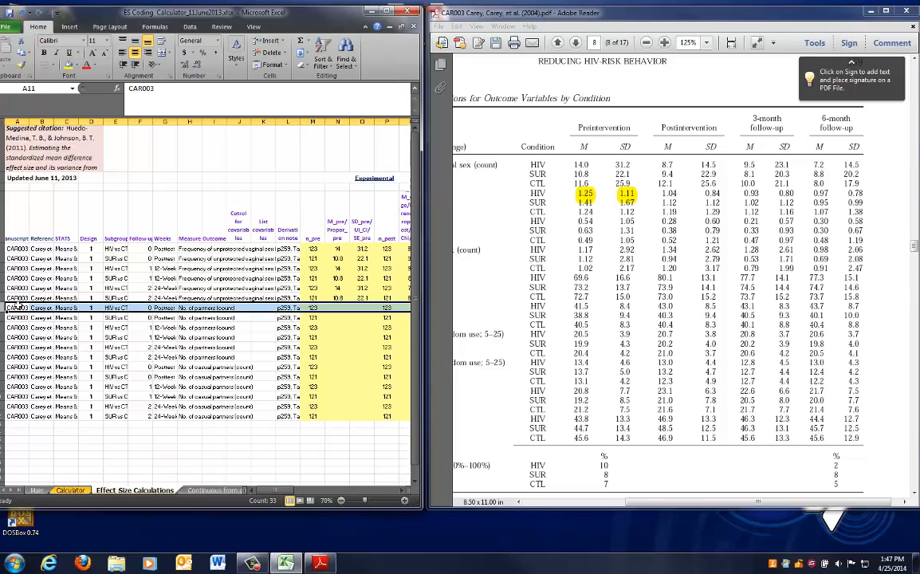
mouse_move(638, 507)
left_mouse_down()
mouse_move(563, 506)
mouse_move(645, 504)
left_mouse_up()
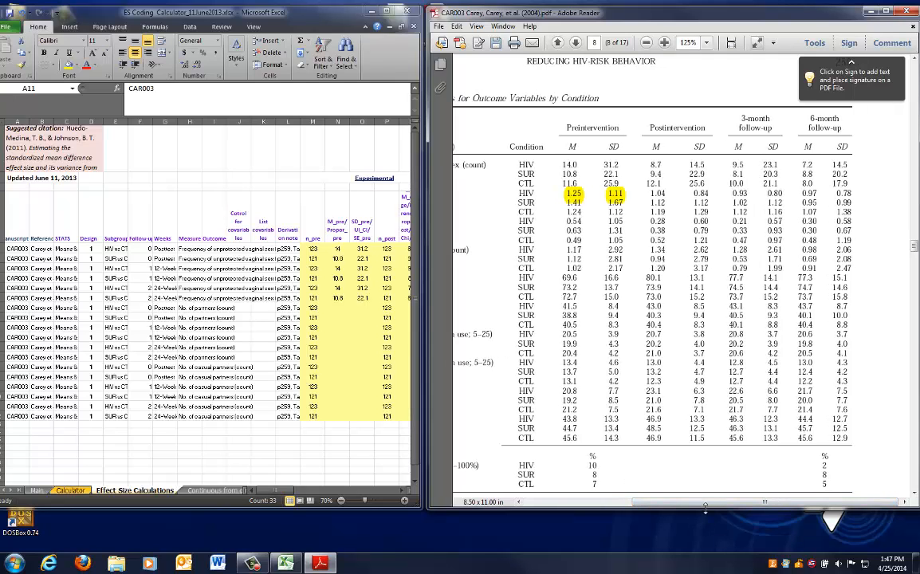
mouse_move(672, 505)
left_mouse_down()
mouse_move(643, 508)
mouse_move(666, 506)
left_mouse_up()
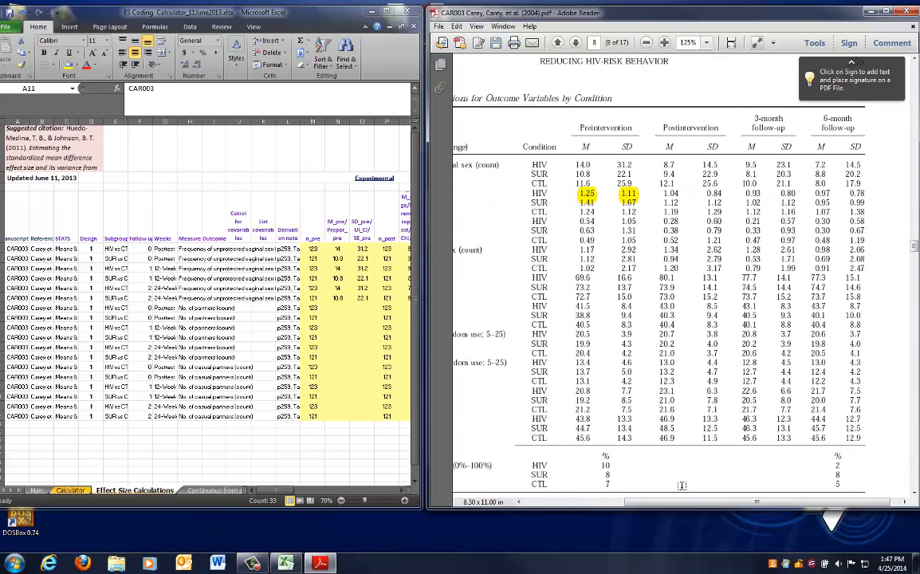
left_click(271, 349)
left_click(114, 307)
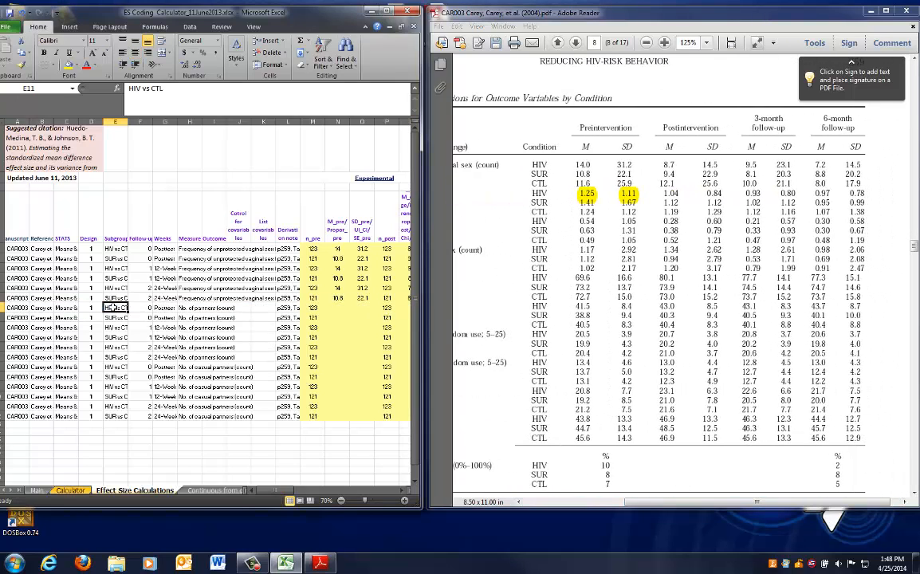
left_click(194, 308)
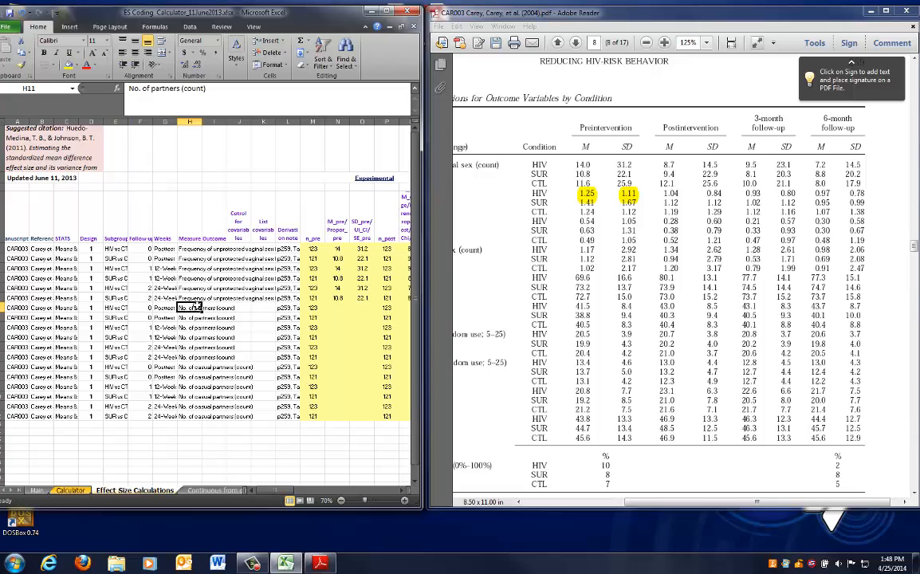
Enter experimental pre-test values: HIV mean 1.25 and SD 1.11 in row 11, SUR mean 1.41 and SD 1.67 in row 12
left_click(339, 309)
type("1.")
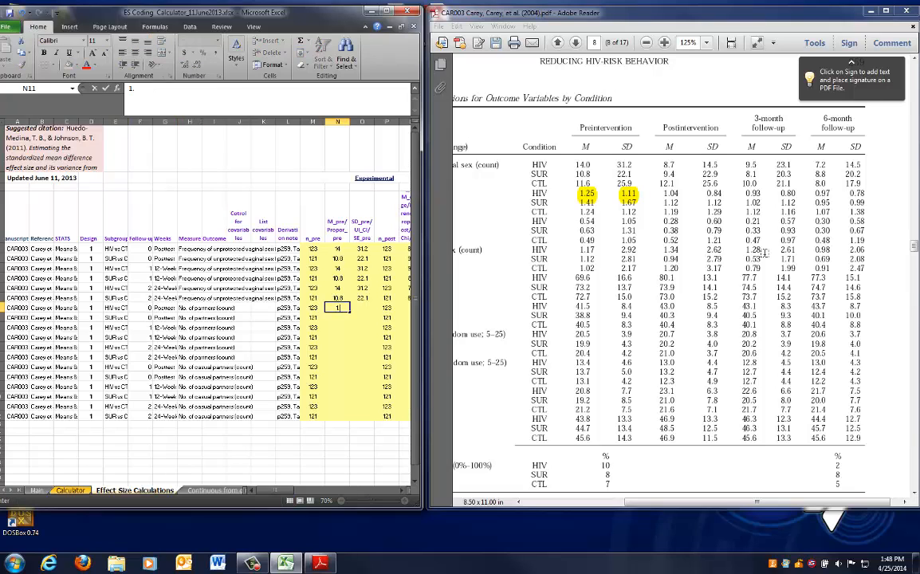
type("25")
key("Tab")
type("1.11")
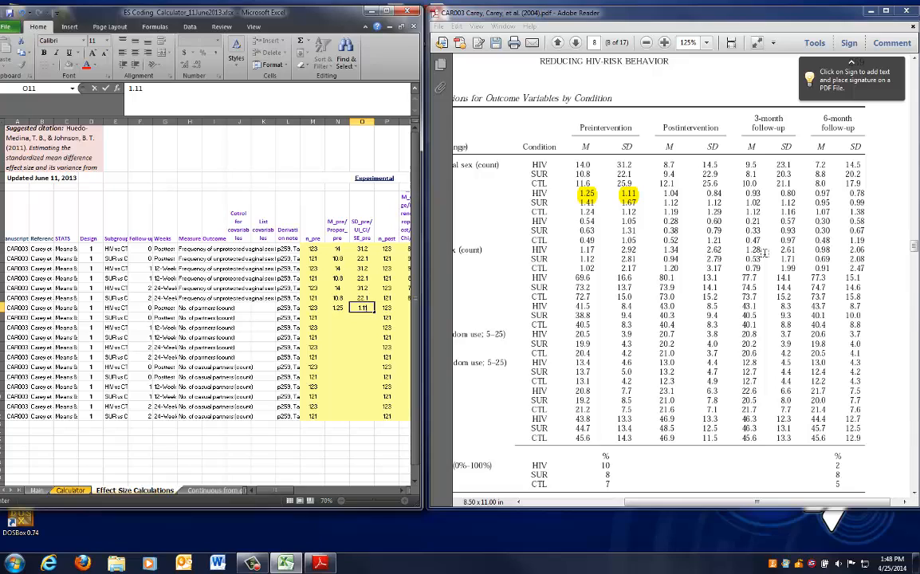
key("Return")
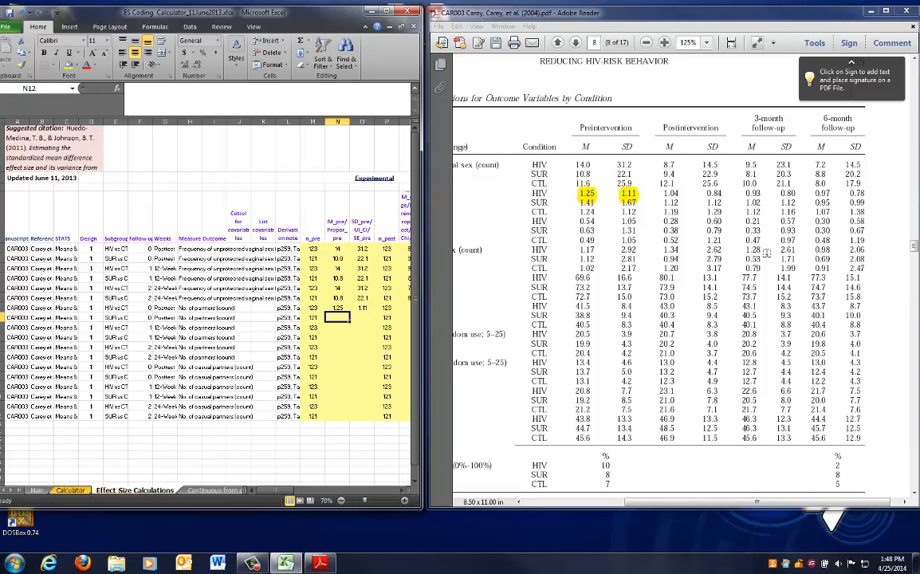
type("1.41")
key("Tab")
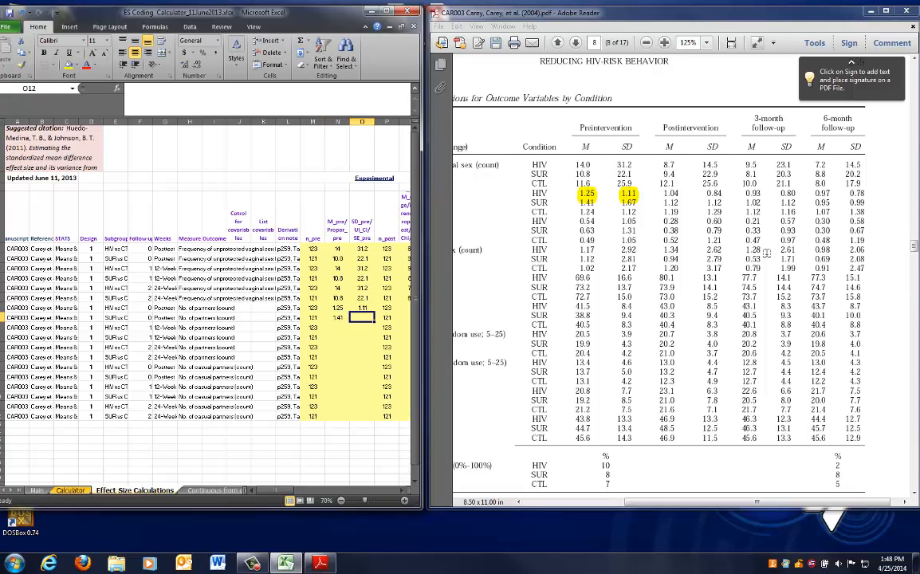
type("1.67")
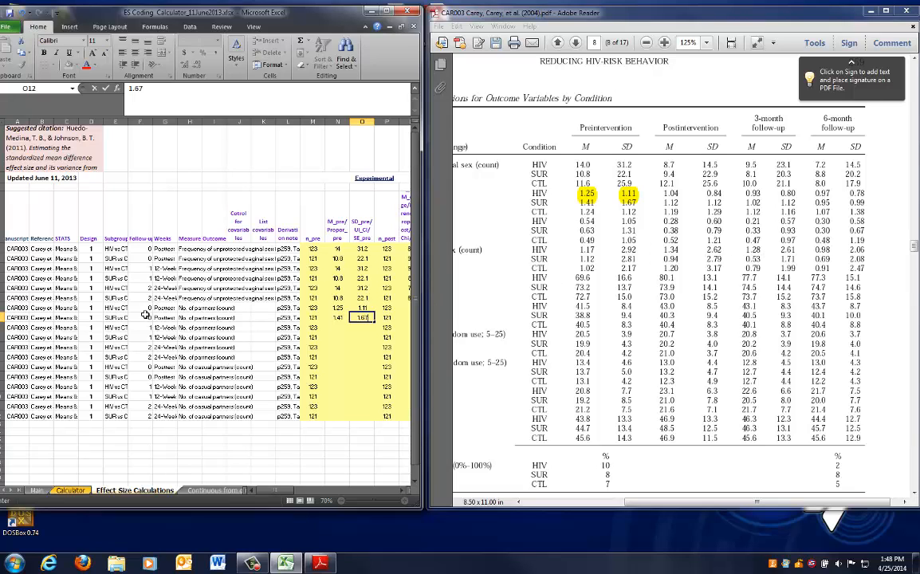
Copy the rows 11–12 experimental pre-test means and SDs into rows 13–14 and 15–16
left_click(117, 318)
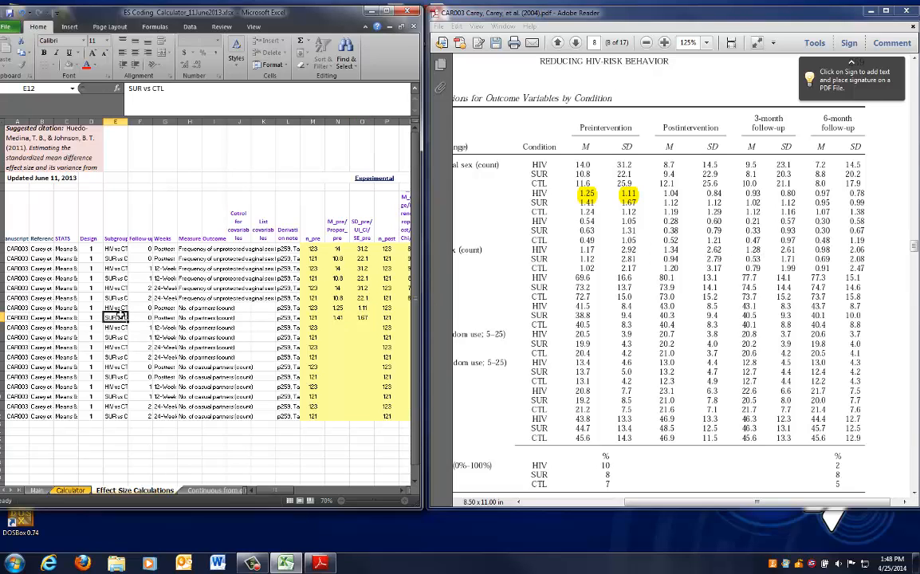
left_click(351, 318)
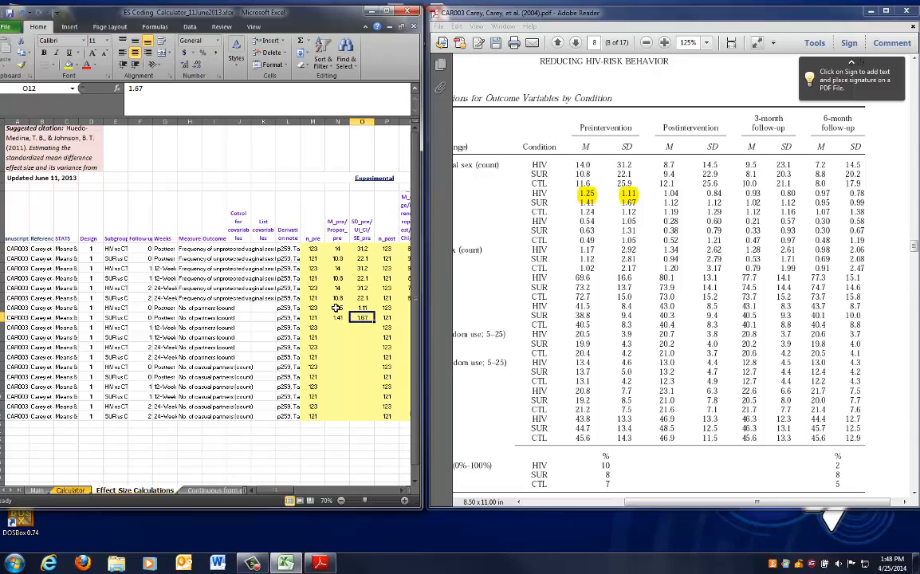
left_click_drag(337, 308, 356, 313)
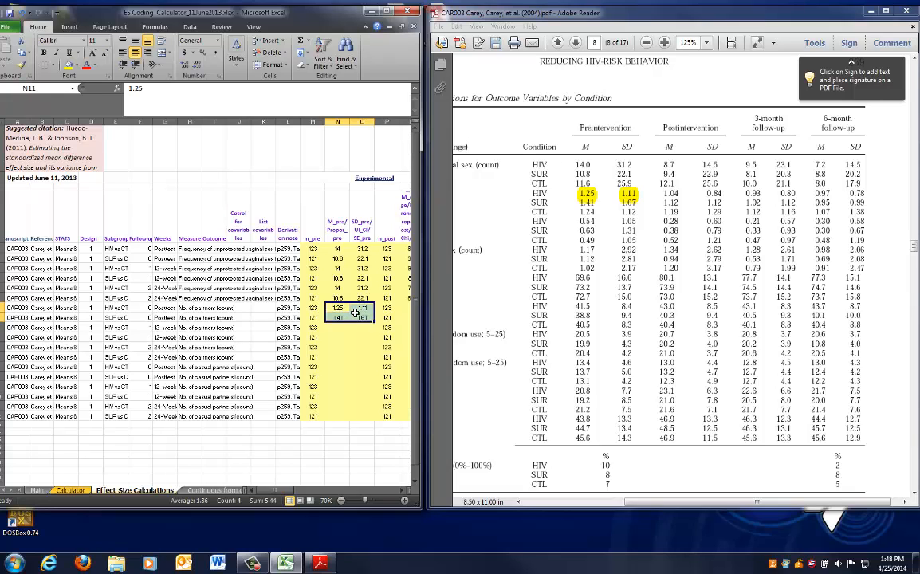
left_click(4, 327)
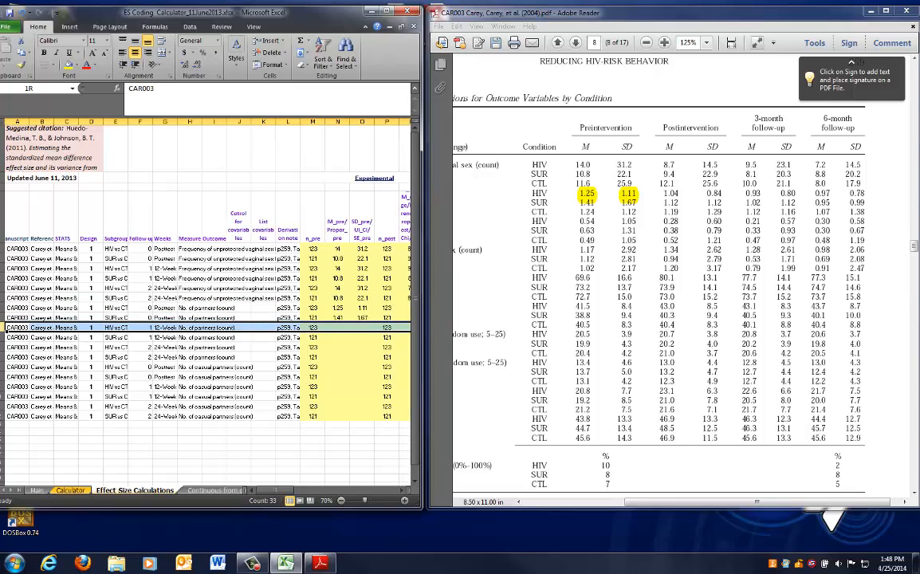
left_click_drag(4, 327, 3, 358)
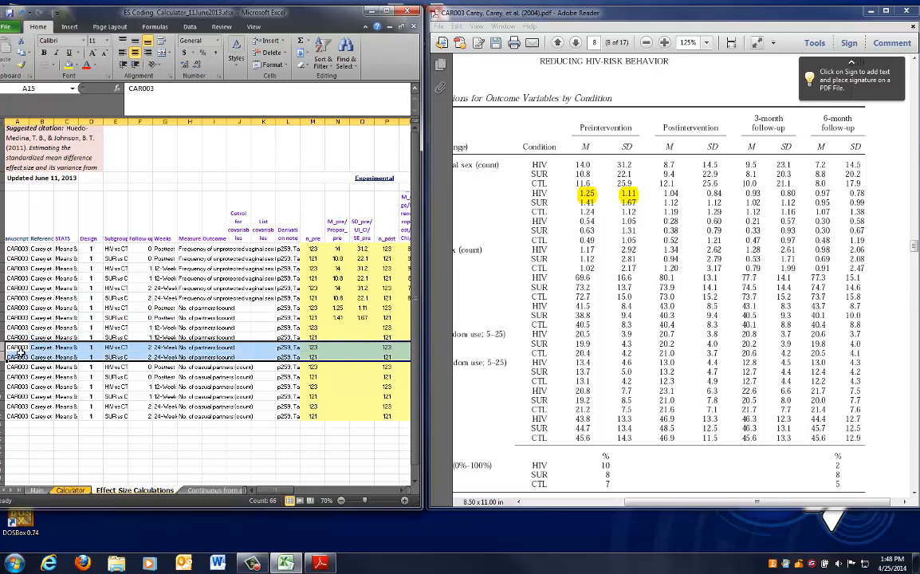
left_click_drag(103, 311, 114, 352)
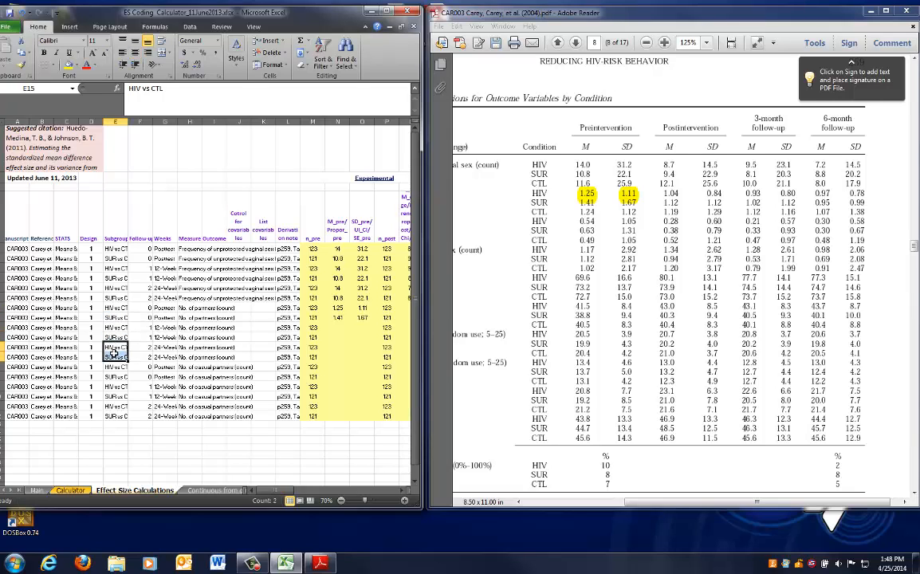
left_click_drag(332, 311, 358, 316)
key("ctrl+c")
key("Down")
key("Down")
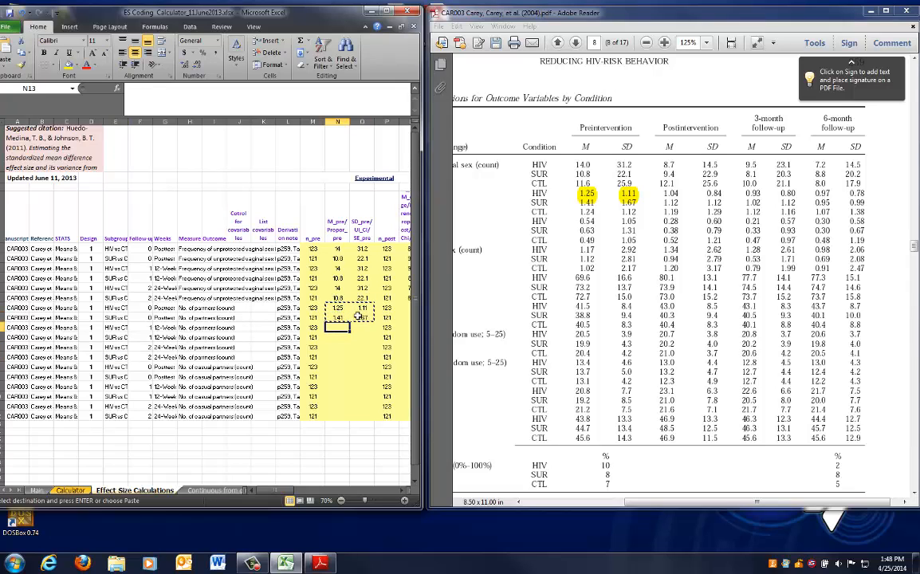
key("ctrl+v")
key("Down")
key("Down")
key("ctrl+v")
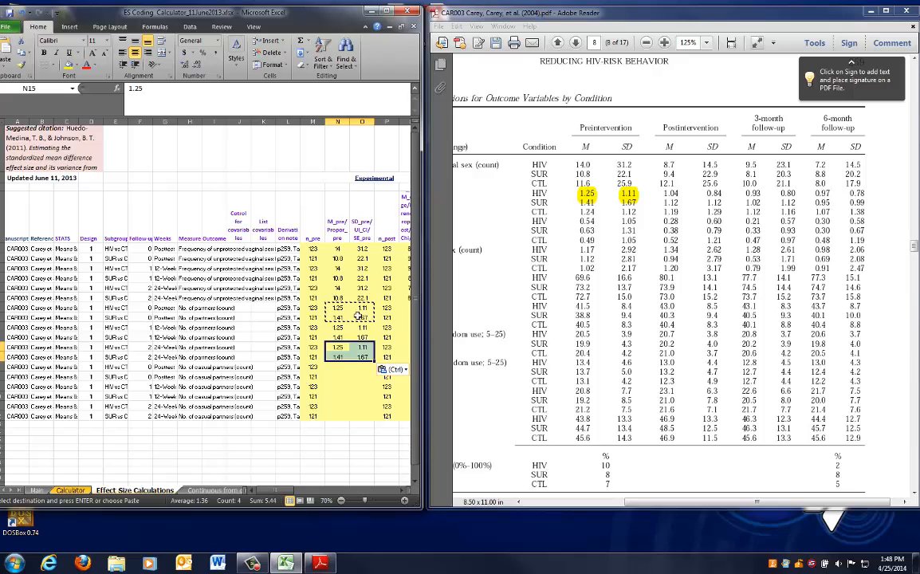
key("Escape")
Highlight the CTL preintervention values in Table 2 and enter control pre-test mean 1.24 and SD 1.12 in row 11
key("Right")
key("Right")
key("Right")
key("Right")
key("Right")
key("Right")
key("Right")
key("Right")
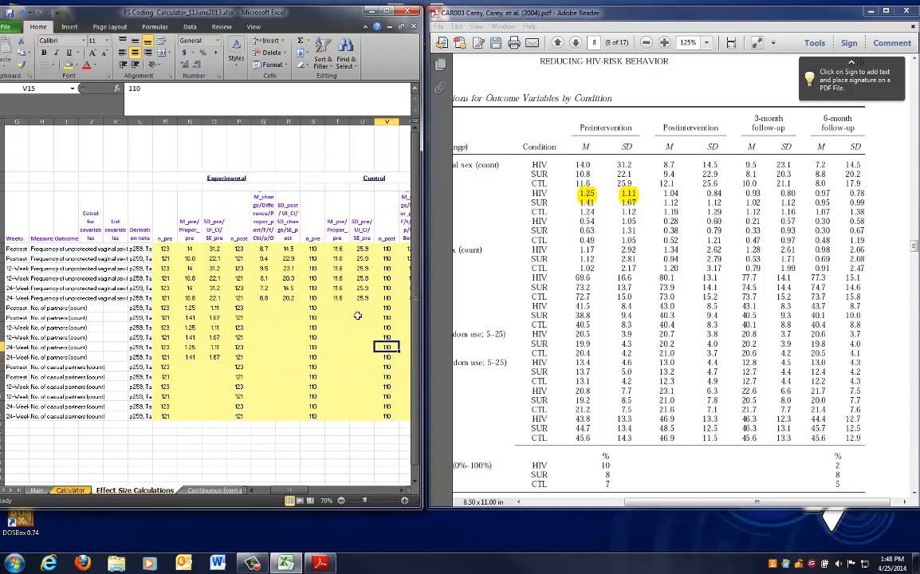
key("Right")
key("Up")
key("Up")
key("Up")
key("Up")
key("Left")
key("Left")
key("Left")
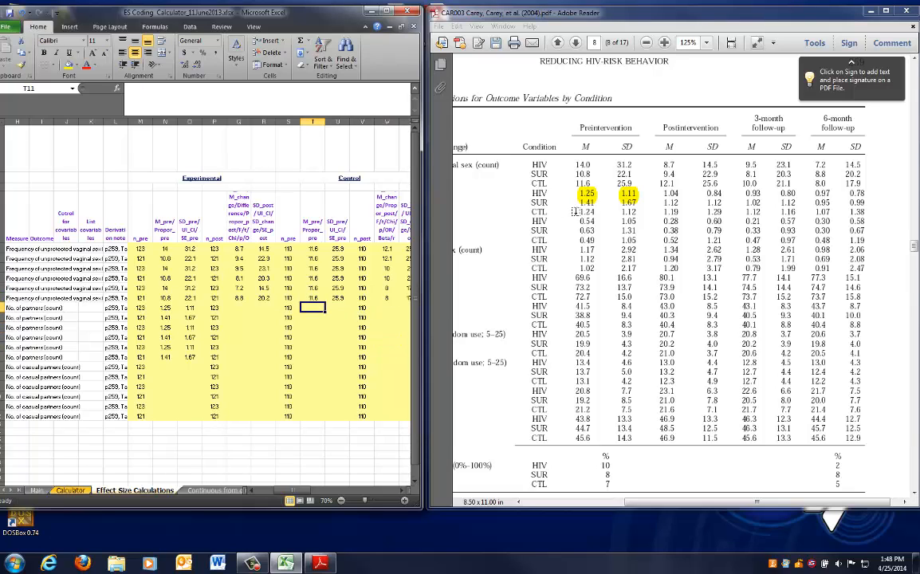
left_click_drag(527, 190, 635, 207)
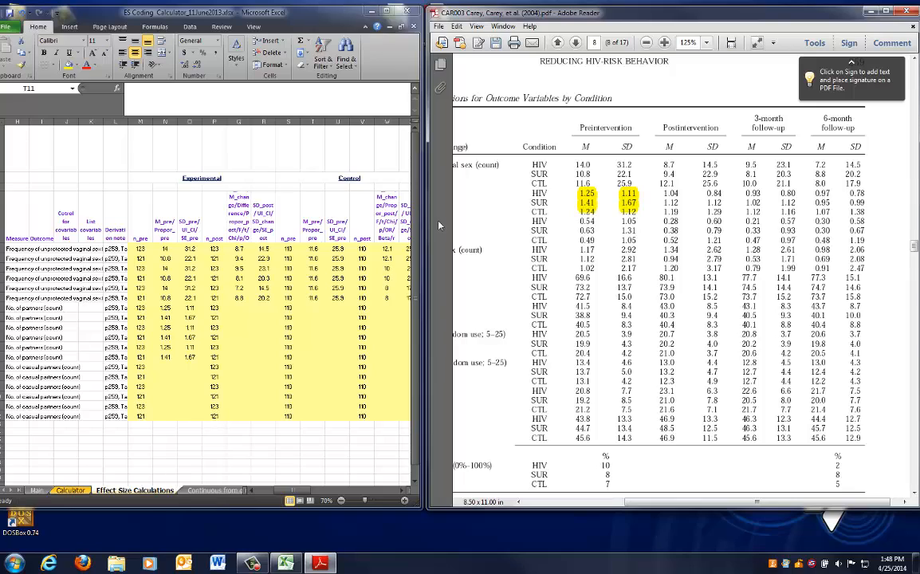
left_click(333, 330)
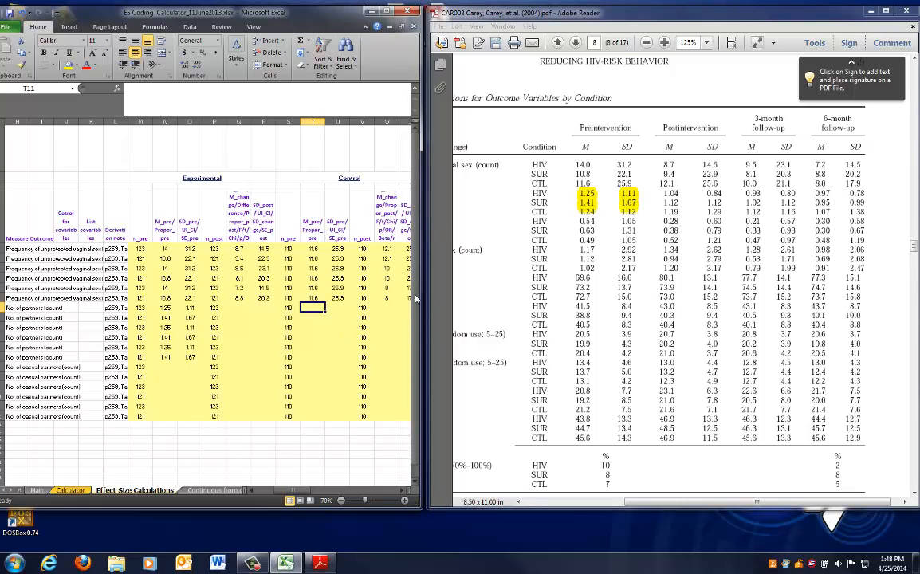
type("1.24")
key("Tab")
type("1.12")
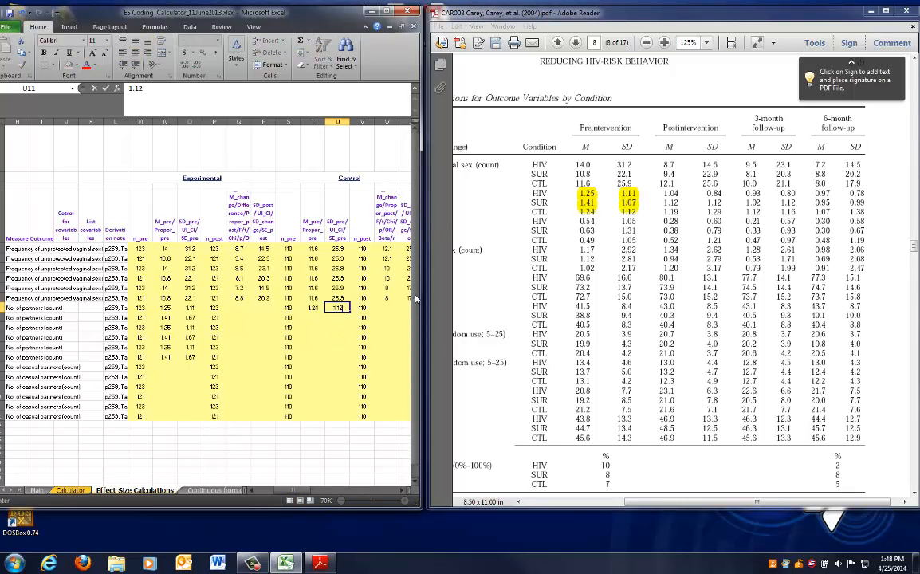
key("Return")
Fill the control pre-test mean and SD down through row 16
left_click_drag(308, 307, 348, 359)
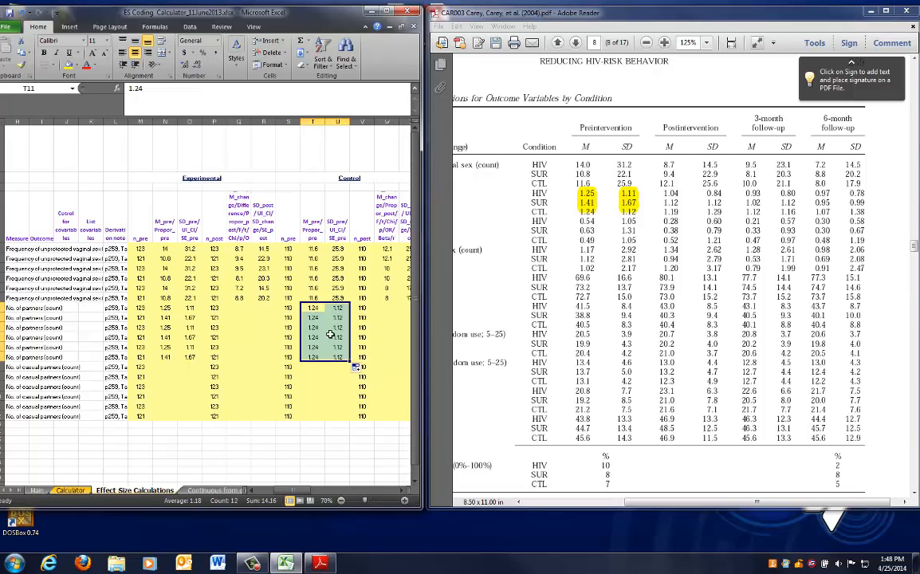
left_click(327, 346)
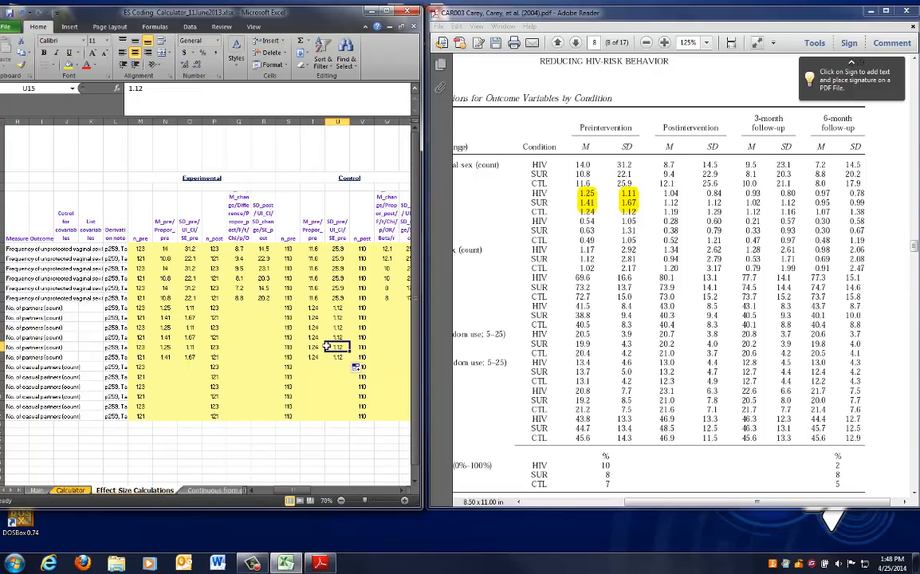
Remove the preintervention highlights in Table 2 and highlight the HIV and SUR postintervention, 3-month and 6-month values instead
left_click(378, 309)
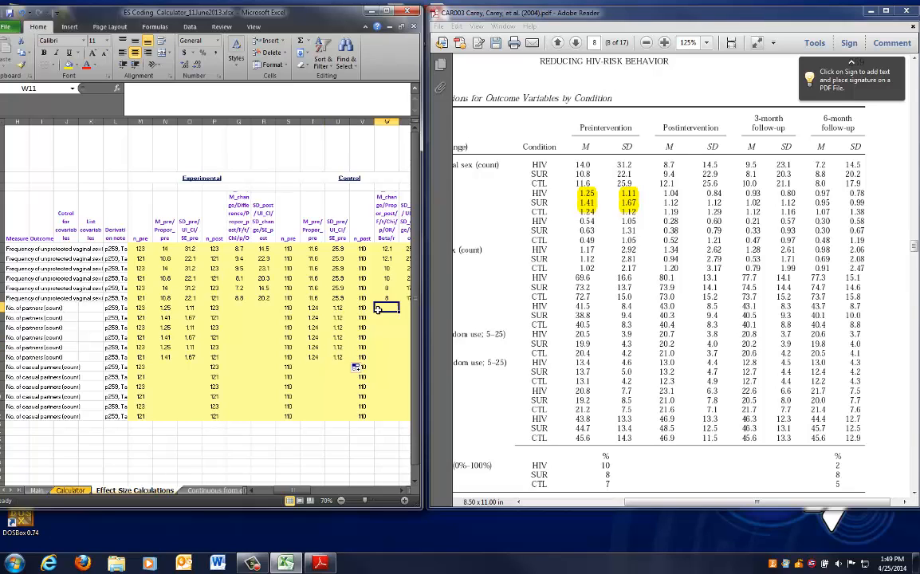
left_click(245, 309)
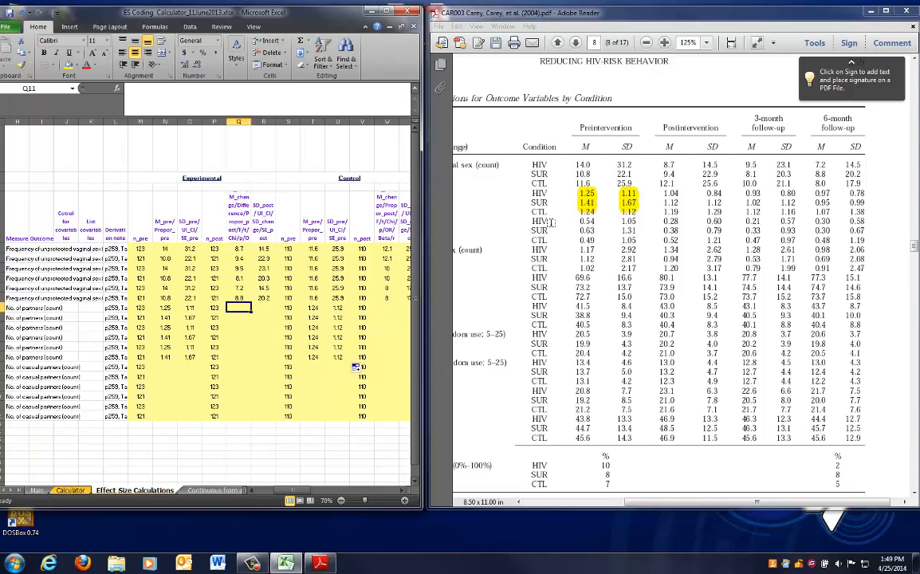
left_click(631, 206)
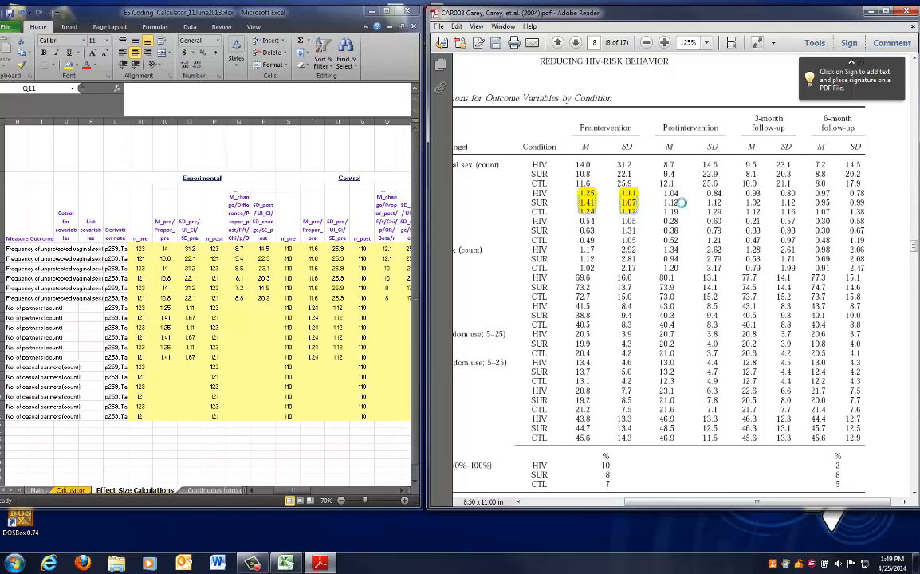
key("ctrl+z")
key("ctrl+z")
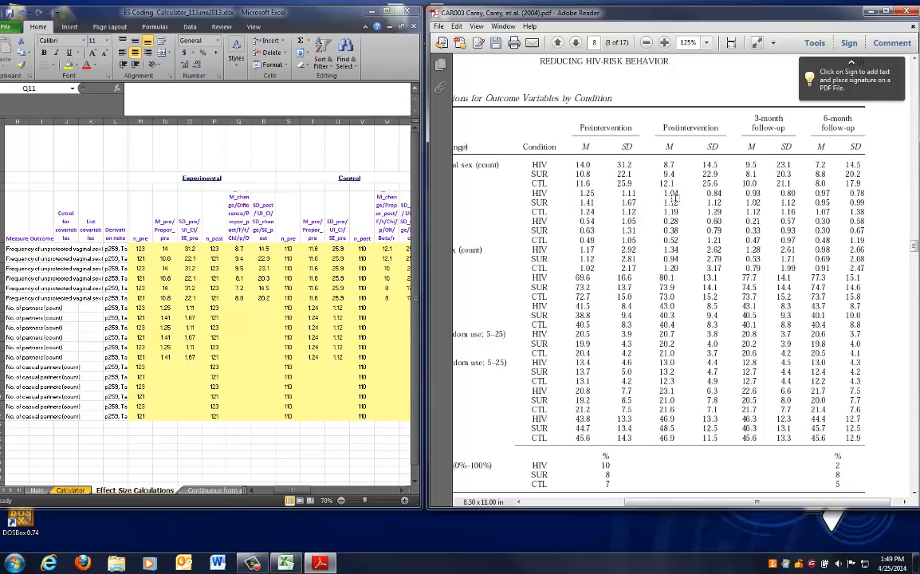
left_click_drag(664, 194, 865, 197)
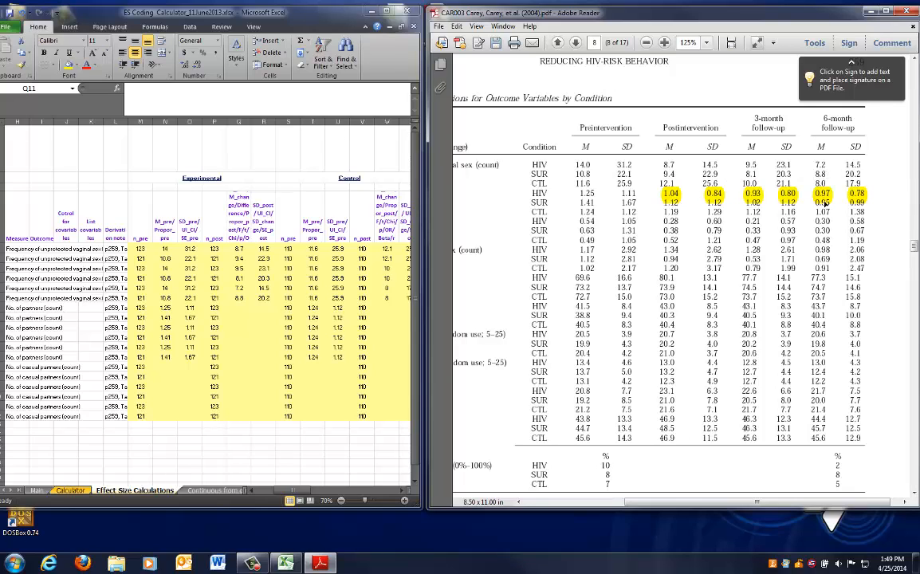
Enter the HIV experimental post-test mean 1.04 and SD .84 in row 11
left_click(238, 308)
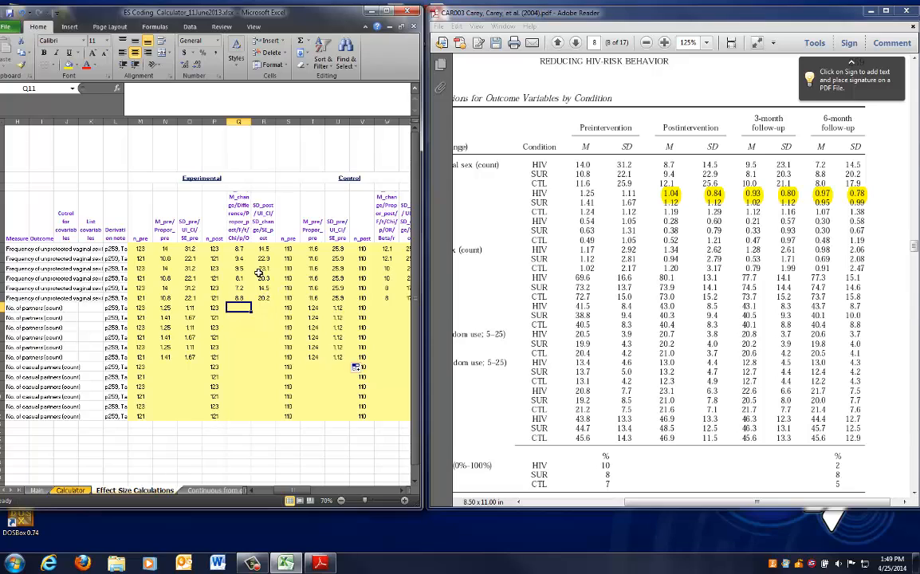
type("1.04")
key("Tab")
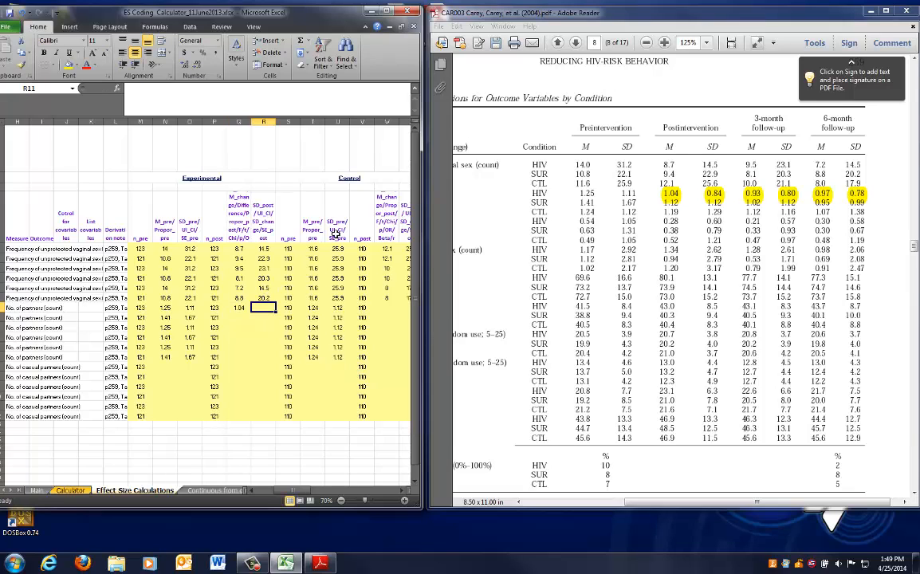
type(".84")
key("Return")
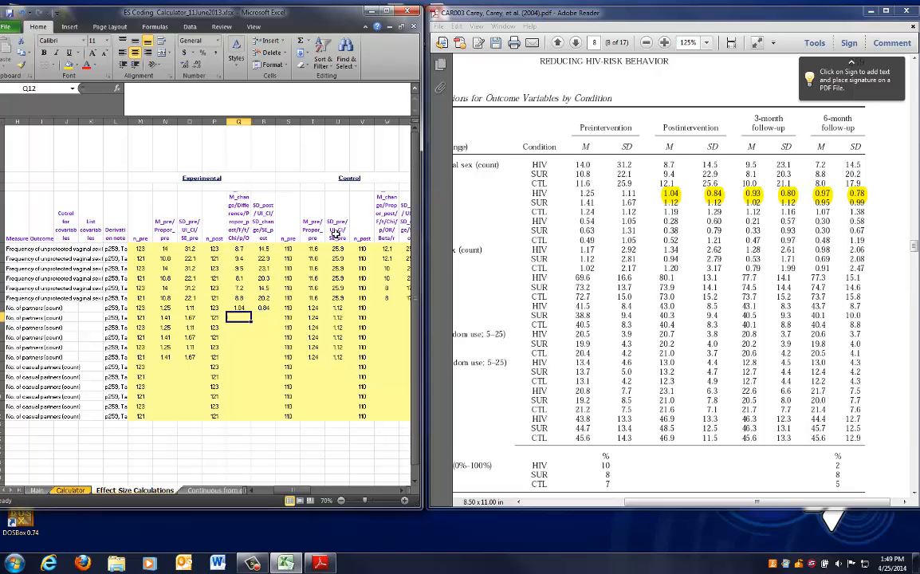
Enter the SUR experimental post-test mean 1.12 and SD 1.12 in row 12
type("1.")
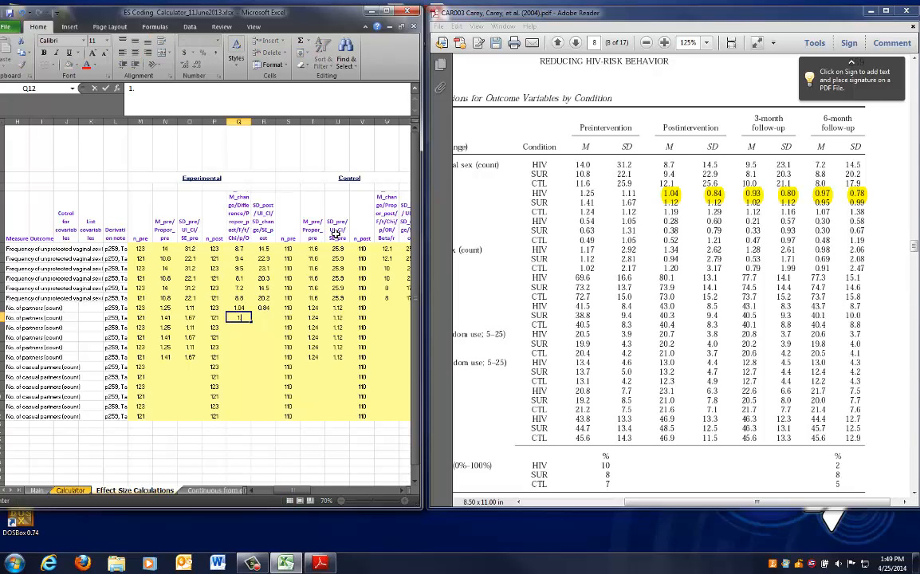
type("12")
key("Tab")
type("1")
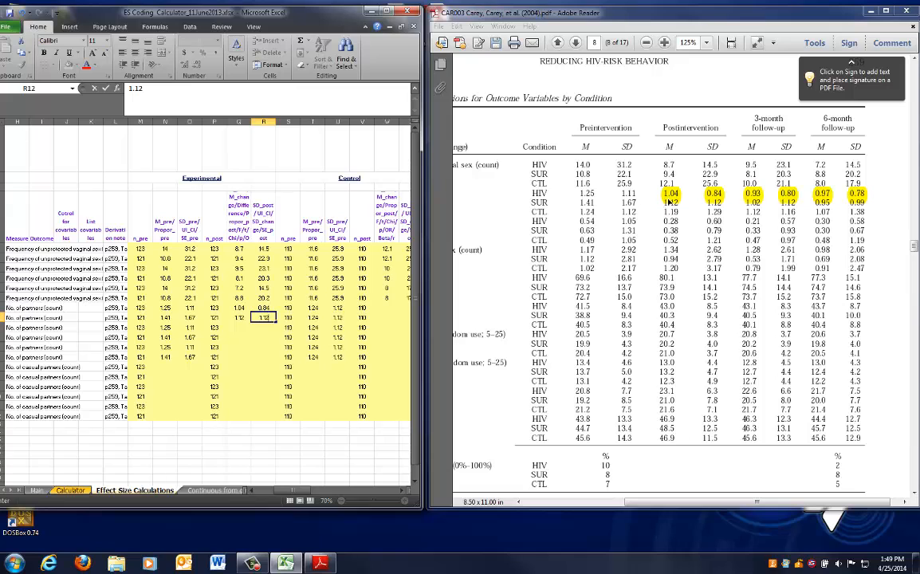
left_click(337, 308)
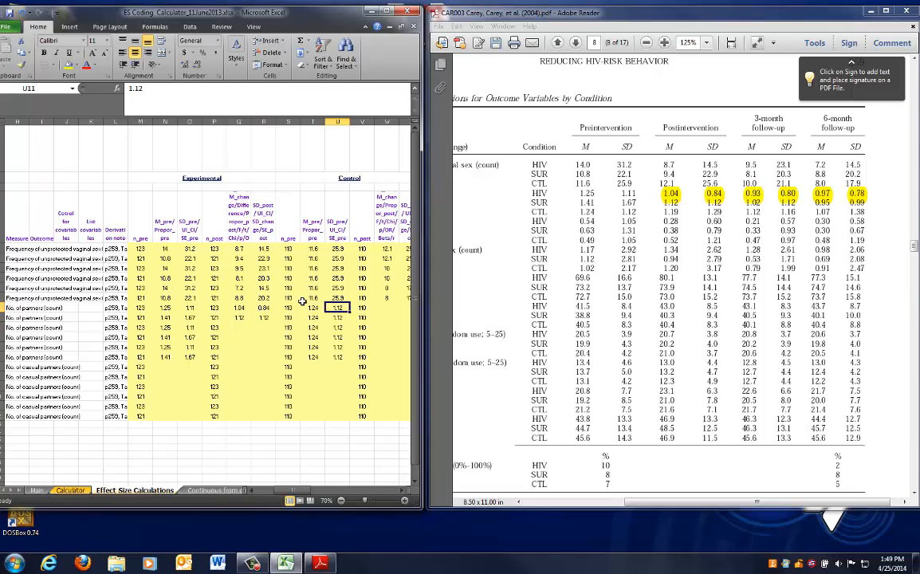
Enter the control post-test mean 1.19 and SD 1.29 in row 11
mouse_move(305, 495)
left_mouse_down()
mouse_move(258, 494)
mouse_move(305, 492)
left_mouse_up()
left_click(140, 308)
left_click(165, 327)
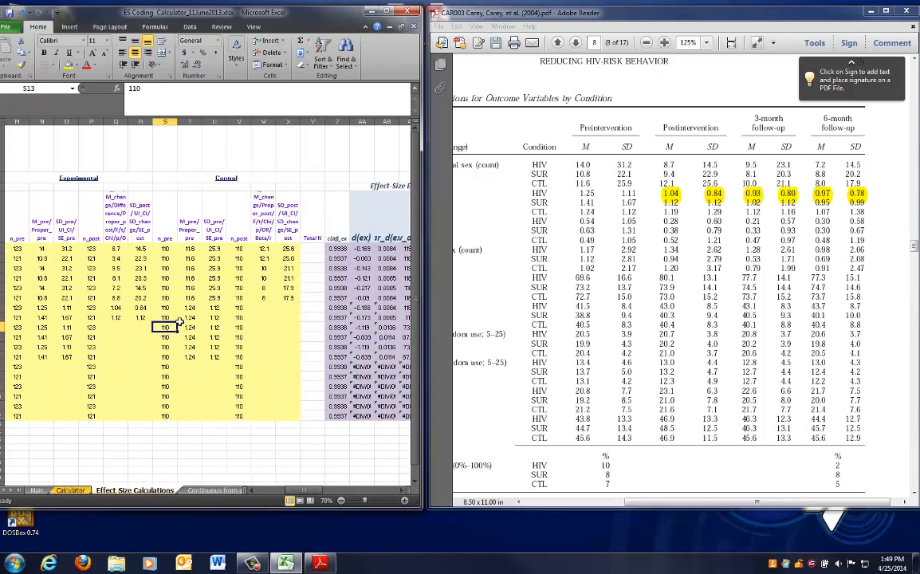
left_click(214, 317)
left_click(263, 308)
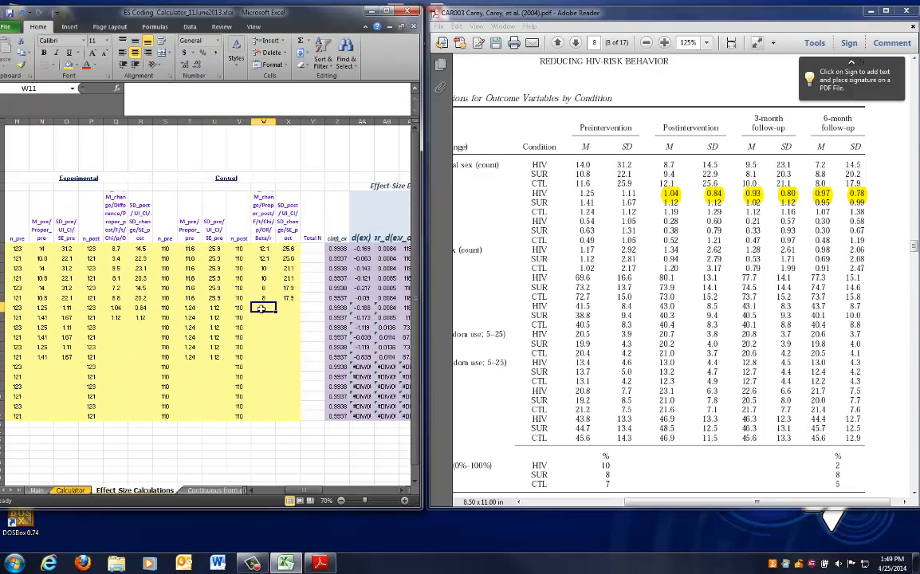
left_click(662, 213)
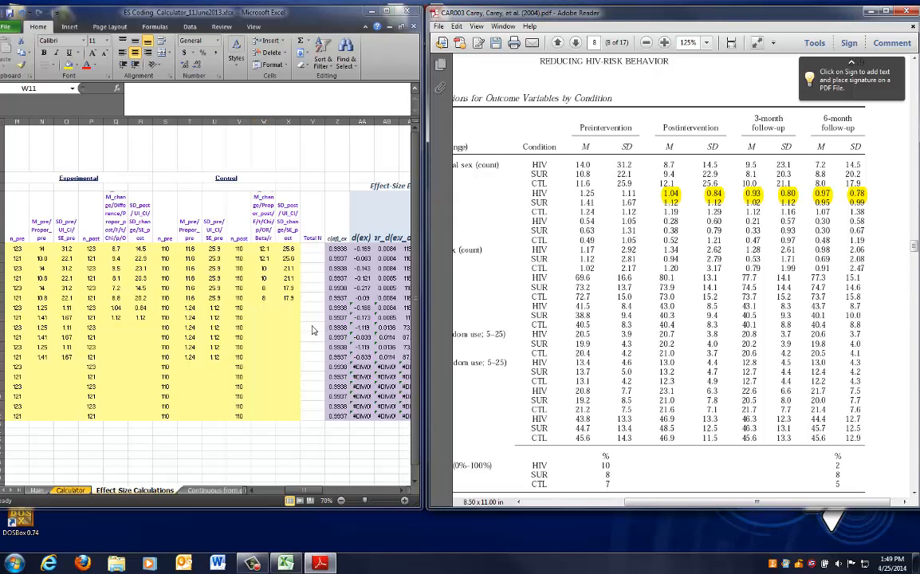
left_click(263, 307)
type("1.19")
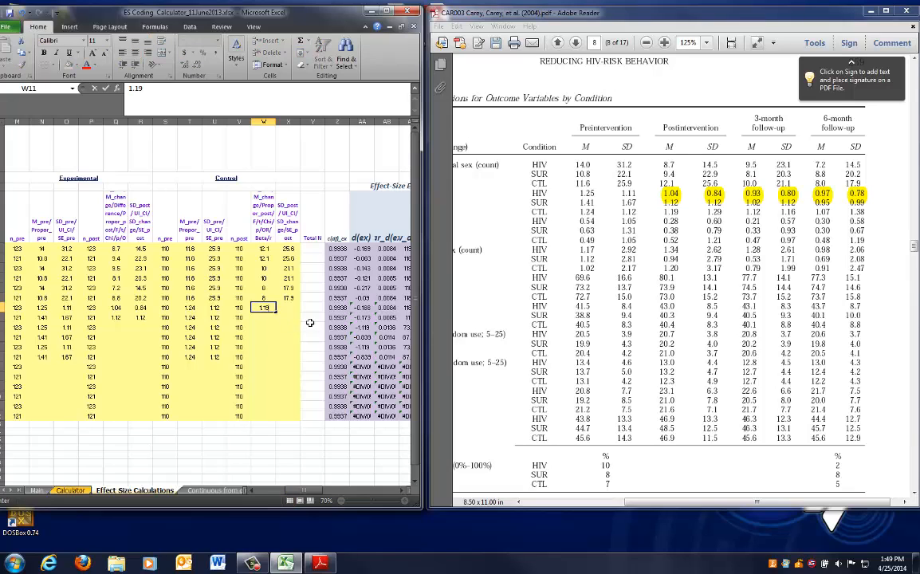
key("Tab")
type("1.2")
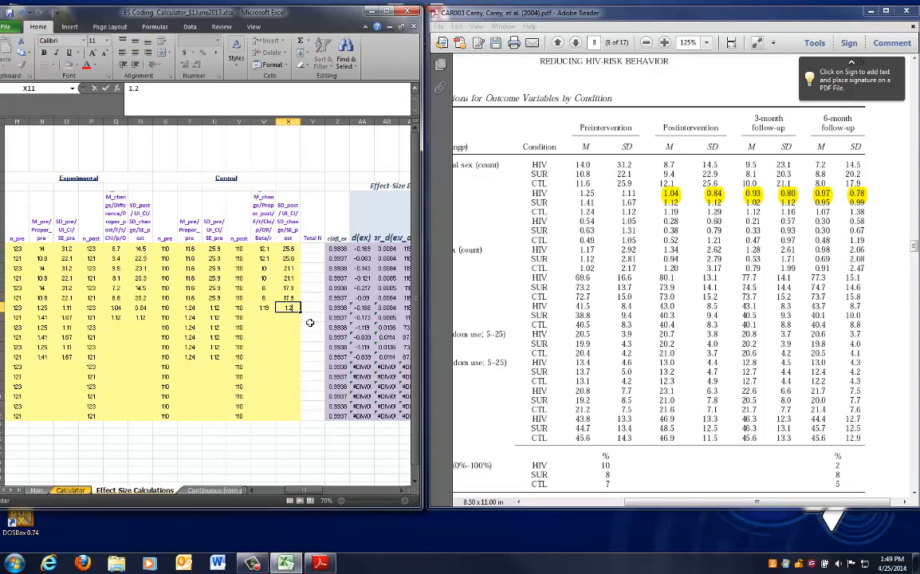
left_click_drag(263, 308, 279, 308)
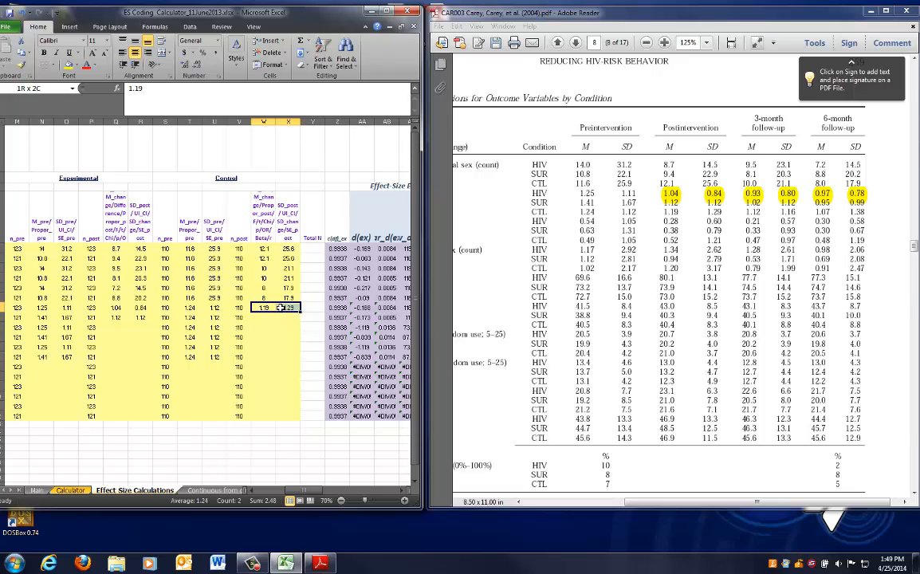
Copy the row 11 control post-test mean and SD into row 12
key("ctrl+c")
key("Down")
key("ctrl+v")
key("Escape")
key("Left")
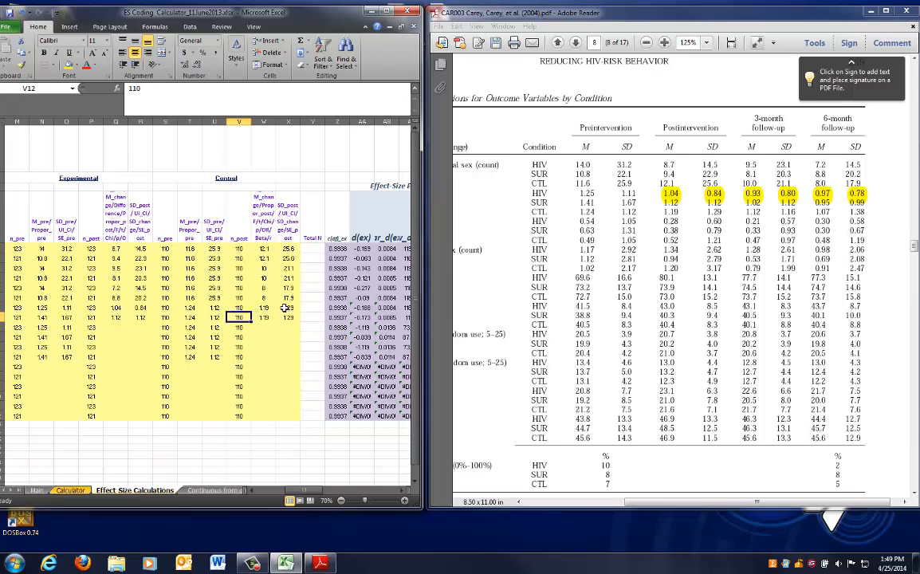
key("Left")
key("Left")
key("Left")
key("Down")
key("Left")
key("Left")
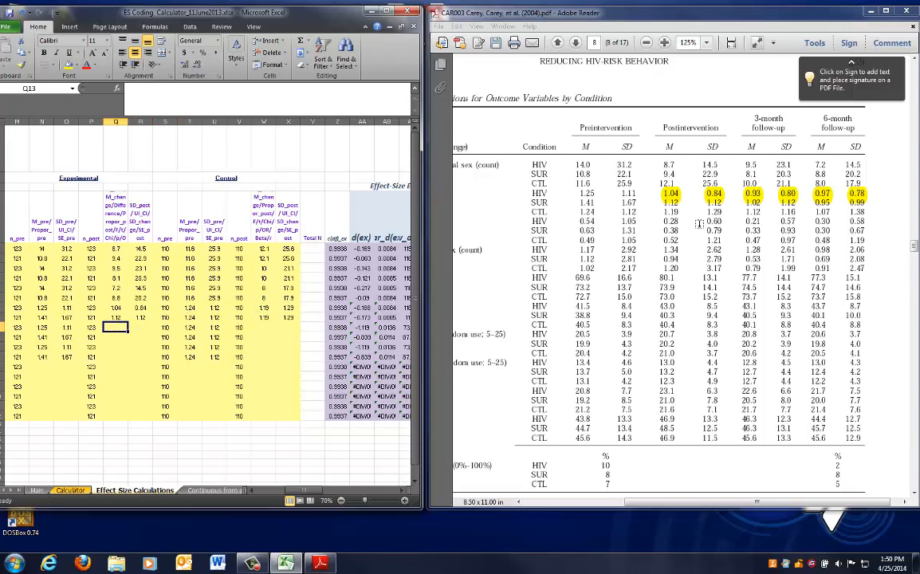
Highlight the 3-month follow-up heading in Table 2 and enter HIV mean .93 and SD .8 in row 13
left_click_drag(754, 116, 784, 127)
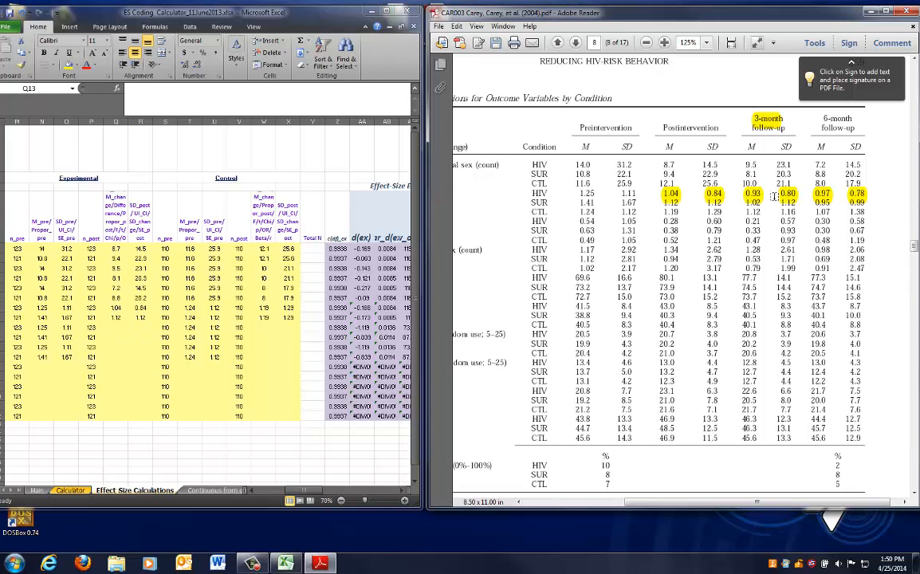
left_click(115, 327)
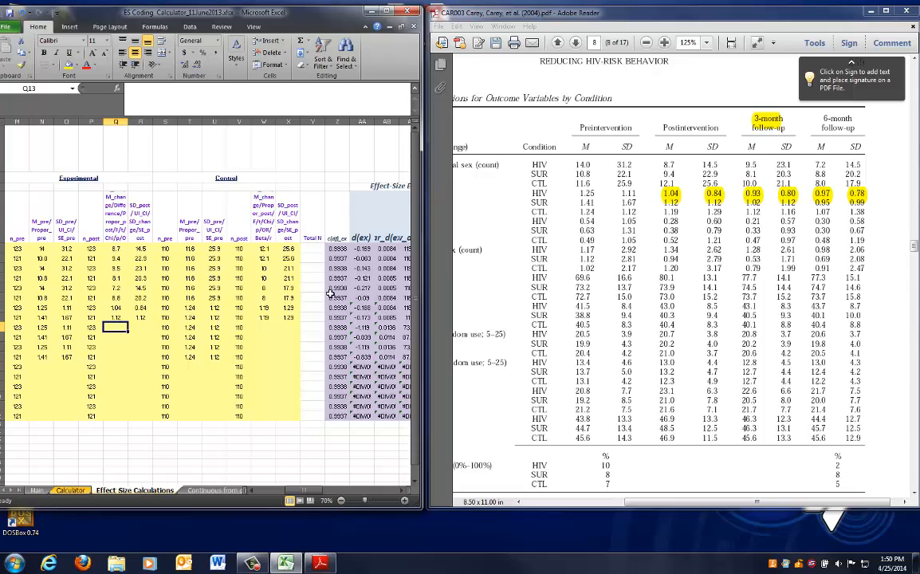
type(".93")
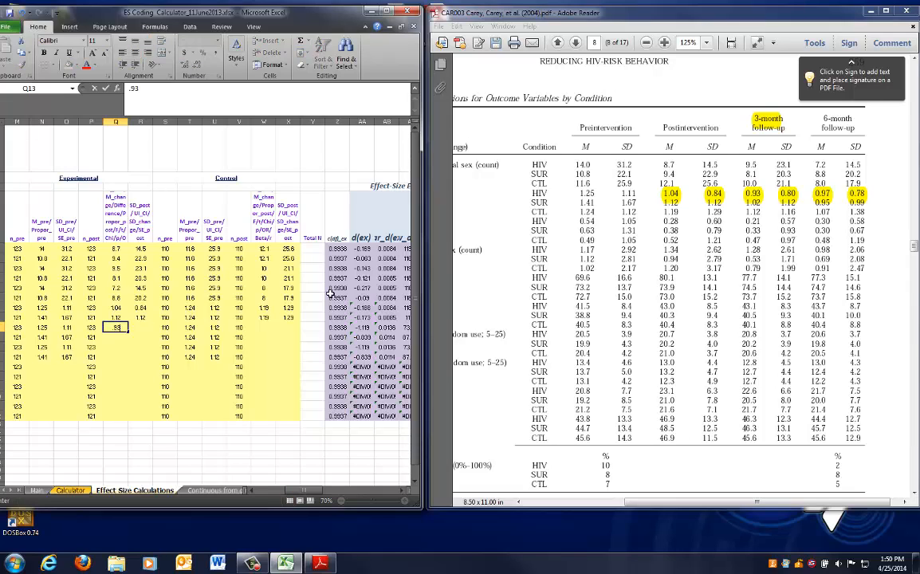
key("Tab")
type(".")
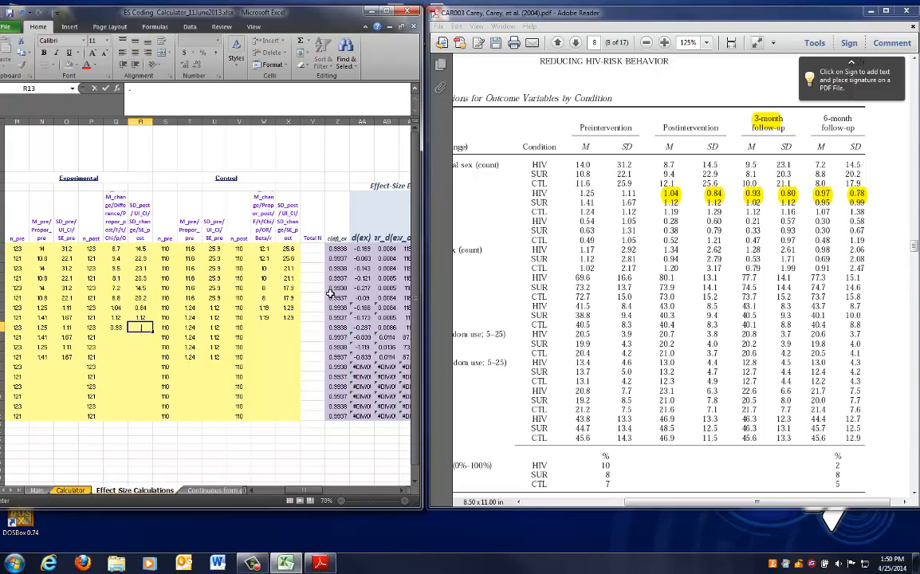
type("8")
key("Return")
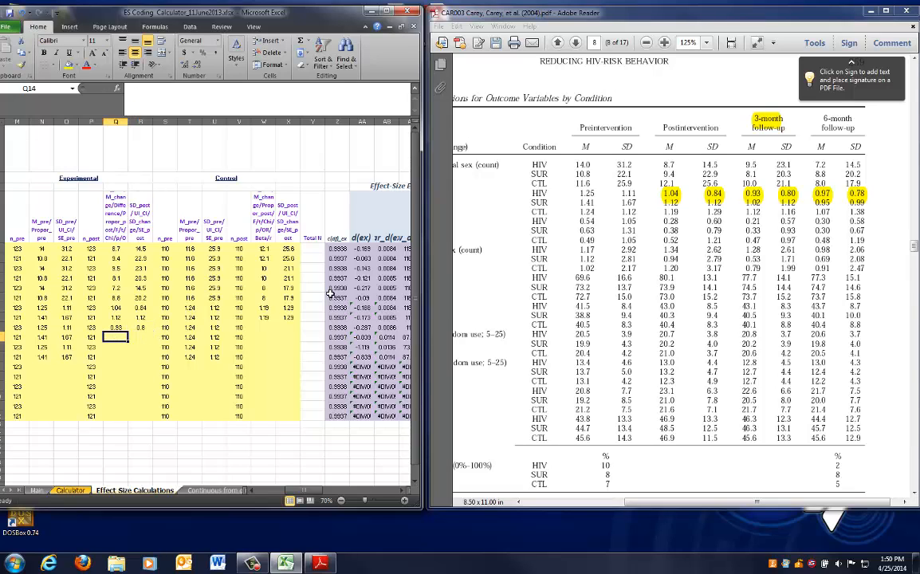
Enter the SUR 3-month mean 1.02 and SD 1.12 in row 14
type("1.02")
key("Tab")
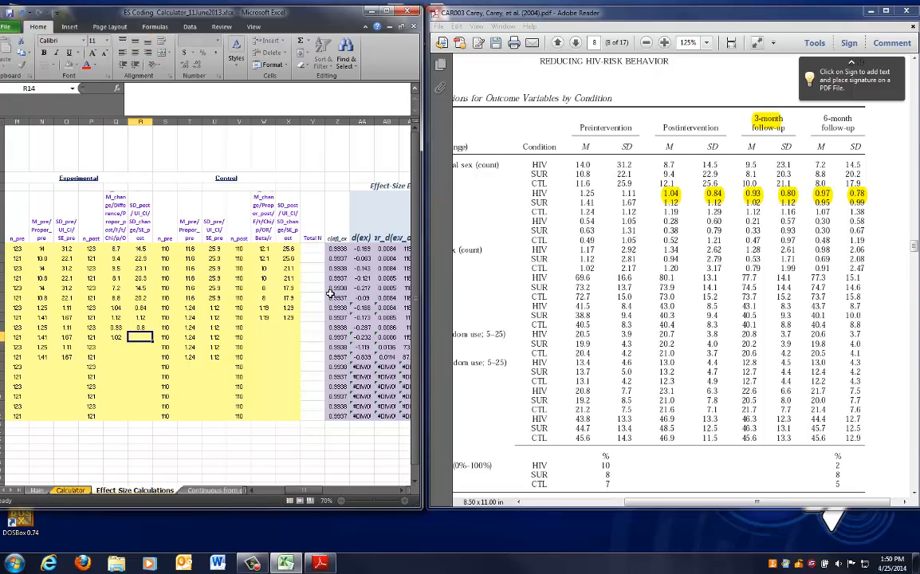
type("1.12")
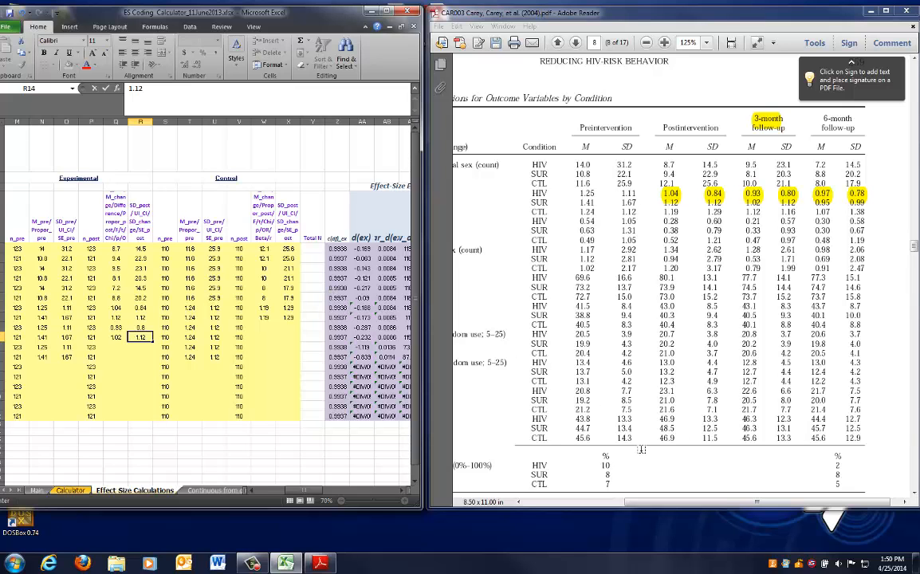
Enter the control 3-month mean 1.12 and SD 1.16 in row 13
mouse_move(744, 503)
left_mouse_down()
mouse_move(678, 504)
mouse_move(753, 507)
left_mouse_up()
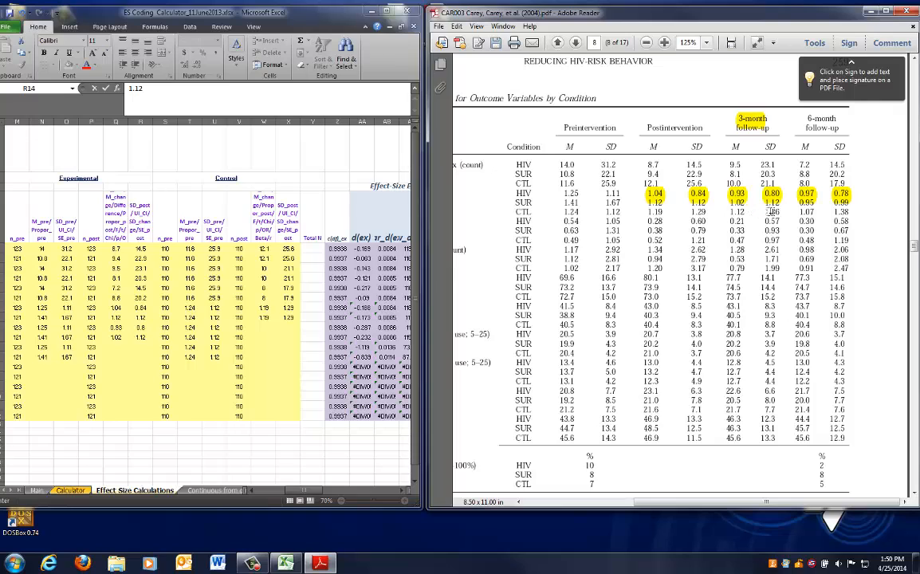
key("alt+Tab")
left_click(271, 326)
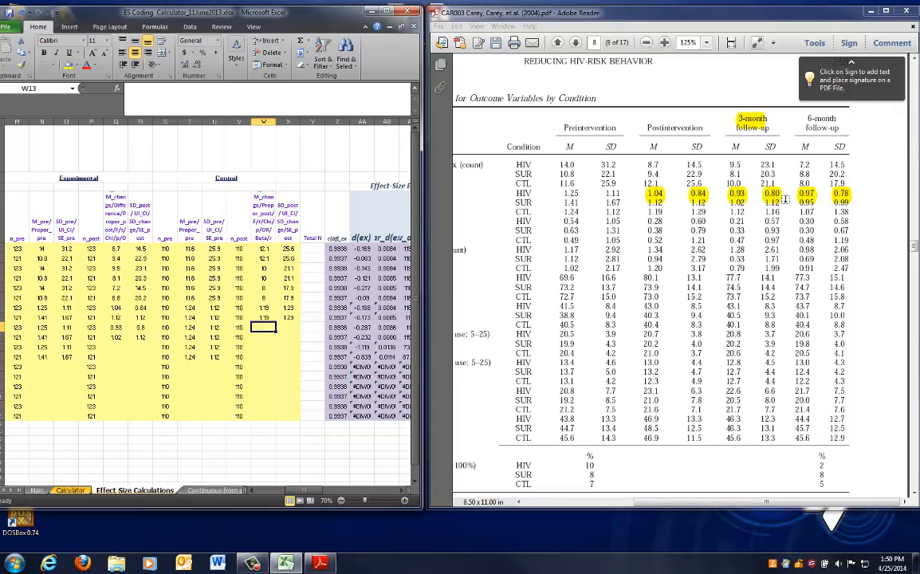
type("1")
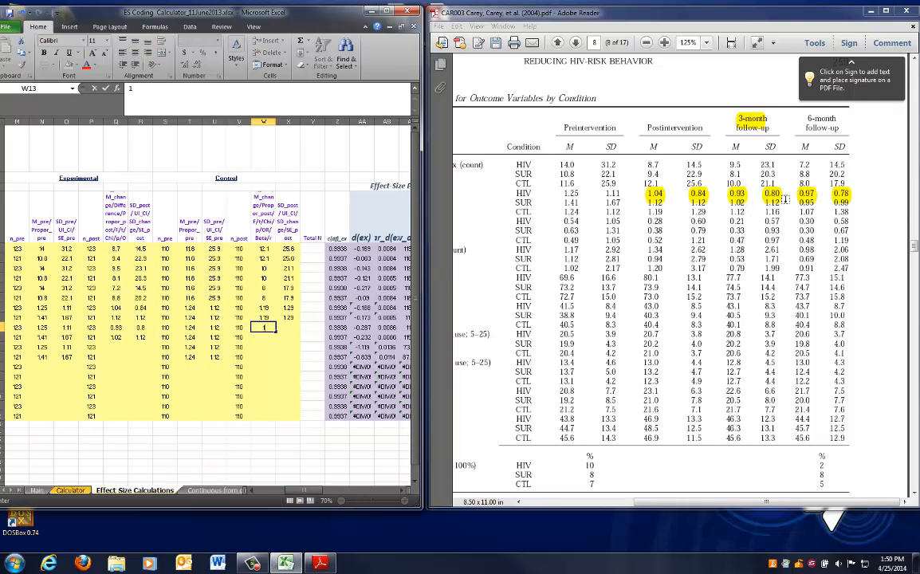
type(".12")
key("Tab")
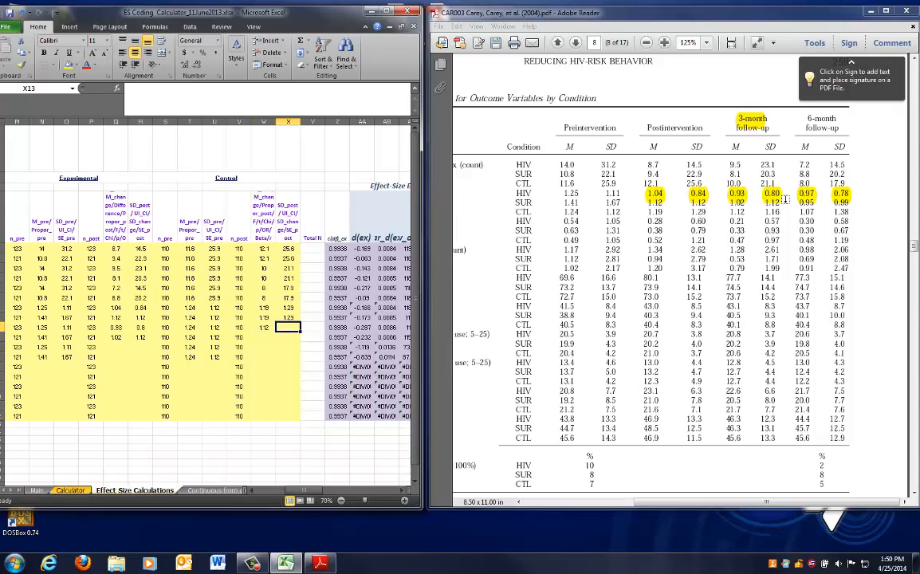
type("1.16")
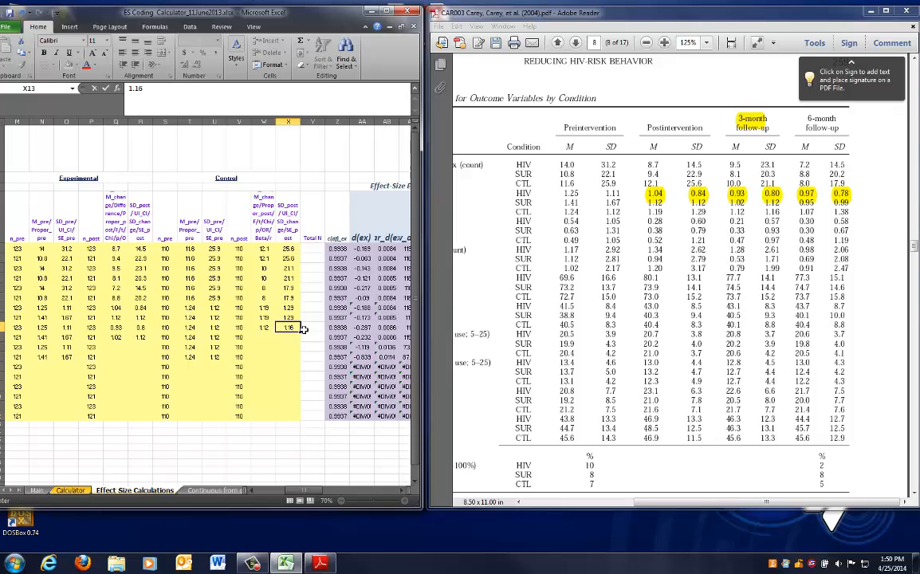
left_click(240, 357)
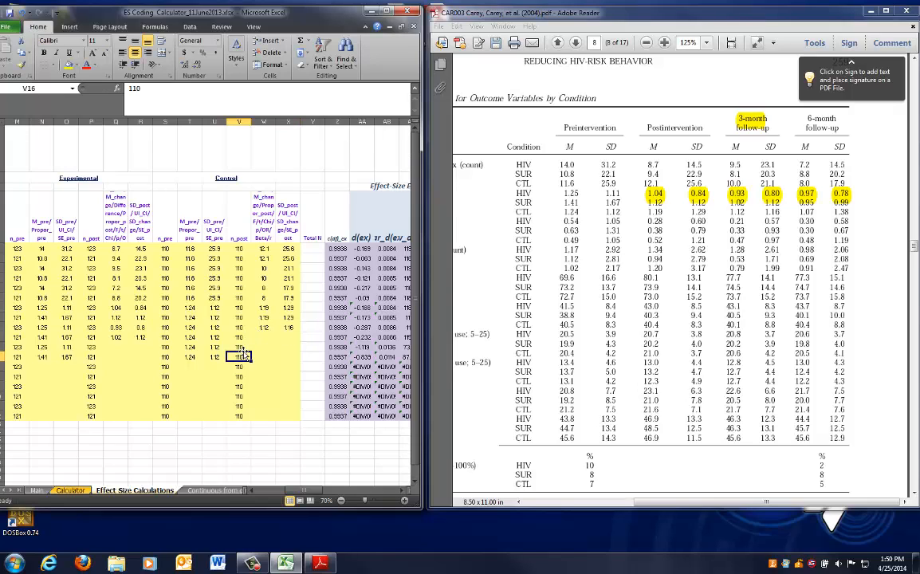
Copy the row 13 control 3-month mean and SD into row 14
left_click_drag(261, 329, 280, 328)
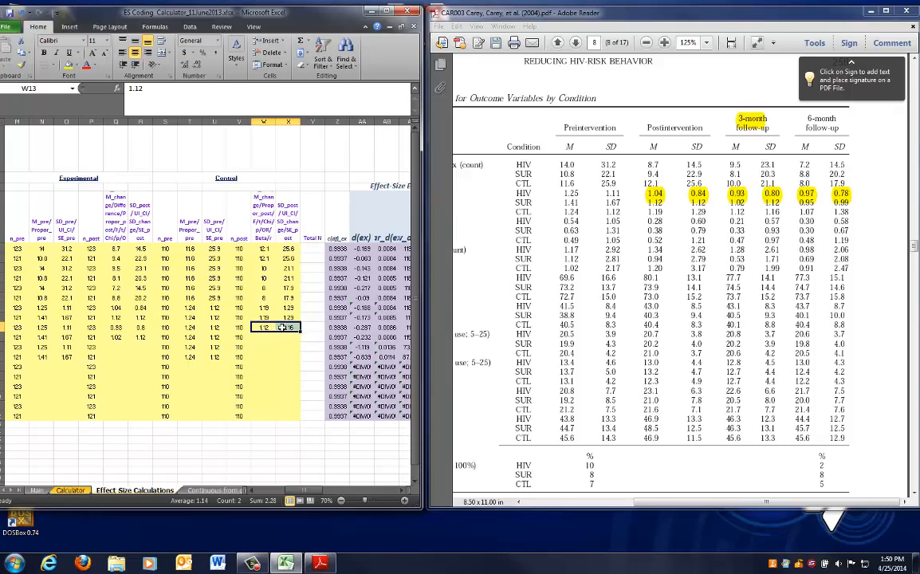
key("ctrl+c")
key("Down")
key("ctrl+v")
key("Escape")
Highlight the 6-month follow-up heading in Table 2 and enter HIV mean .97 and SD .78 in row 15
key("Down")
key("Left")
key("Left")
key("Left")
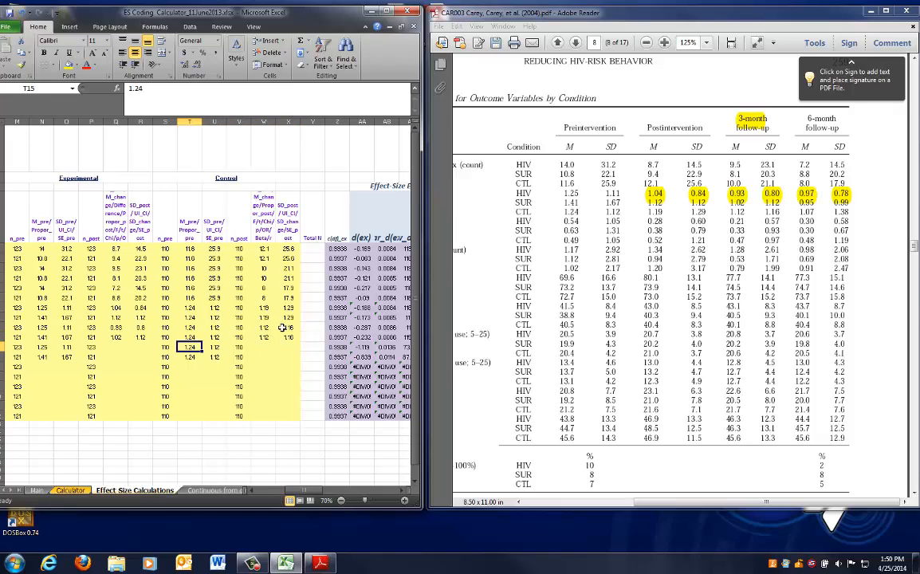
key("Left")
key("Left")
key("Left")
left_click(808, 116)
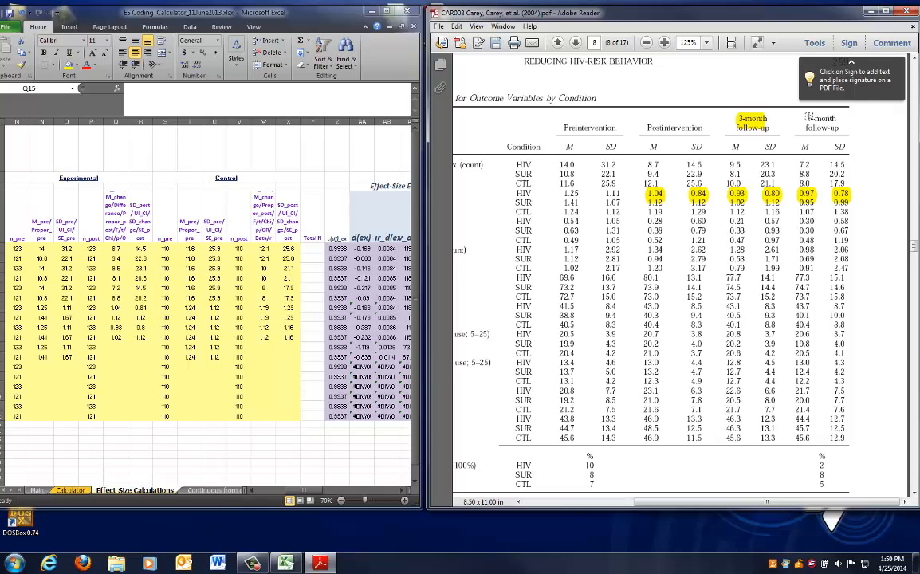
left_click_drag(808, 117, 839, 130)
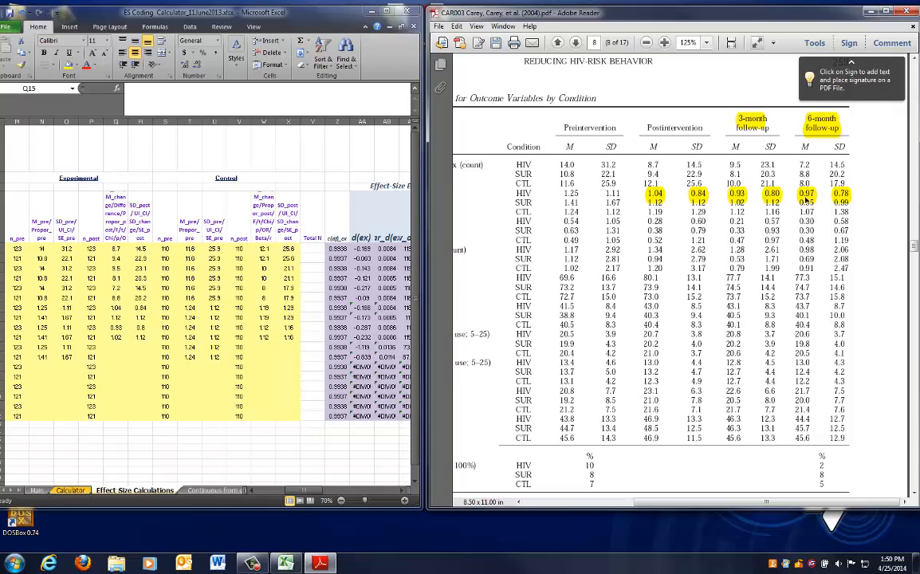
left_click(268, 324)
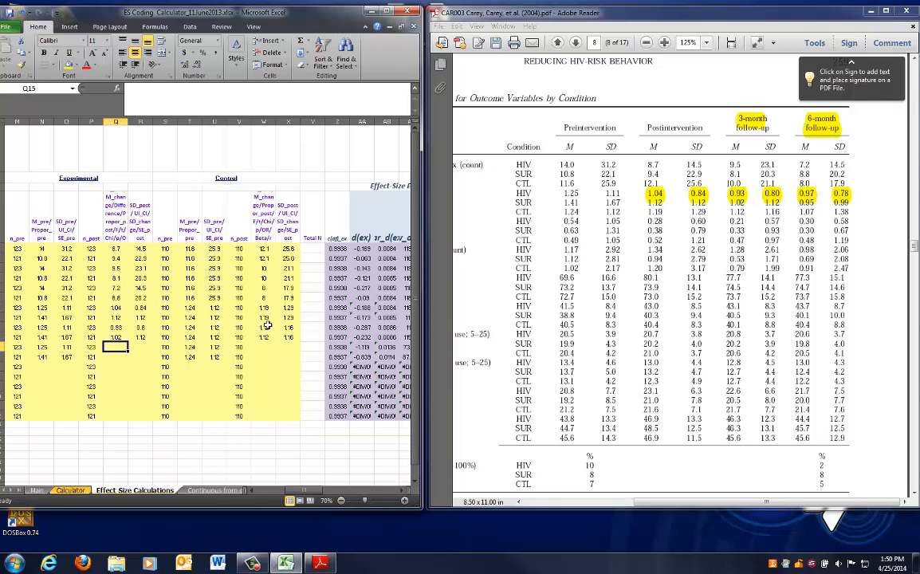
type(".97")
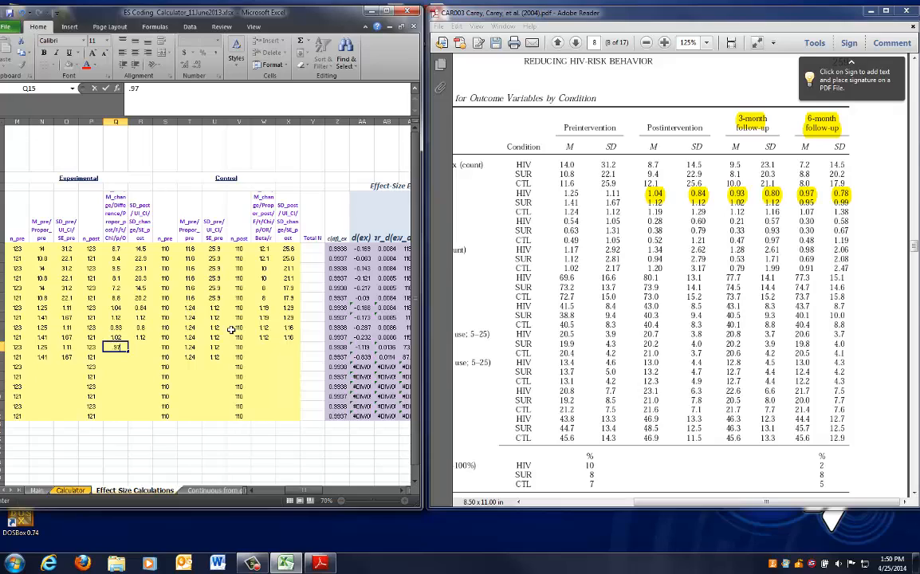
key("Tab")
type(".")
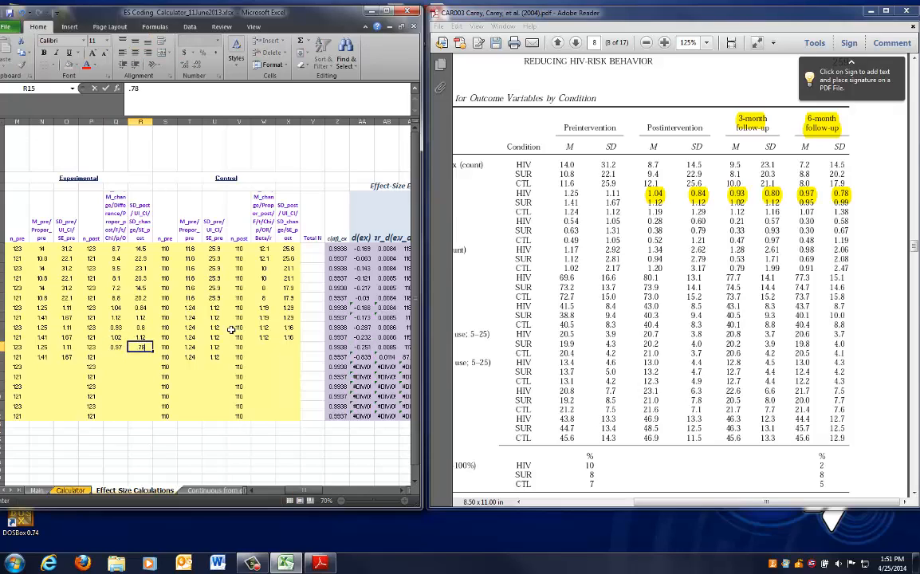
key("Return")
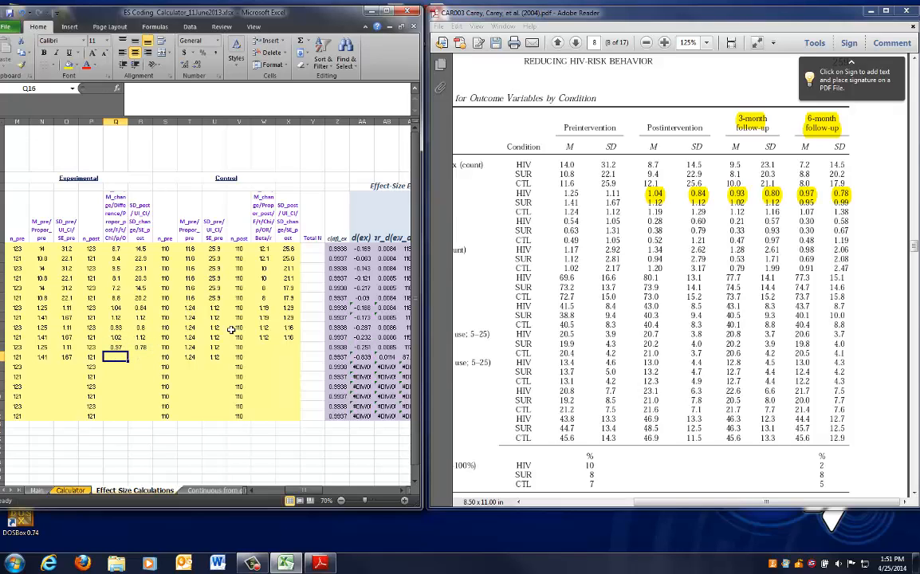
Enter the SUR 6-month mean .95 and SD .99 in row 16
type(".95")
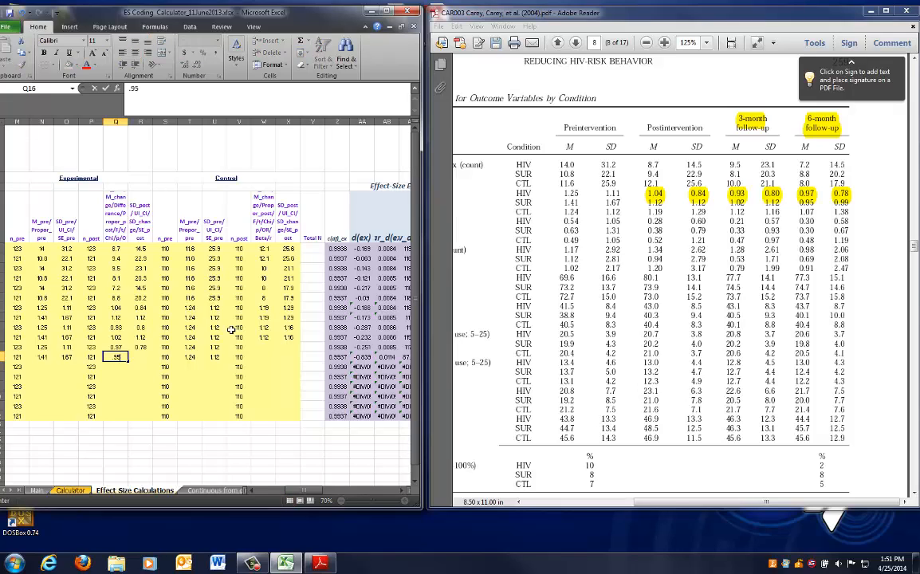
key("Tab")
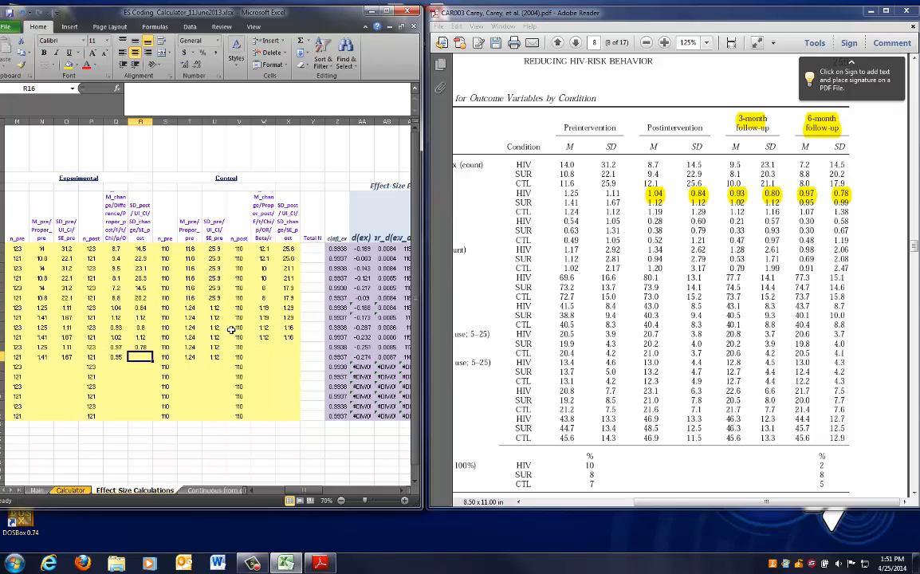
type(".")
Enter the control 6-month mean 1.07 and SD 1.38 in row 15
key("Right")
key("Right")
key("Right")
key("Right")
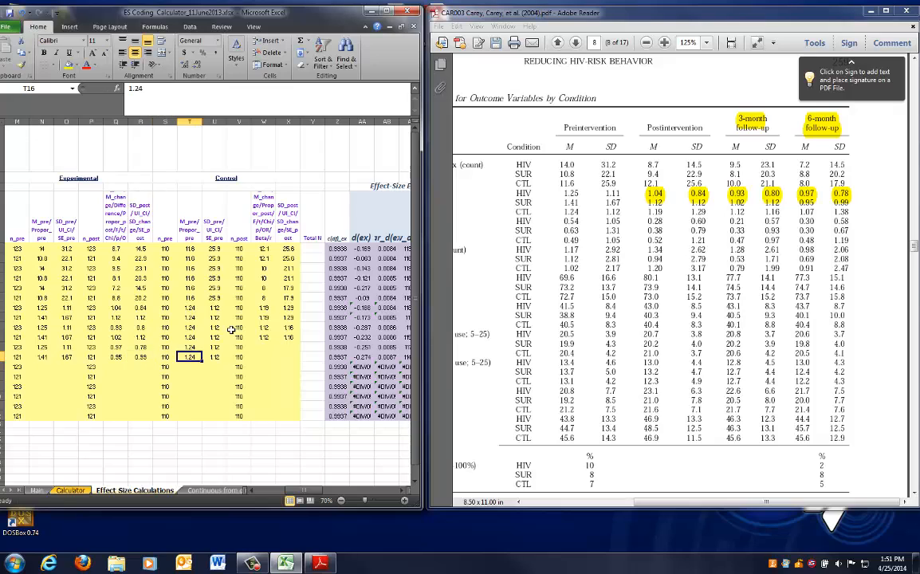
key("Up")
key("Right")
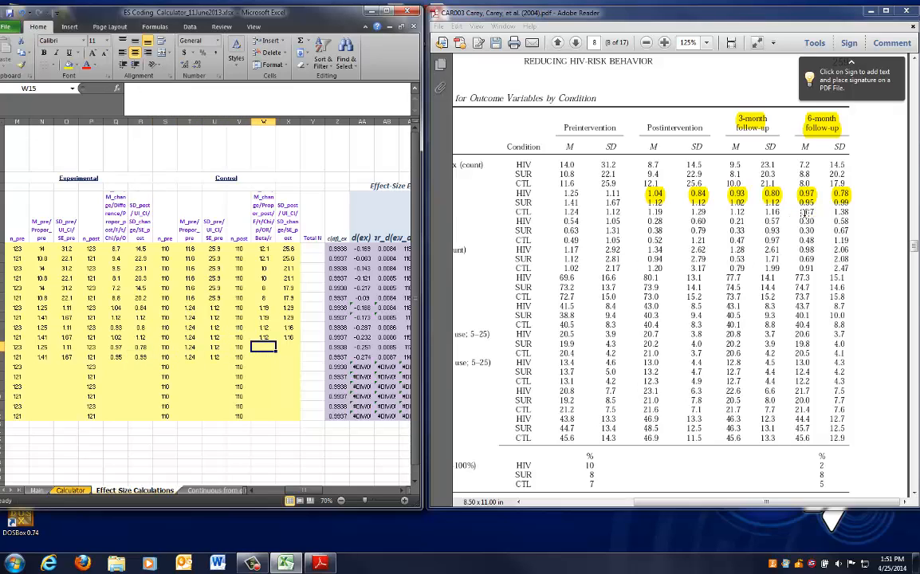
type("1.")
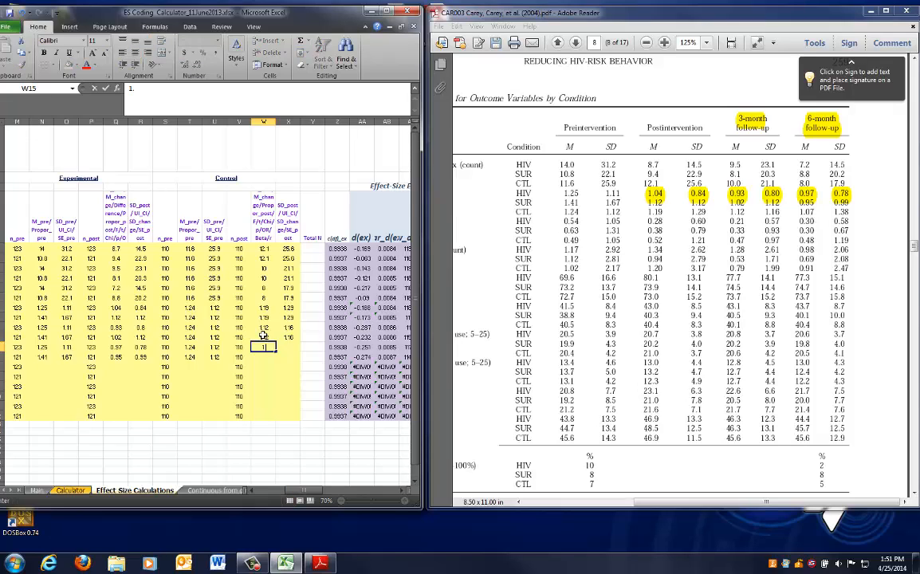
type("07")
key("Tab")
type("1.3")
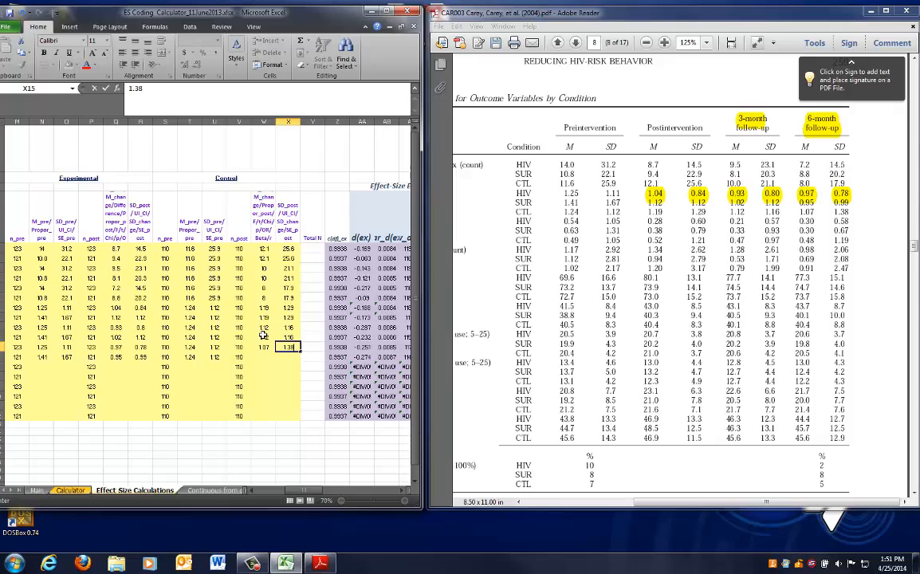
Copy the row 15 control 6-month mean and SD into row 16
left_click_drag(261, 347, 279, 347)
key("ctrl+c")
key("Down")
key("ctrl+v")
key("Escape")
Review the study, outcome and condition labels at the start of row 17
key("Left")
key("Left")
key("Left")
key("Left")
key("Left")
key("Left")
key("Left")
key("Left")
key("Left")
key("Left")
key("Left")
key("Left")
key("Left")
key("Left")
key("Left")
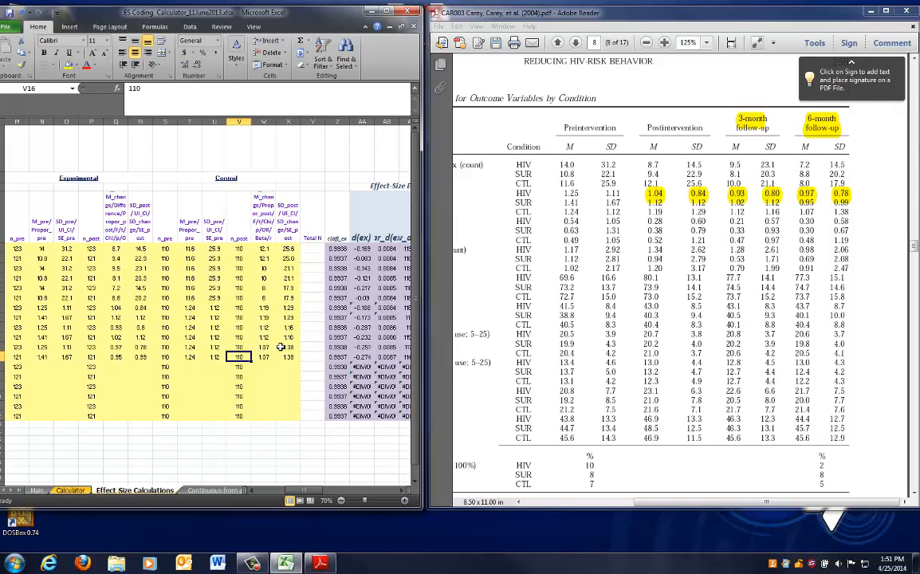
key("Down")
key("Left")
key("Left")
key("Left")
key("Left")
key("Left")
key("Left")
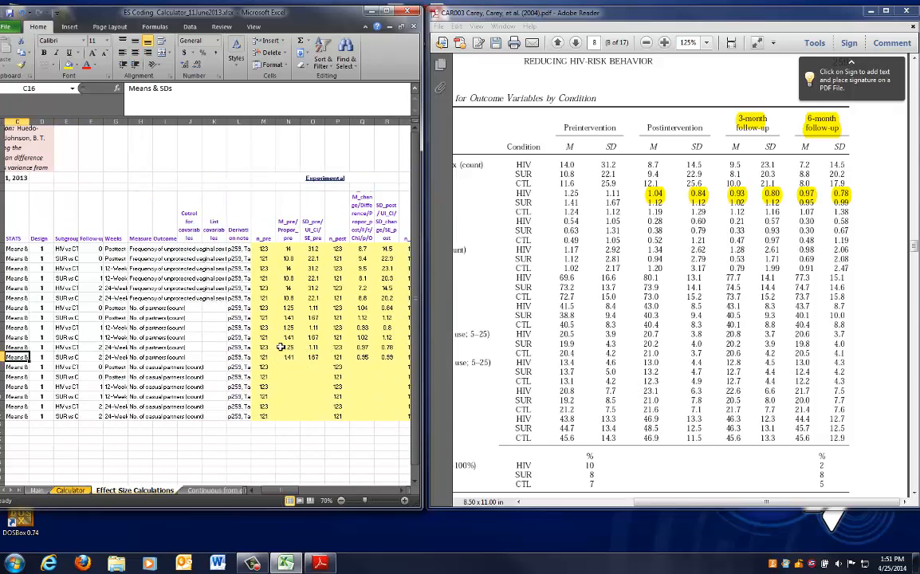
key("Right")
key("Right")
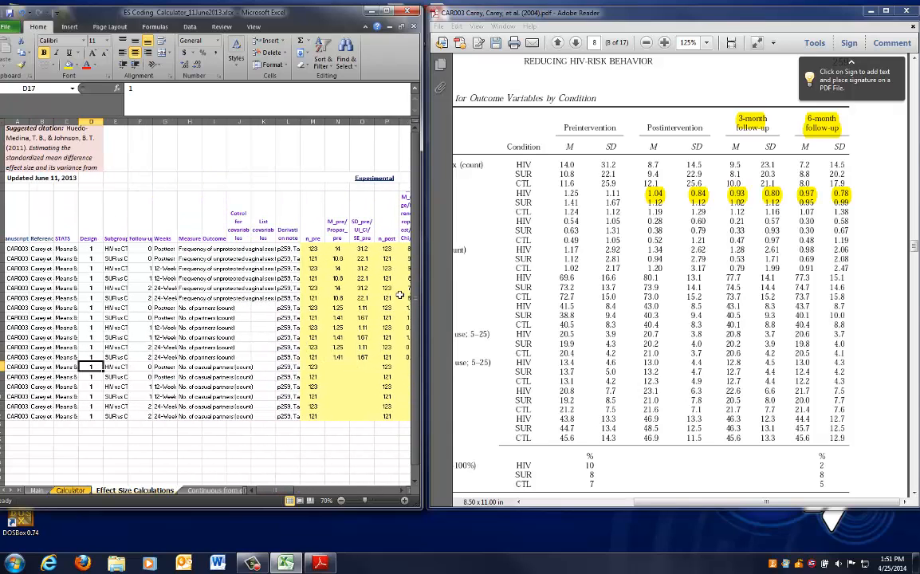
Remove all the highlights previously added to Table 2 in the PDF
key("ctrl+z")
key("ctrl+z")
key("ctrl+z")
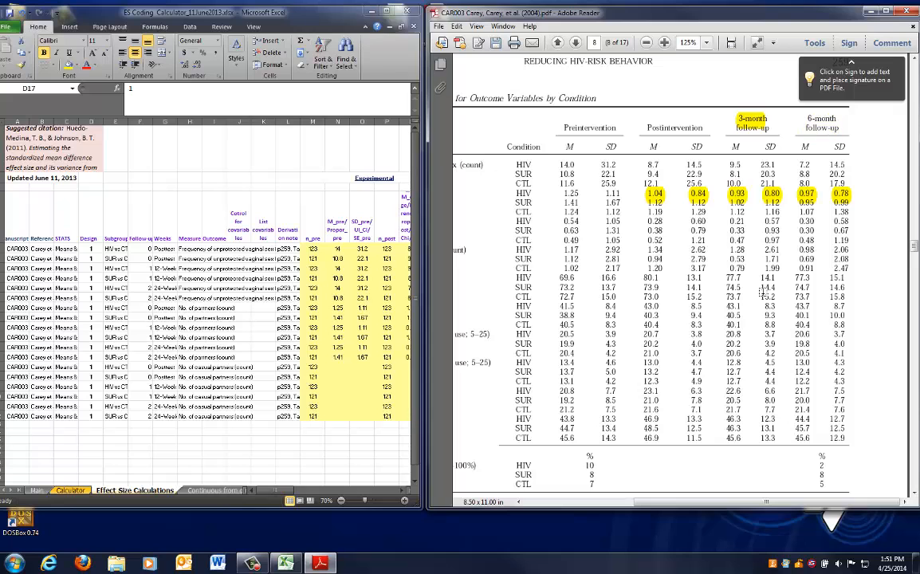
key("ctrl+z")
key("ctrl+z")
key("ctrl+z")
key("ctrl+z")
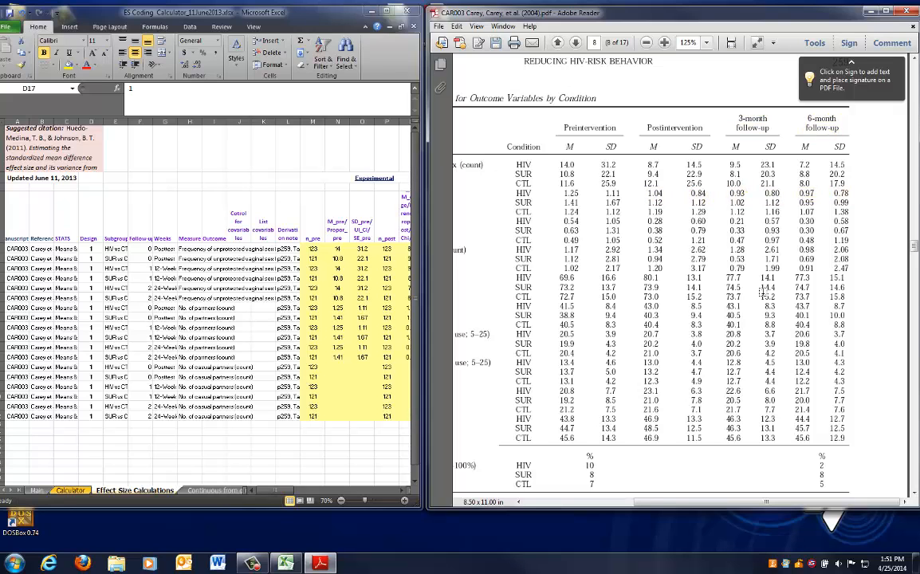
left_click_drag(699, 501, 603, 502)
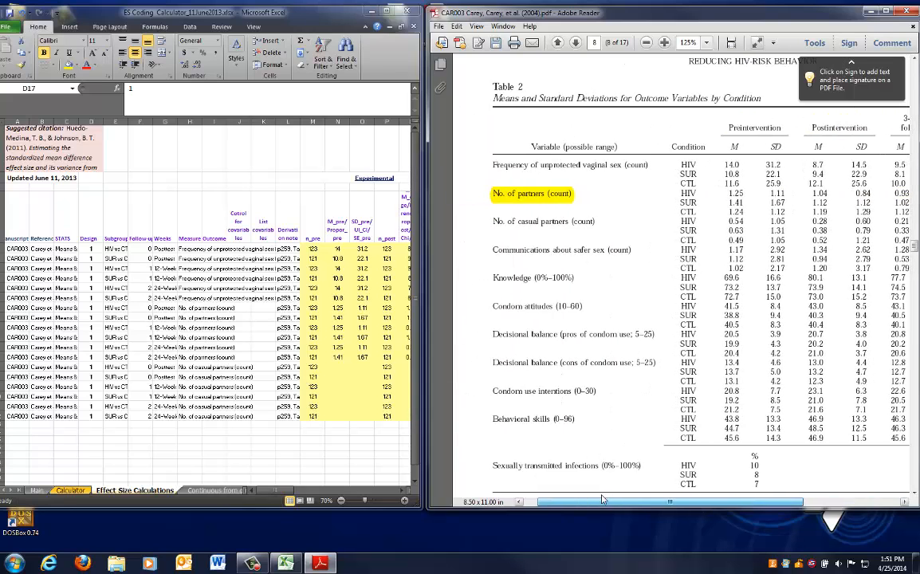
key("ctrl+z")
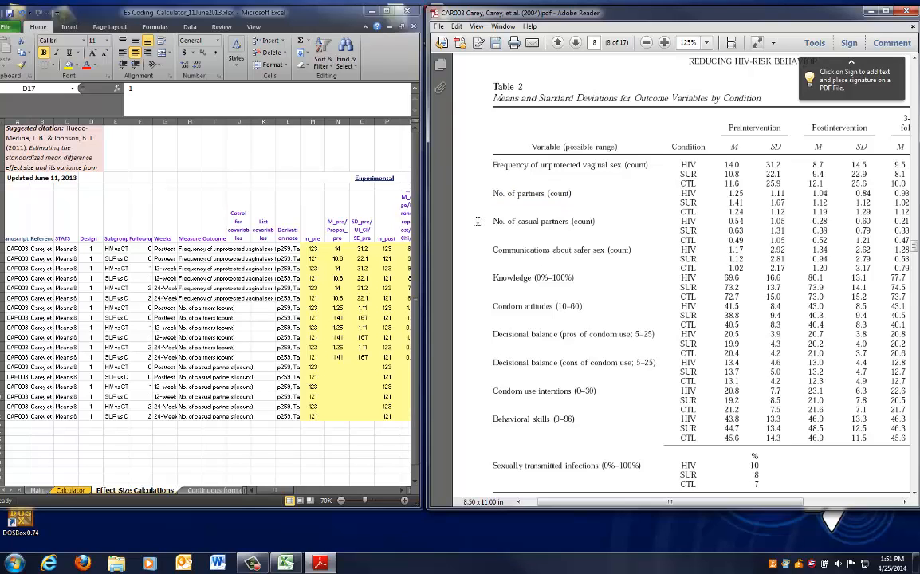
Highlight the No. of casual partners row and its preintervention values, then enter HIV mean 0.54 and SD 1.05 in row 17
left_click_drag(490, 217, 595, 219)
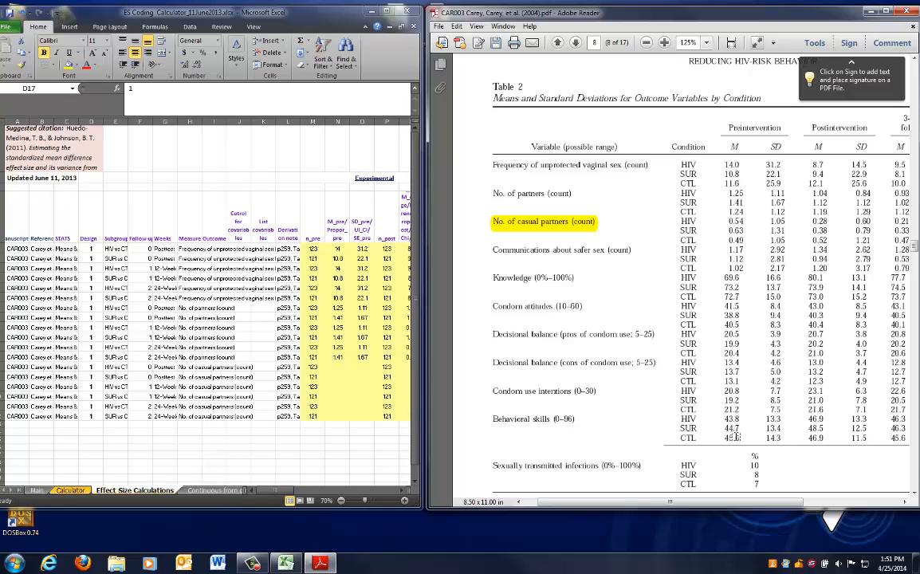
mouse_move(758, 509)
left_mouse_down()
mouse_move(780, 508)
mouse_move(771, 508)
left_mouse_up()
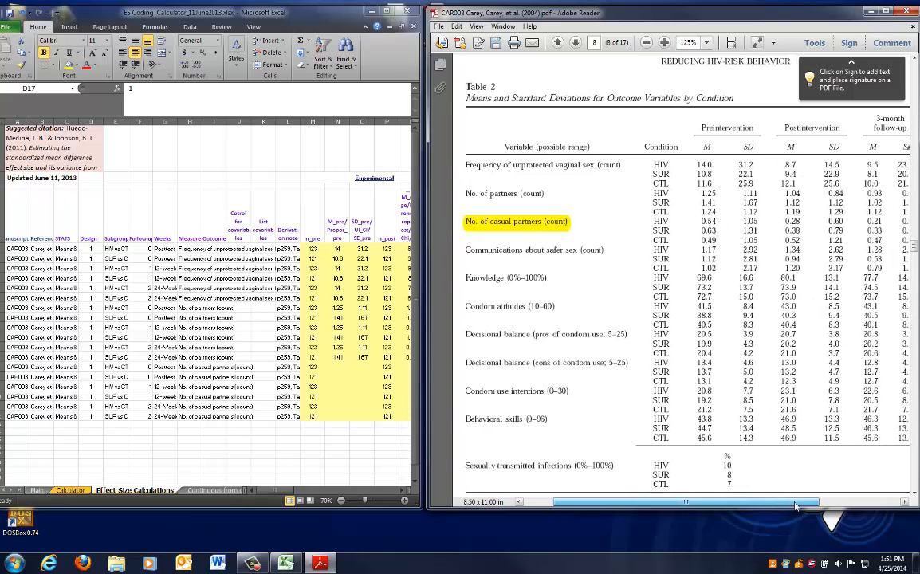
left_click_drag(792, 506, 832, 506)
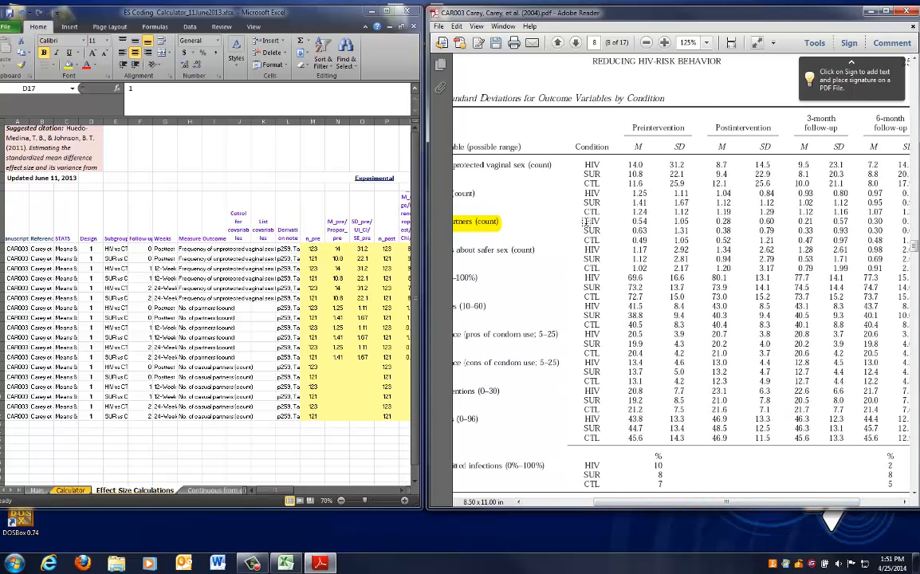
left_click(316, 356)
left_click(338, 369)
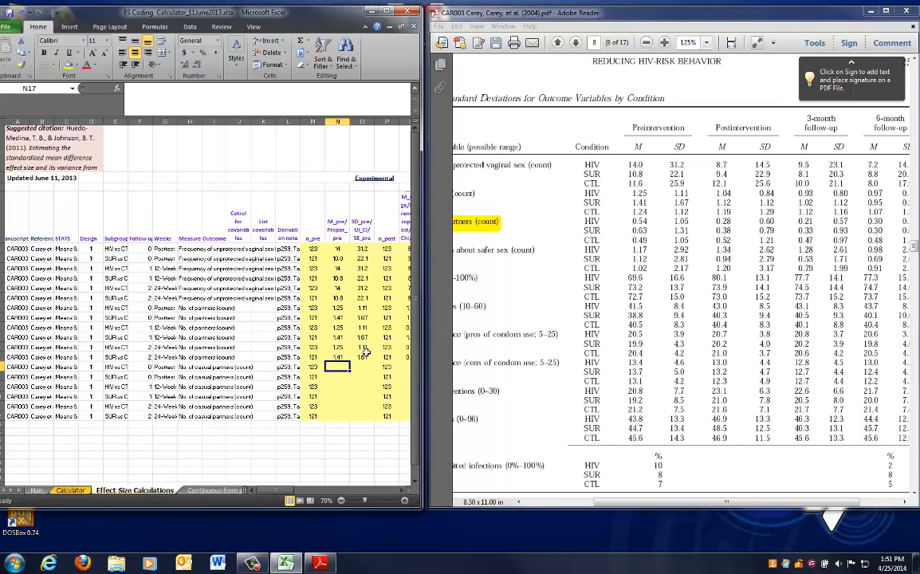
left_click_drag(632, 221, 686, 224)
left_click(343, 366)
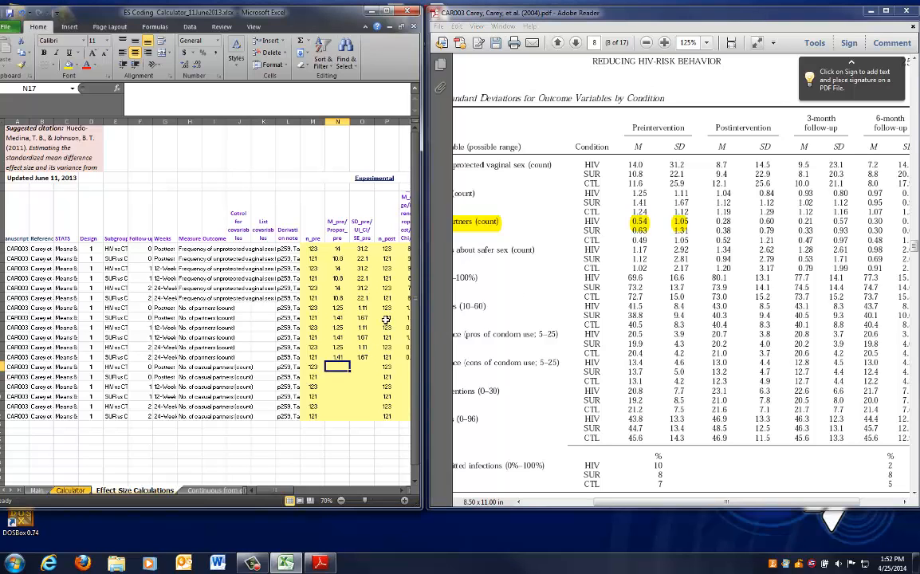
type("0.54")
key("Tab")
type("1")
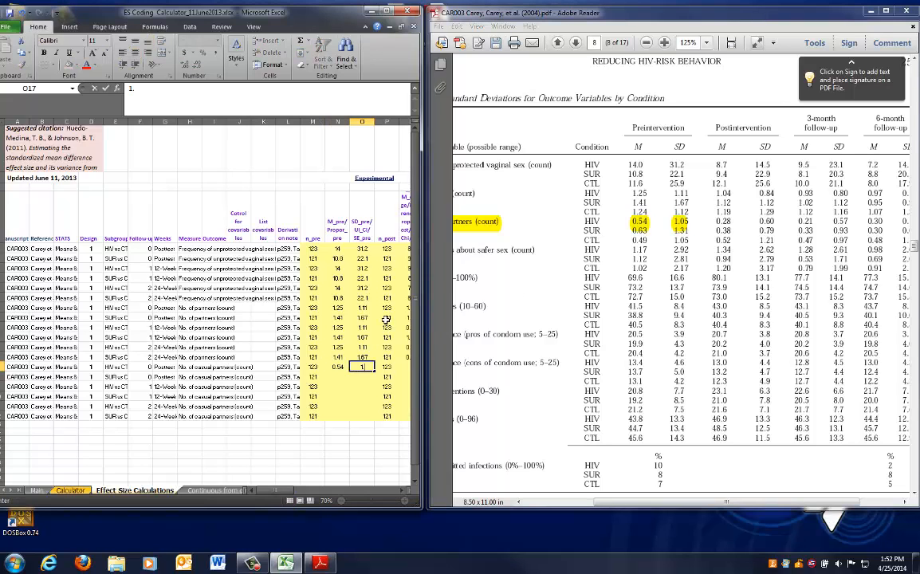
type(".05")
key("Return")
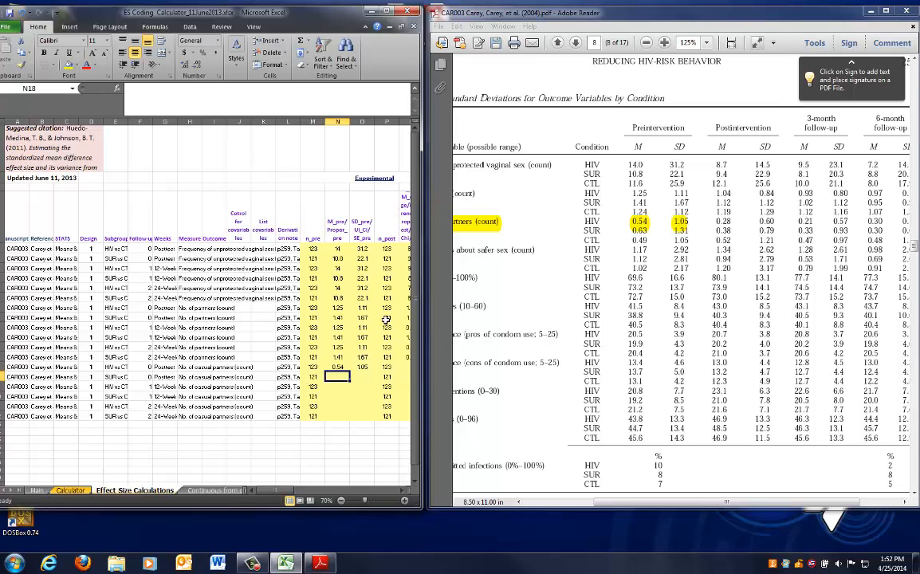
Enter the SUR preintervention mean 0.63 and SD 1.31 in row 18
type("0.63")
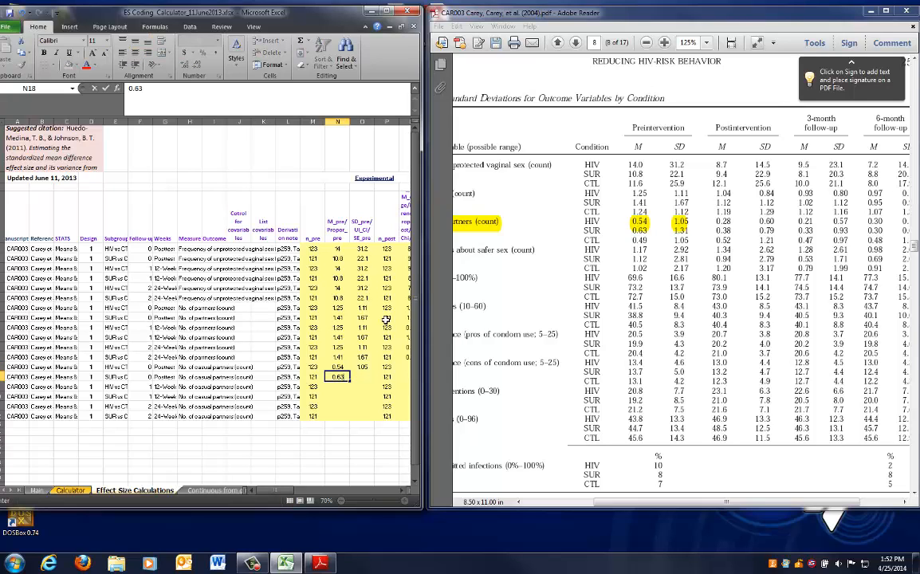
key("Tab")
type("1.3")
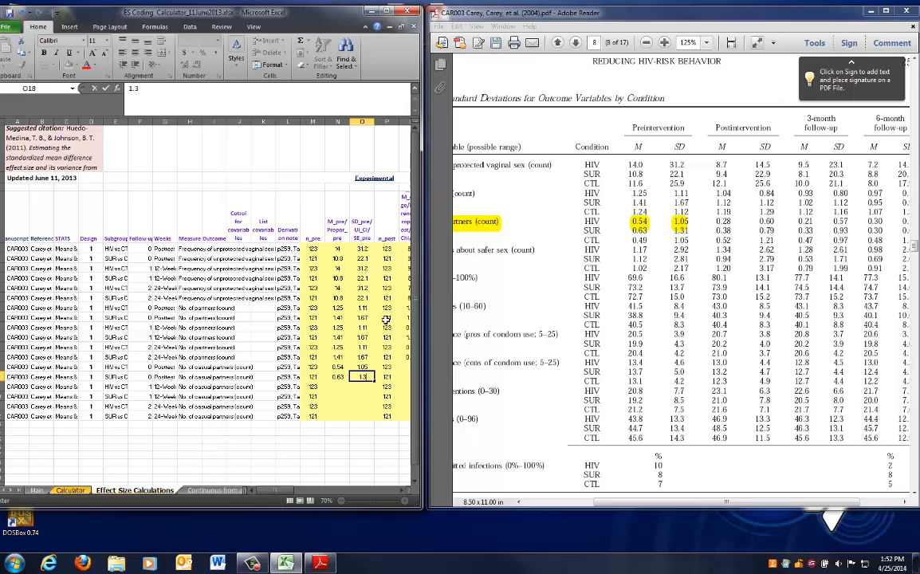
key("Tab")
Copy the rows 17–18 preintervention means and SDs into rows 19–20 and 21–22
left_click_drag(339, 369, 357, 374)
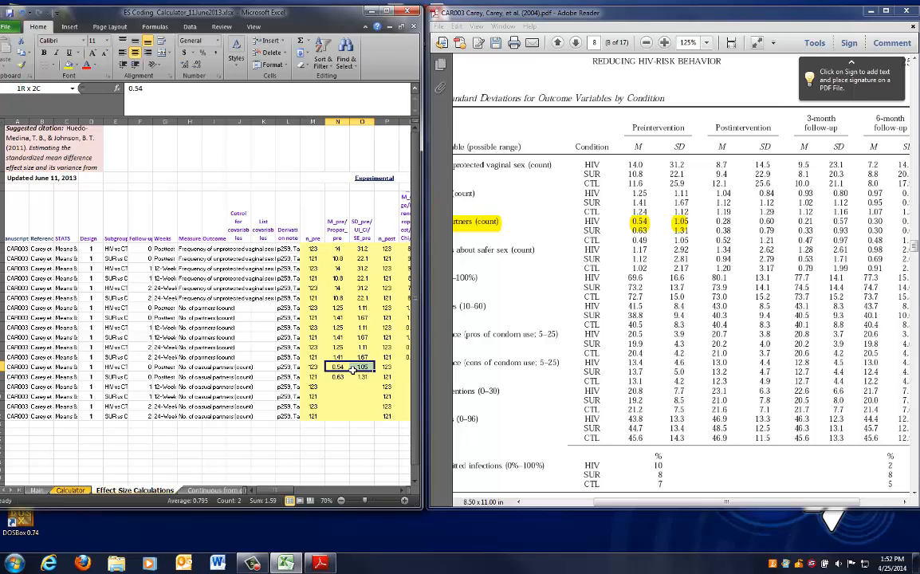
key("ctrl+c")
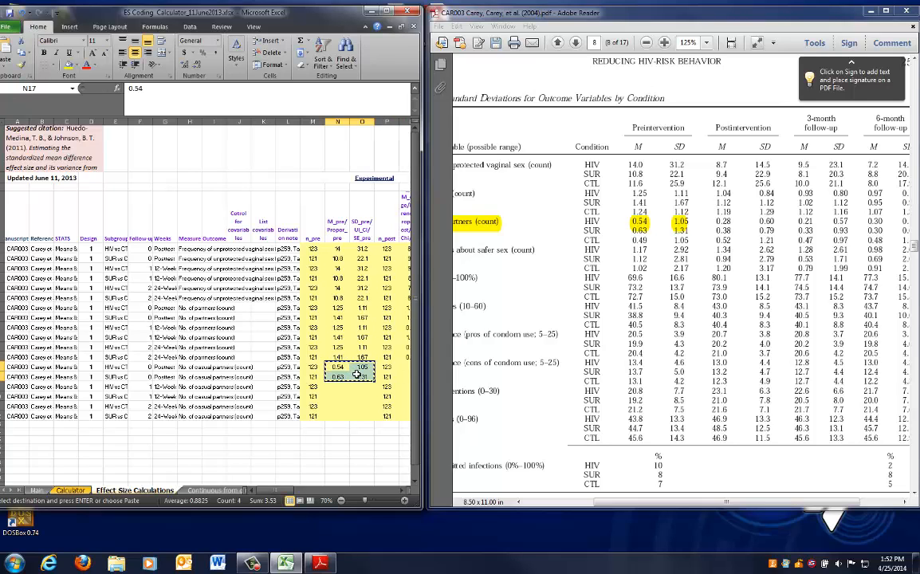
key("Down")
key("Down")
key("ctrl+v")
key("Down")
key("Down")
key("ctrl+v")
key("Escape")
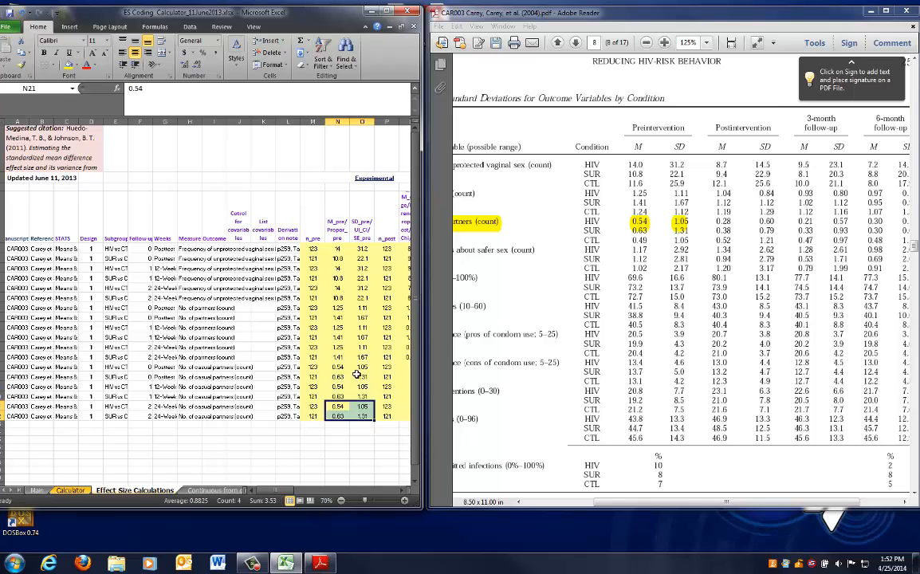
Enter the control preintervention mean 0.49 and SD 1.05 for casual partners in row 17
key("Right")
key("Right")
key("Right")
key("Up")
key("Up")
key("Right")
key("Up")
key("Up")
key("Left")
key("Right")
key("Right")
key("Right")
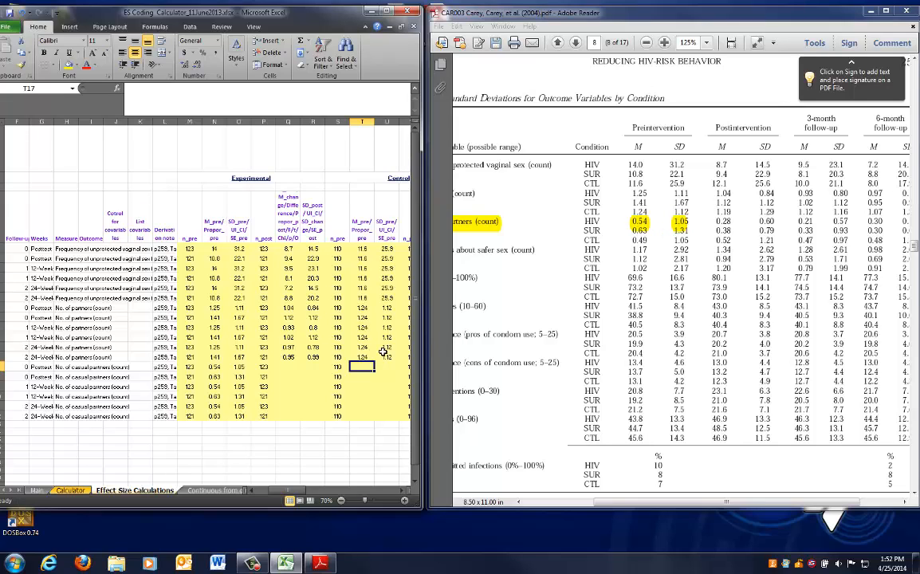
type("0.49")
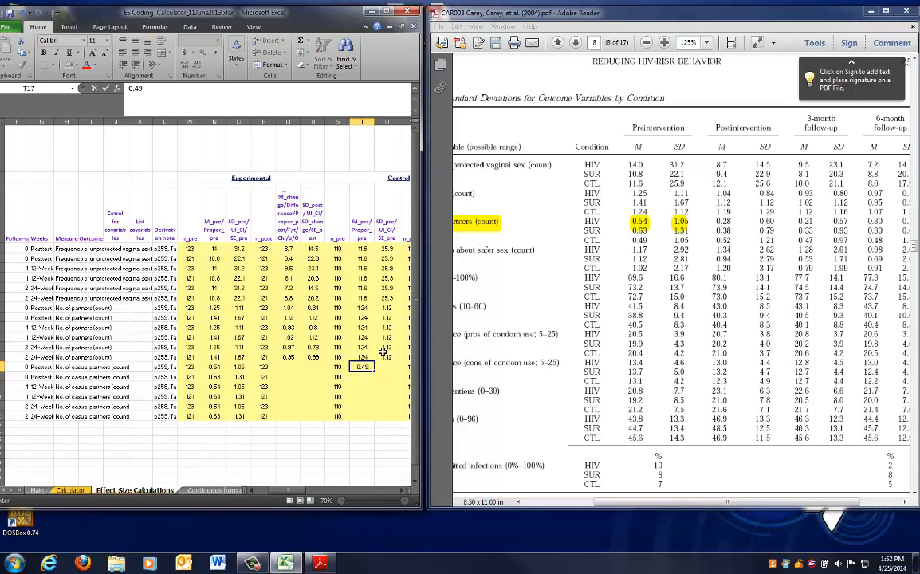
key("Tab")
type("1")
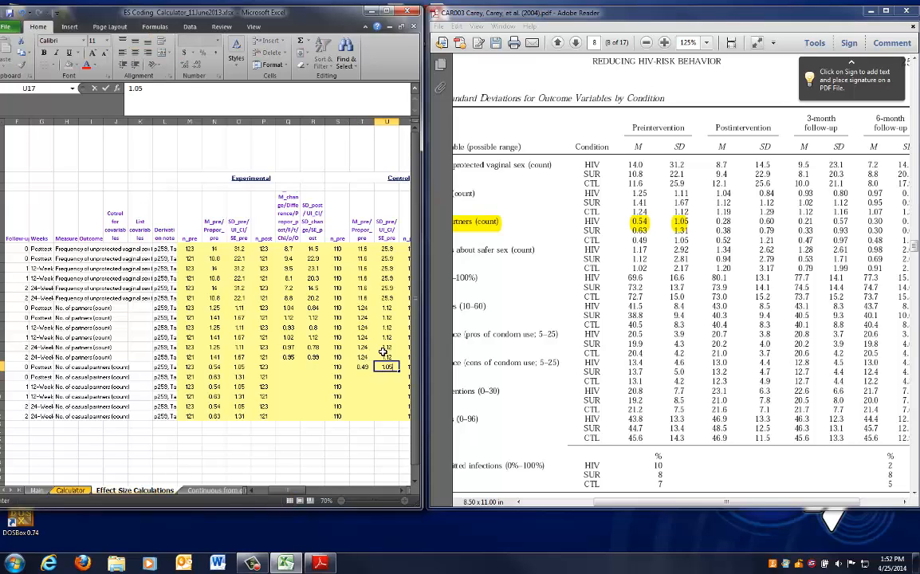
Copy the row 17 control mean and SD into rows 18 through 22
left_click(366, 350)
left_click_drag(360, 366, 389, 415)
key("ctrl+c")
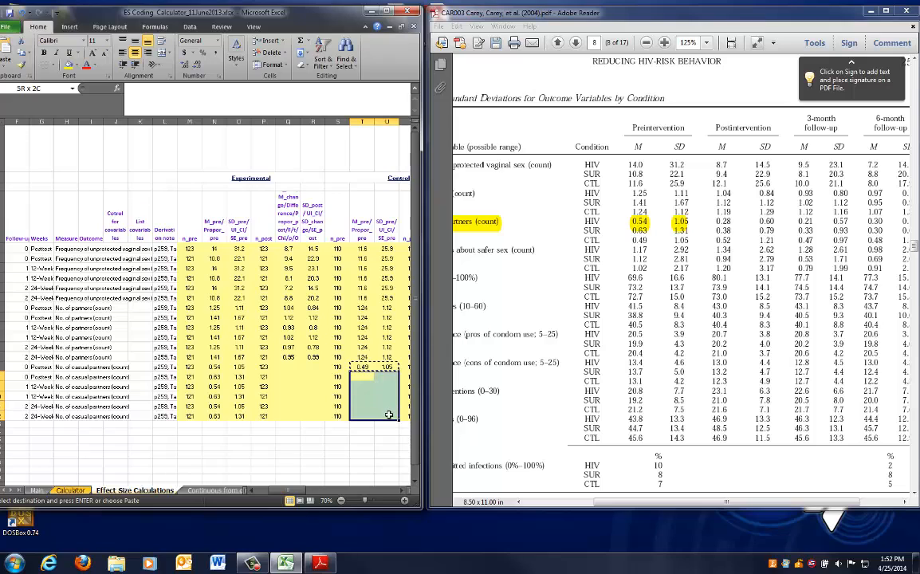
key("ctrl+v")
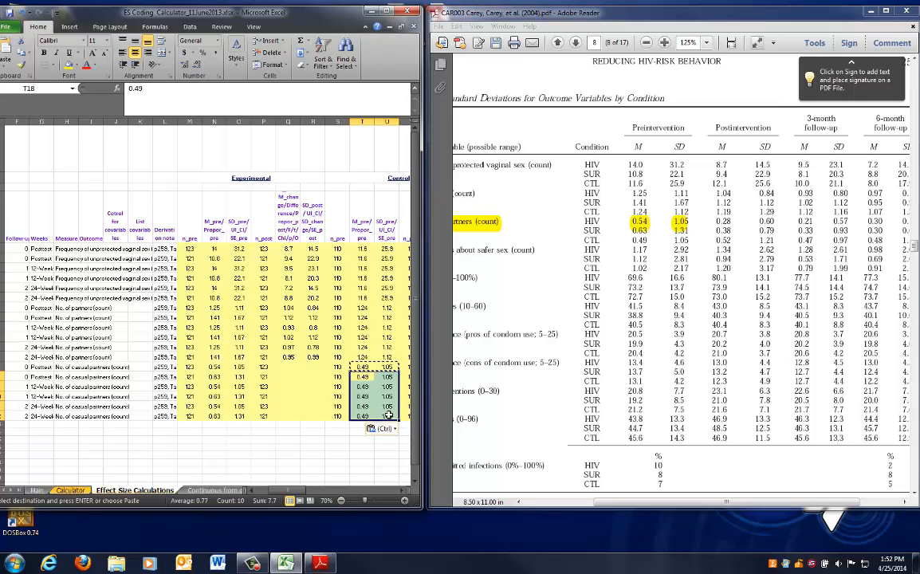
key("Escape")
Highlight the casual partners postintervention, 3-month and 6-month follow-up means and SDs for HIV and SUR in the PDF table
key("Left")
key("Up")
key("Up")
key("Down")
key("Left")
key("Left")
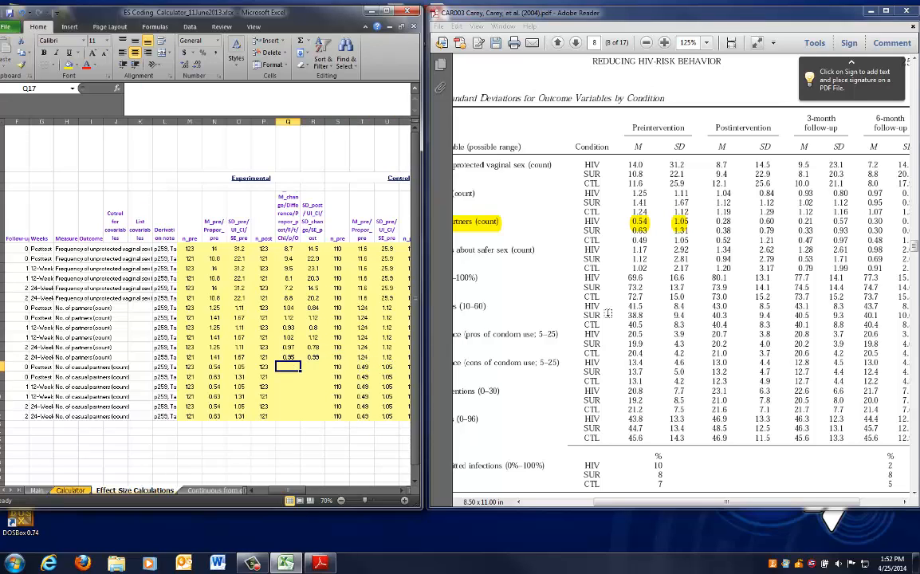
left_click(590, 226)
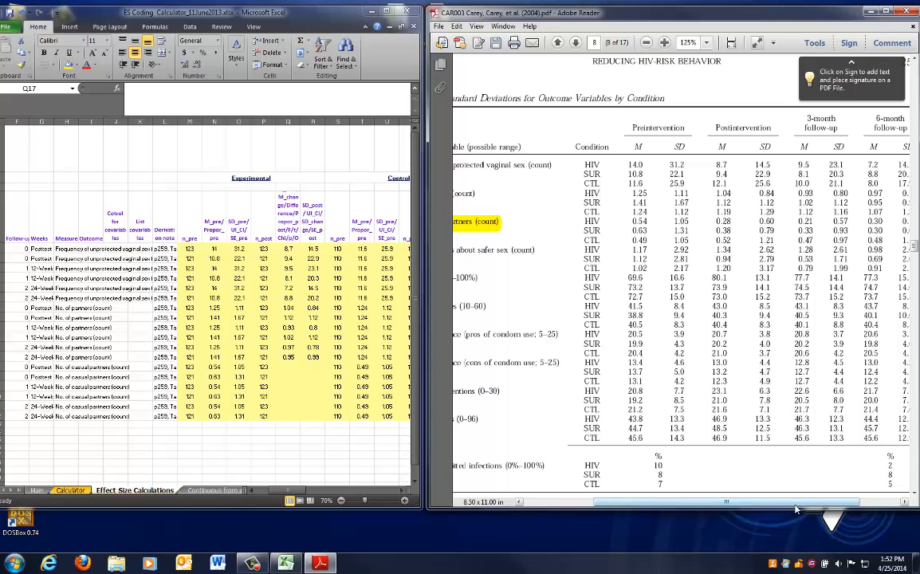
left_click_drag(800, 501, 839, 507)
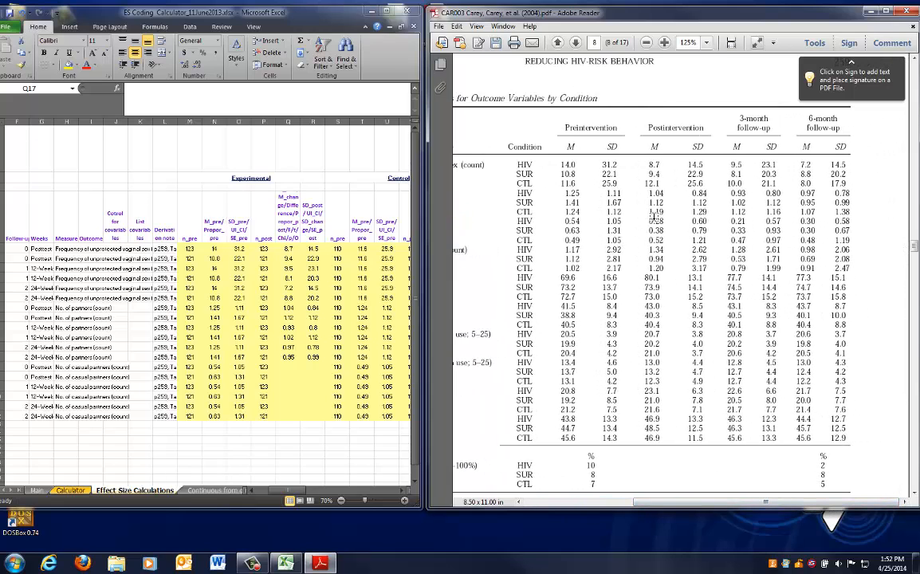
left_click_drag(750, 503, 690, 504)
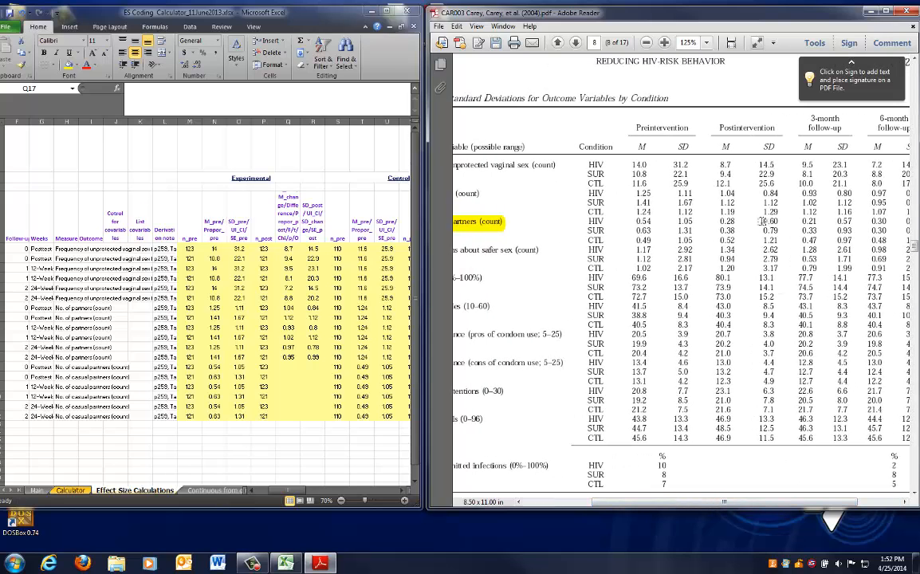
left_click_drag(720, 221, 851, 233)
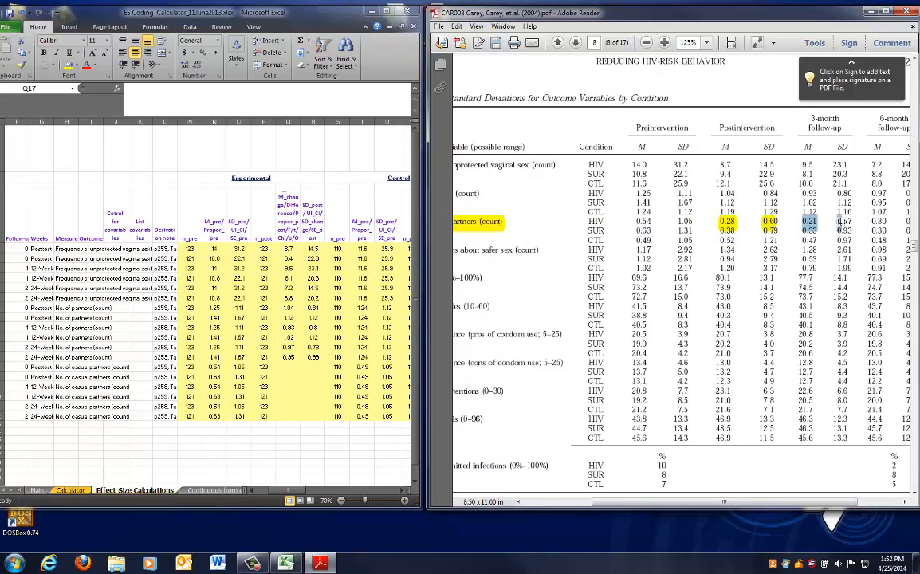
scroll(798, 335, "right", 2)
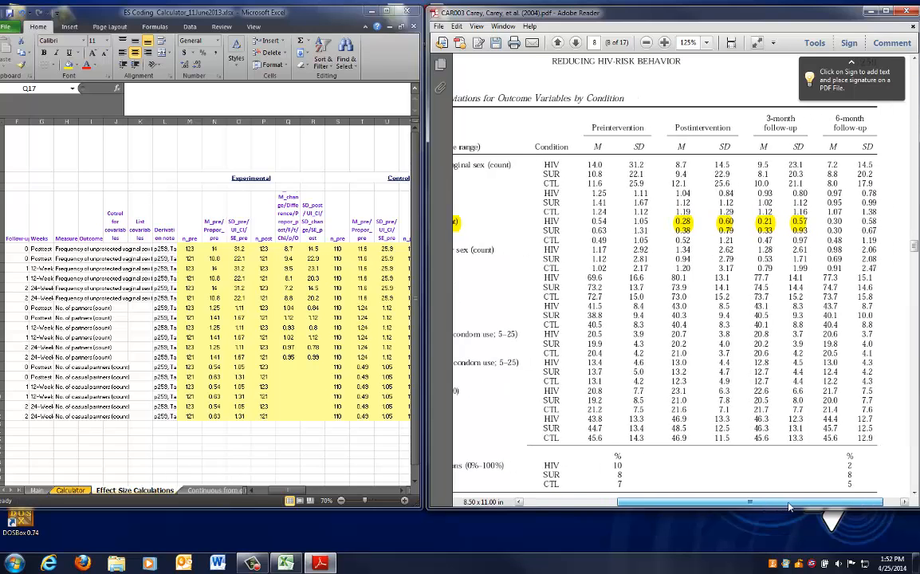
left_click_drag(813, 223, 852, 227)
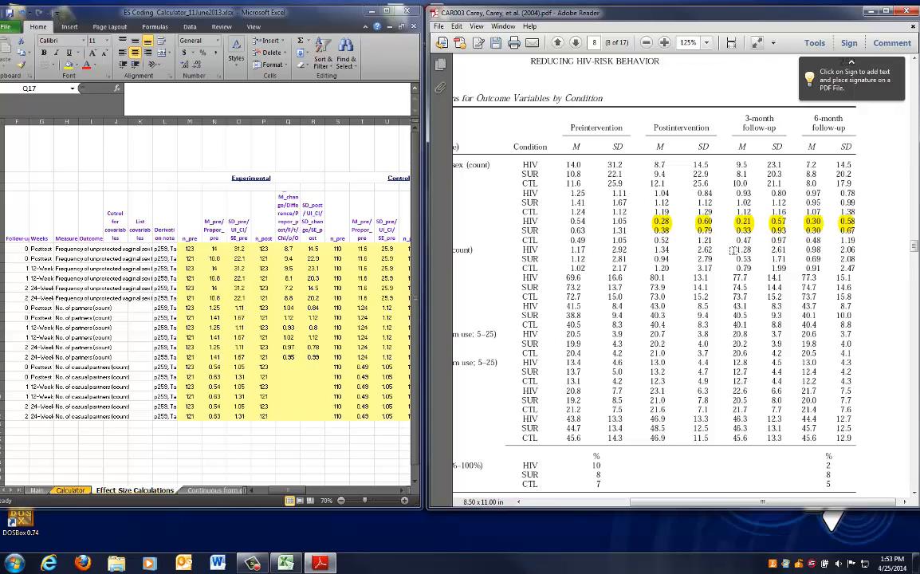
Highlight the Postintervention header and enter the HIV postintervention mean 0.28 and SD 0.60 in row 17
left_click(289, 365)
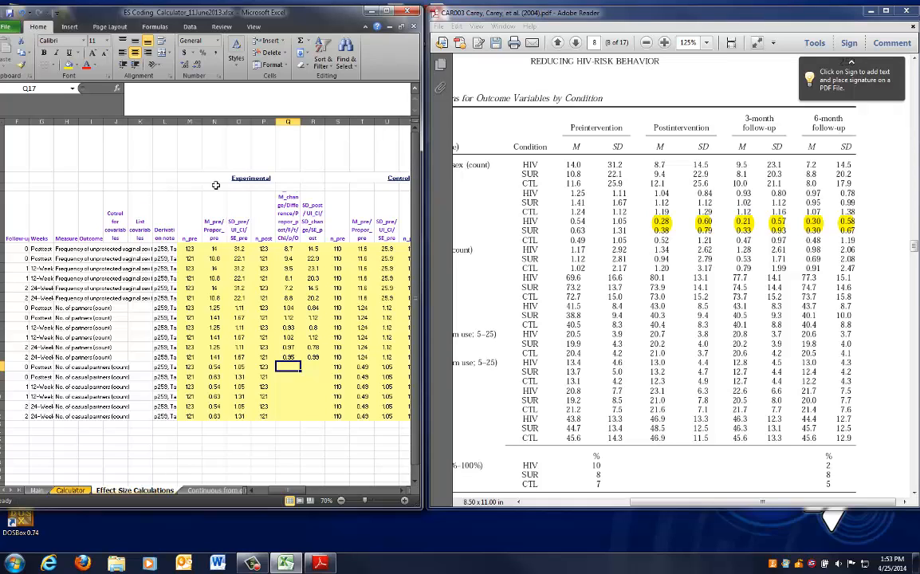
left_click(655, 127)
left_click_drag(655, 128, 709, 129)
left_click(324, 301)
type(".2")
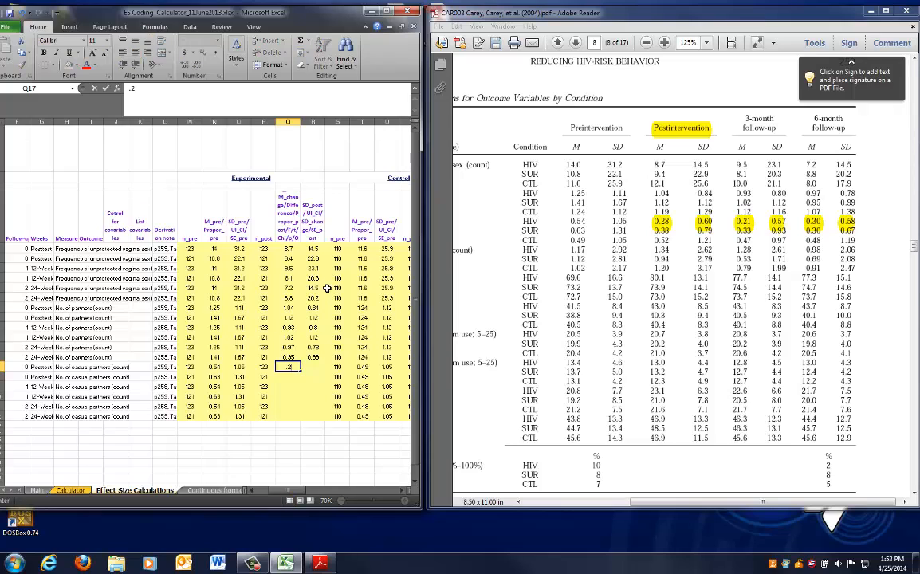
type("8")
key("Return")
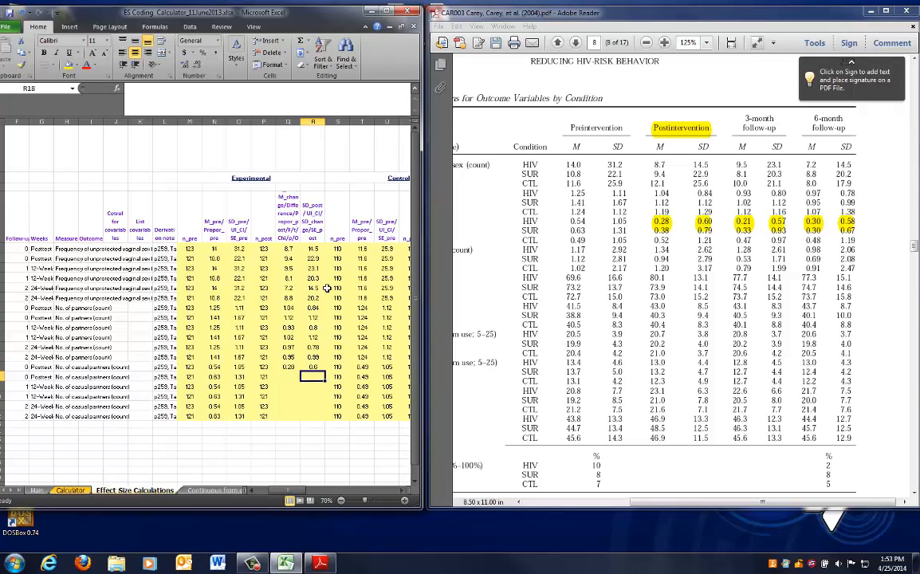
Enter the SUR postintervention mean 0.38 and SD 0.79 in row 18
type(".38")
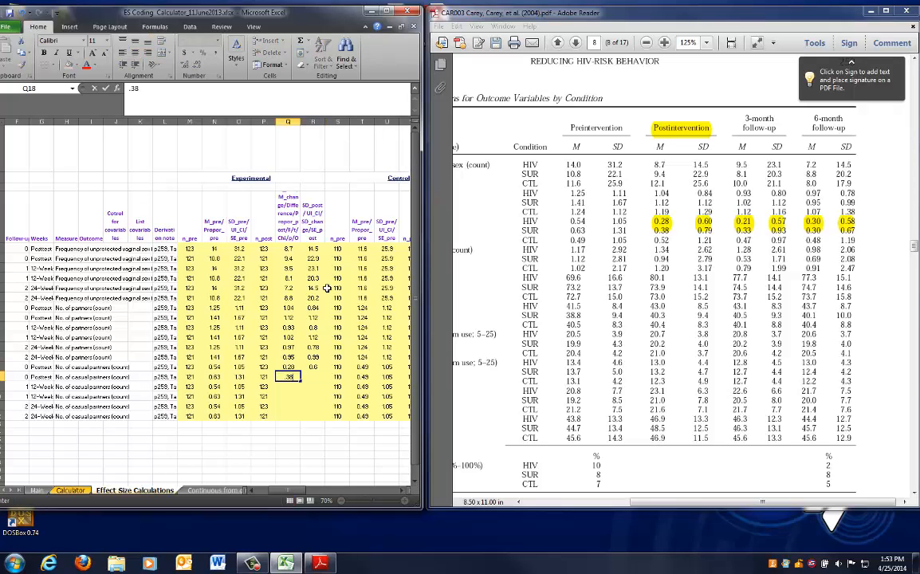
key("Tab")
type(".")
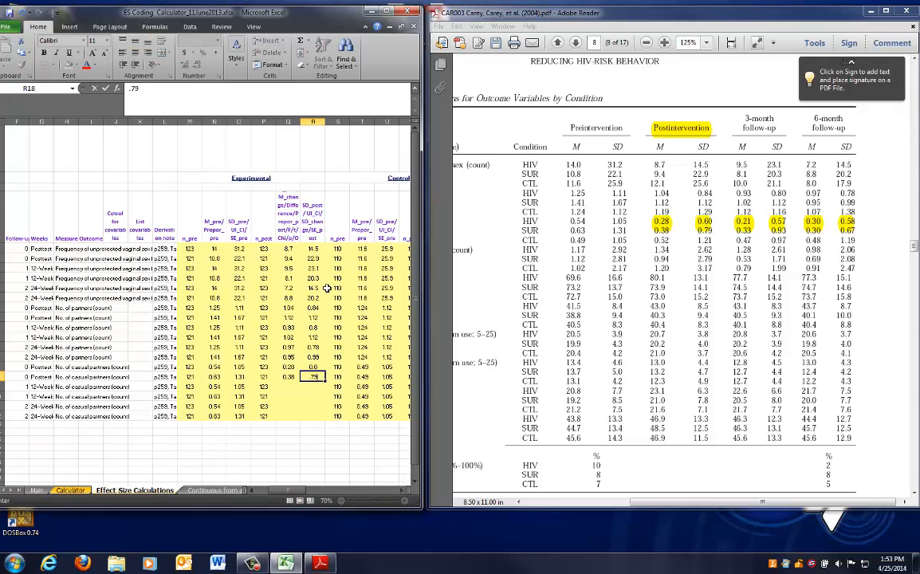
key("Tab")
Enter the control postintervention mean 0.52 and SD 1.21 in row 17's control columns
key("Right")
key("Right")
key("Right")
key("Right")
key("Up")
type(".5")
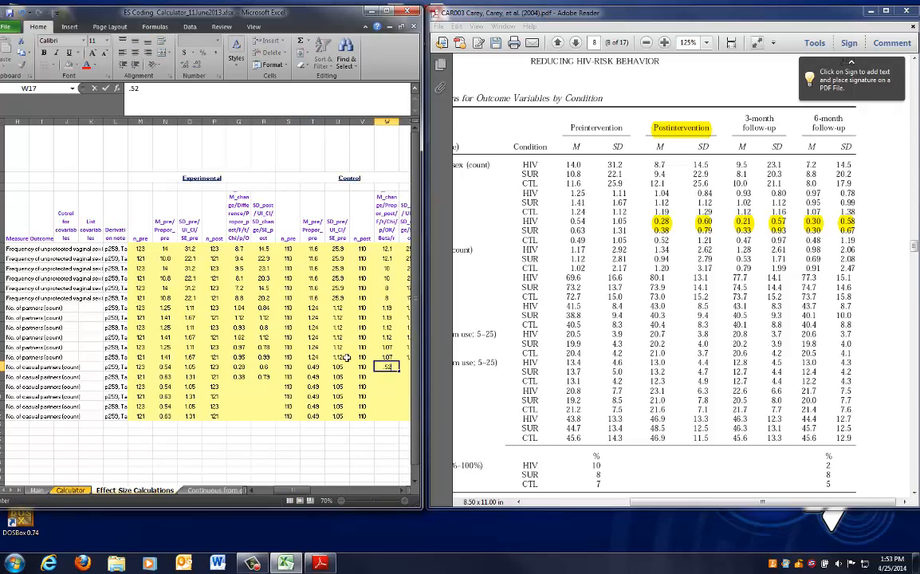
key("Tab")
type("1.")
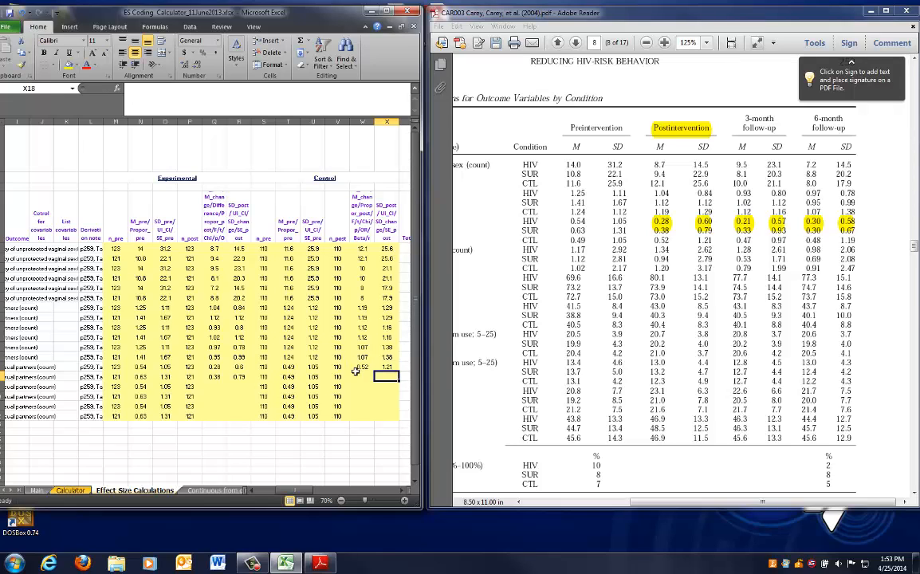
Copy the row 17 control postintervention mean and SD into row 18
left_click_drag(363, 366, 384, 366)
key("ctrl+c")
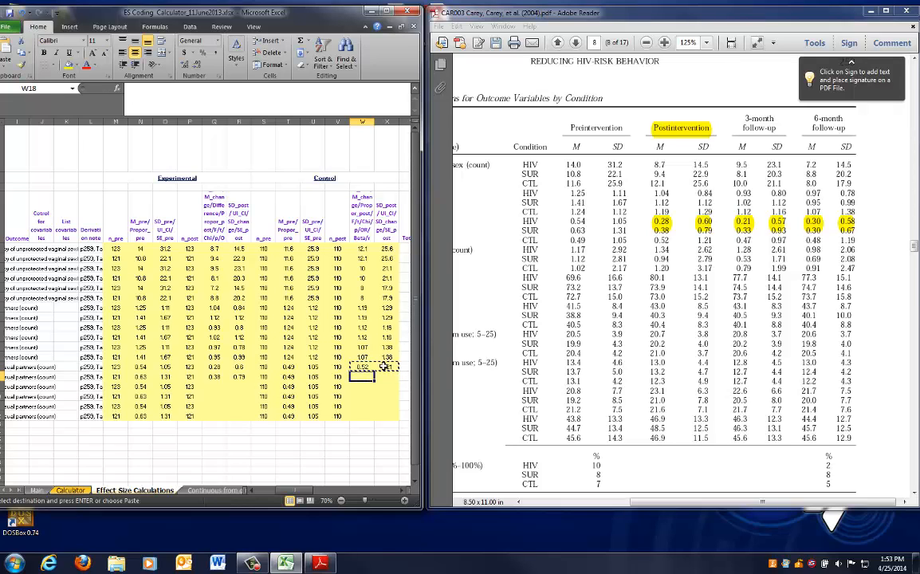
key("Down")
key("ctrl+v")
left_click_drag(307, 491, 262, 491)
left_click_drag(2, 367, 2, 377)
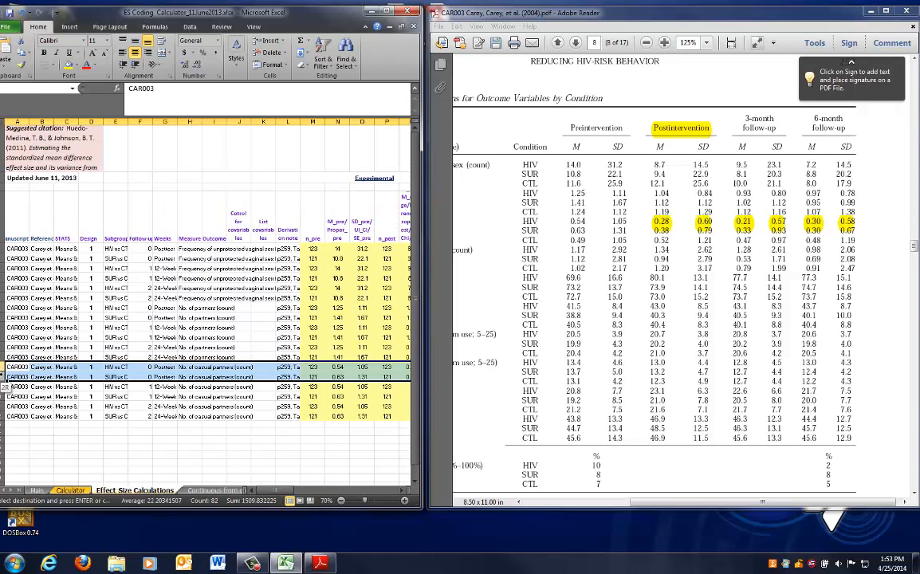
left_click_drag(262, 494, 315, 494)
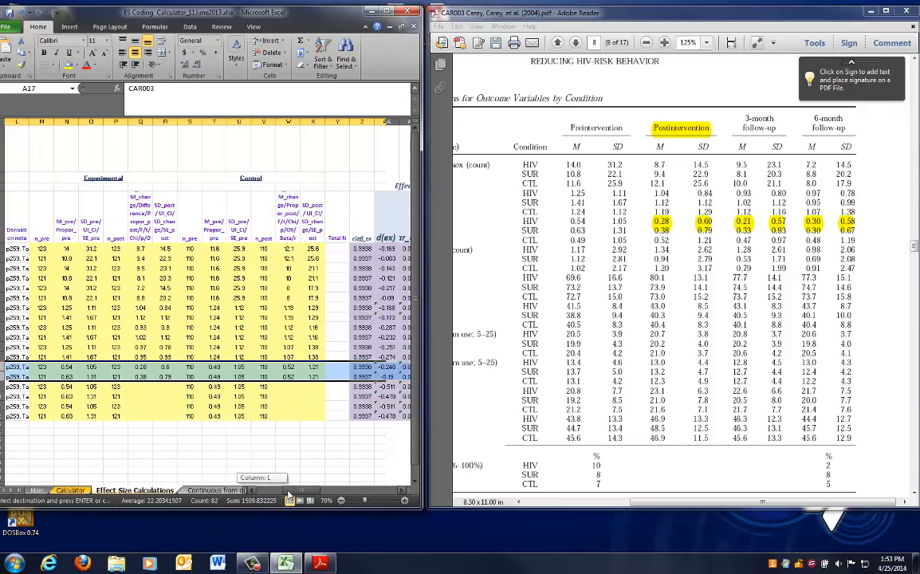
key("Escape")
Enter the HIV 3-month follow-up mean 0.21 and SD 0.57 in row 19
left_click(141, 387)
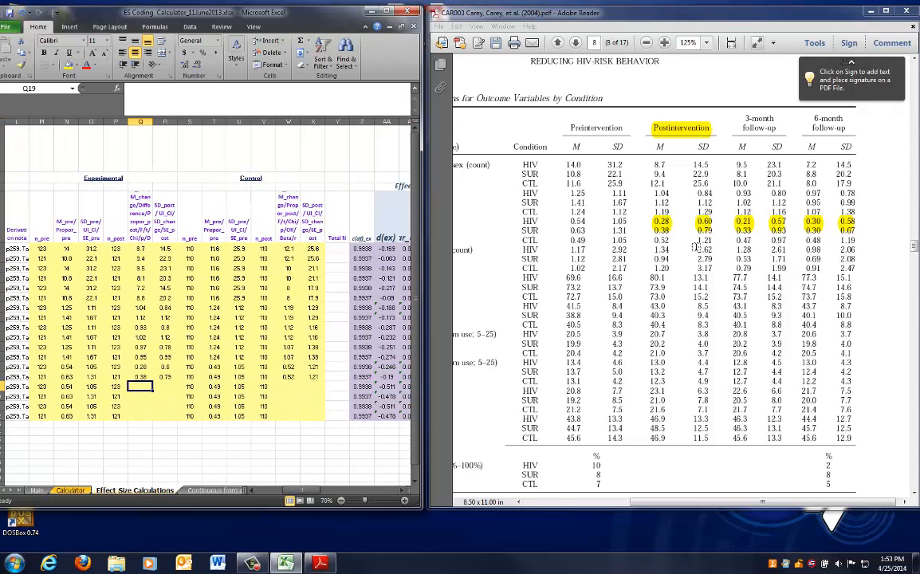
type("0.21")
key("Tab")
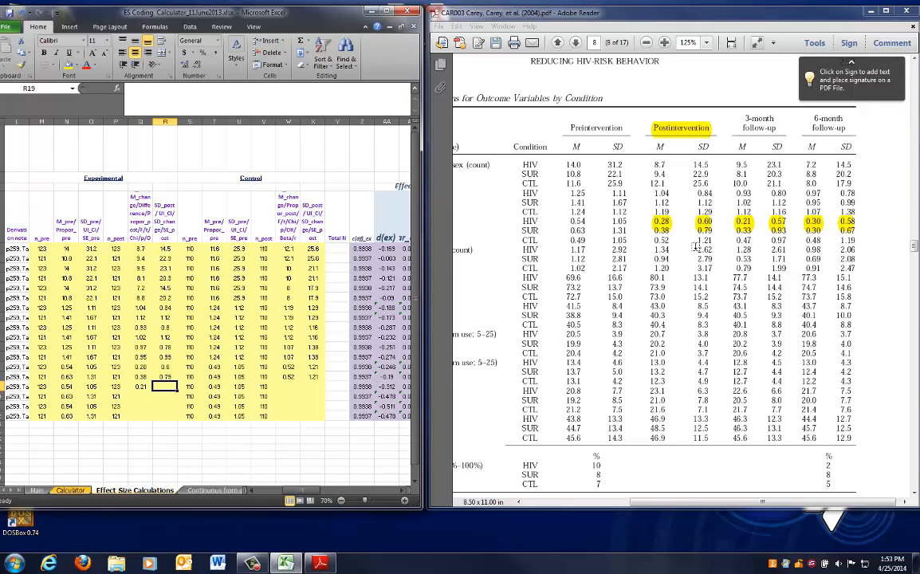
type(".57")
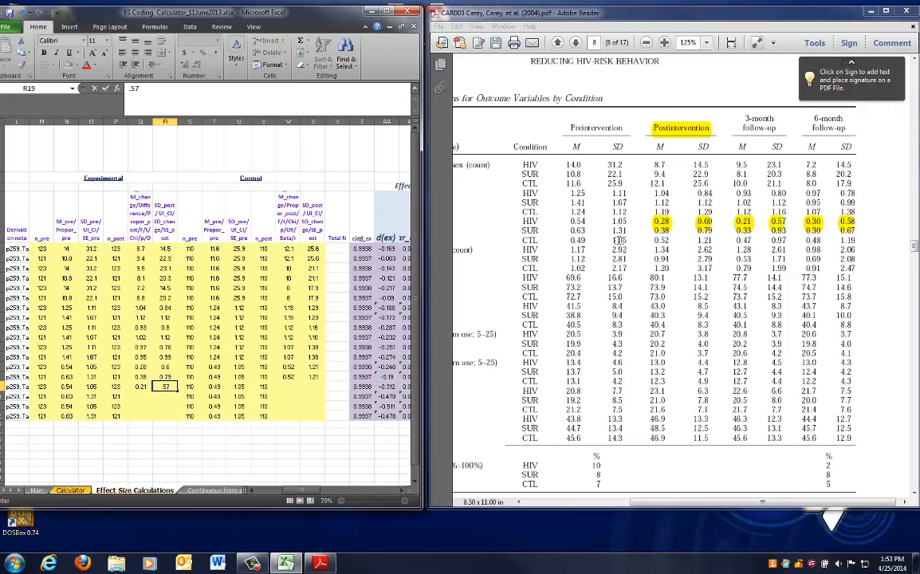
key("Return")
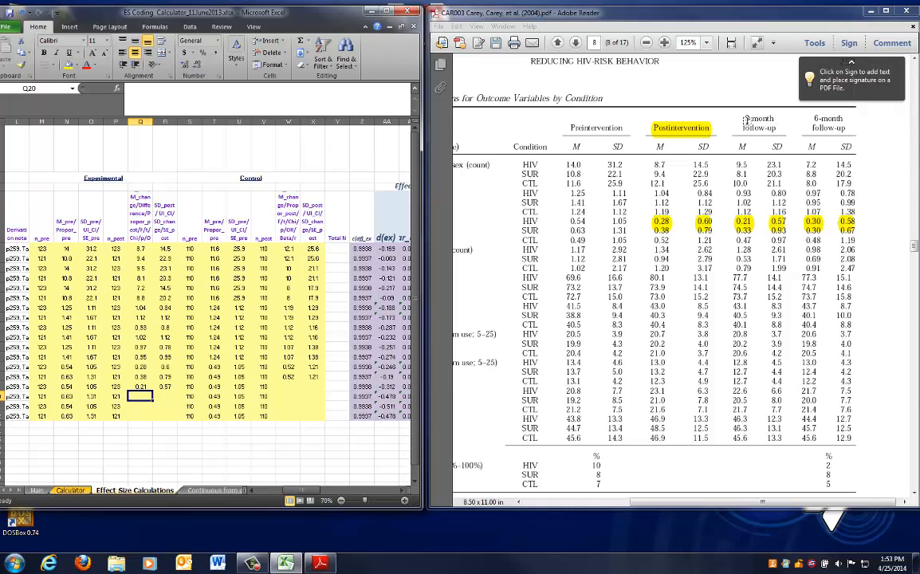
Highlight the 3-month follow-up header and enter the SUR 3-month mean 0.33 and SD 0.93 in row 20
left_click_drag(744, 117, 774, 133)
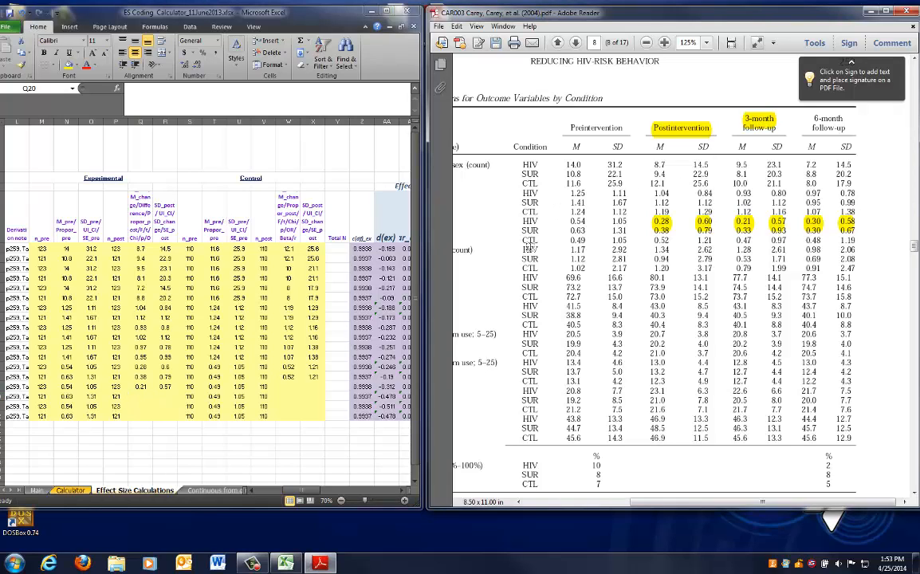
left_click(141, 396)
type(".33")
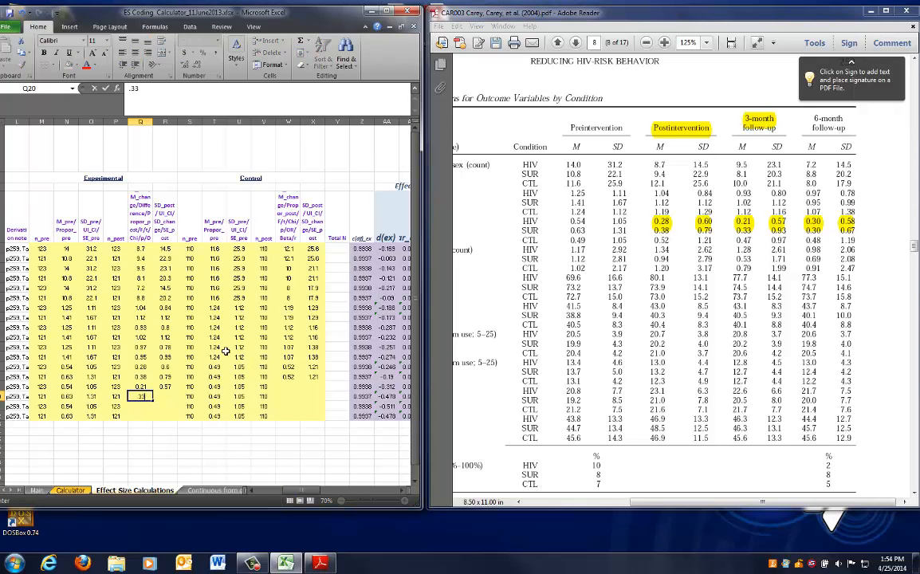
key("Tab")
type(".9")
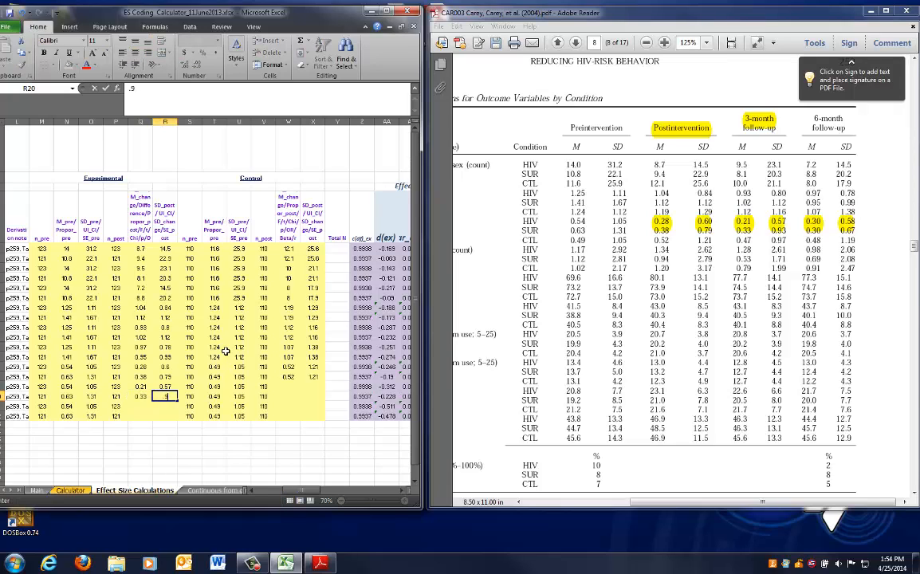
Enter the control 3-month follow-up mean 0.47 and SD 0.97 in row 19's control columns
key("Right")
key("Right")
key("Right")
key("Up")
key("Right")
key("Right")
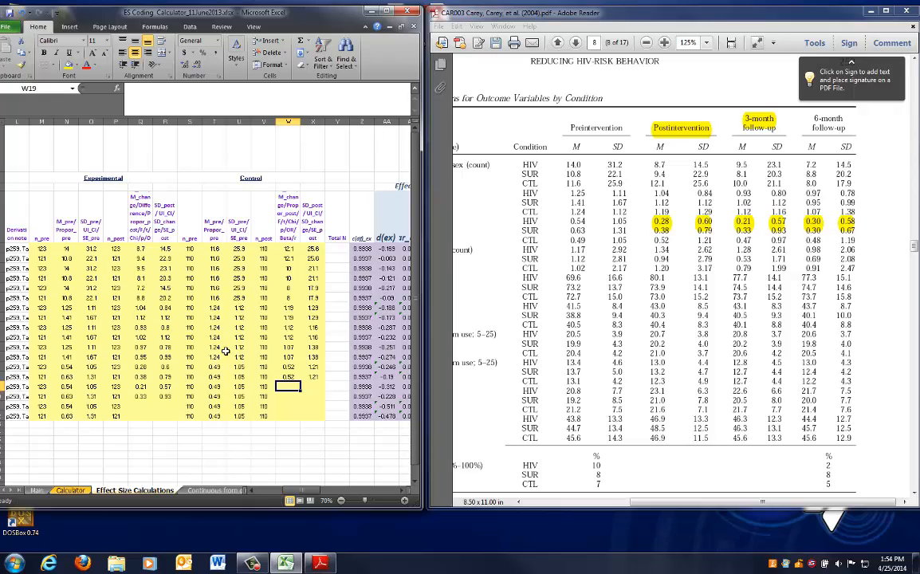
type(".47")
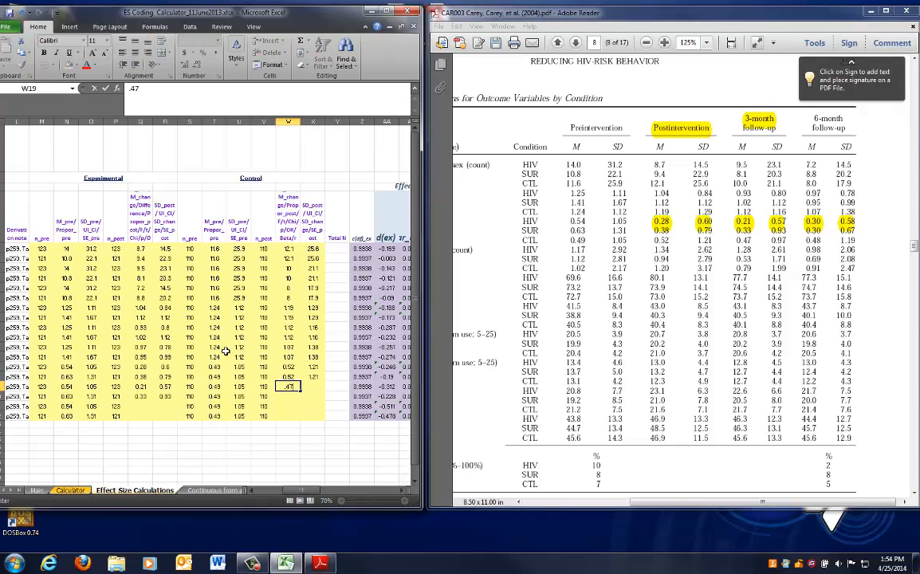
key("Right")
type(".")
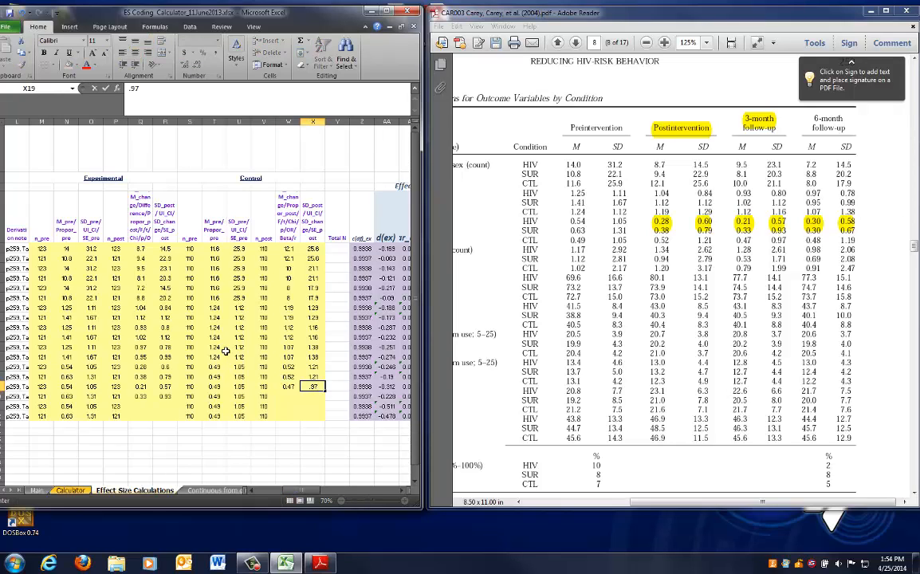
type("97")
left_click(670, 217)
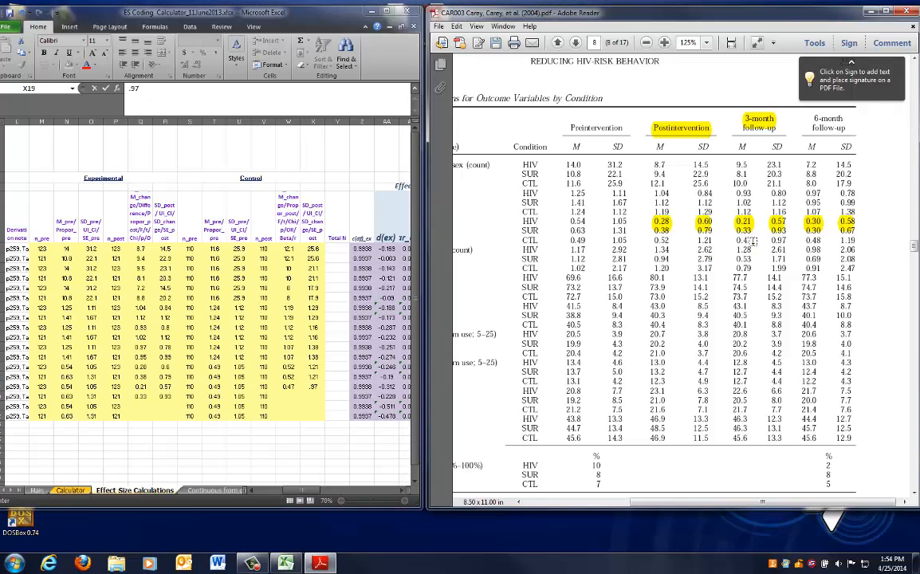
Copy the row 19 control 3-month mean and SD into row 20
left_click(249, 350)
left_click(310, 396)
left_click_drag(288, 387, 305, 386)
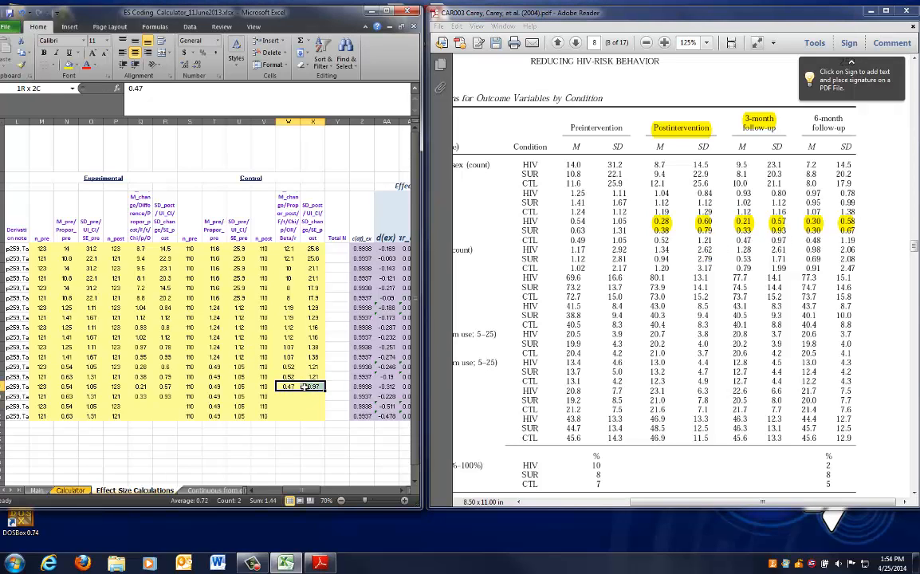
key("ctrl+c")
key("Down")
key("ctrl+v")
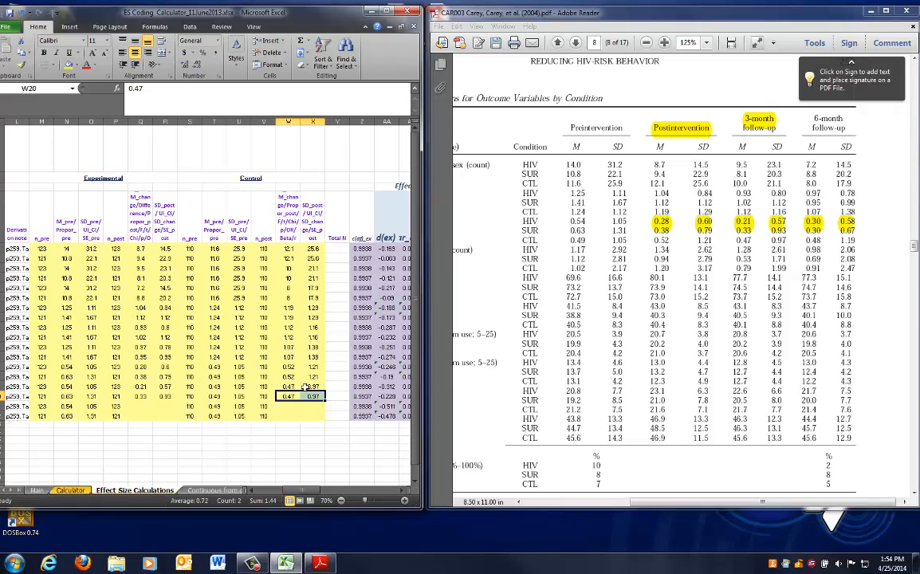
Highlight the 6-month follow-up header and enter the HIV 6-month mean 0.3 and SD 0.58 in row 21
key("Down")
key("Left")
key("Left")
key("Left")
key("Left")
key("Left")
key("Left")
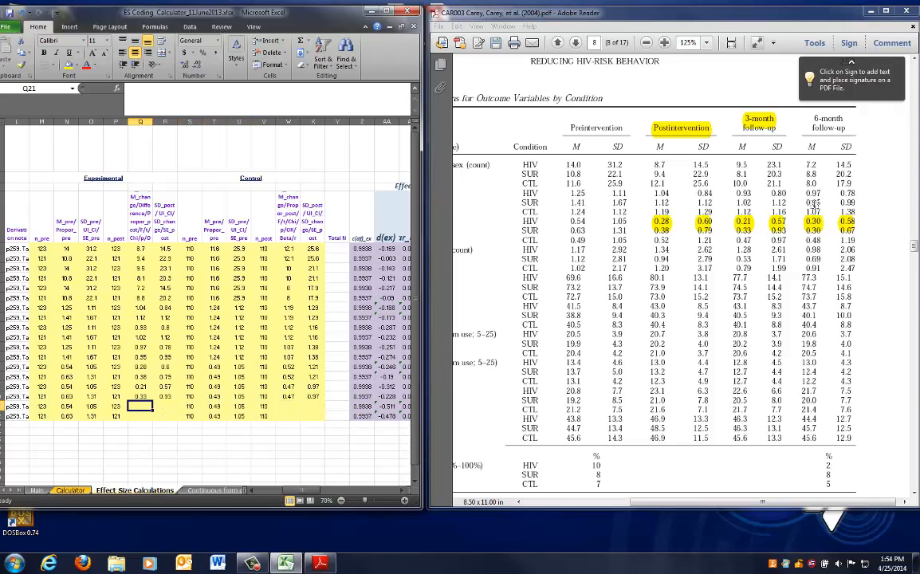
left_click_drag(813, 118, 845, 129)
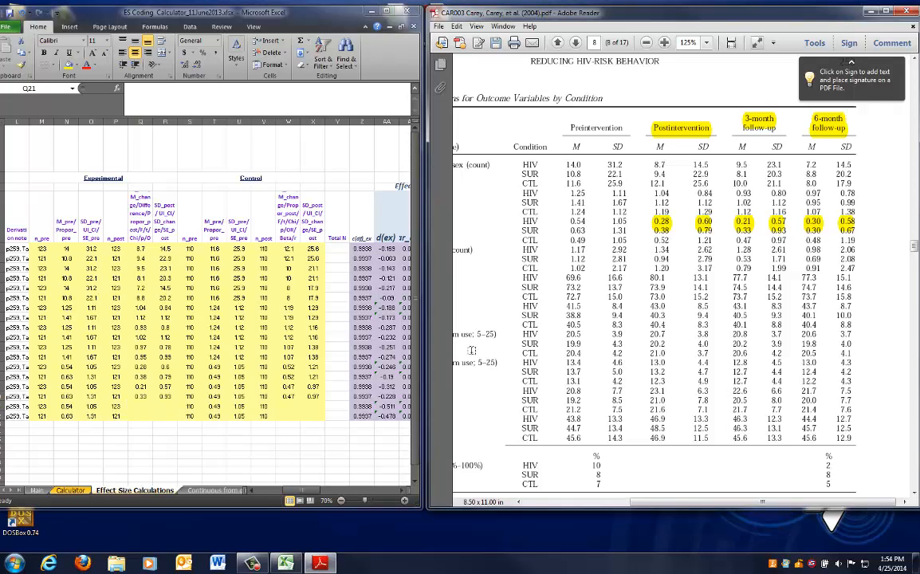
left_click(191, 408)
type(".3")
key("Right")
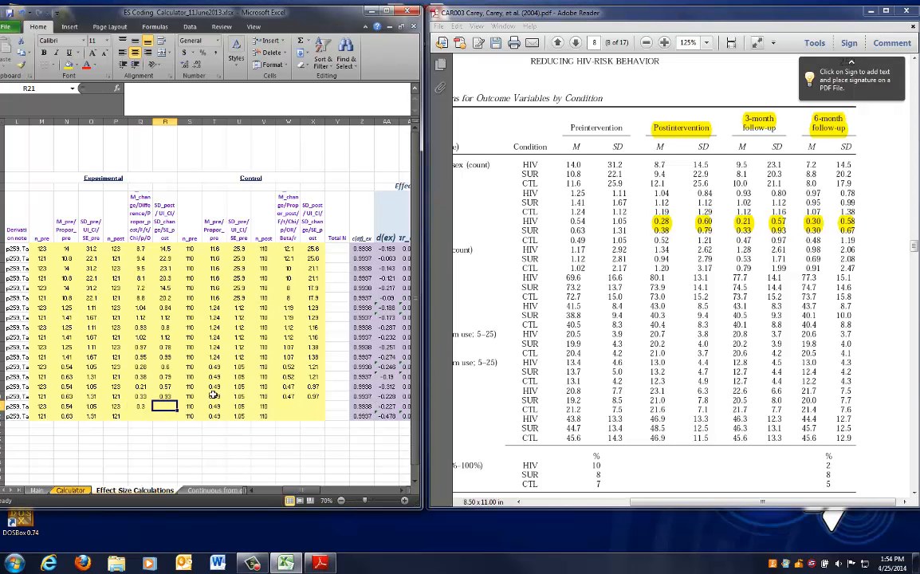
type(".")
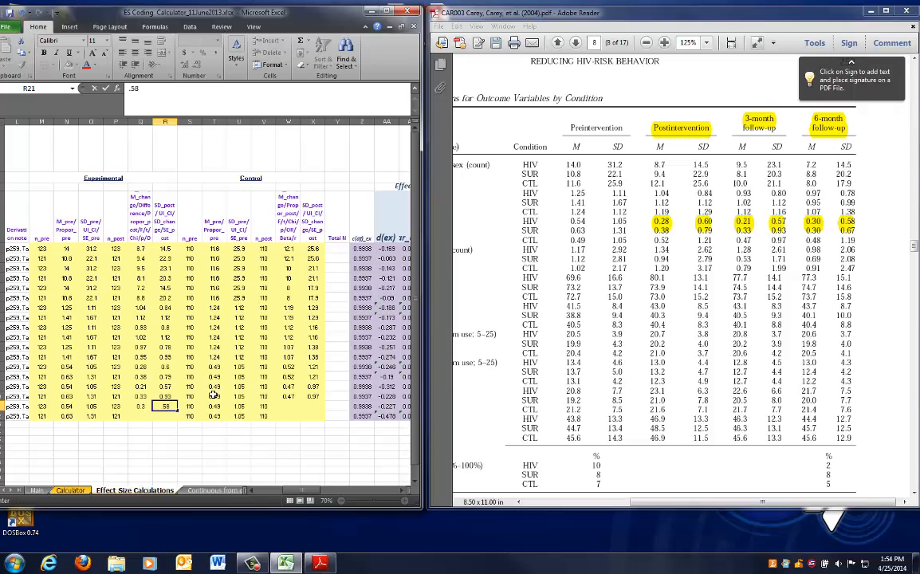
type("58")
key("Return")
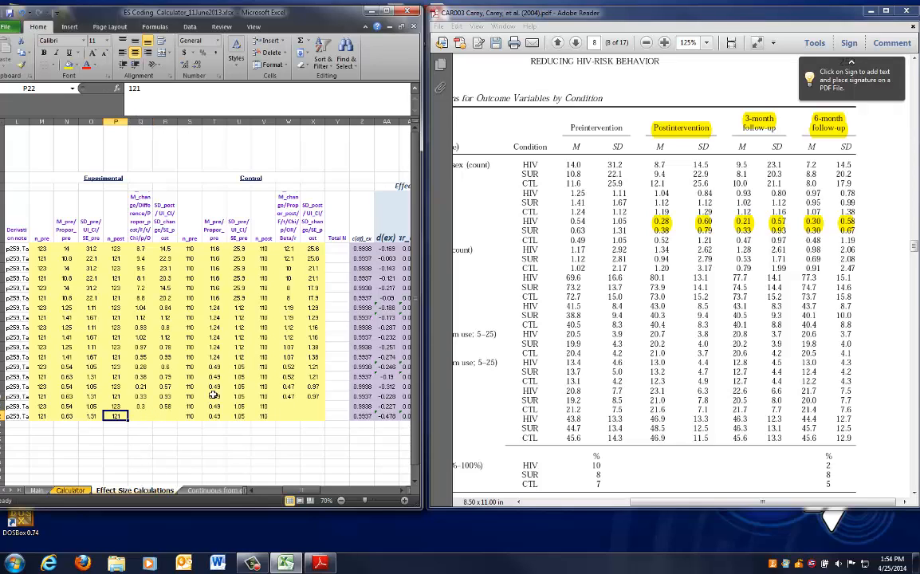
Enter the SUR 6-month follow-up mean 0.3 and SD 0.67 in row 22
type(".3")
key("Right")
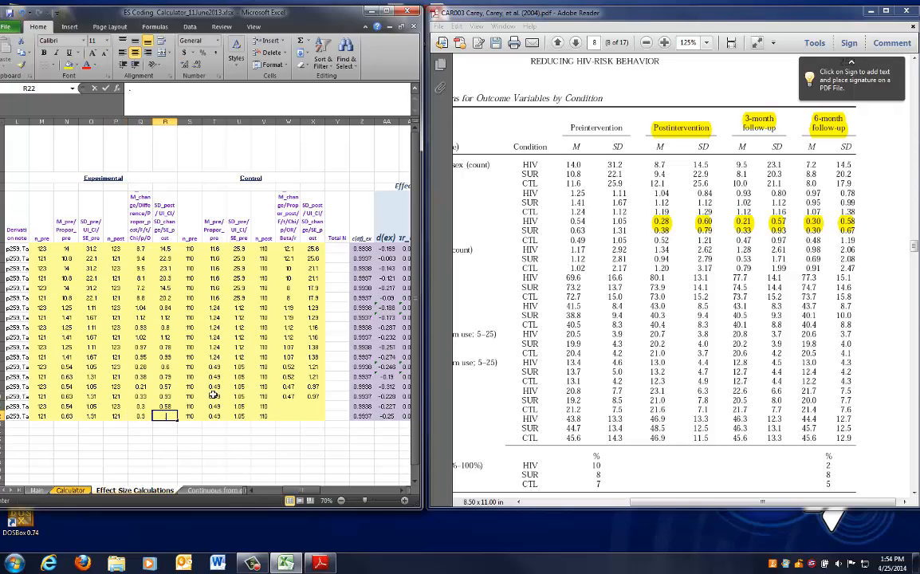
type(".67")
key("Right")
Enter the control 6-month follow-up mean 0.48 and SD 1.19 in row 21's control columns
key("Right")
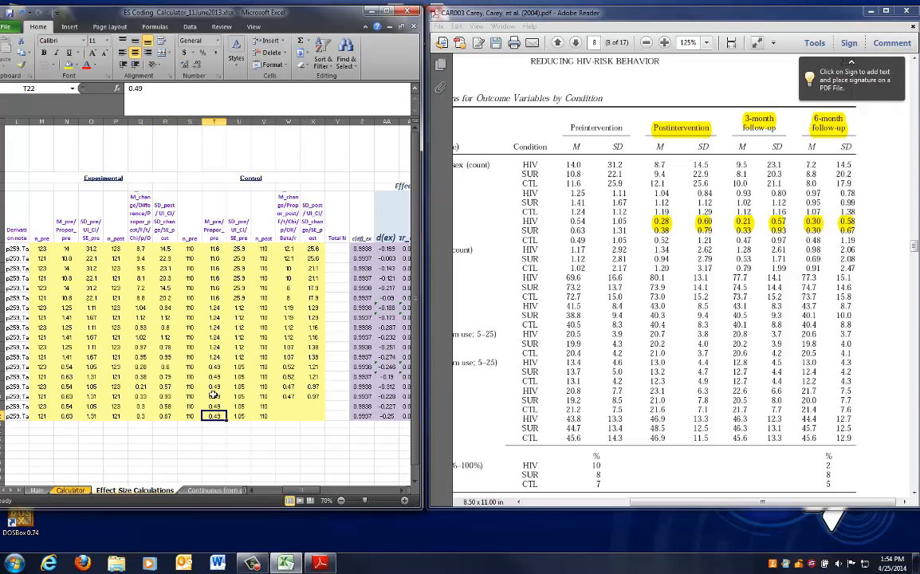
key("Right")
key("Right")
key("Right")
key("Up")
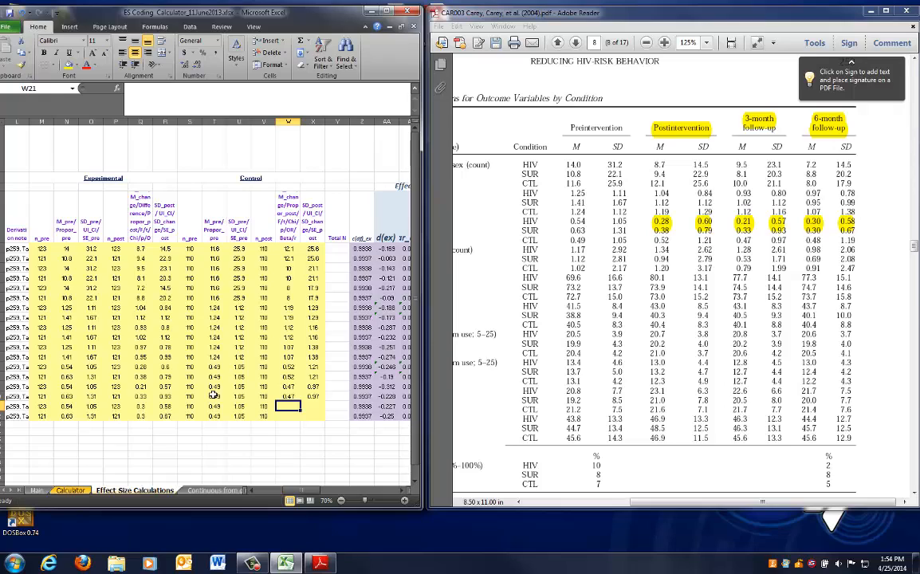
type(".48")
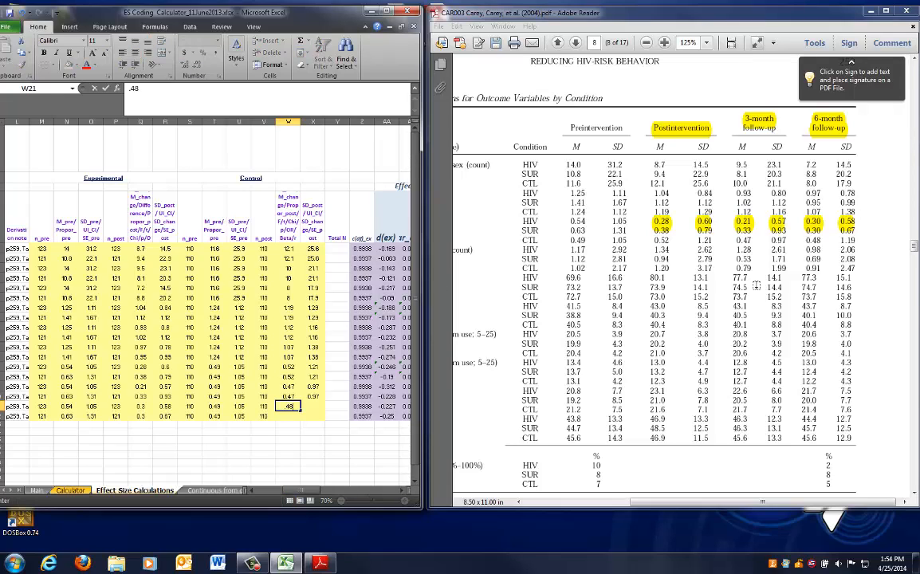
key("Right")
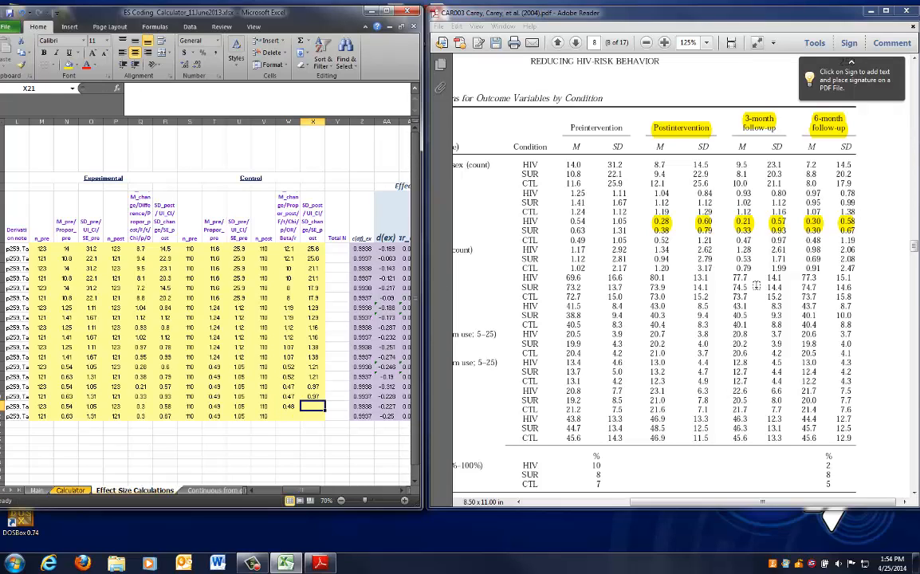
type("1.19")
key("Return")
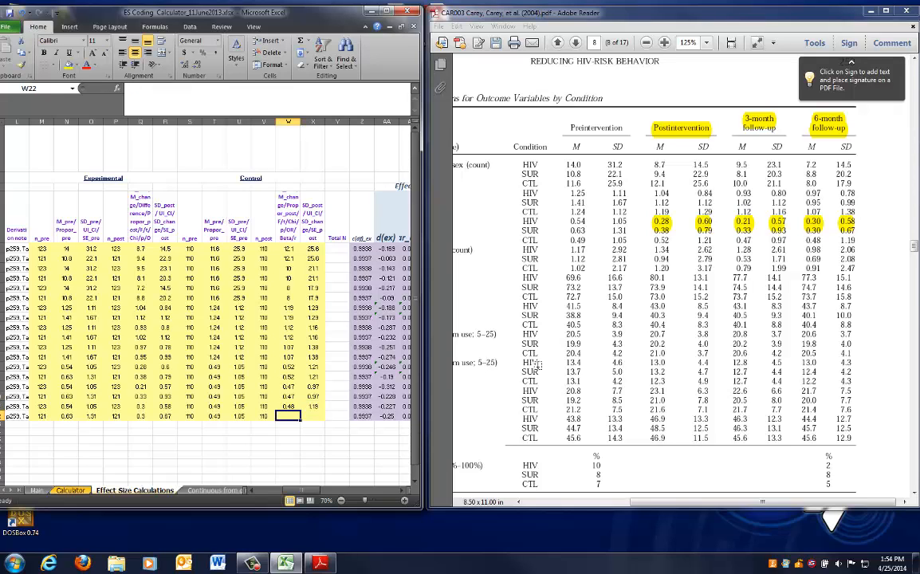
Copy the row 21 control 6-month mean and SD into row 22
left_click_drag(288, 406, 313, 407)
key("ctrl+c")
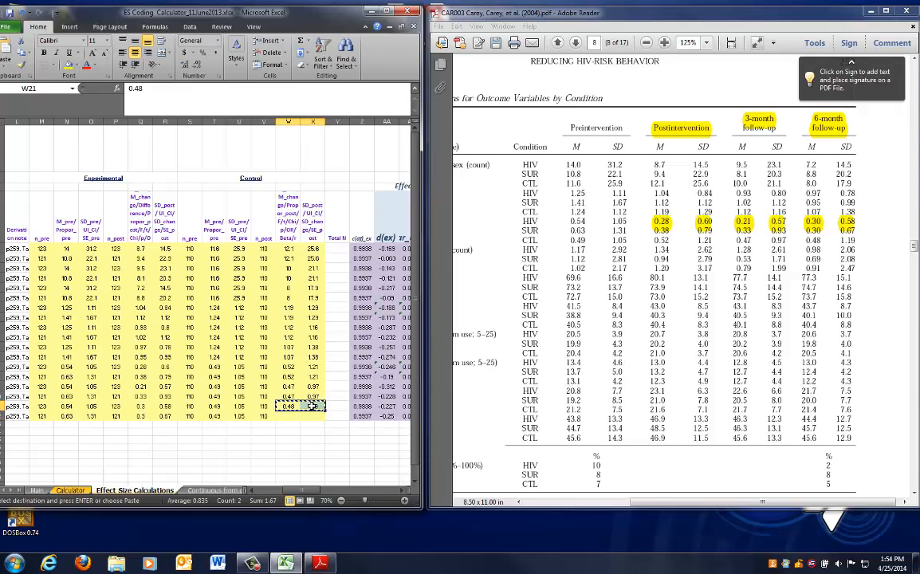
key("Down")
key("ctrl+v")
Examine the computed effect-size columns for the experimental, control and experimental-vs-control groups
key("Right")
key("Right")
key("Right")
key("Right")
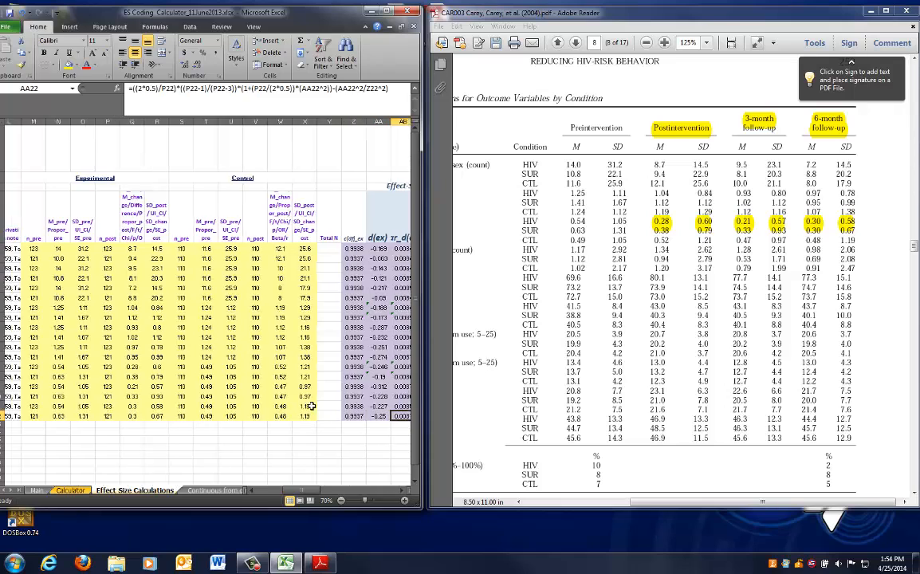
key("Right")
key("Right")
key("Right")
key("Right")
key("Right")
key("Right")
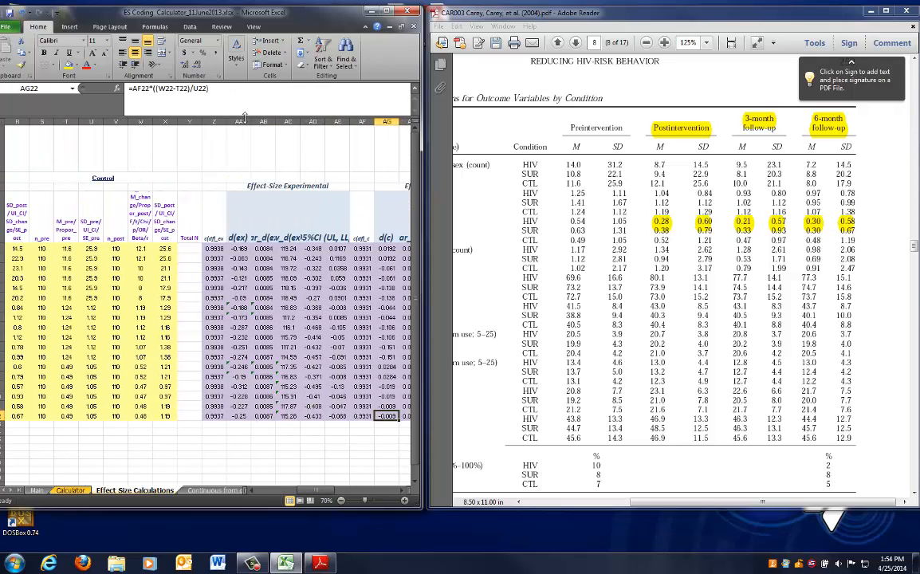
left_click_drag(240, 117, 337, 121)
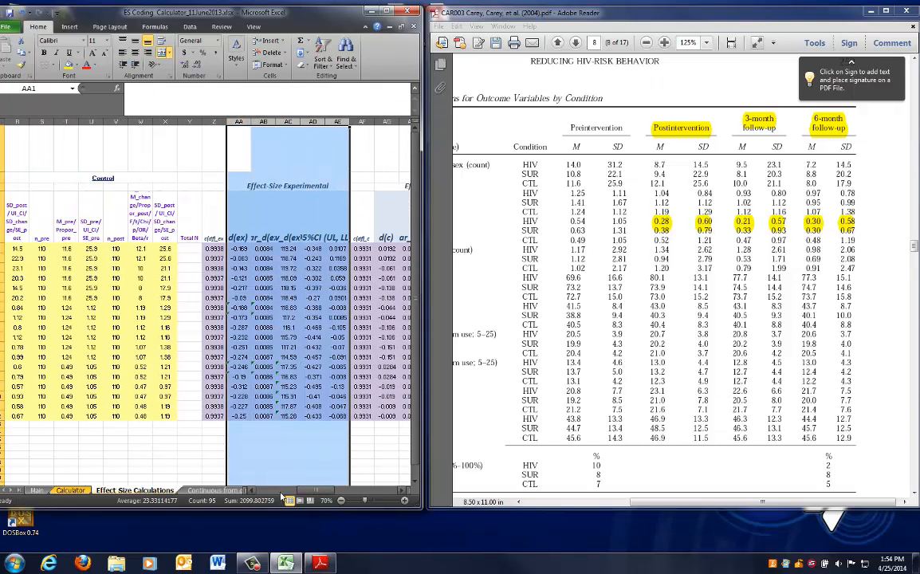
left_click_drag(315, 492, 321, 493)
left_click_drag(421, 506, 877, 496)
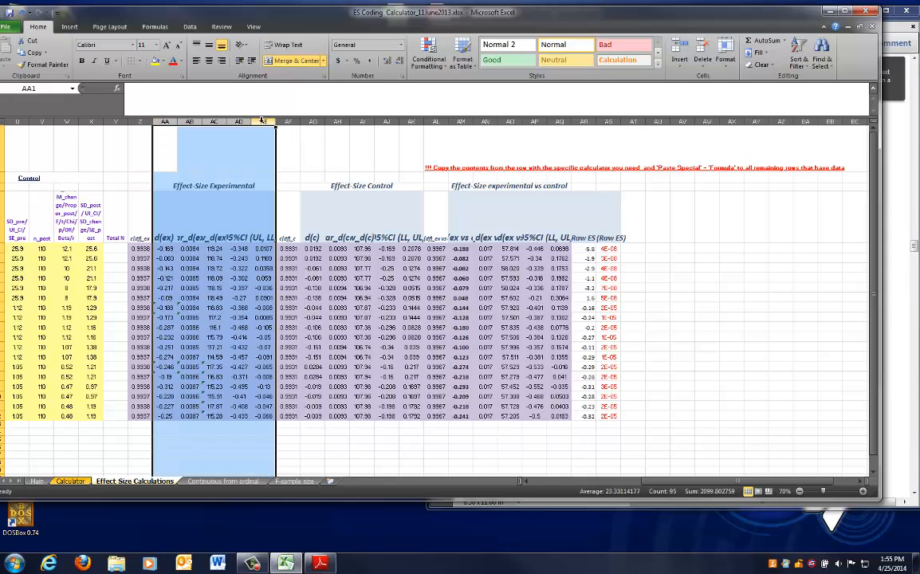
left_click_drag(312, 121, 561, 127)
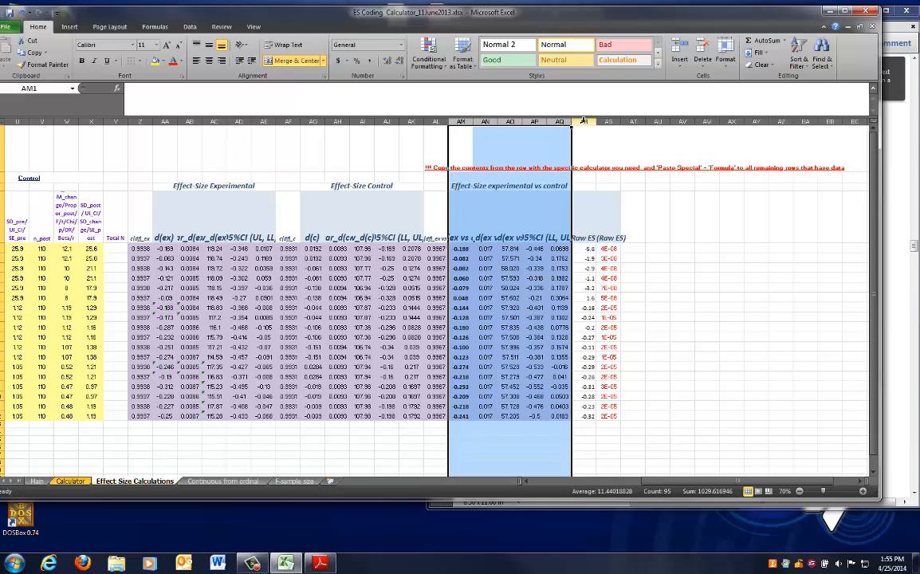
left_click_drag(659, 482, 425, 483)
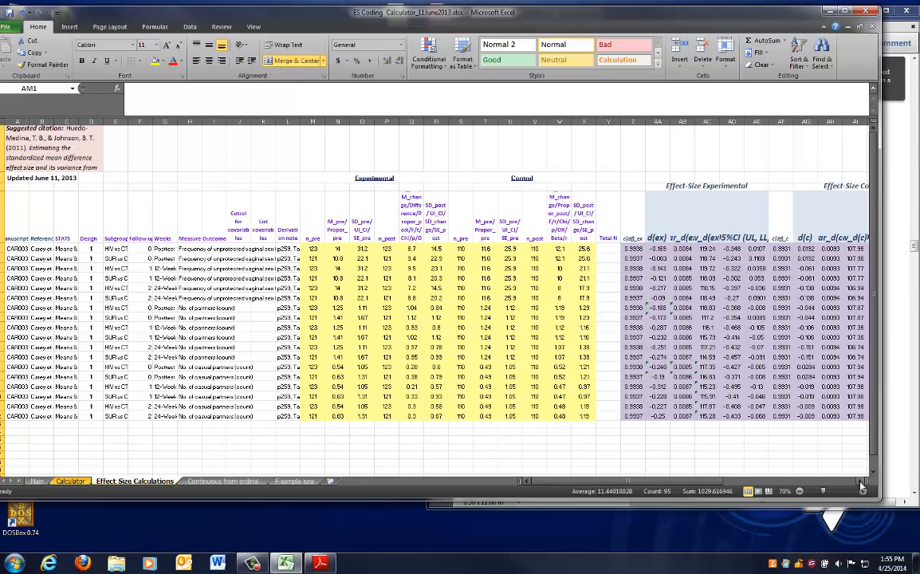
left_click_drag(877, 498, 903, 530)
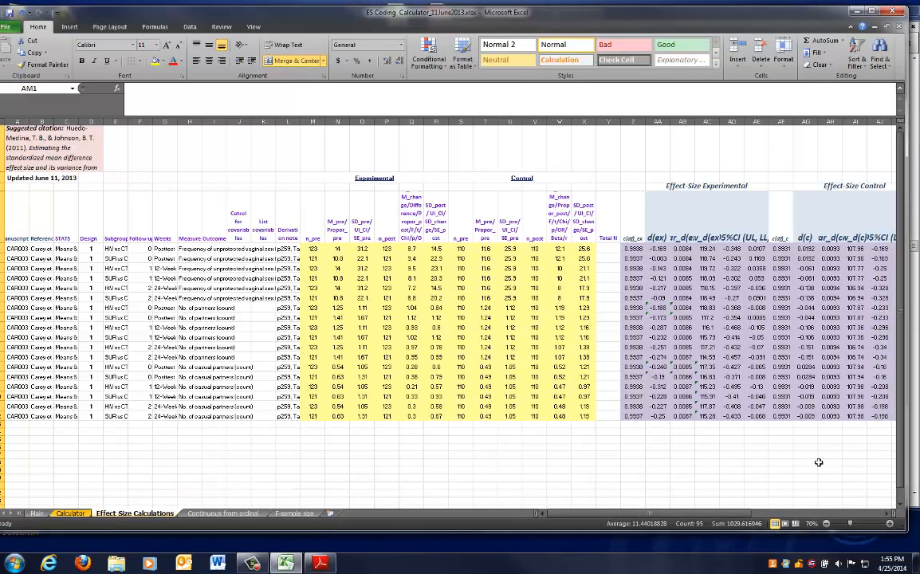